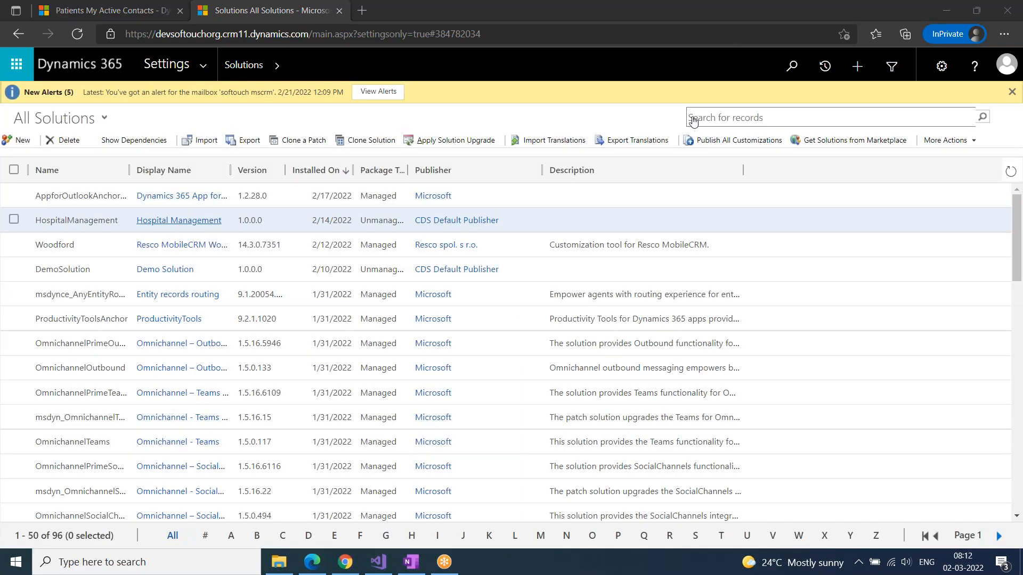
# Step: Request the Hospital Management solution and always allow pop-ups and redirects from the Dynamics site
pyautogui.click(195, 224)
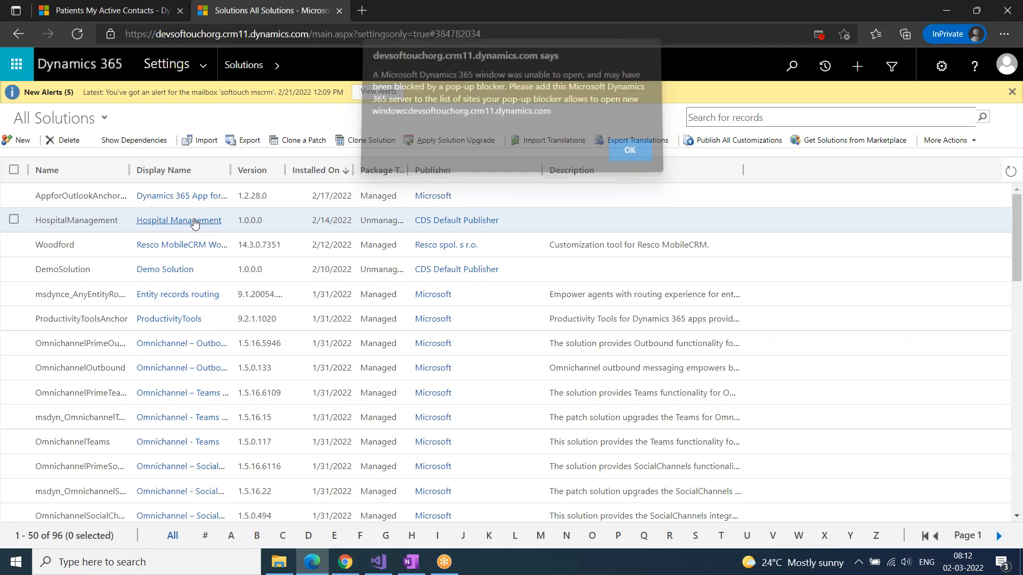
pyautogui.click(629, 155)
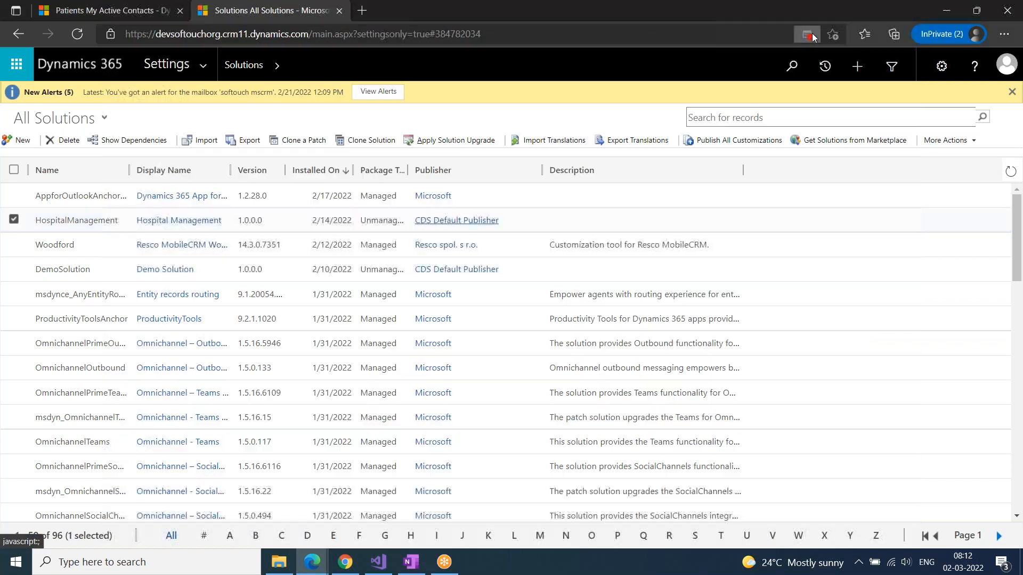
pyautogui.click(812, 33)
pyautogui.click(714, 107)
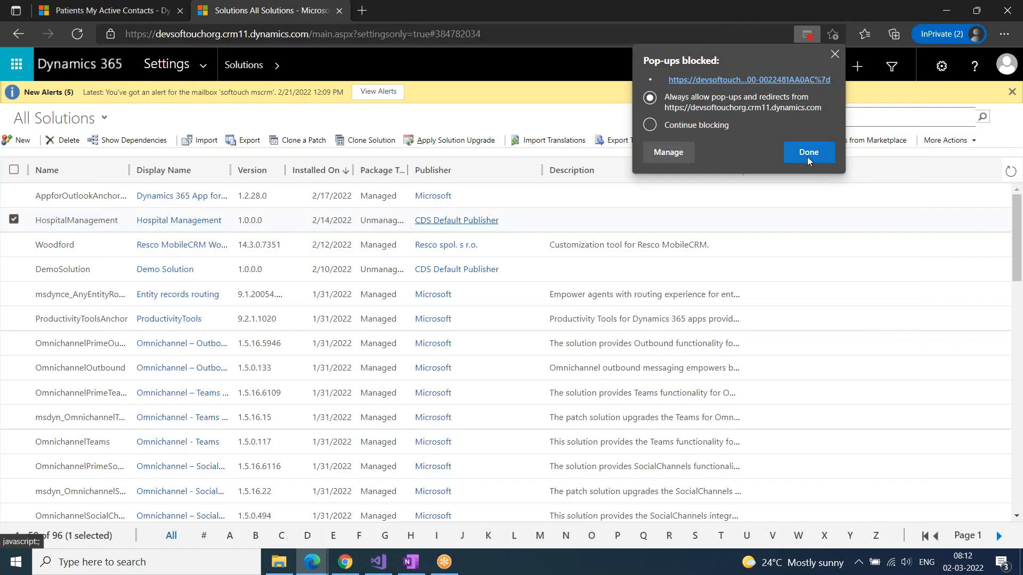
pyautogui.click(807, 155)
# Step: Switch to the Hospital Management solution window and show the solution's processes
pyautogui.click(318, 565)
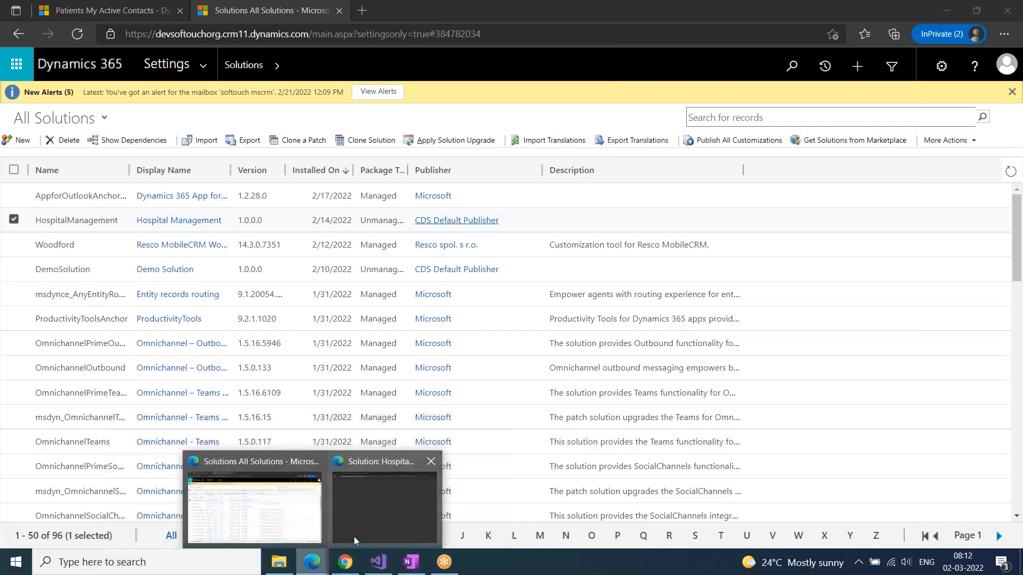
pyautogui.click(354, 536)
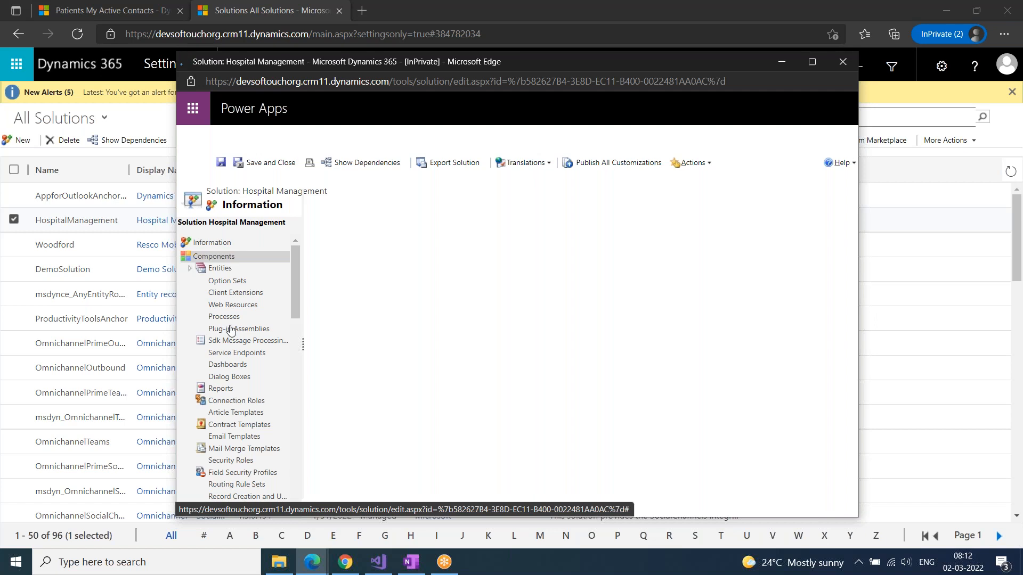
pyautogui.click(219, 319)
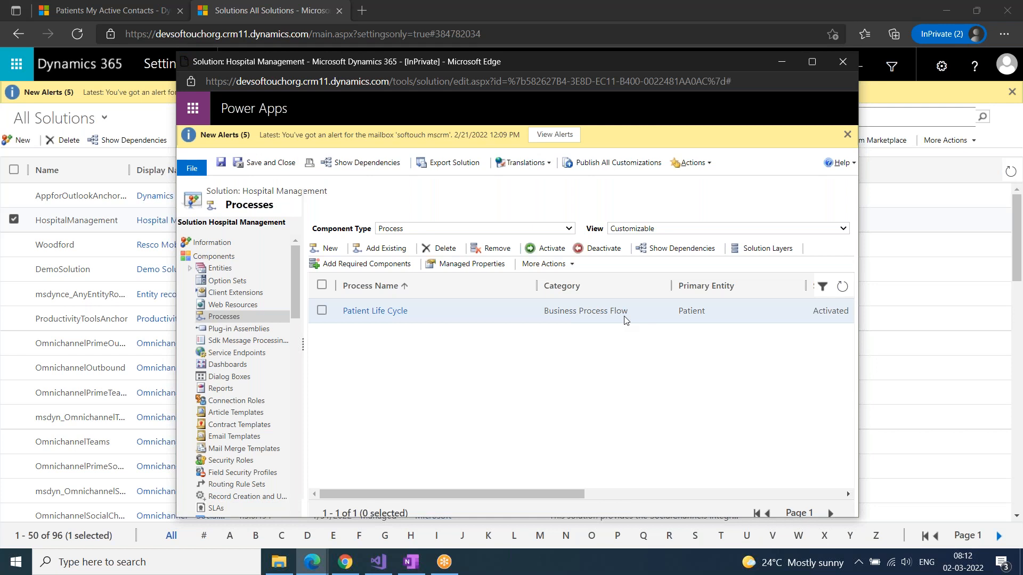
# Step: Start a new process named "Demo Workflow" with the category Workflow
pyautogui.click(327, 250)
pyautogui.click(392, 202)
pyautogui.write('Demo ')
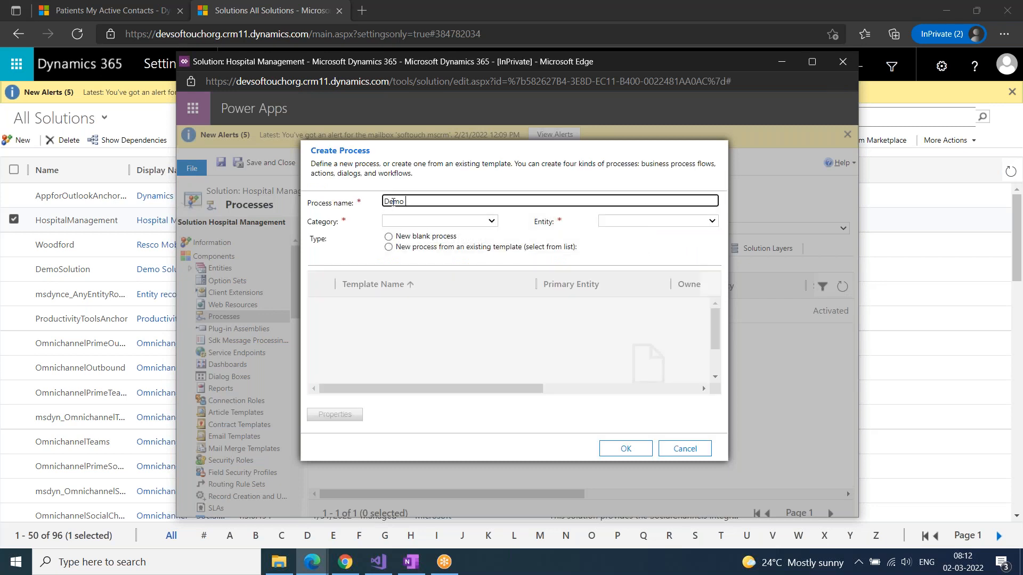
pyautogui.write('Workflow')
pyautogui.click(489, 222)
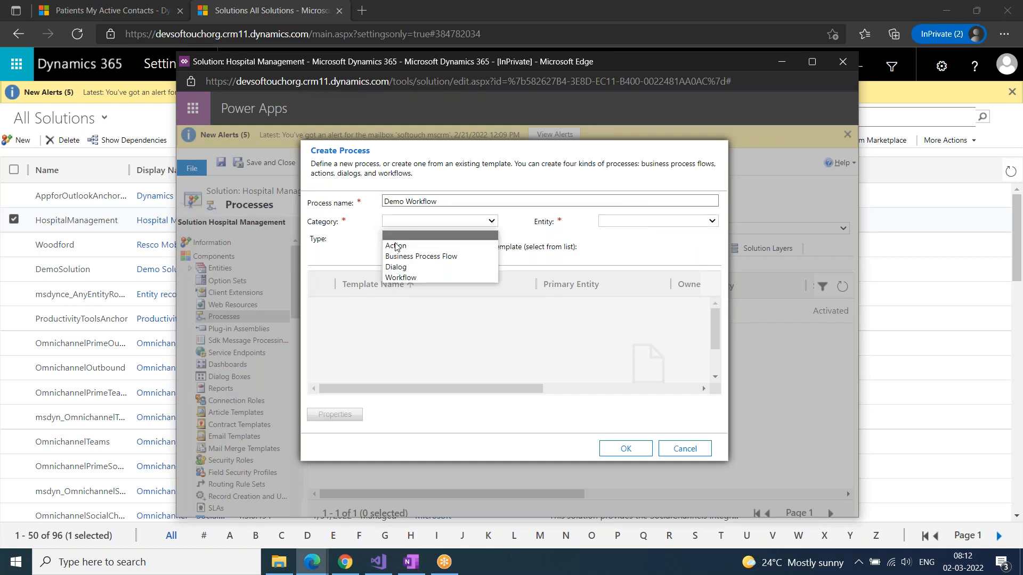
pyautogui.click(392, 278)
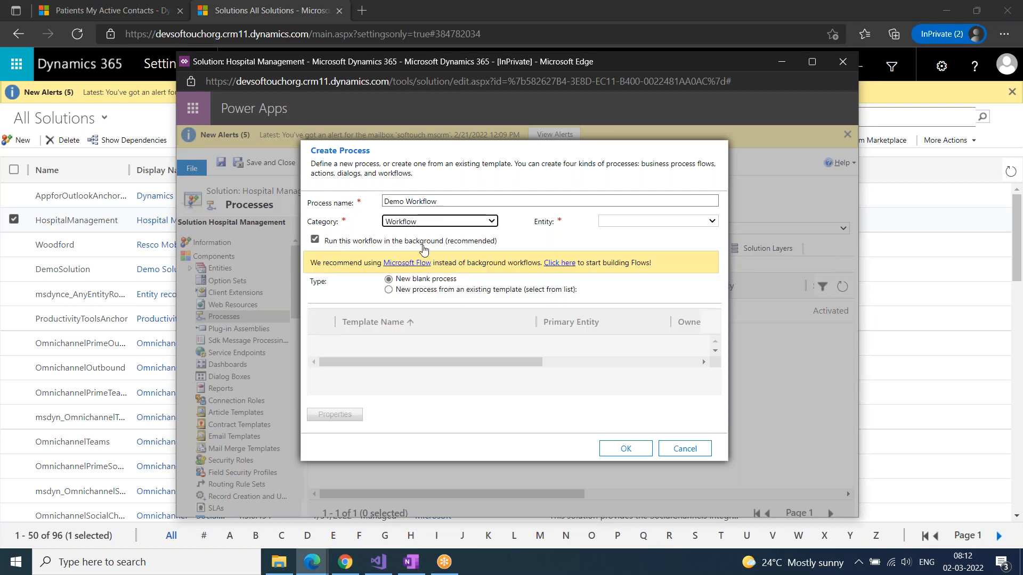
# Step: Turn off running the workflow in the background, set its entity to Patient, and create the blank process
pyautogui.moveTo(463, 247)
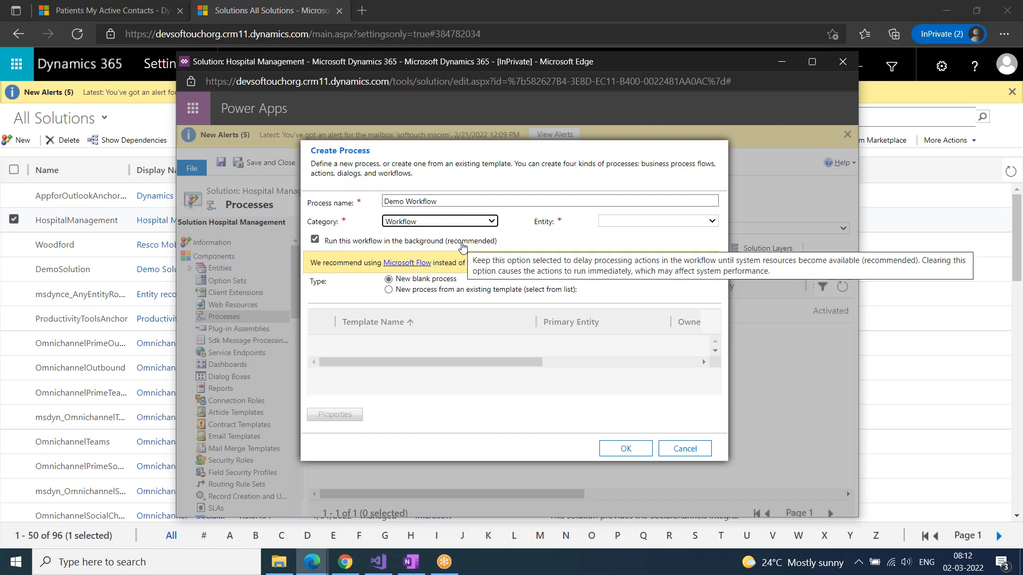
pyautogui.click(314, 239)
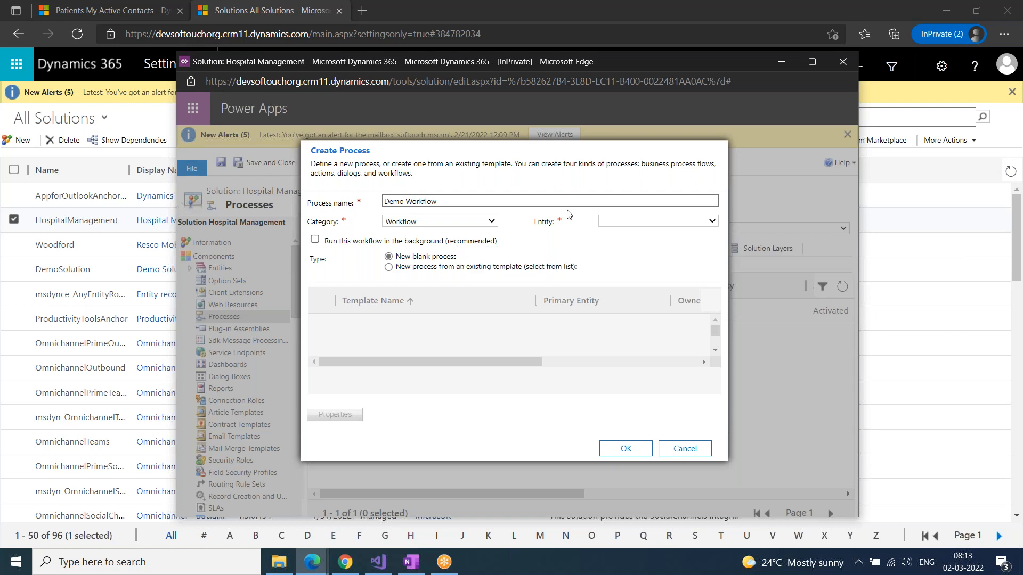
pyautogui.click(638, 222)
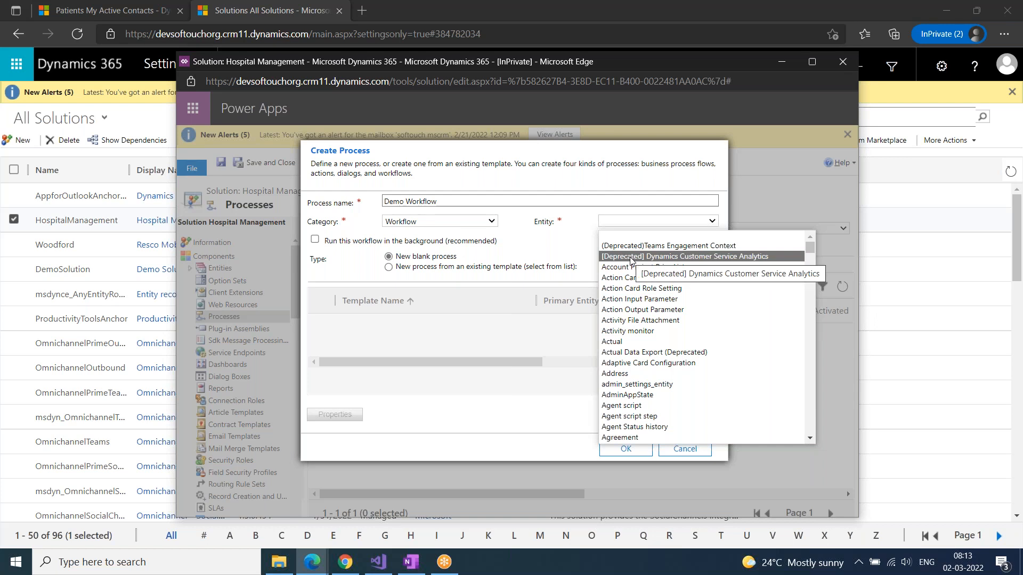
pyautogui.write('pat')
pyautogui.press('Return')
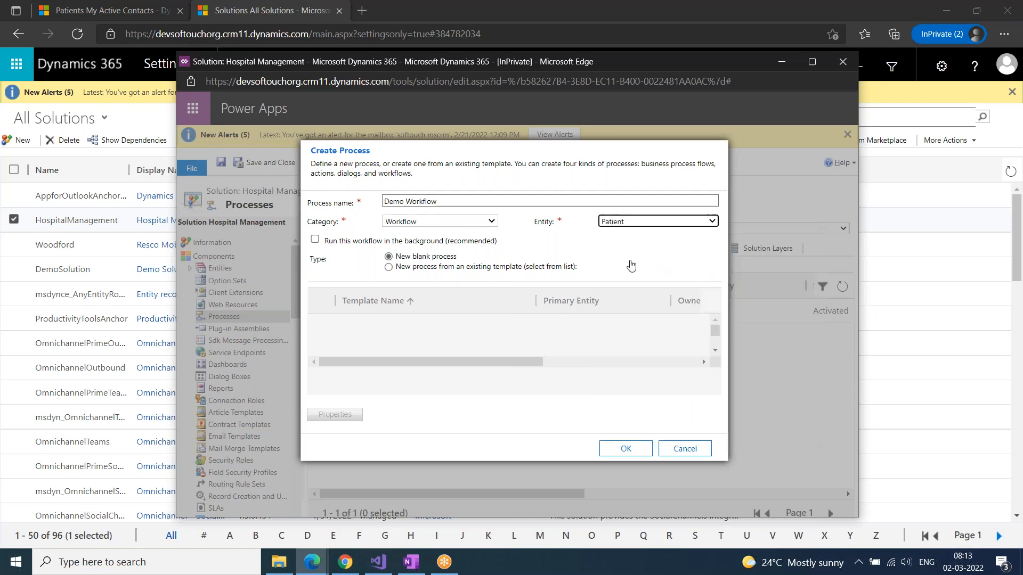
pyautogui.click(315, 241)
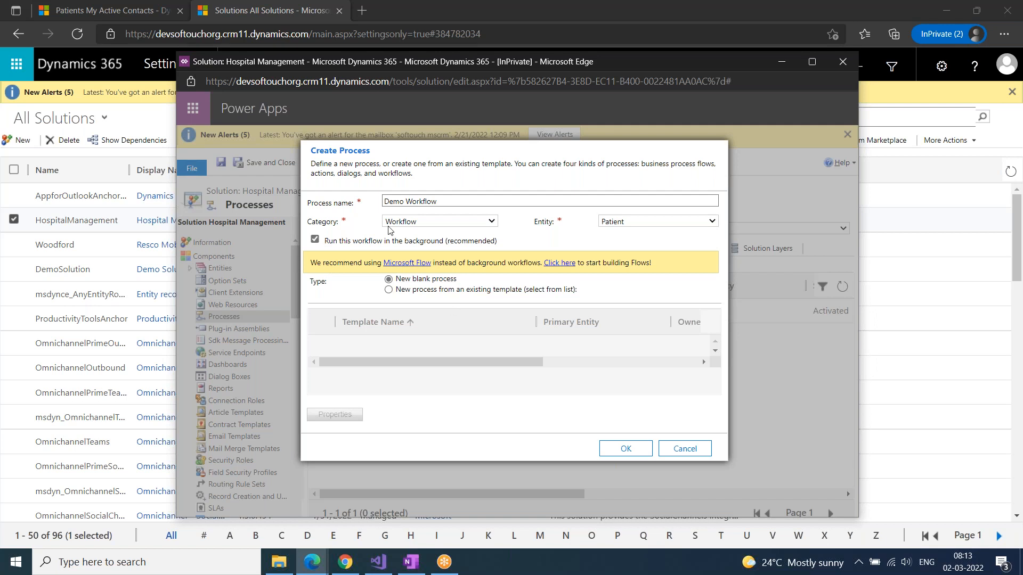
pyautogui.click(315, 241)
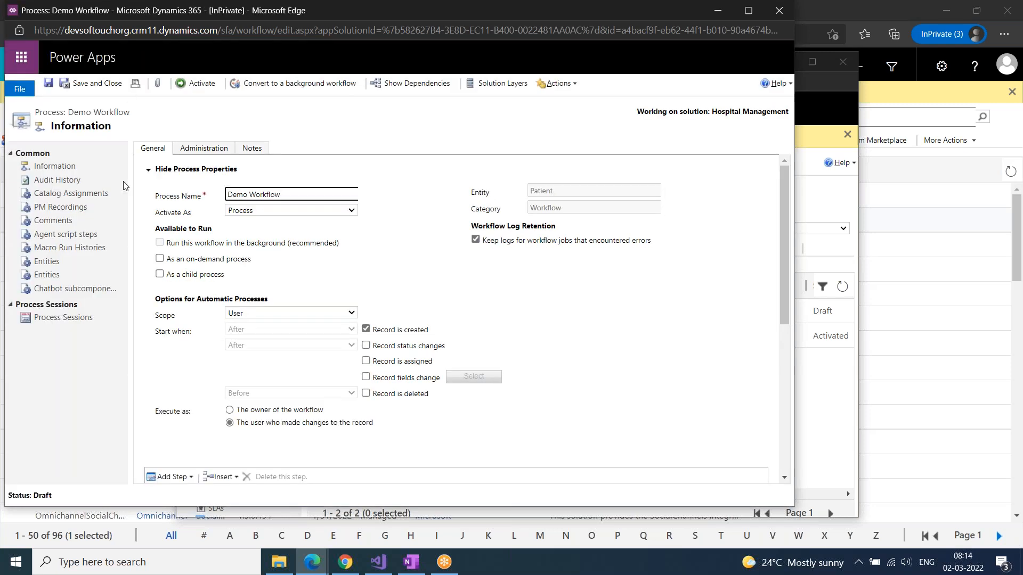
# Step: Maximize the process window and review the workflow's Administration and Notes sections before returning to its general properties
pyautogui.doubleClick(162, 14)
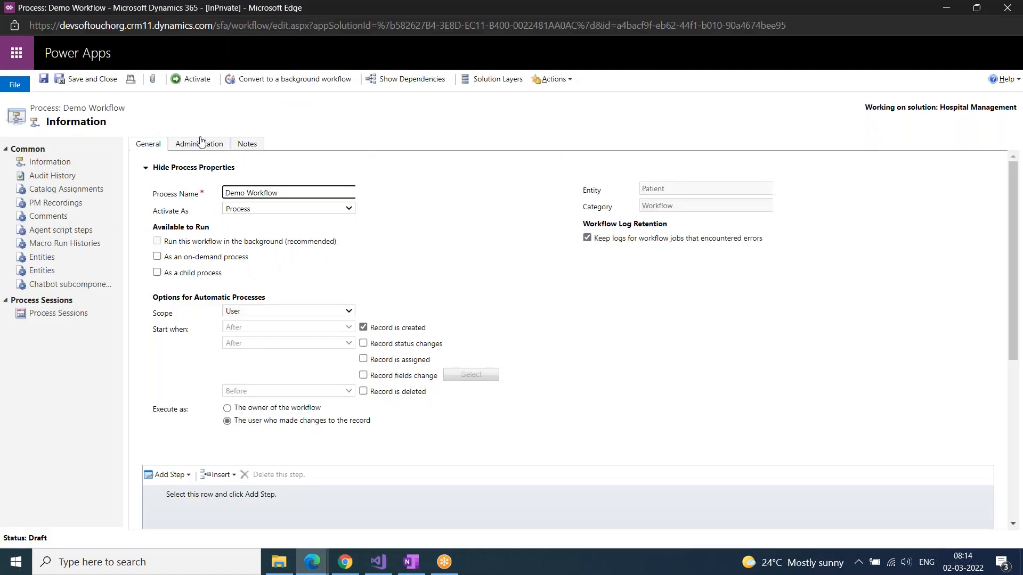
pyautogui.click(199, 142)
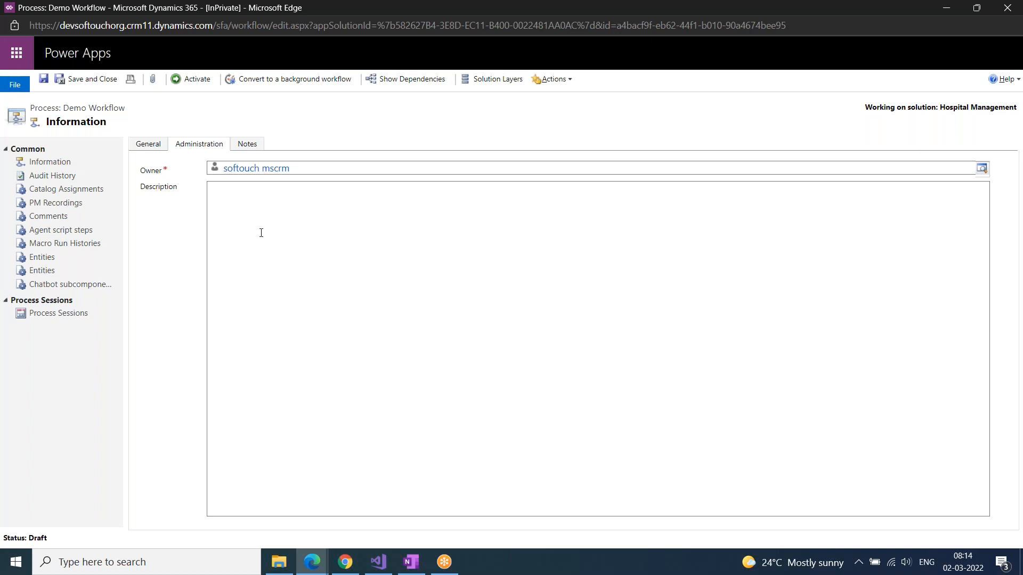
pyautogui.click(242, 145)
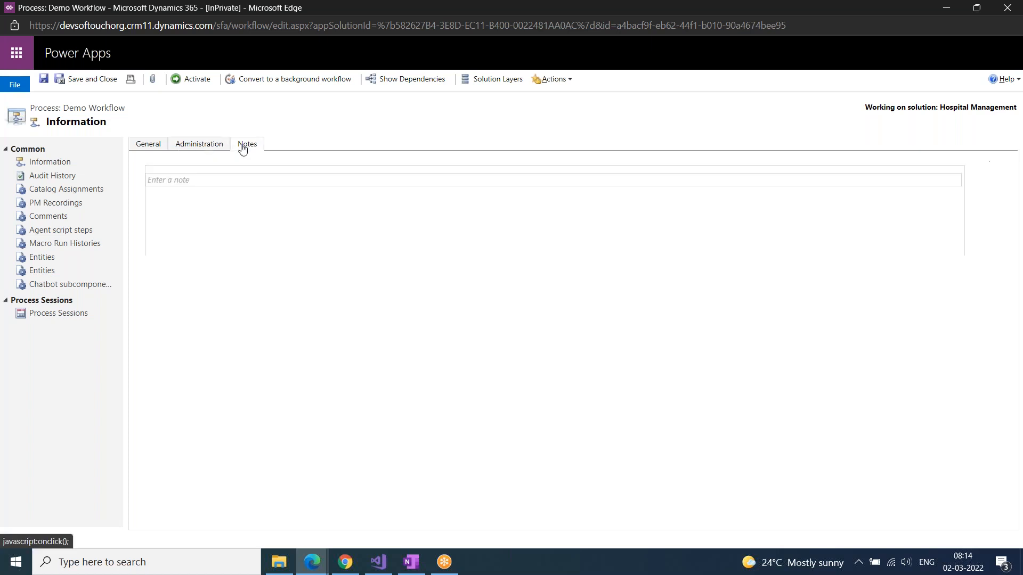
pyautogui.click(171, 181)
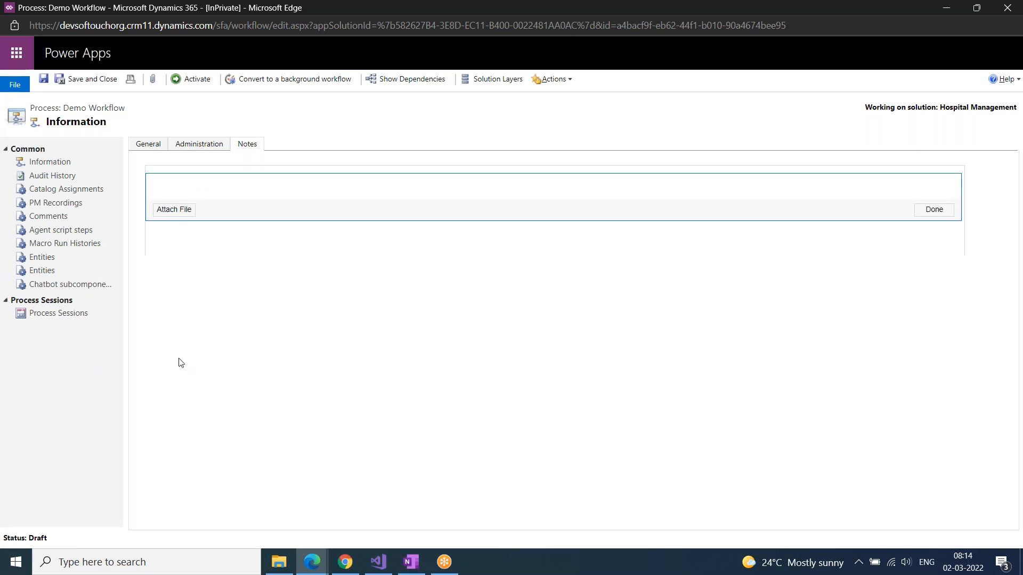
pyautogui.click(148, 144)
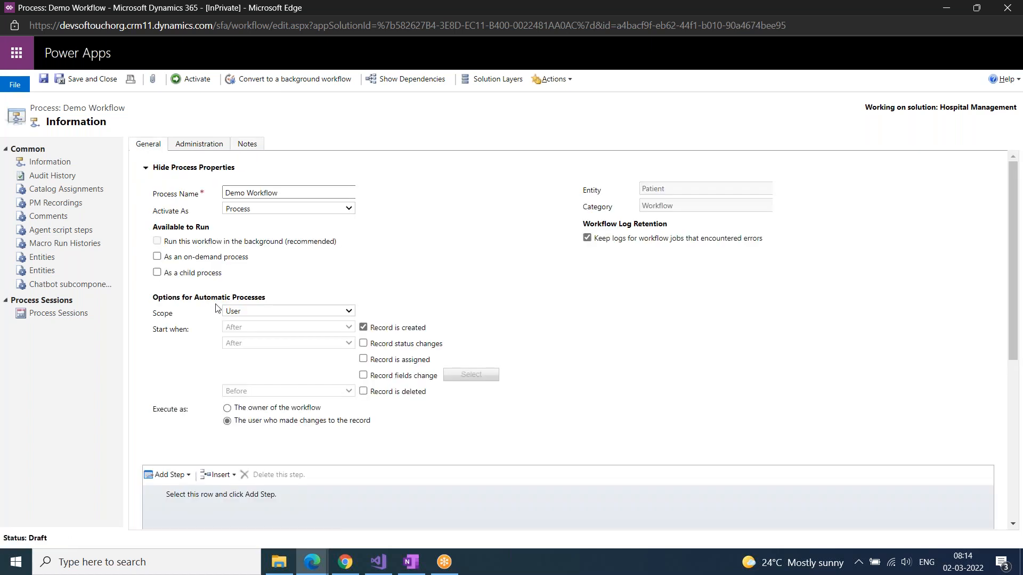
# Step: Review the Activate As choices, keeping Process, and check the workflow's process sessions before returning to its information
pyautogui.scroll(-1, 218, 309)
pyautogui.scroll(1, 217, 308)
pyautogui.click(265, 209)
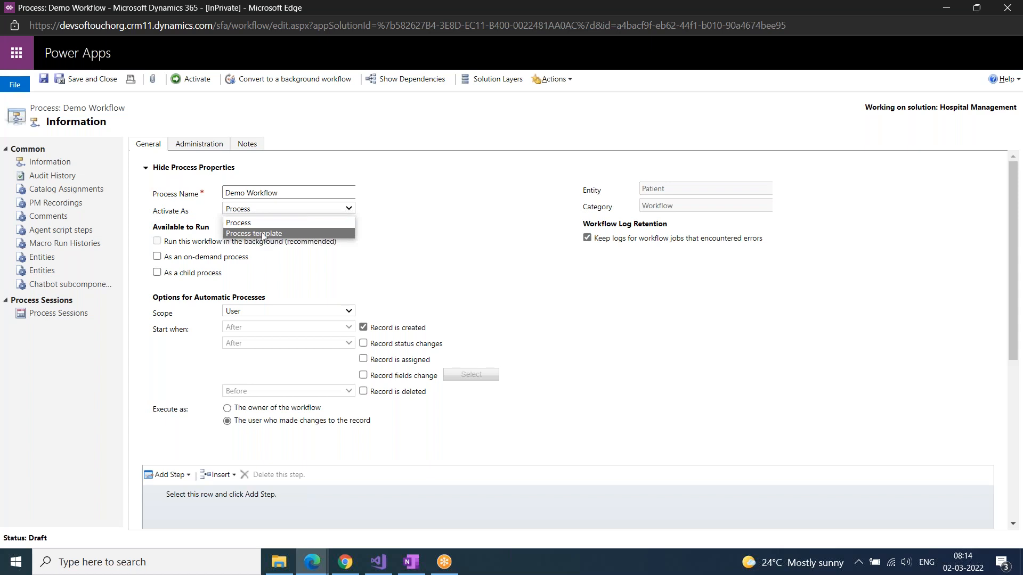
pyautogui.click(235, 224)
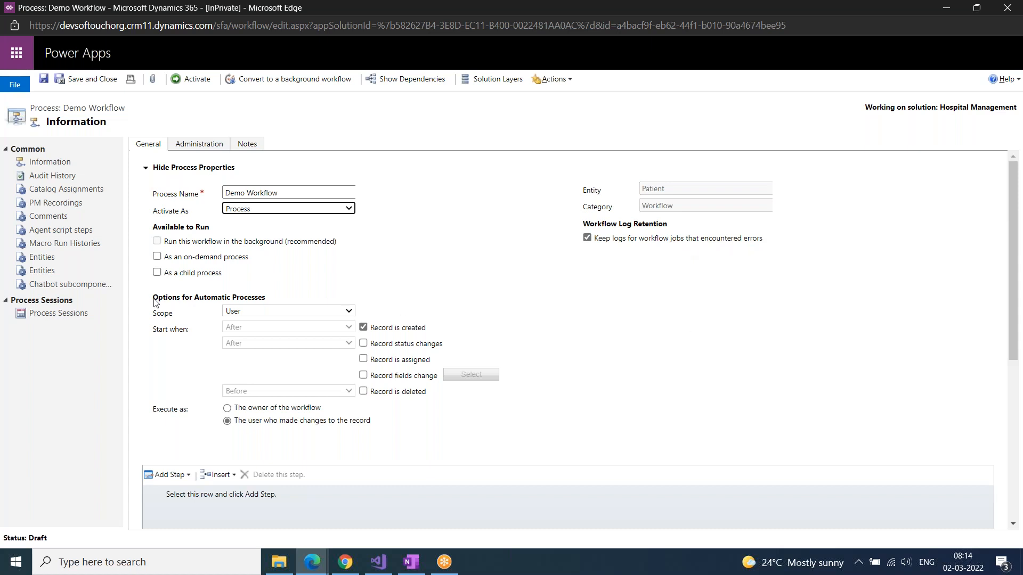
pyautogui.click(60, 313)
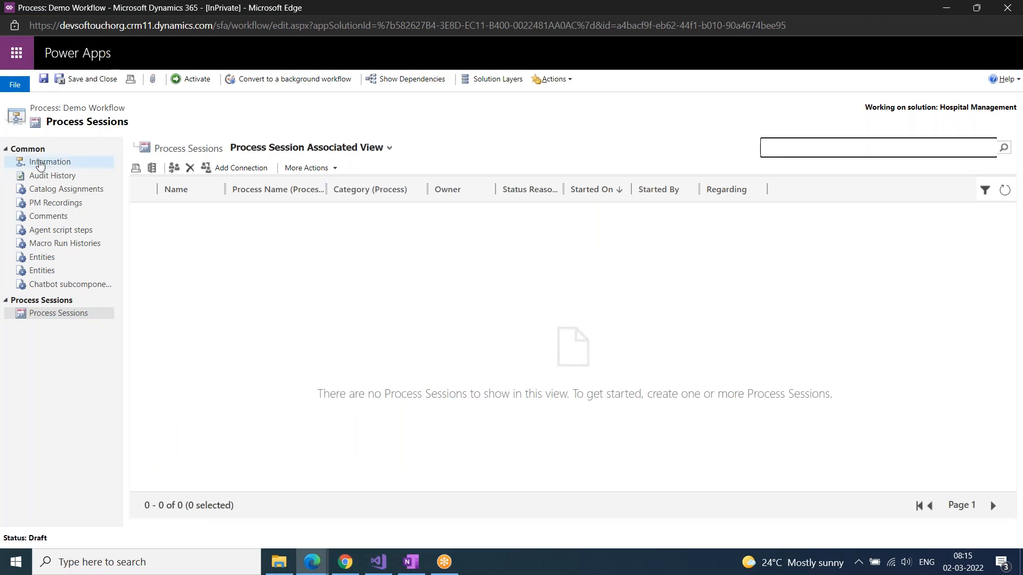
pyautogui.click(42, 162)
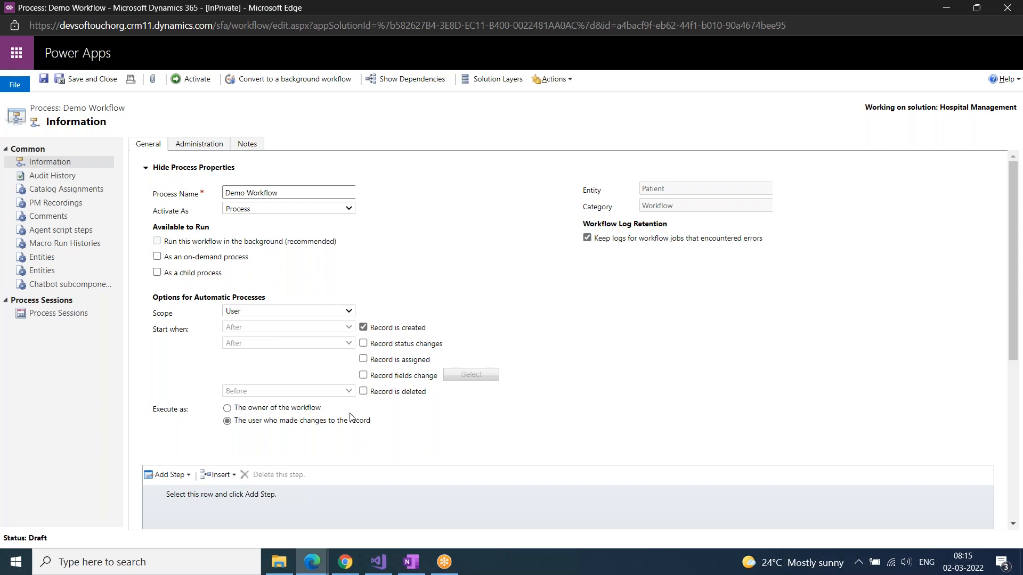
# Step: Make the workflow available on demand instead of on record creation, and set its scope to Organization
pyautogui.click(157, 258)
pyautogui.click(369, 328)
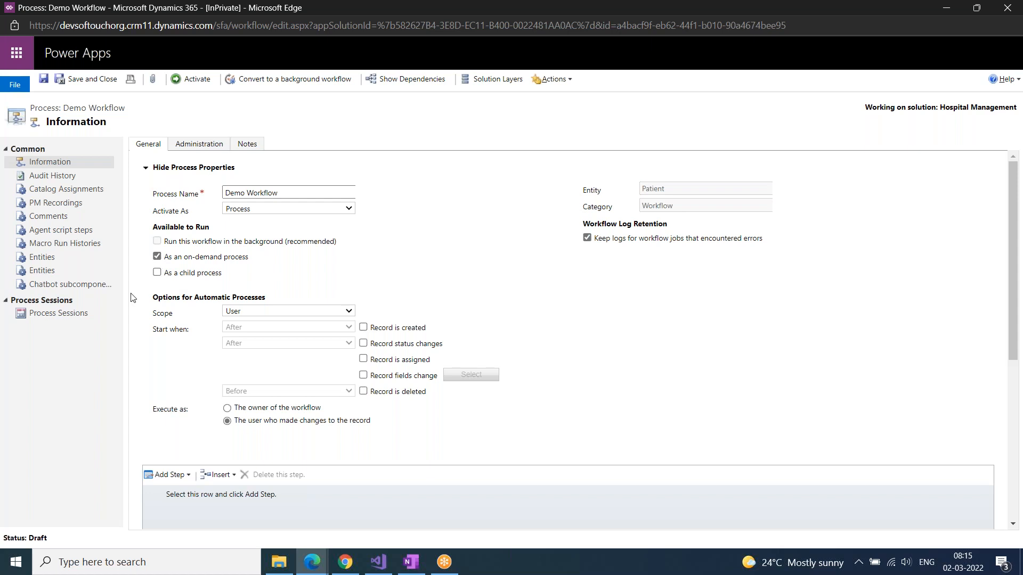
pyautogui.click(241, 311)
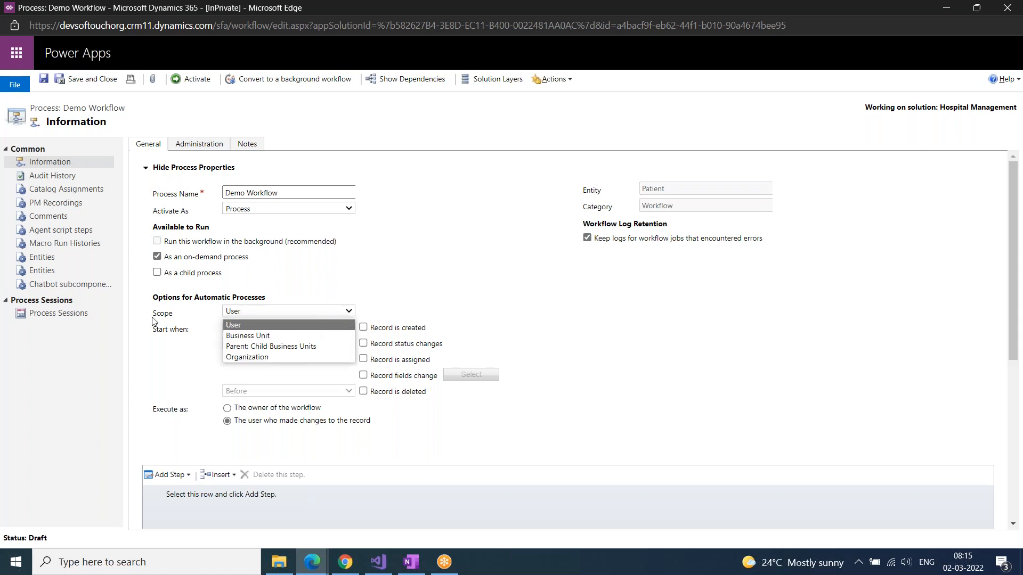
pyautogui.click(247, 357)
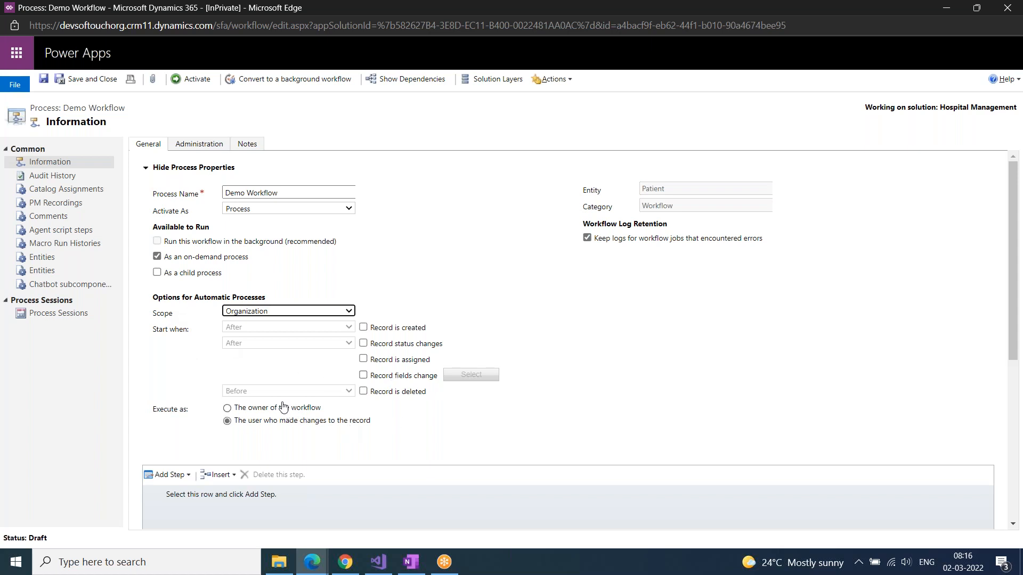
# Step: Add a Create Record step to the workflow and choose Report Document as the record type to create
pyautogui.scroll(-1, 292, 413)
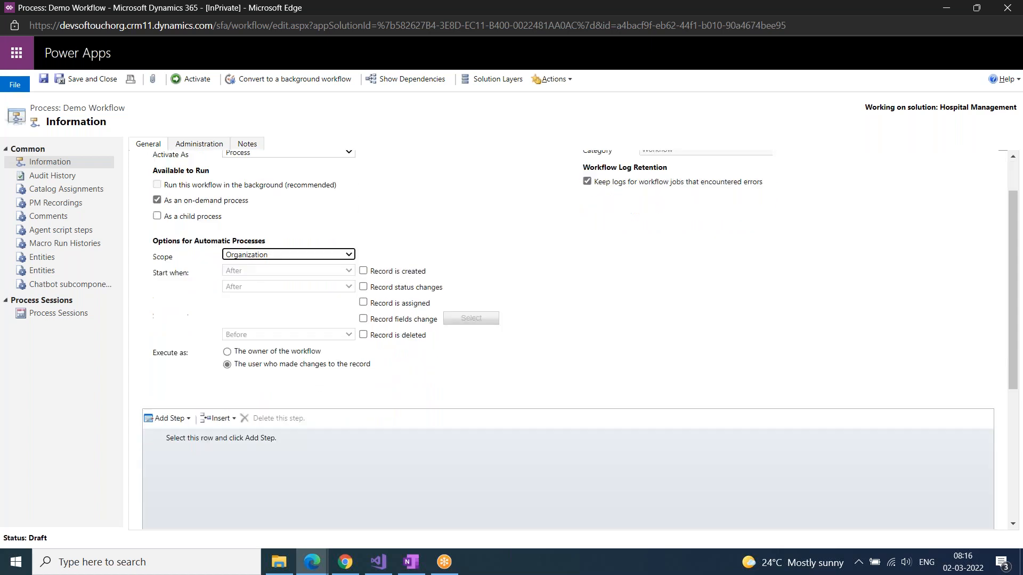
pyautogui.scroll(1, 570, 341)
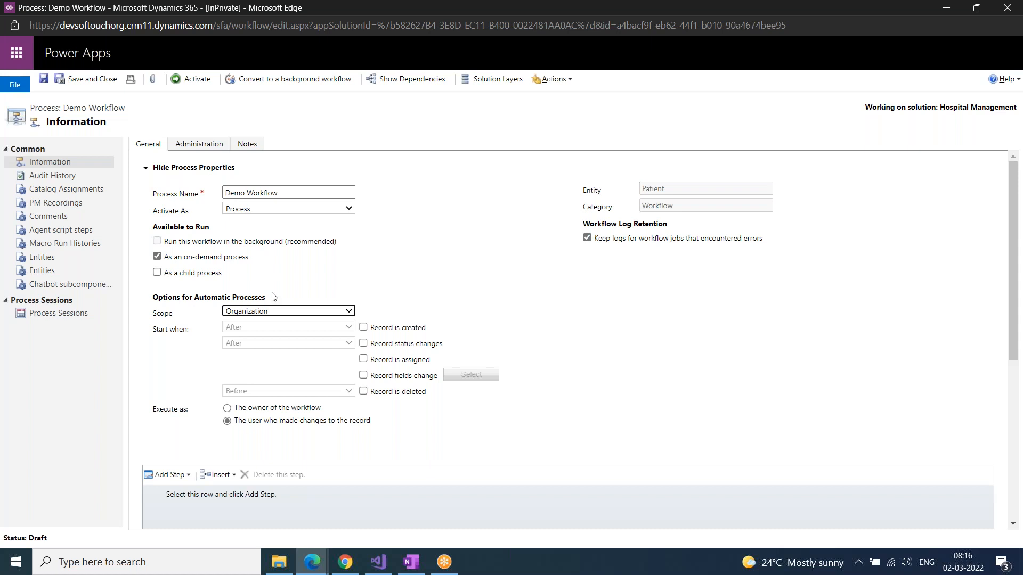
pyautogui.scroll(-3, 311, 469)
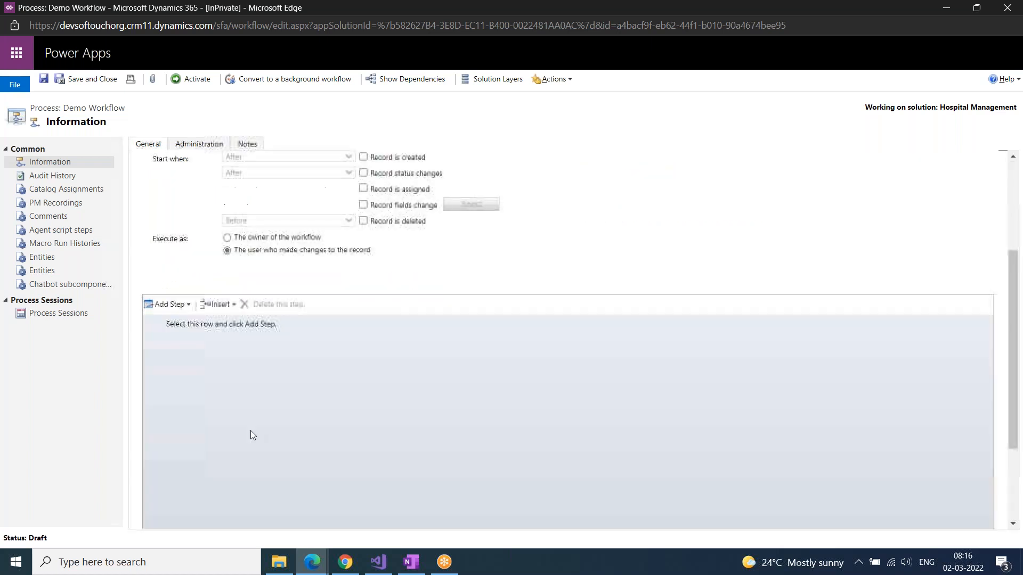
pyautogui.click(187, 308)
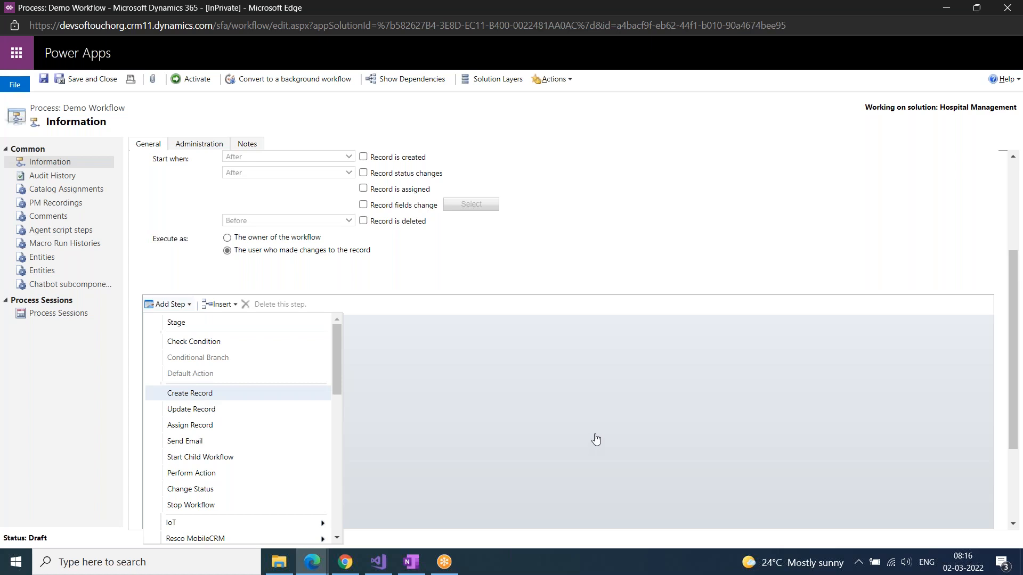
pyautogui.press('Return')
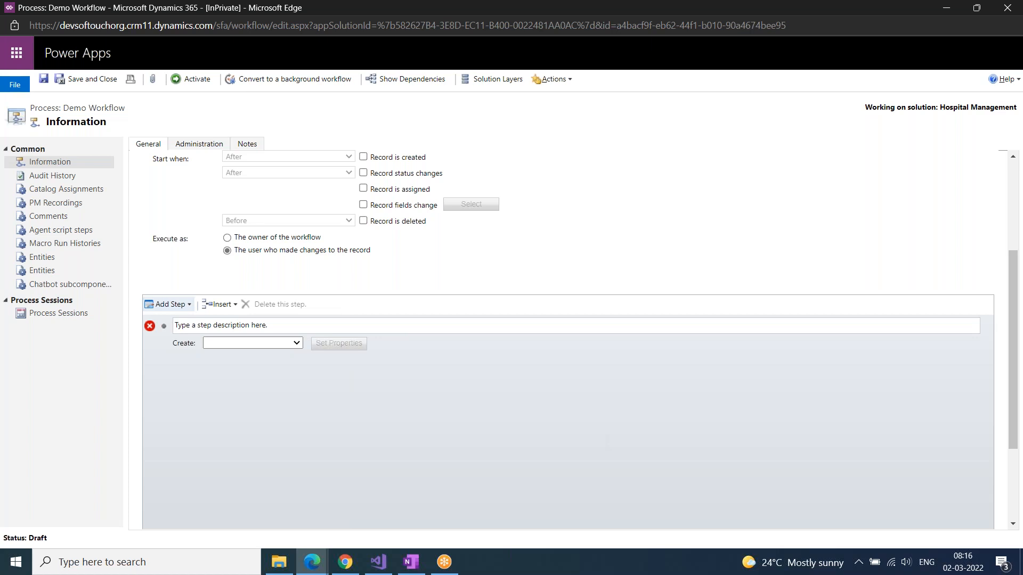
pyautogui.click(298, 345)
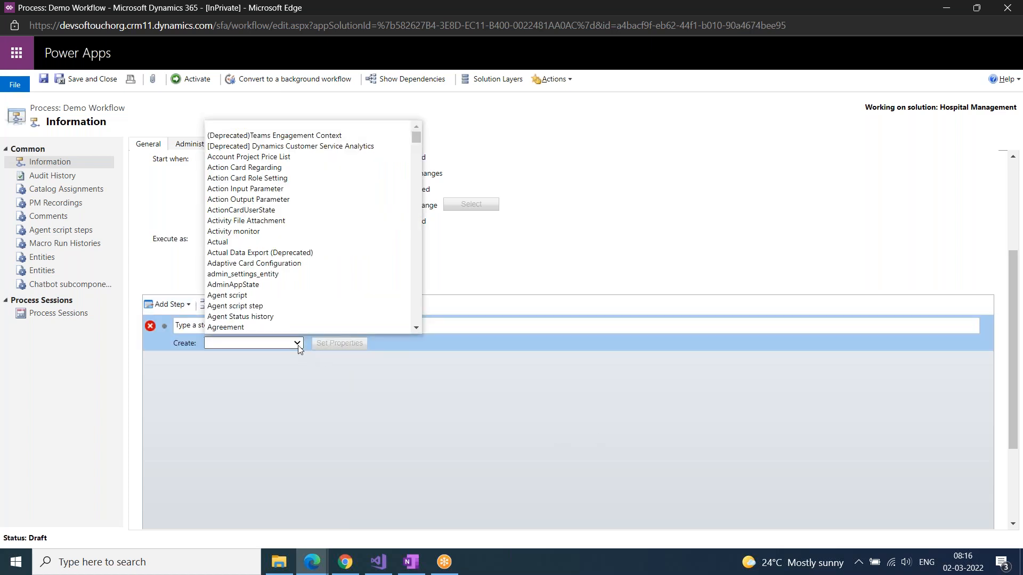
pyautogui.write('rep')
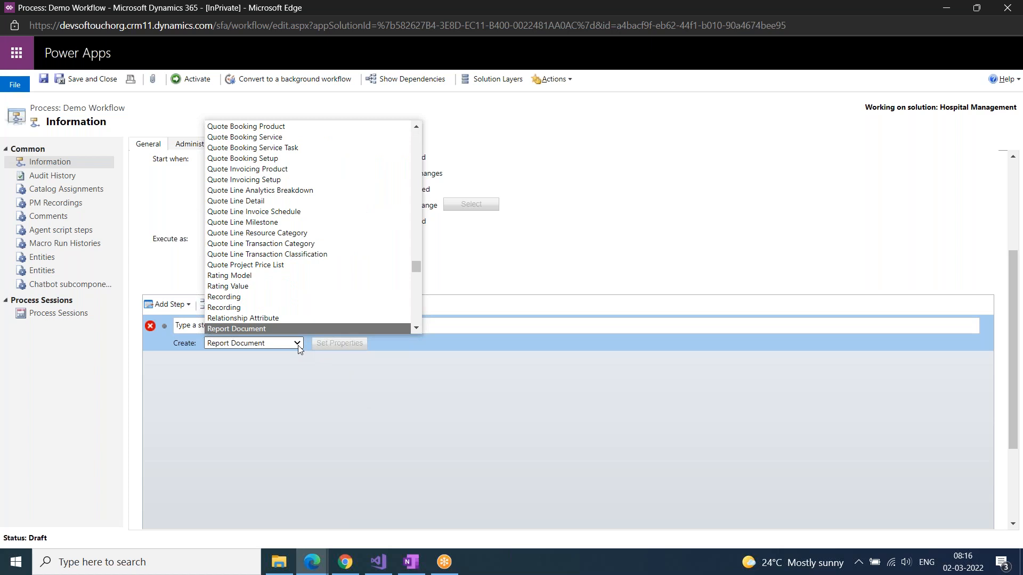
pyautogui.press('Return')
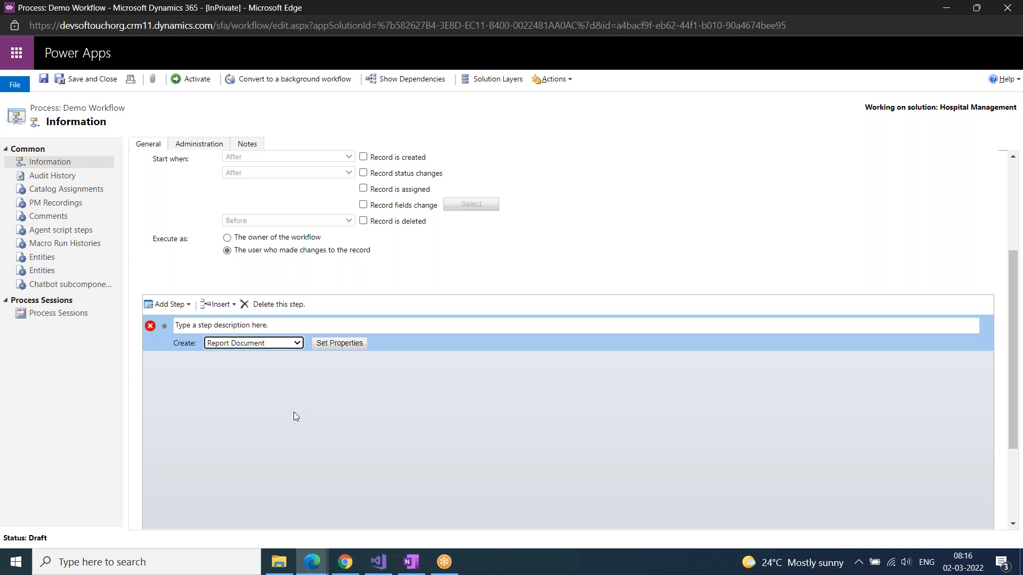
# Step: Open the Report Document step's properties and set its Name to "This is created from Workflow"
pyautogui.click(323, 344)
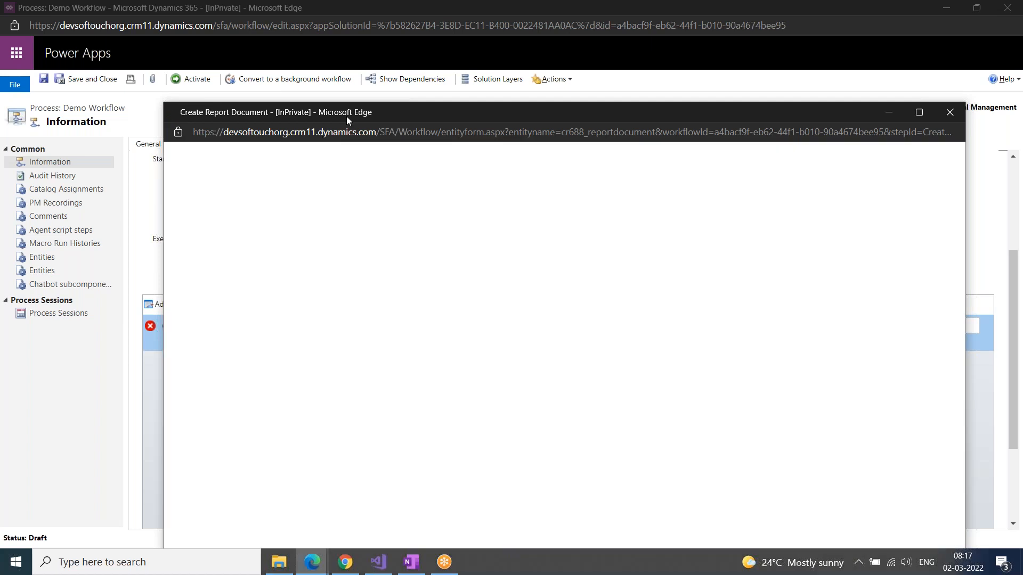
pyautogui.click(296, 249)
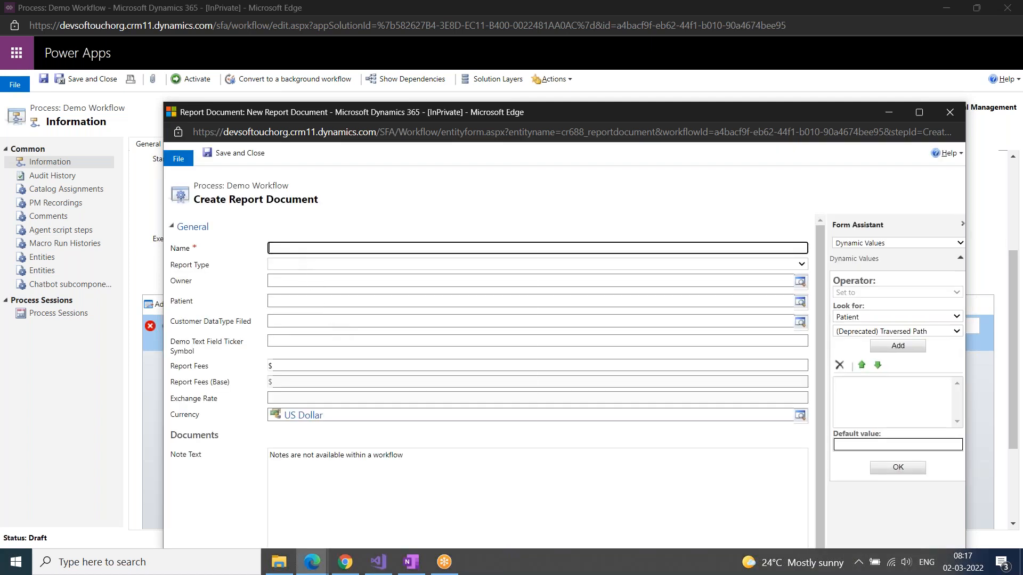
pyautogui.write('This is created from Workflow')
pyautogui.click(303, 266)
pyautogui.click(302, 283)
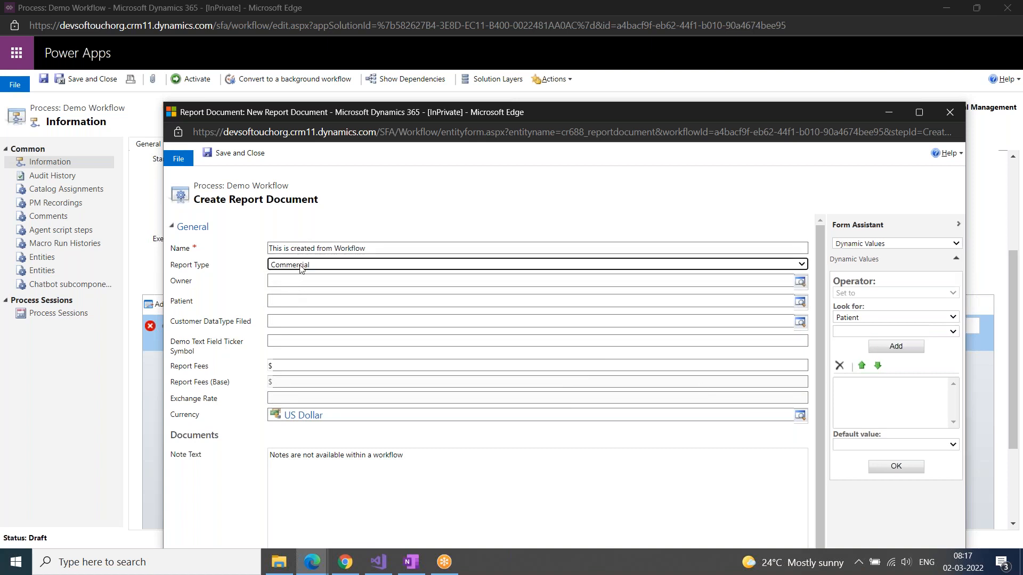
pyautogui.click(300, 263)
pyautogui.click(293, 277)
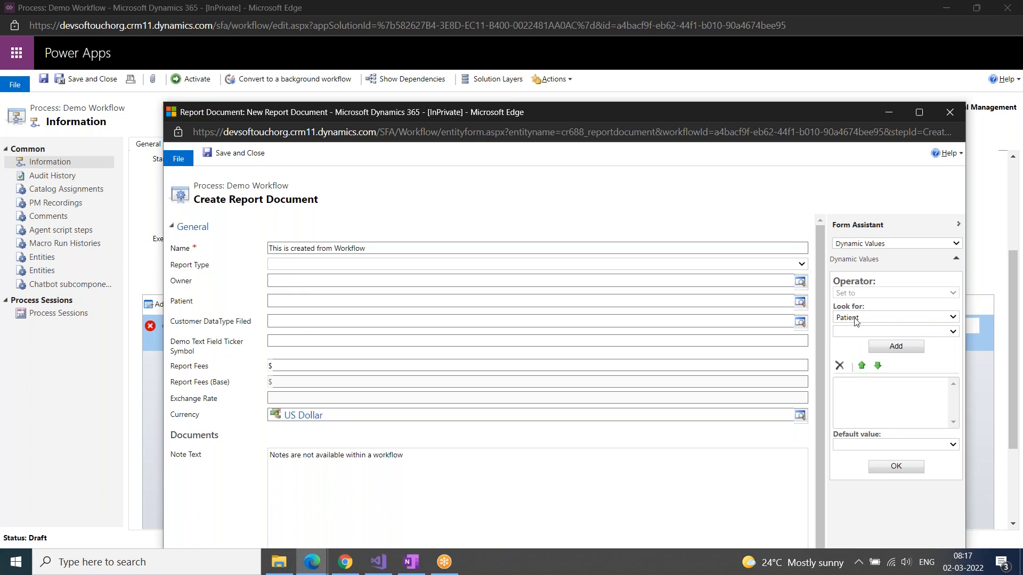
# Step: Set the report document's Patient lookup to the dynamic value Contact from the Patient entity
pyautogui.click(280, 305)
pyautogui.click(875, 332)
pyautogui.click(864, 352)
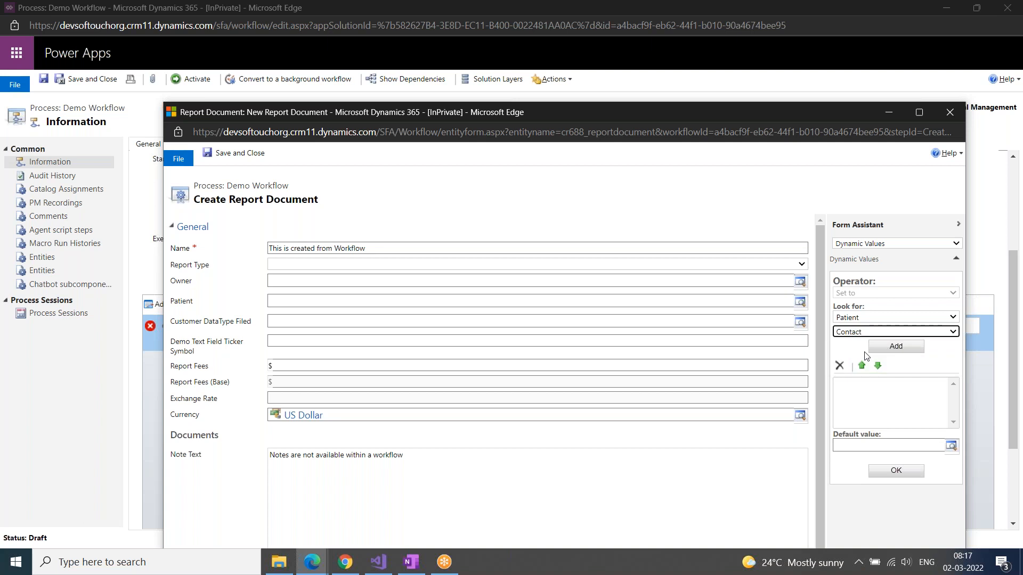
pyautogui.click(895, 346)
pyautogui.click(895, 471)
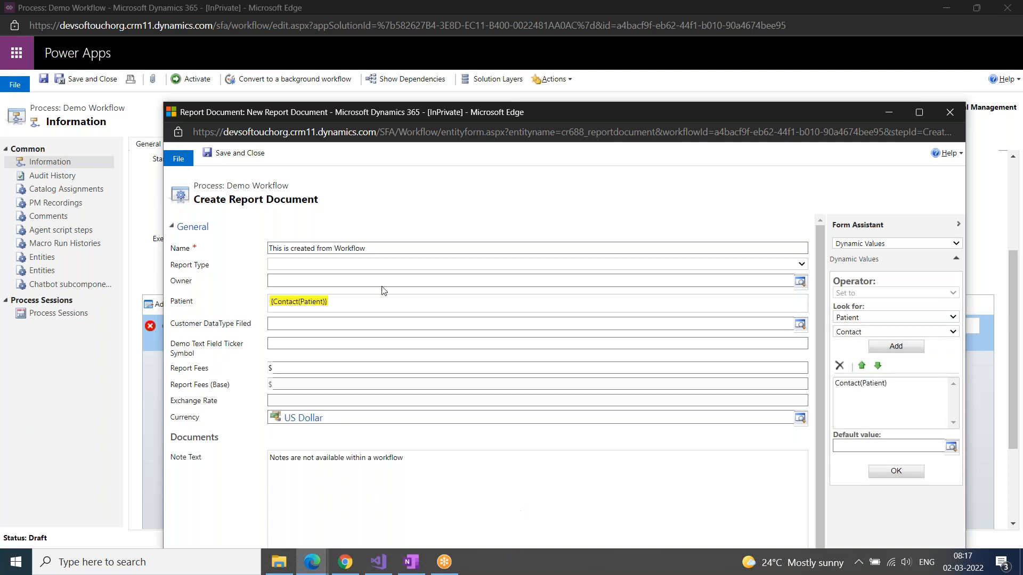
# Step: Append the Process local value for the execution date and time to the end of the report document's Name
pyautogui.click(380, 251)
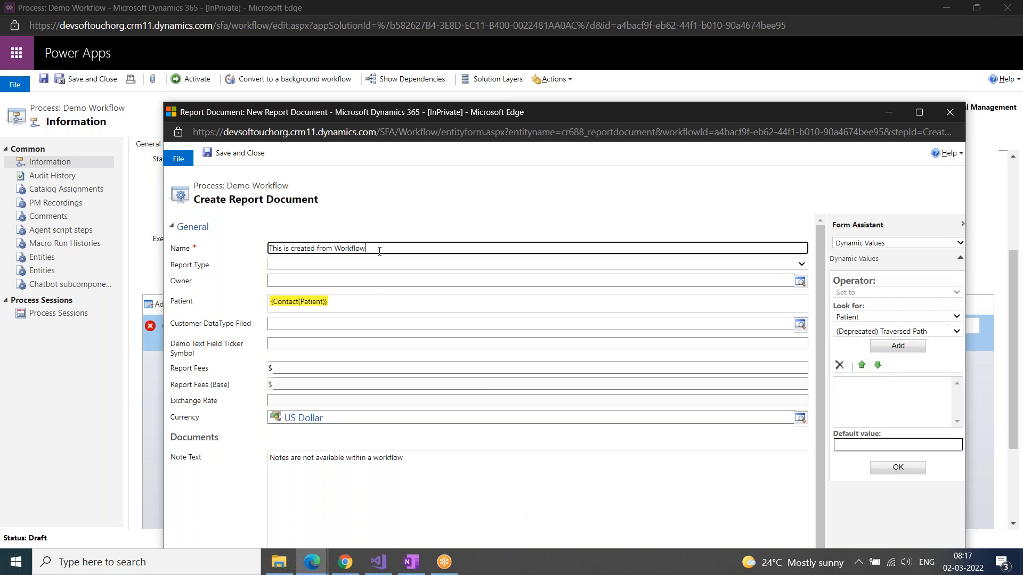
pyautogui.click(871, 318)
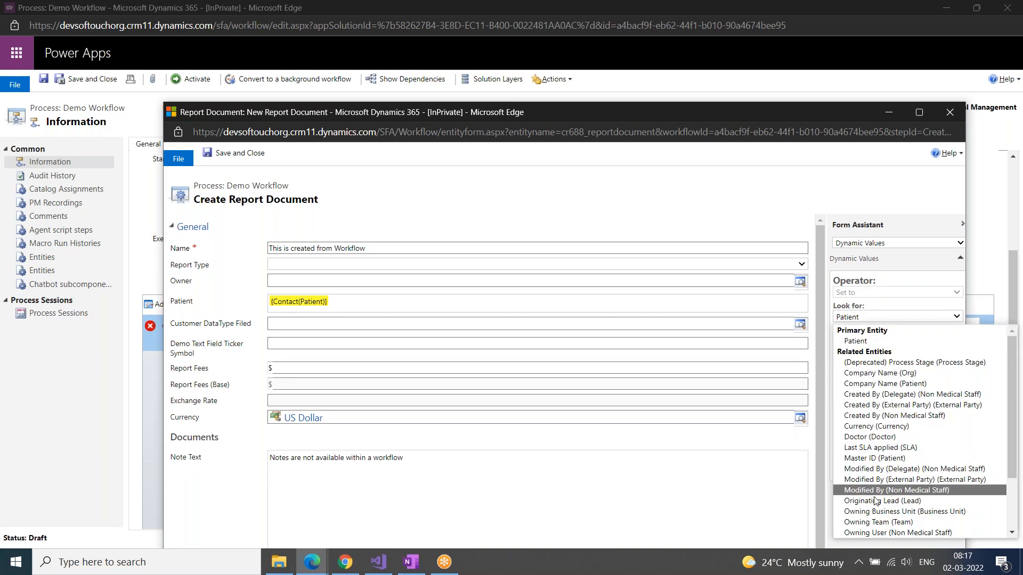
pyautogui.scroll(-3, 874, 503)
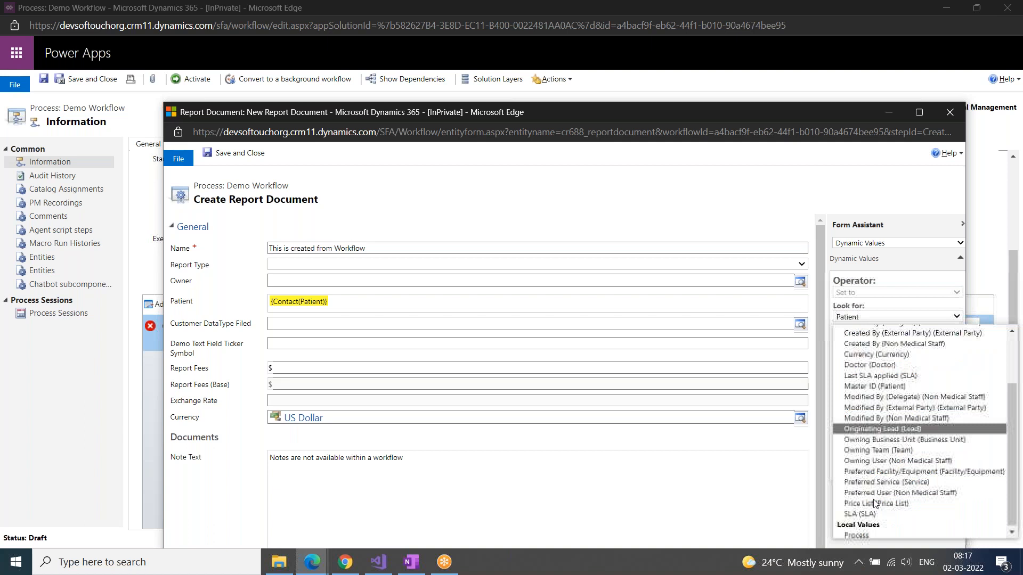
pyautogui.click(856, 536)
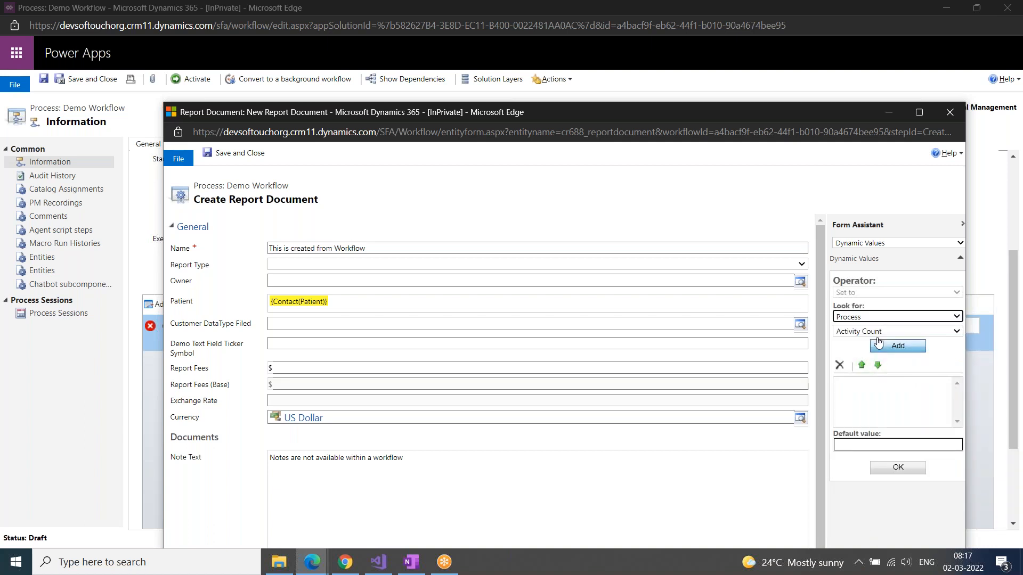
pyautogui.click(872, 333)
pyautogui.click(861, 368)
pyautogui.click(895, 346)
pyautogui.click(897, 468)
# Step: Save and close the Report Document properties and activate Demo Workflow
pyautogui.click(252, 156)
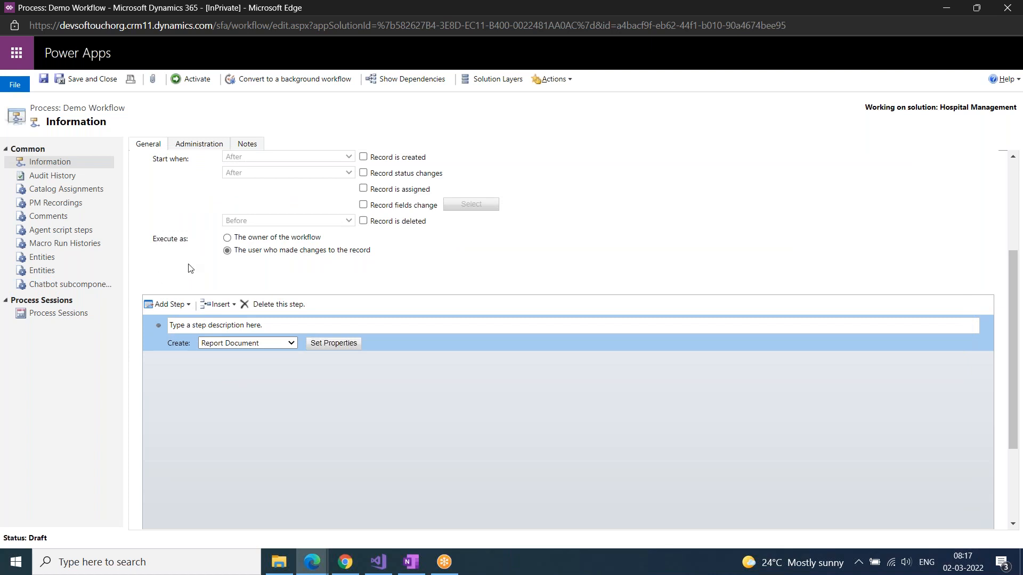
pyautogui.scroll(3, 191, 269)
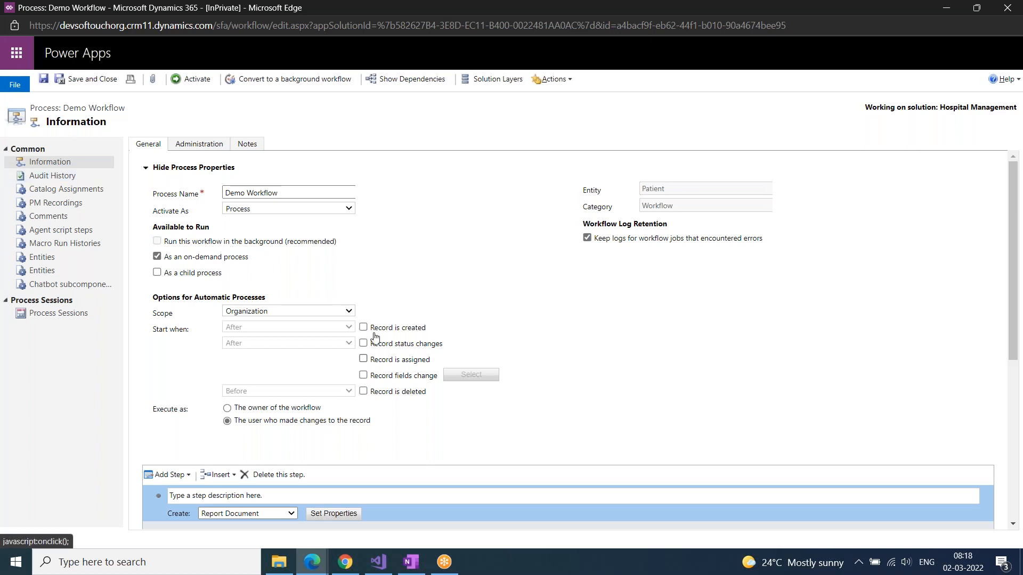
pyautogui.click(198, 79)
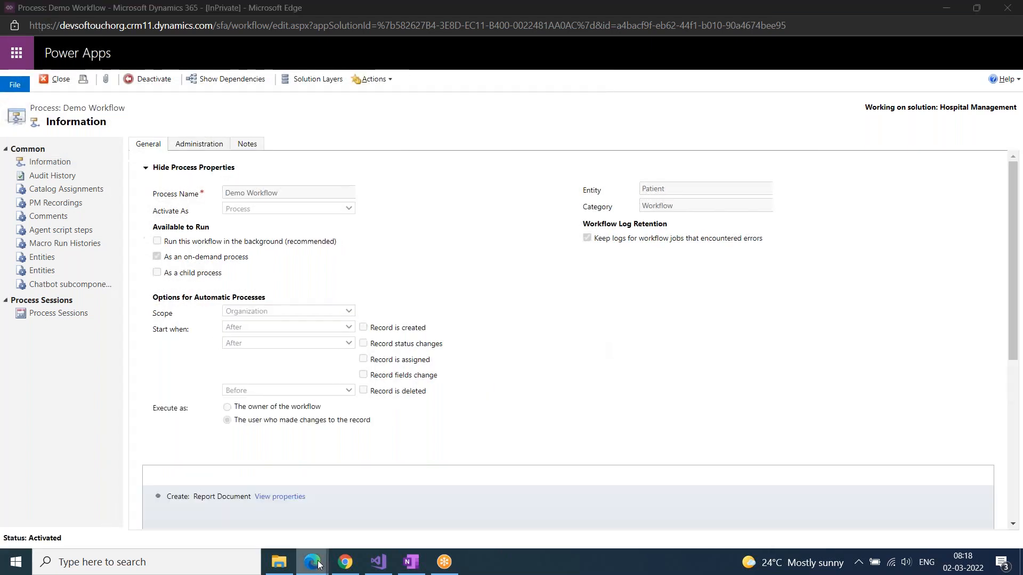
# Step: Switch to the Hospital Management app, open the first patient in My Active Contacts, and show the patient's related Report Documents
pyautogui.moveTo(312, 562)
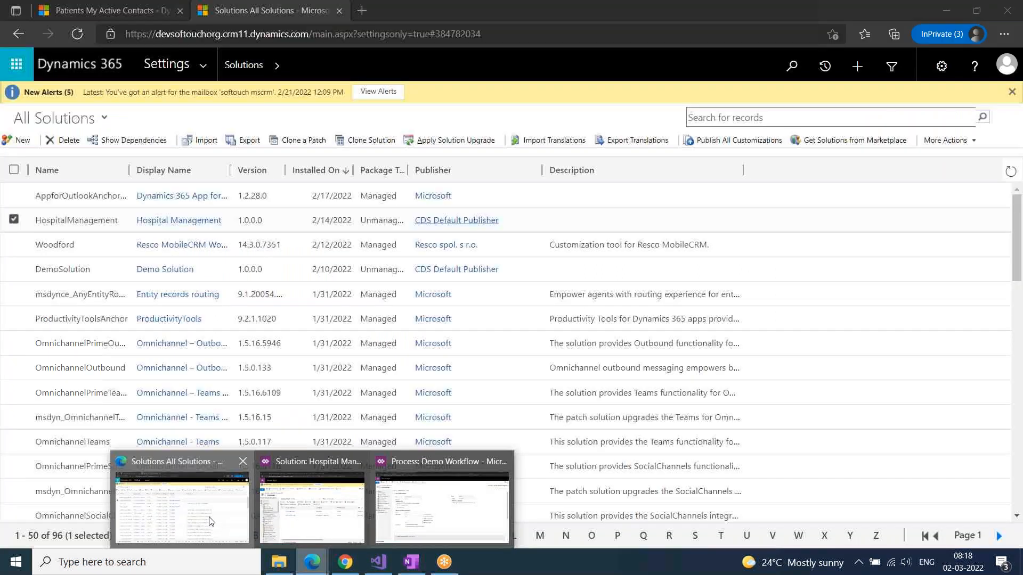
pyautogui.click(210, 521)
pyautogui.click(88, 5)
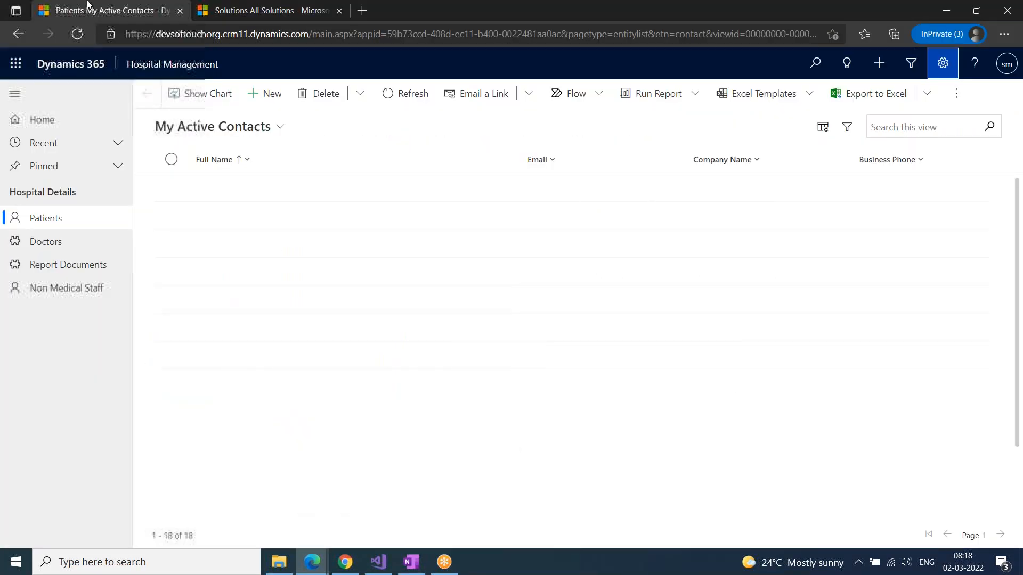
pyautogui.click(169, 192)
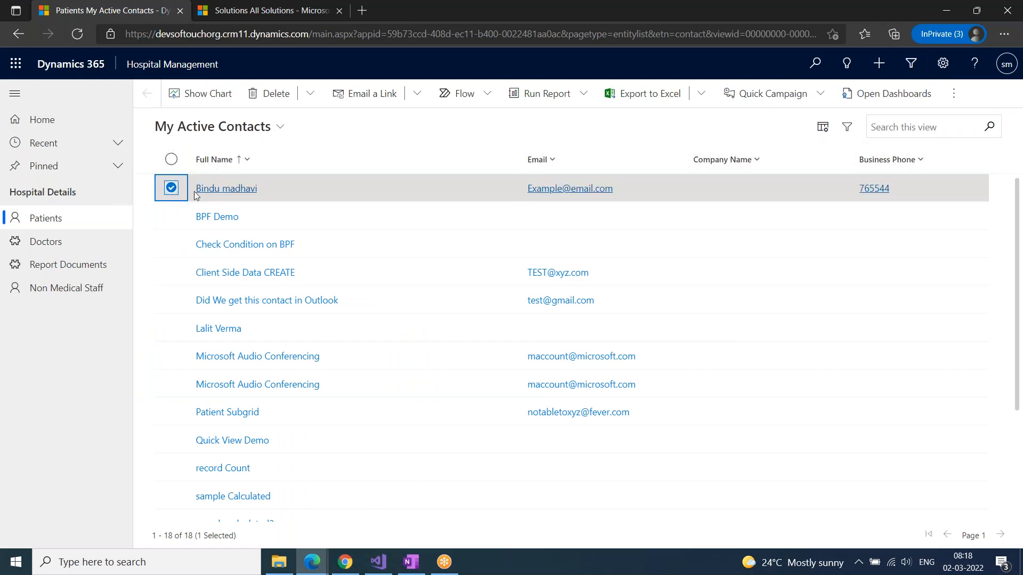
pyautogui.click(217, 190)
pyautogui.click(375, 166)
pyautogui.click(421, 387)
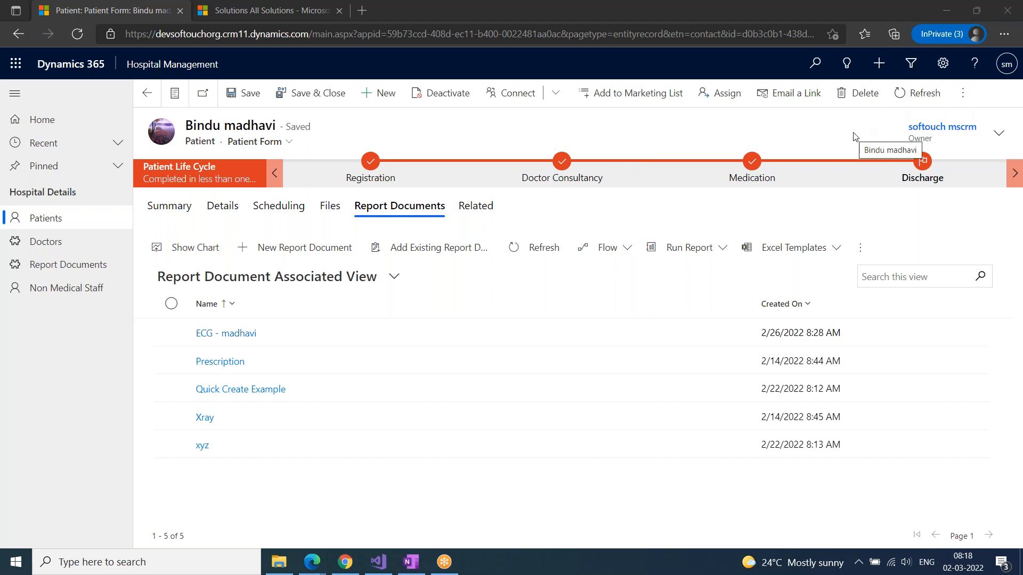
# Step: Run Demo Workflow on the open patient record and confirm its application
pyautogui.click(963, 94)
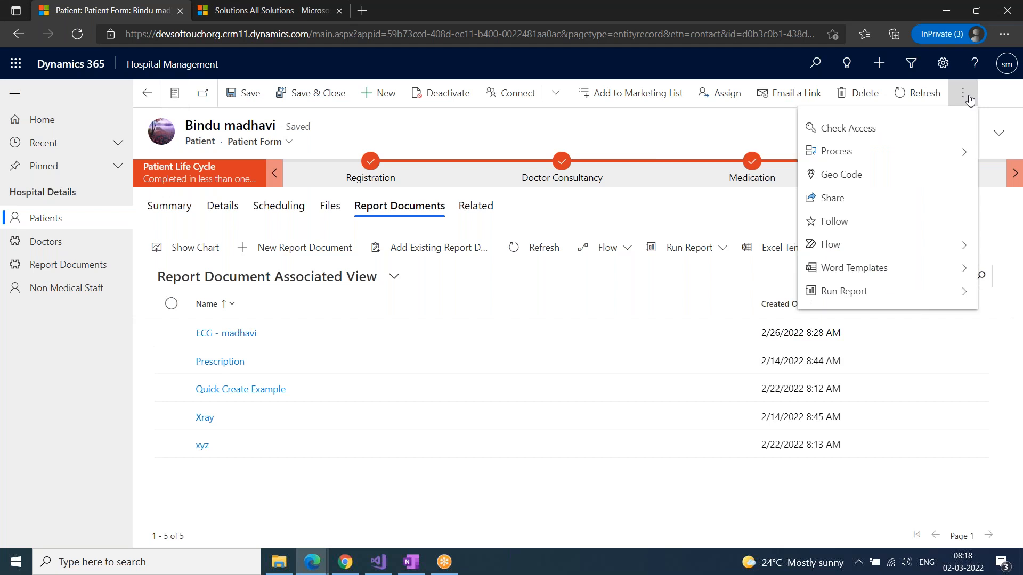
pyautogui.click(967, 249)
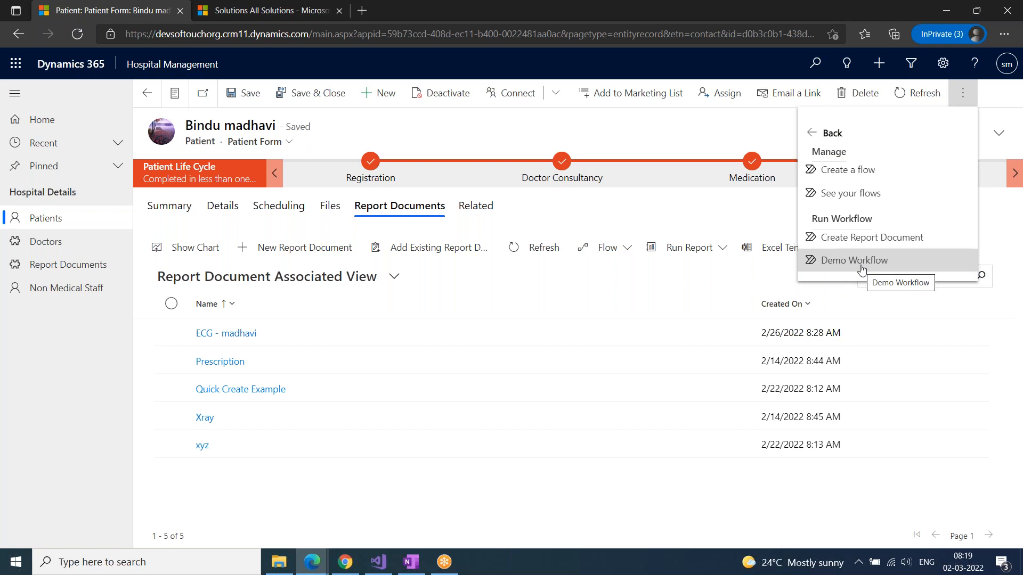
pyautogui.click(860, 266)
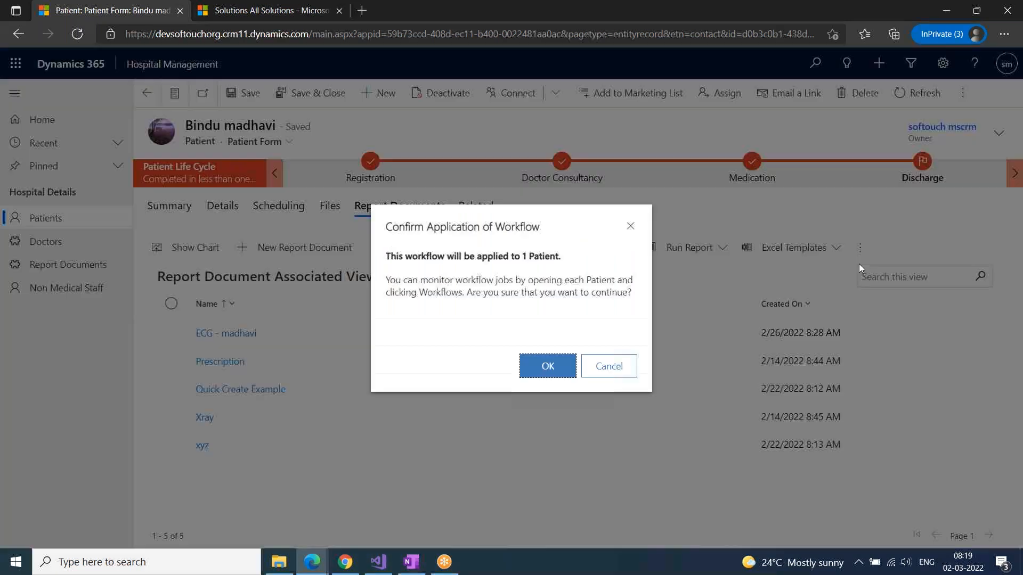
pyautogui.click(548, 366)
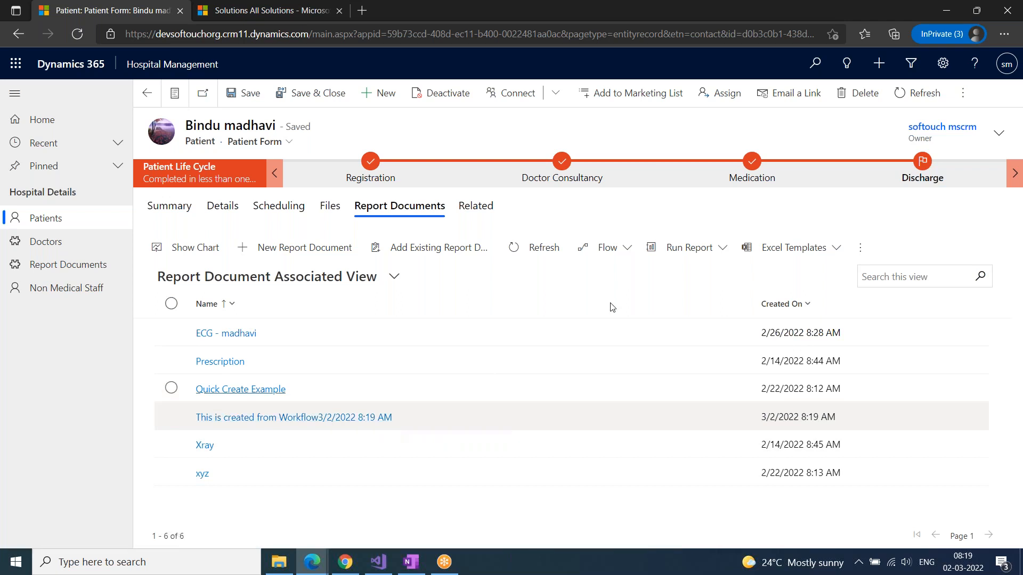
# Step: Run Demo Workflow a second time on the same patient record
pyautogui.click(963, 93)
pyautogui.click(964, 247)
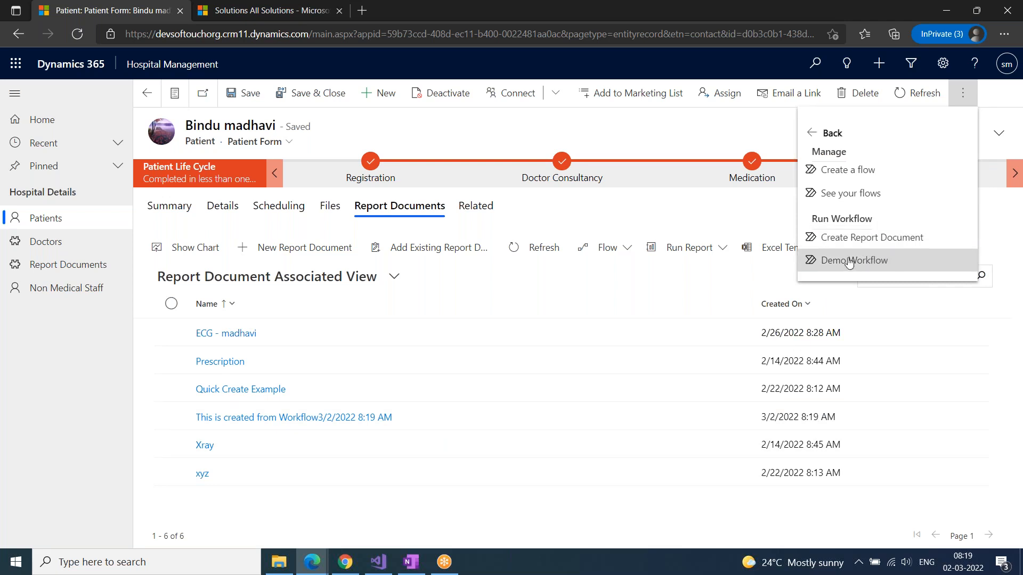
pyautogui.click(846, 261)
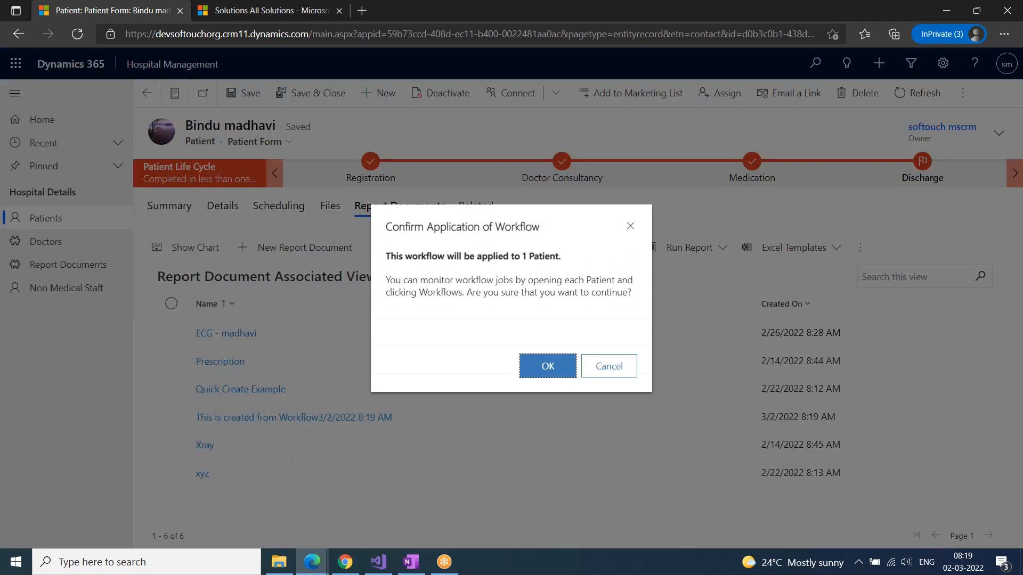
pyautogui.click(543, 365)
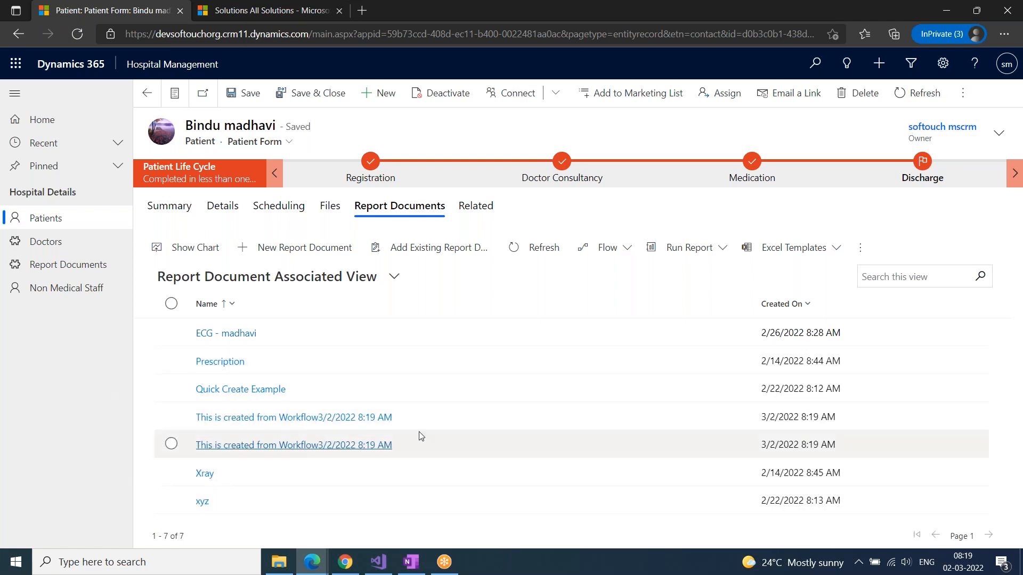
# Step: Return to the Demo Workflow process window and deactivate the workflow
pyautogui.click(314, 563)
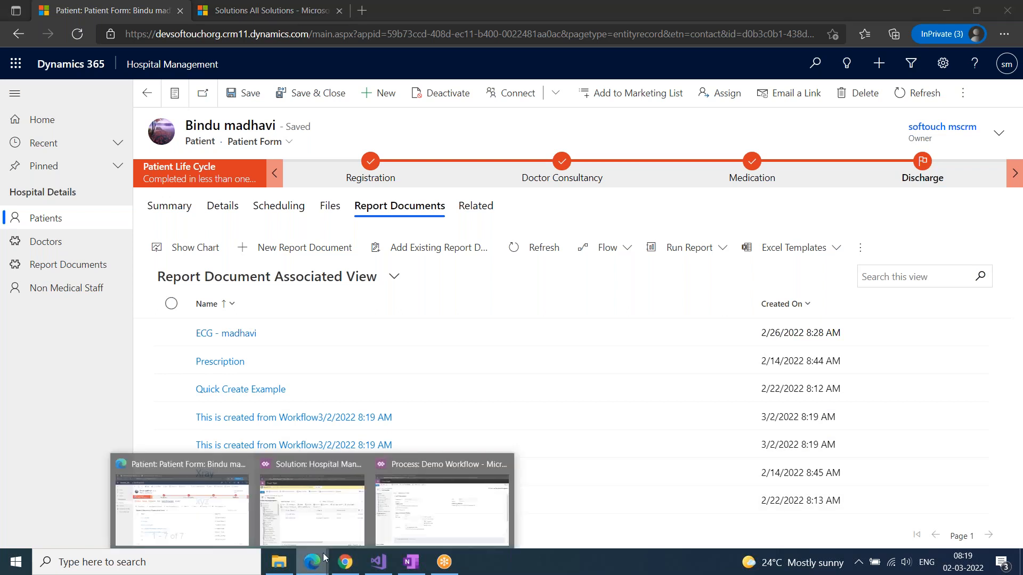
pyautogui.click(422, 527)
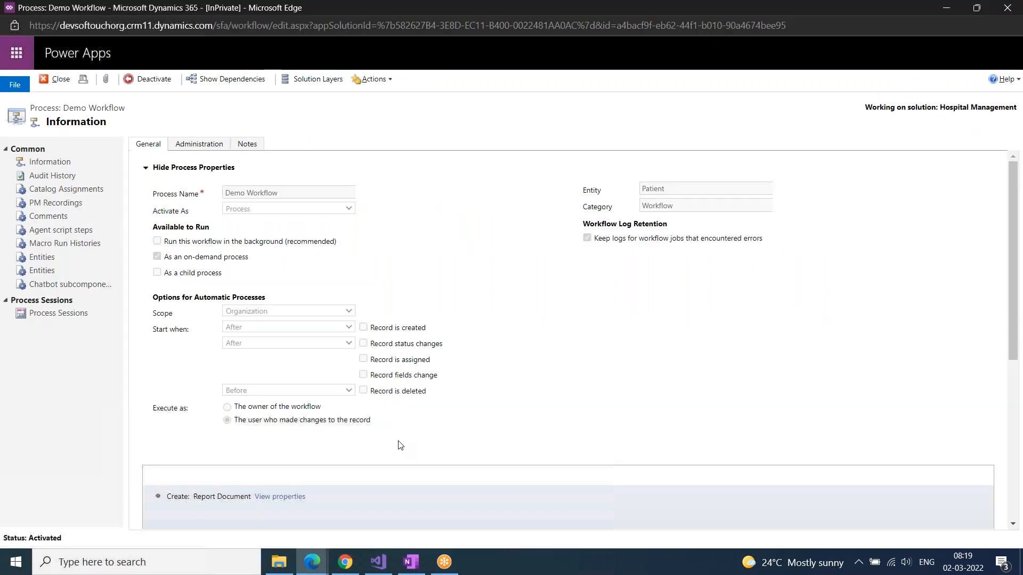
pyautogui.click(129, 79)
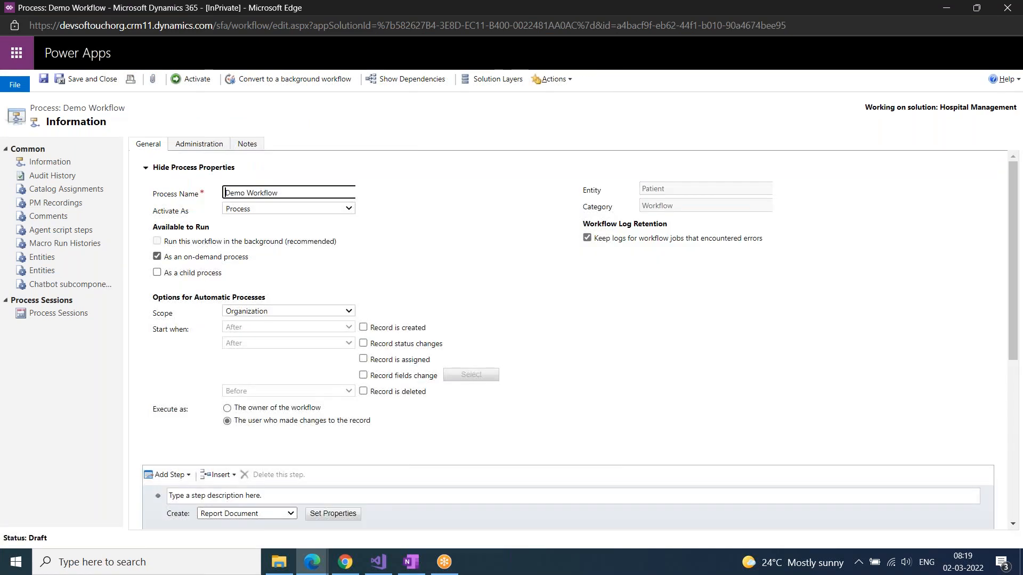
# Step: Convert Demo Workflow to a background workflow without automatic deletion of completed workflow jobs, and save and activate it
pyautogui.click(276, 81)
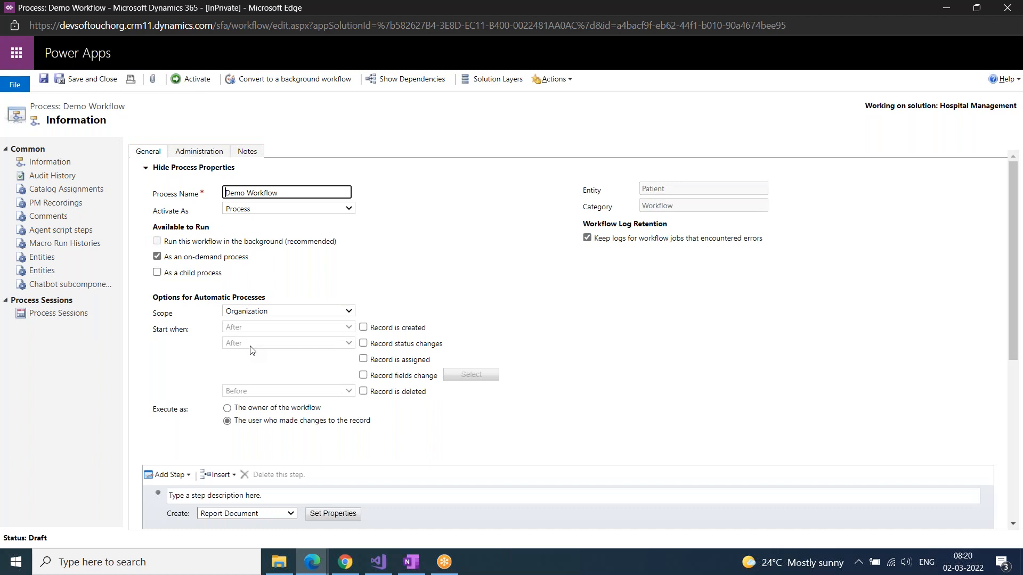
pyautogui.click(285, 79)
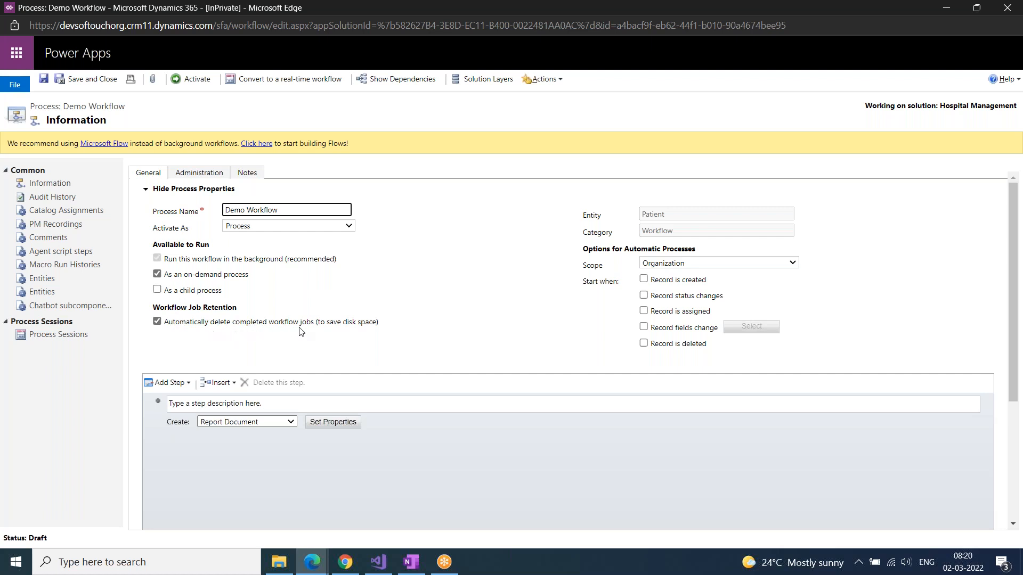
pyautogui.click(154, 322)
pyautogui.click(44, 79)
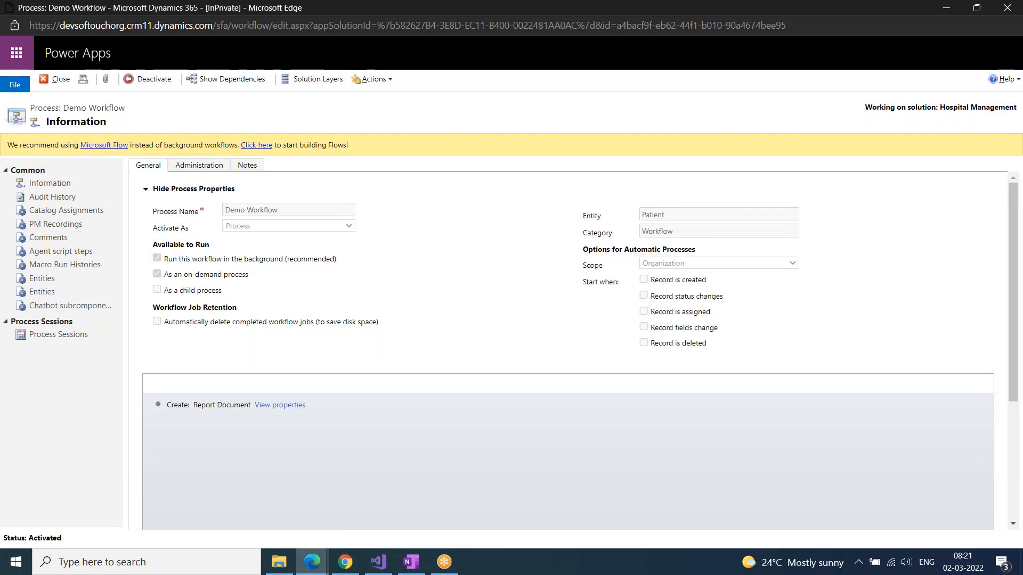
# Step: Switch back to the patient record and run the background version of Demo Workflow on it
pyautogui.moveTo(312, 562)
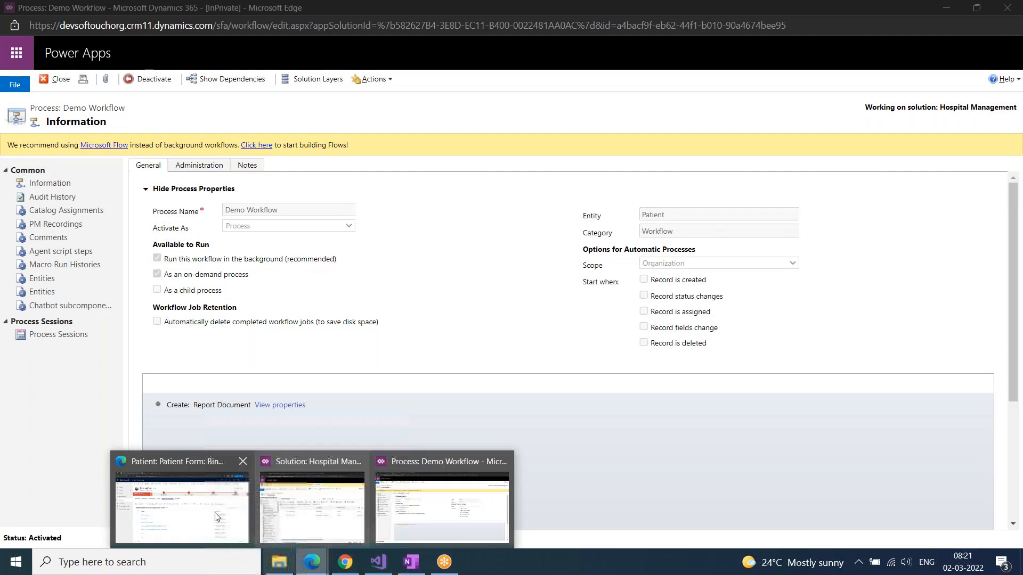
pyautogui.click(217, 517)
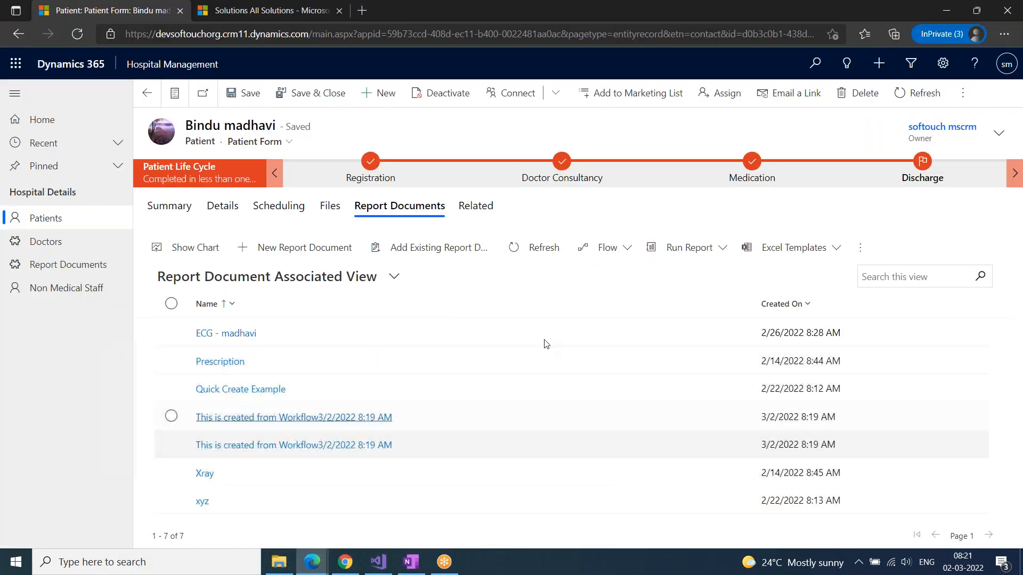
pyautogui.click(962, 93)
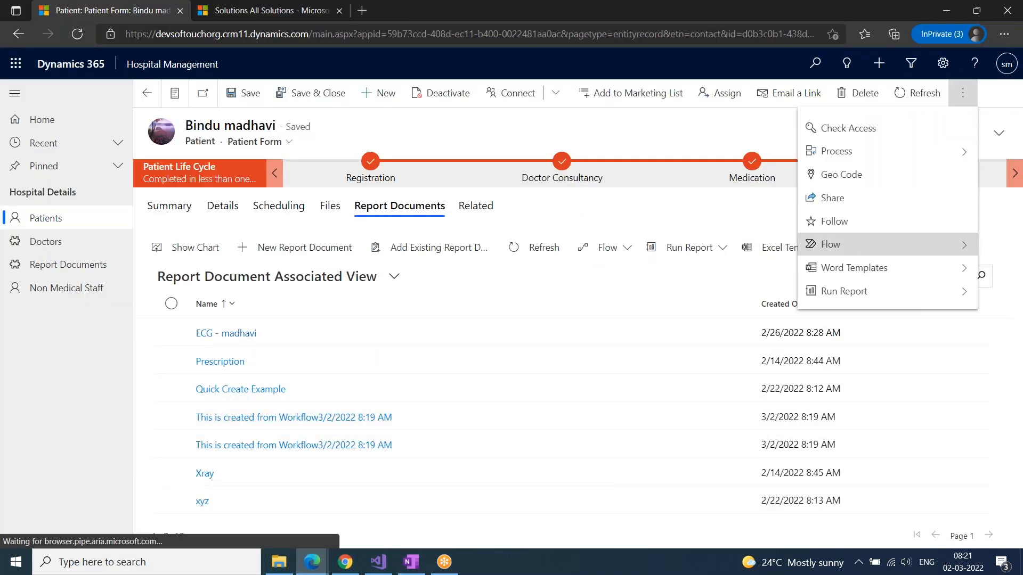
pyautogui.click(831, 244)
pyautogui.click(835, 260)
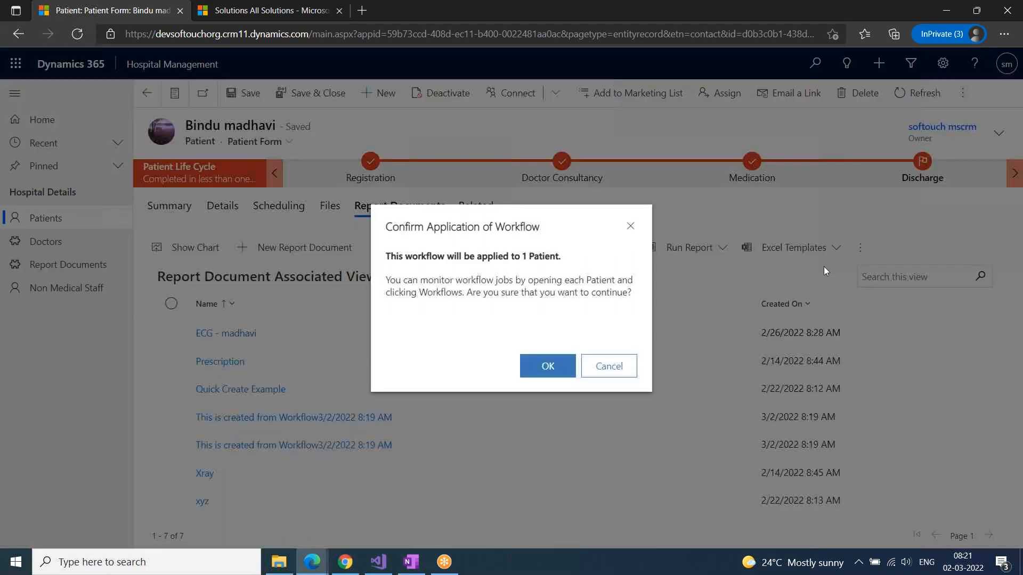
pyautogui.click(531, 372)
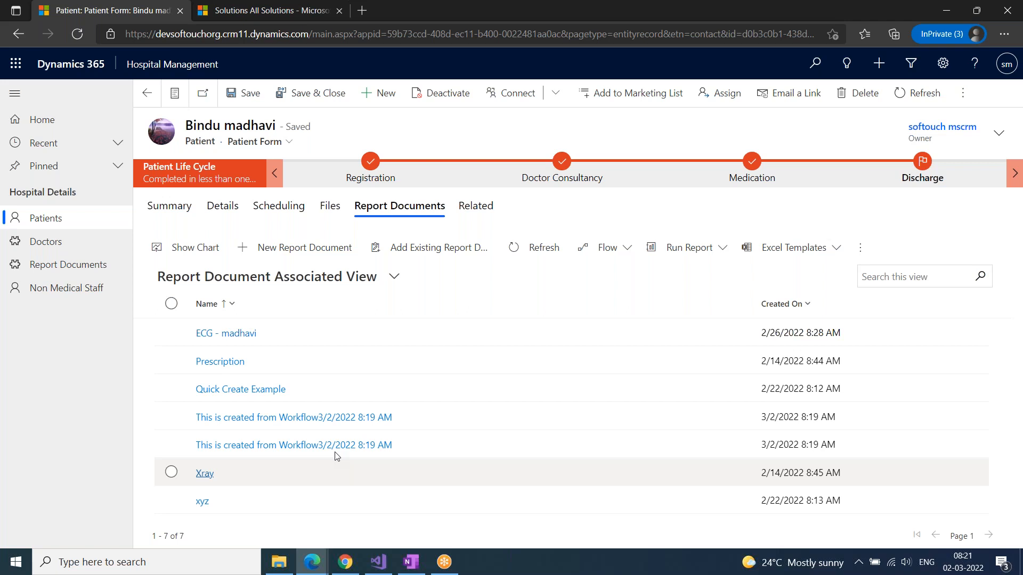
# Step: Refresh the patient's Report Documents list to check for the record created by the background workflow
pyautogui.click(534, 247)
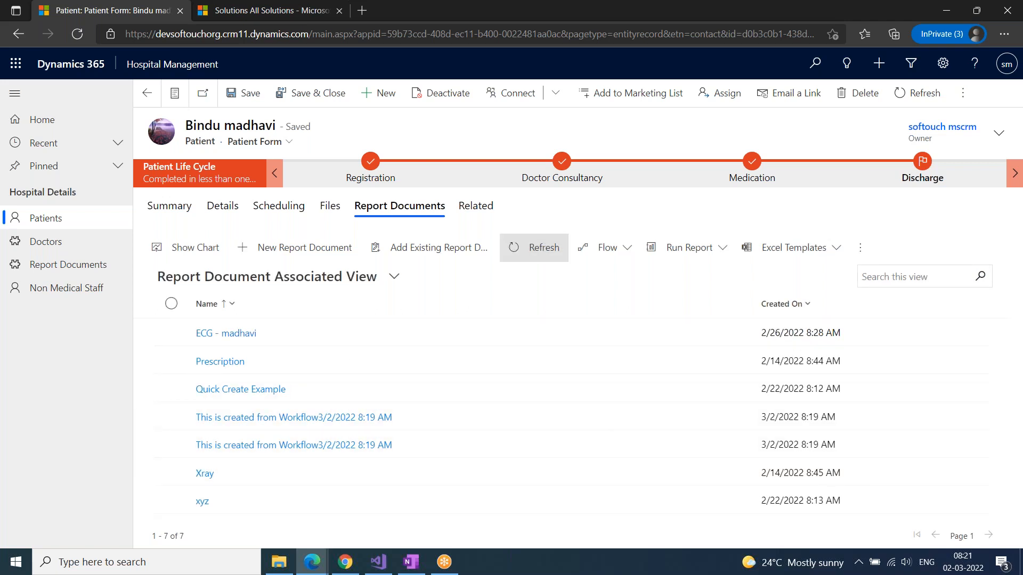
pyautogui.click(535, 247)
pyautogui.click(535, 247)
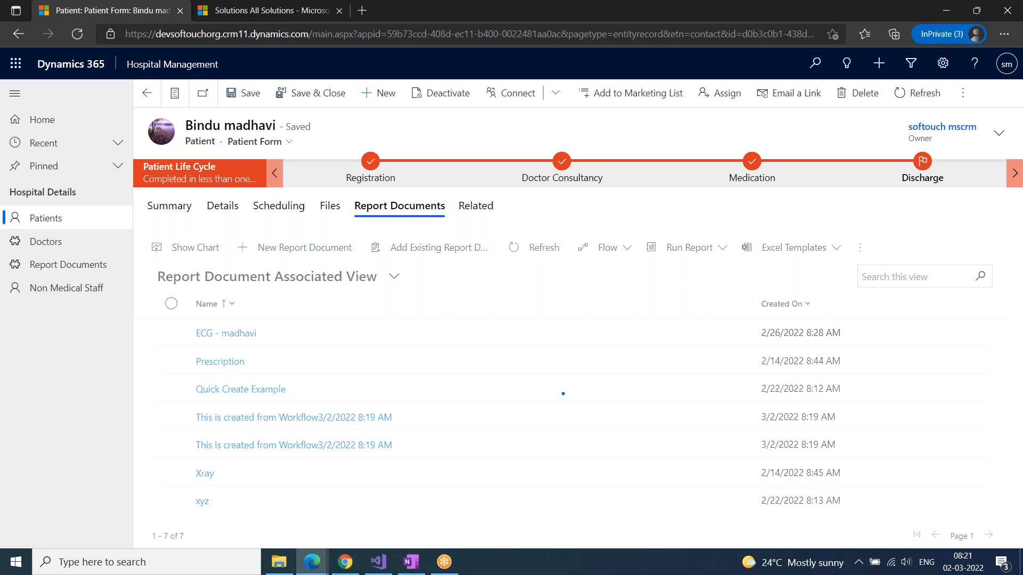
pyautogui.click(545, 256)
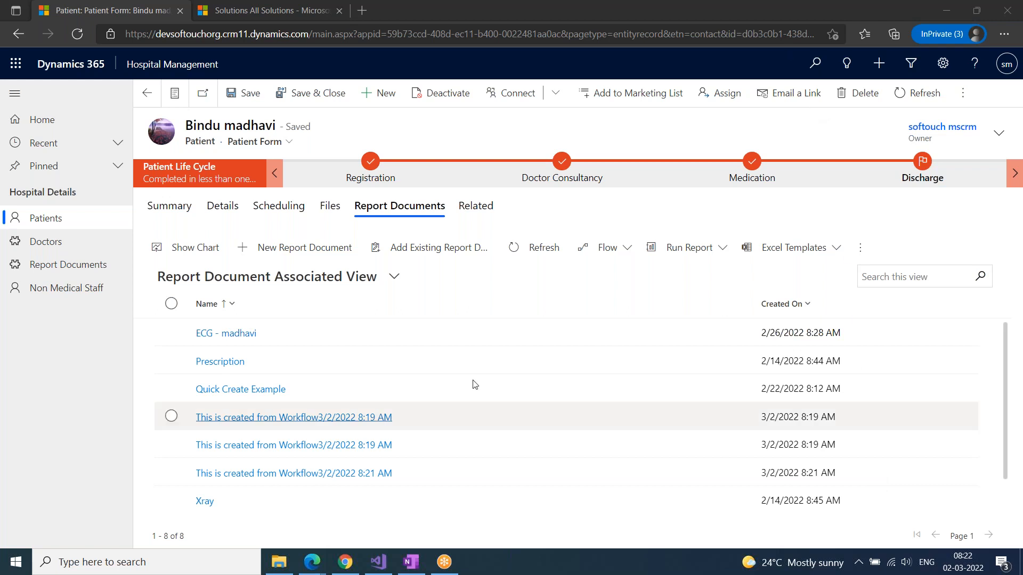
# Step: Switch to the Demo Workflow process window, deactivate the workflow and convert it back to a real-time workflow
pyautogui.moveTo(312, 571)
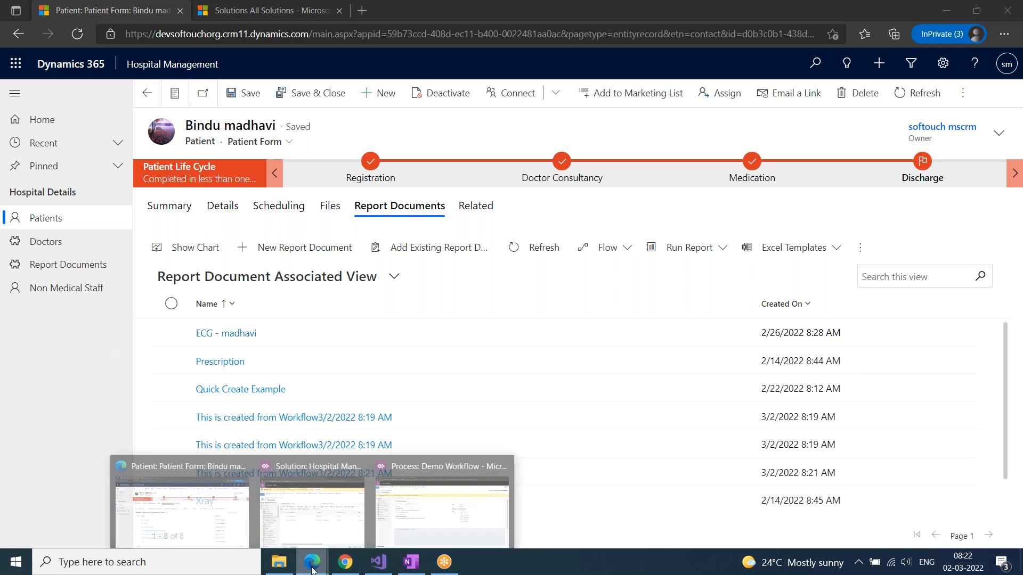
pyautogui.click(416, 523)
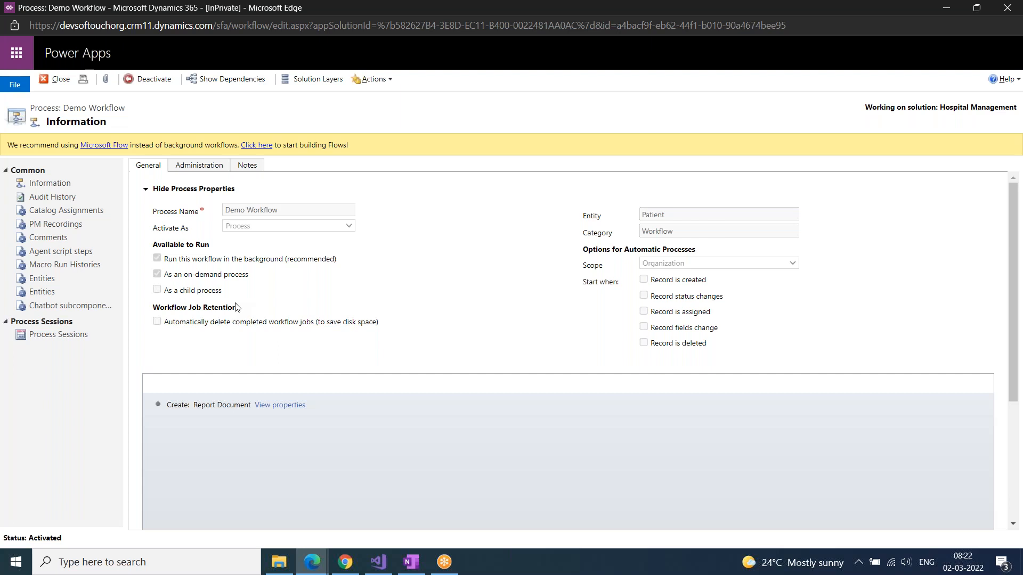
pyautogui.click(163, 83)
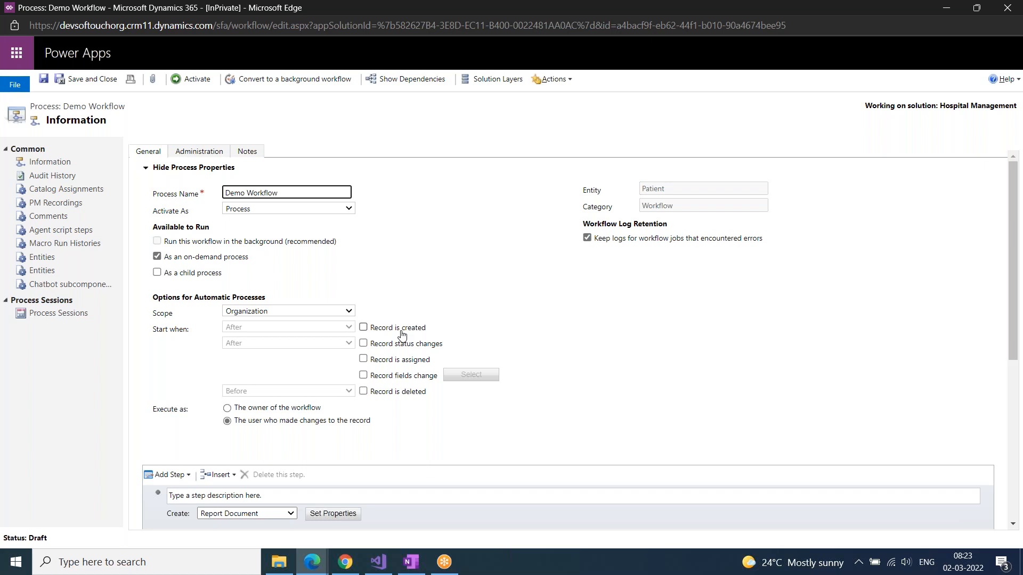
# Step: Switch to the patient record window and start a new Patient with first name XYZ and last name ABC
pyautogui.click(313, 566)
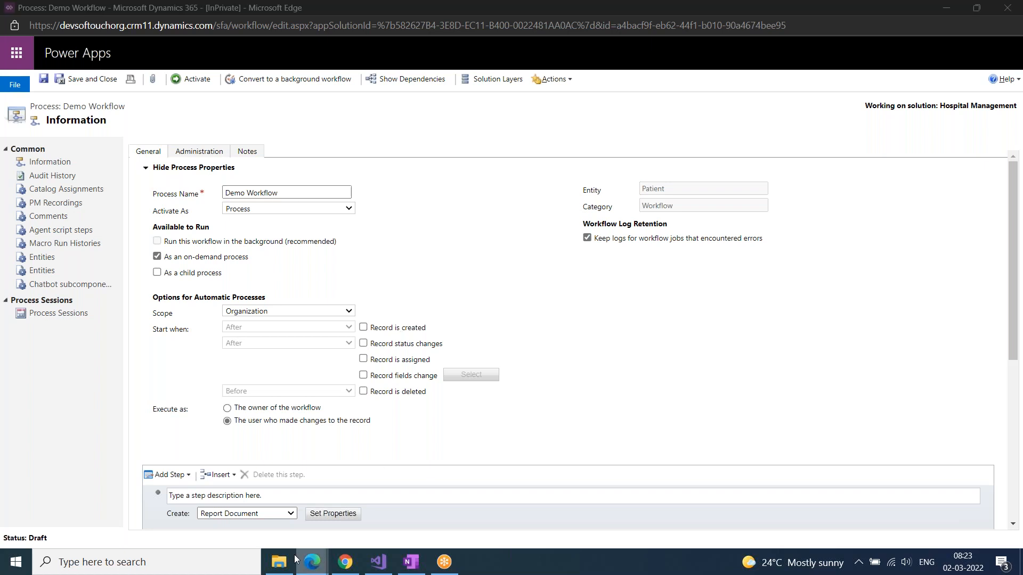
pyautogui.click(241, 542)
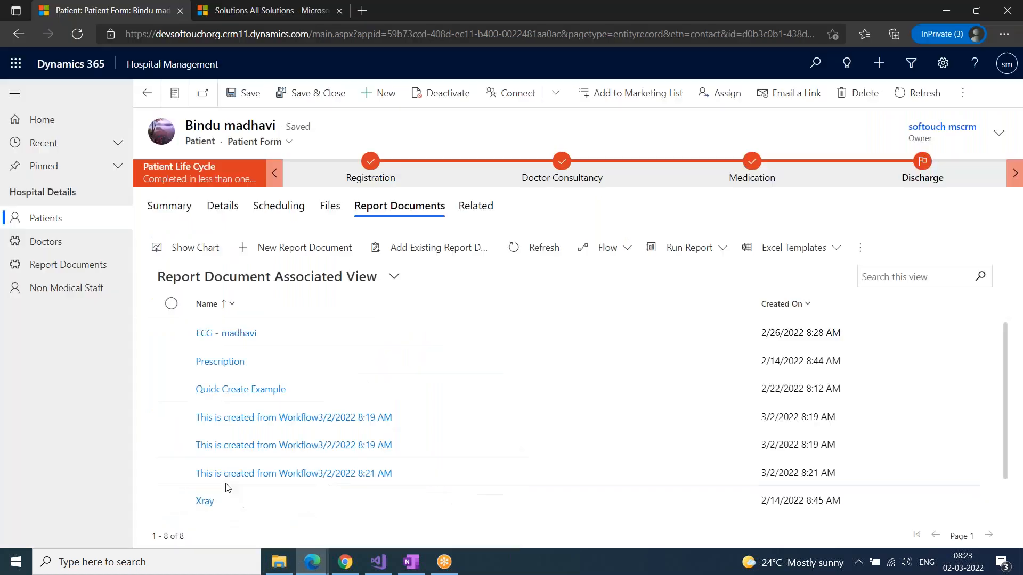
pyautogui.click(369, 92)
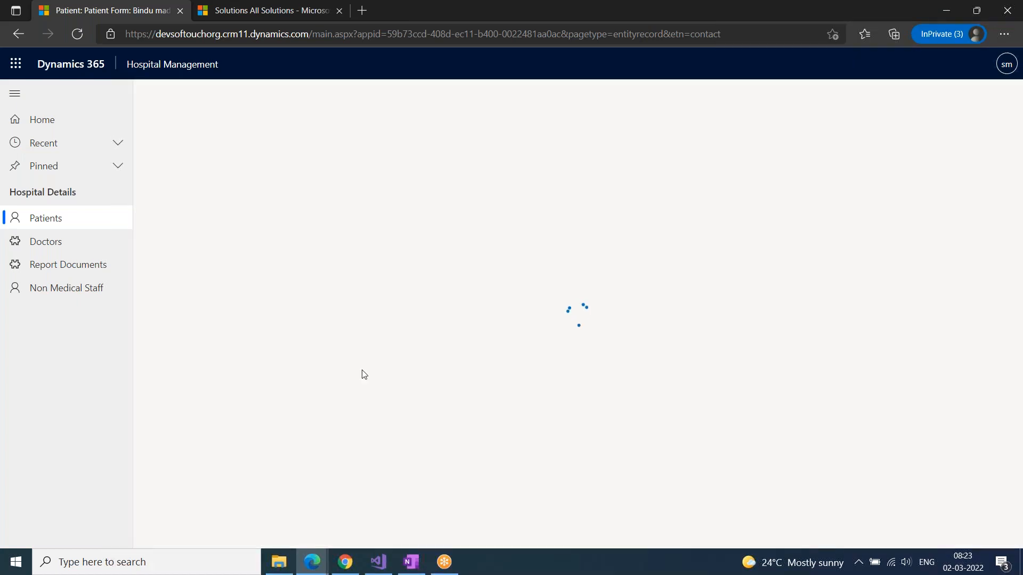
pyautogui.click(311, 232)
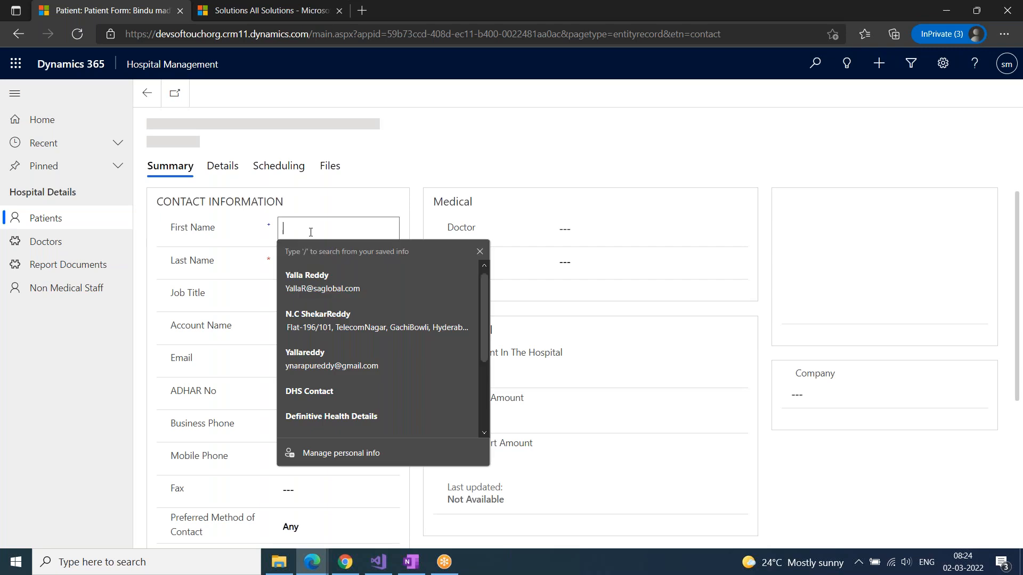
pyautogui.write('XYZ')
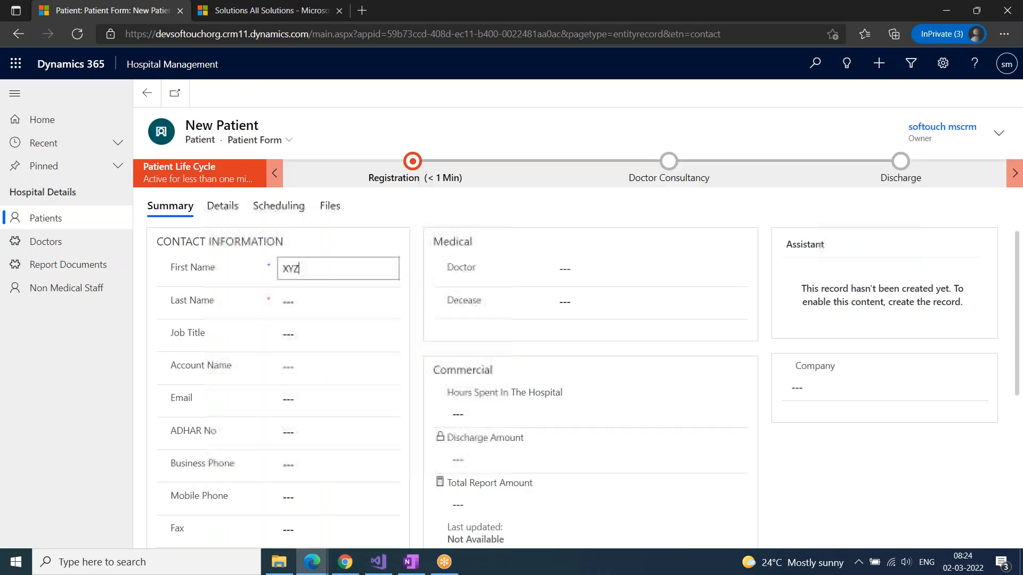
pyautogui.press('Tab')
pyautogui.write('ABC')
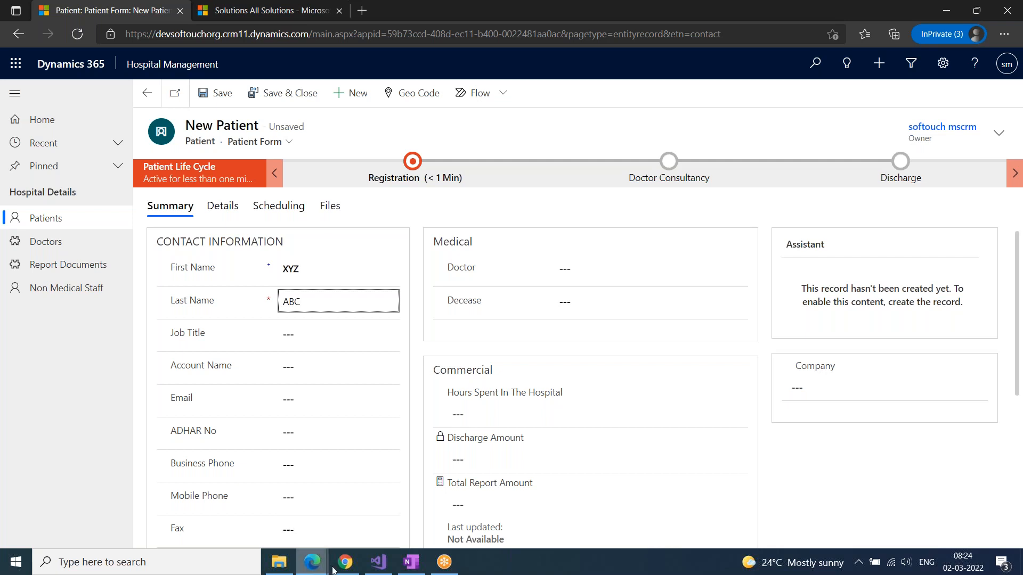
# Step: Return to the Demo Workflow process and set it to start when a record is created, its status changes or it is assigned
pyautogui.moveTo(314, 562)
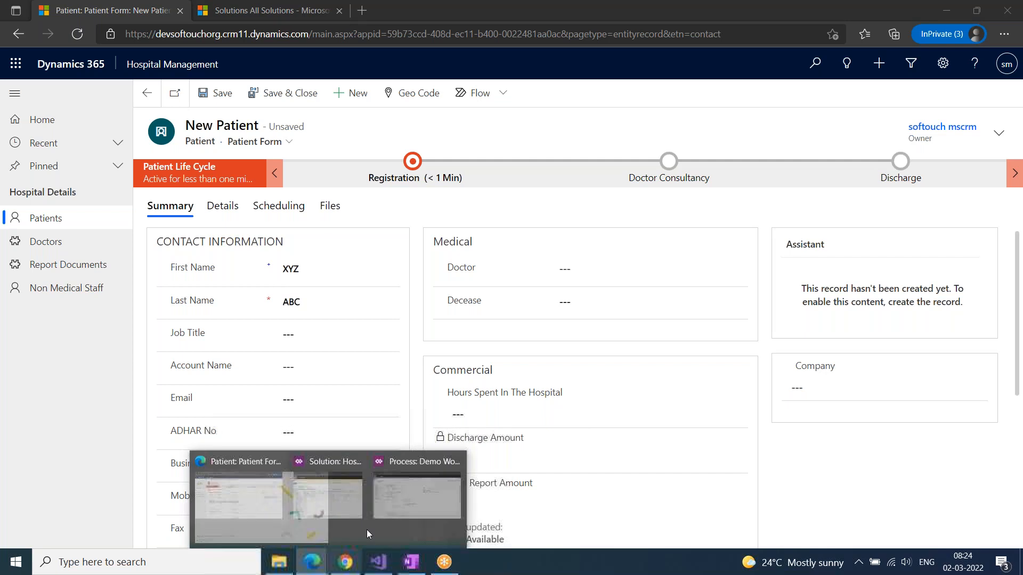
pyautogui.click(421, 509)
pyautogui.click(363, 328)
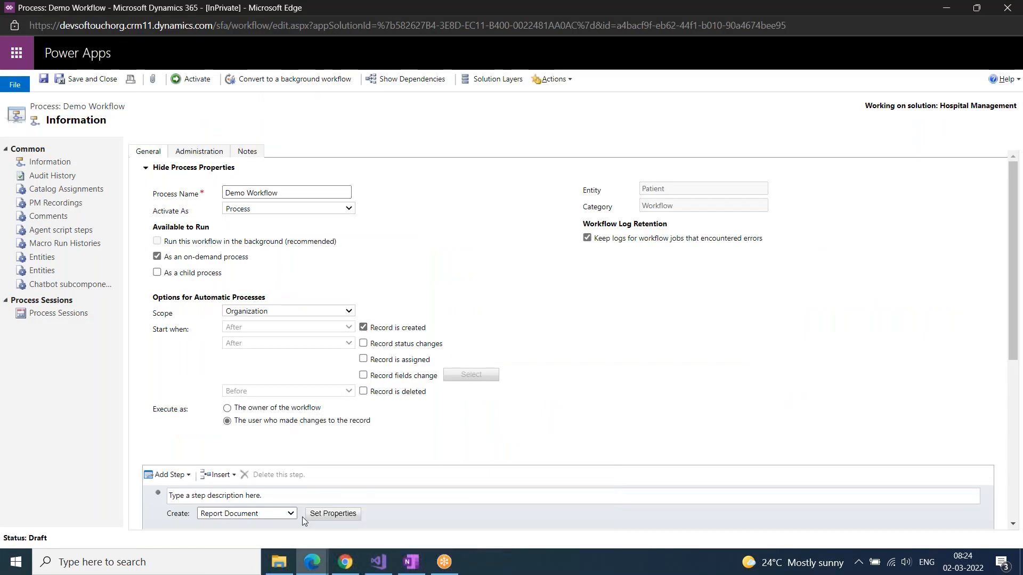
pyautogui.click(365, 345)
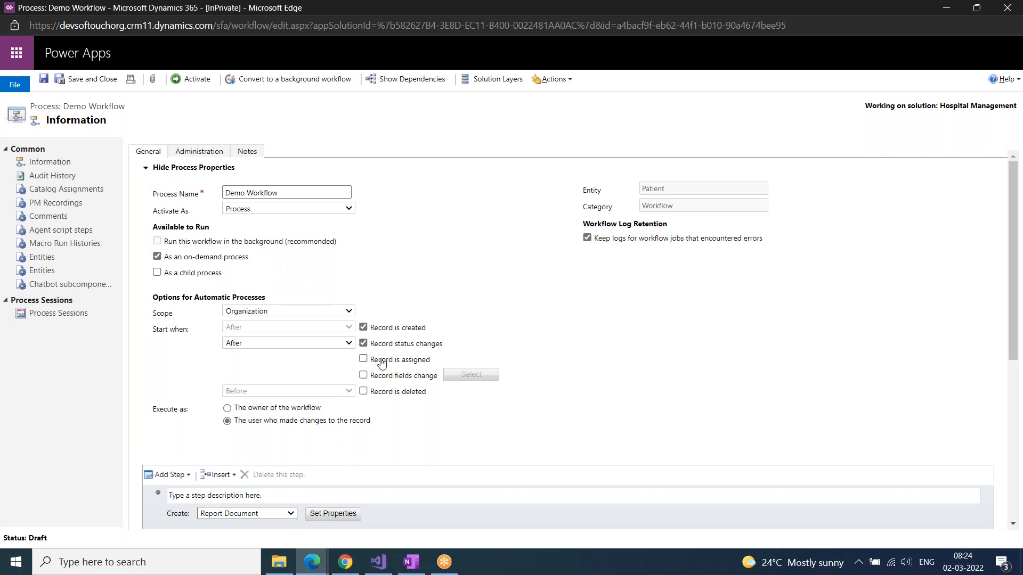
pyautogui.click(363, 359)
# Step: Enable the record fields change trigger and choose Decease as the field the process monitors
pyautogui.click(363, 375)
pyautogui.click(471, 376)
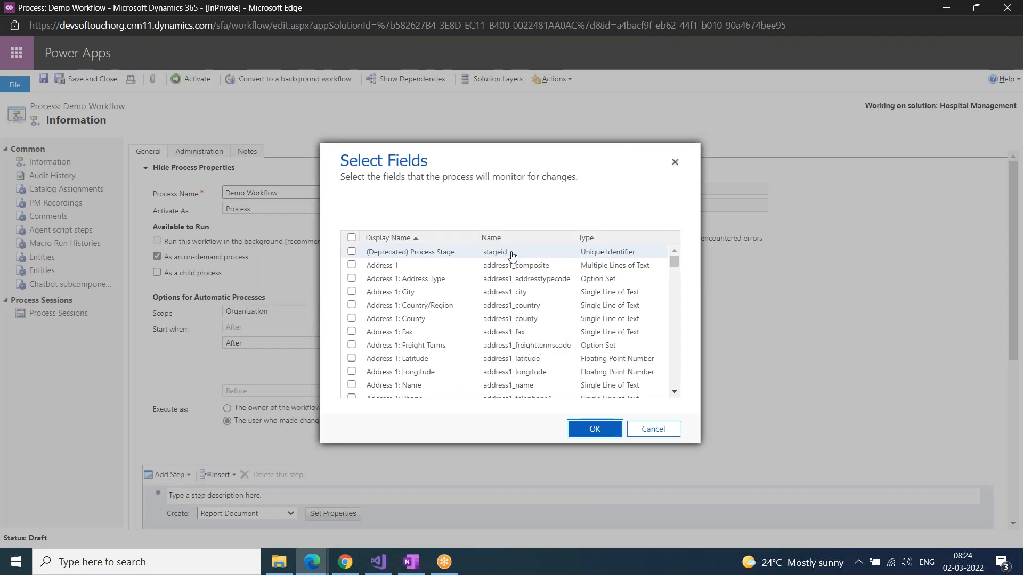
pyautogui.scroll(-2, 447, 330)
pyautogui.hotkey('ctrl', 'f')
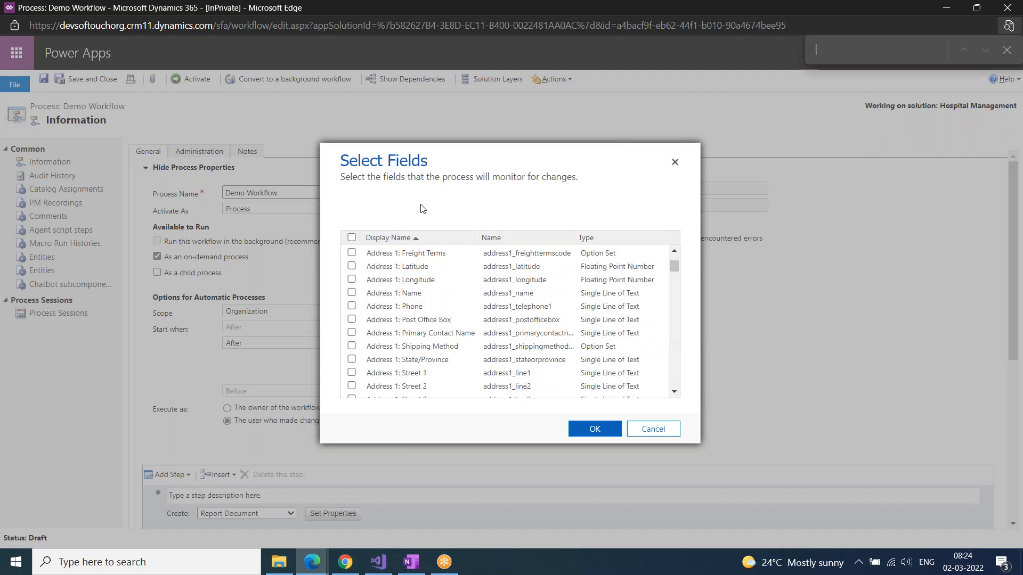
pyautogui.write('DEC')
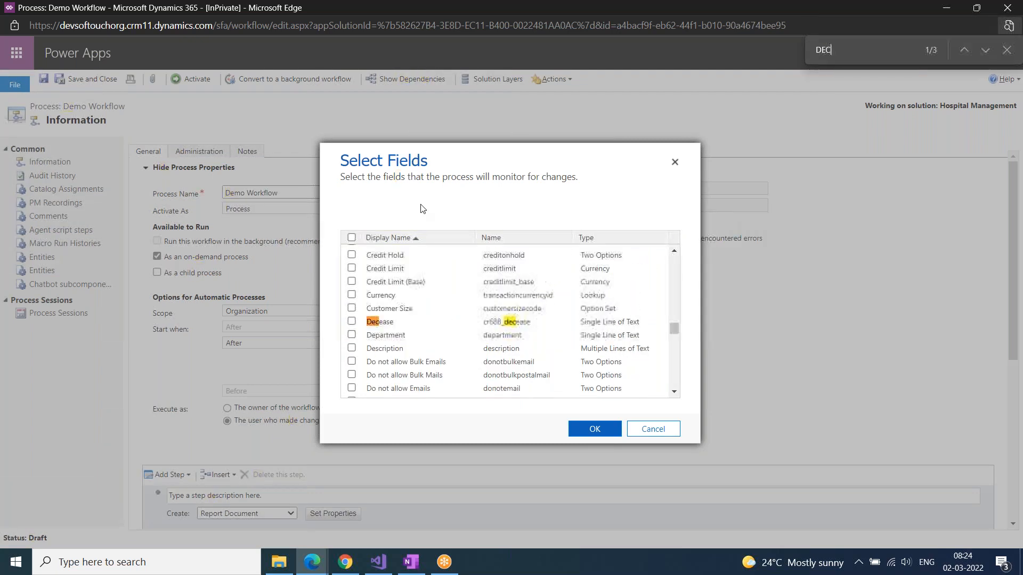
pyautogui.write('EA')
pyautogui.click(351, 322)
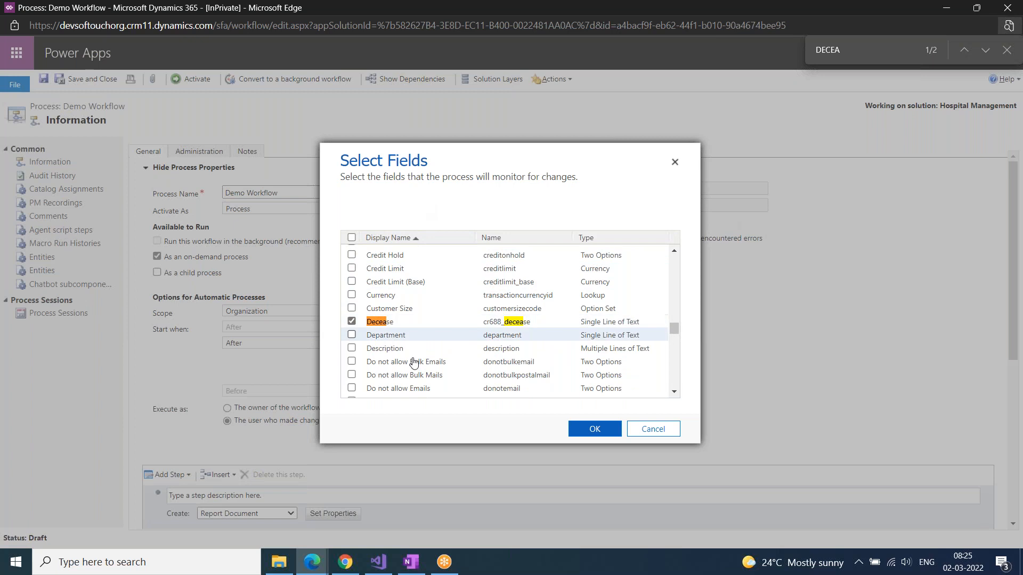
pyautogui.click(582, 430)
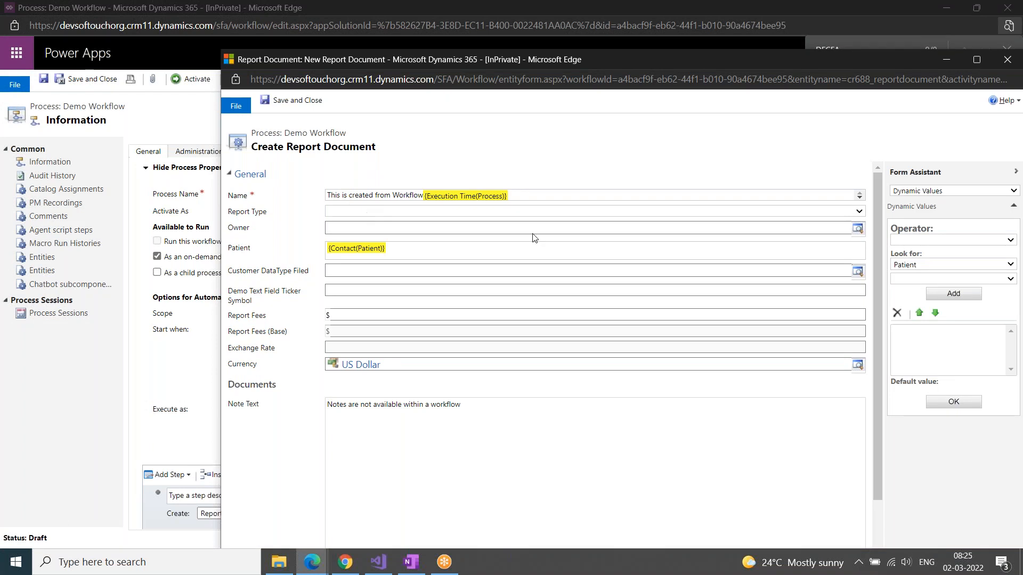
# Step: Remove the Execution Time dynamic value from the Name field in the Create Report Document step's properties
pyautogui.click(532, 200)
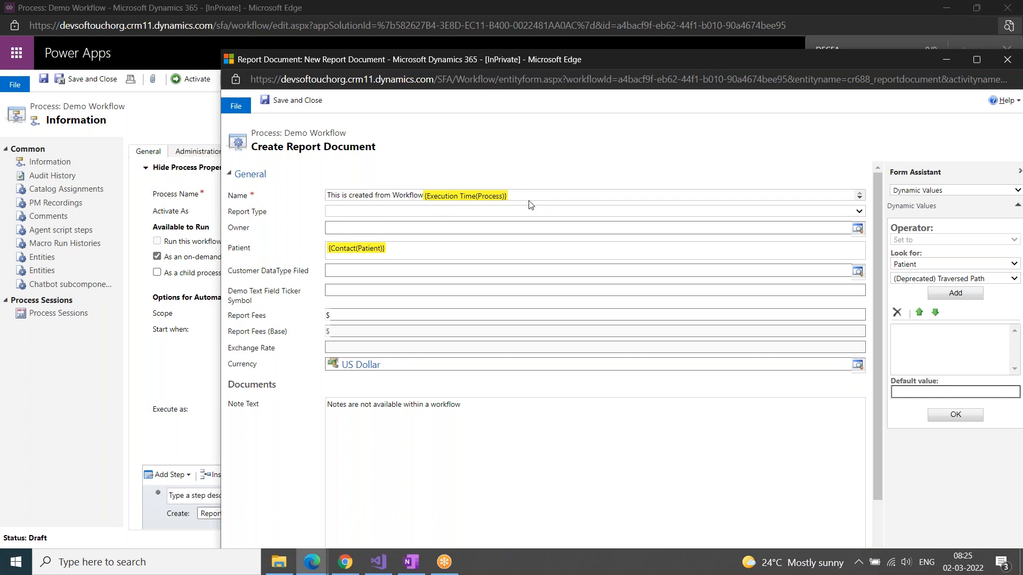
pyautogui.click(423, 196)
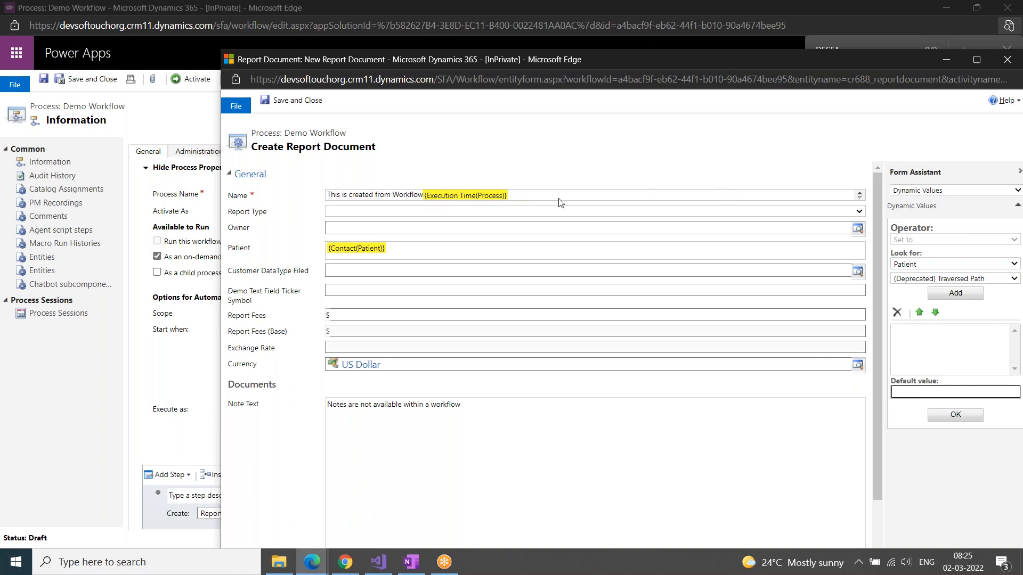
pyautogui.click(859, 194)
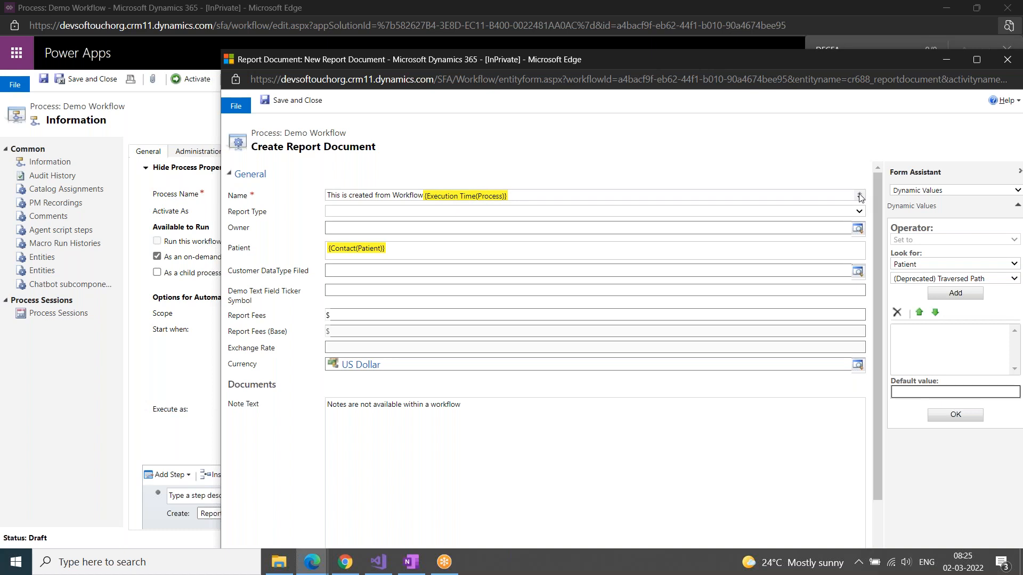
pyautogui.click(542, 200)
pyautogui.press('Delete')
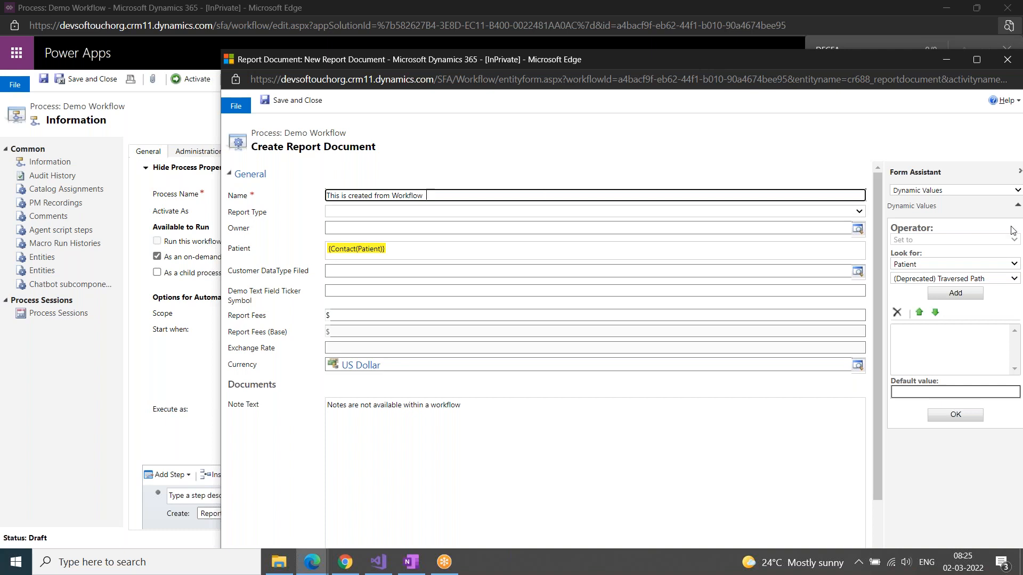
# Step: Insert the Patient's Full Name as a dynamic value after "This is created from Workflow" in the Name field
pyautogui.click(935, 280)
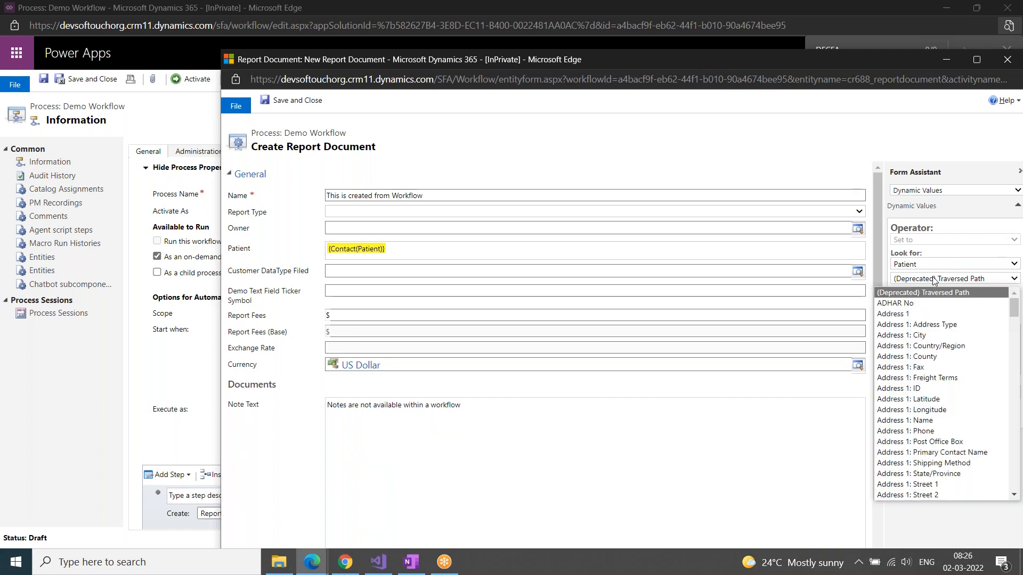
pyautogui.scroll(-10, 934, 341)
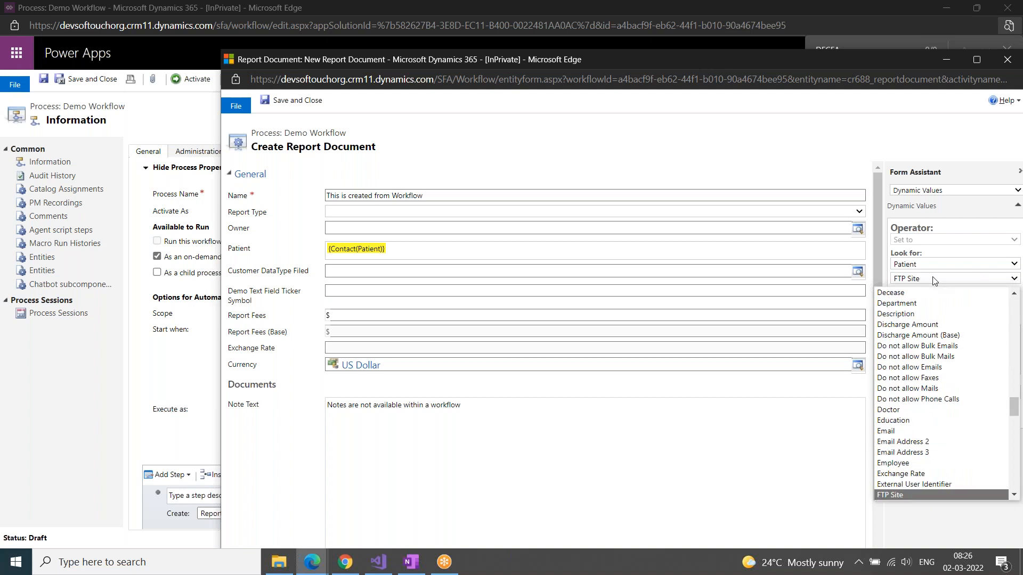
pyautogui.click(934, 342)
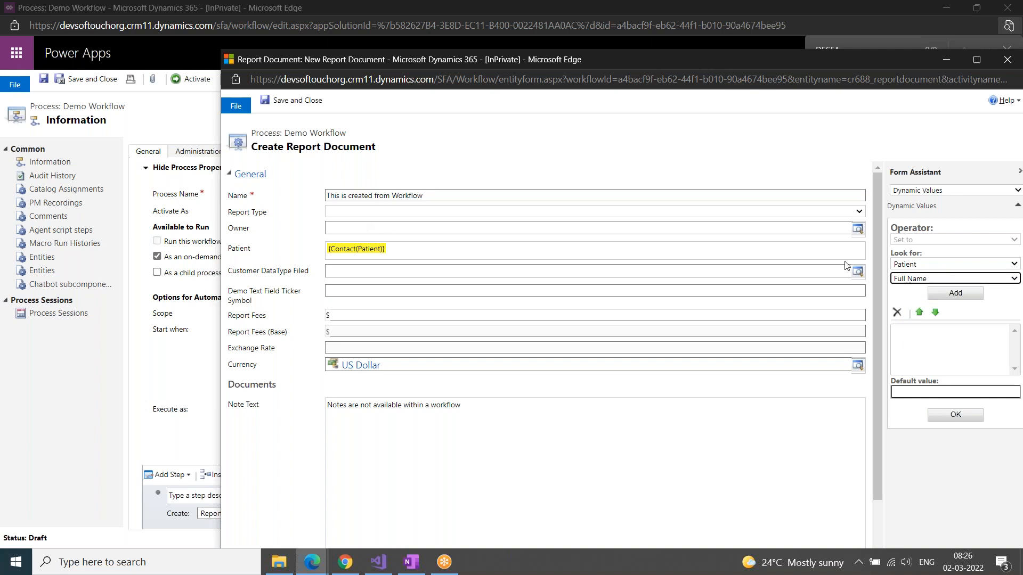
pyautogui.click(945, 294)
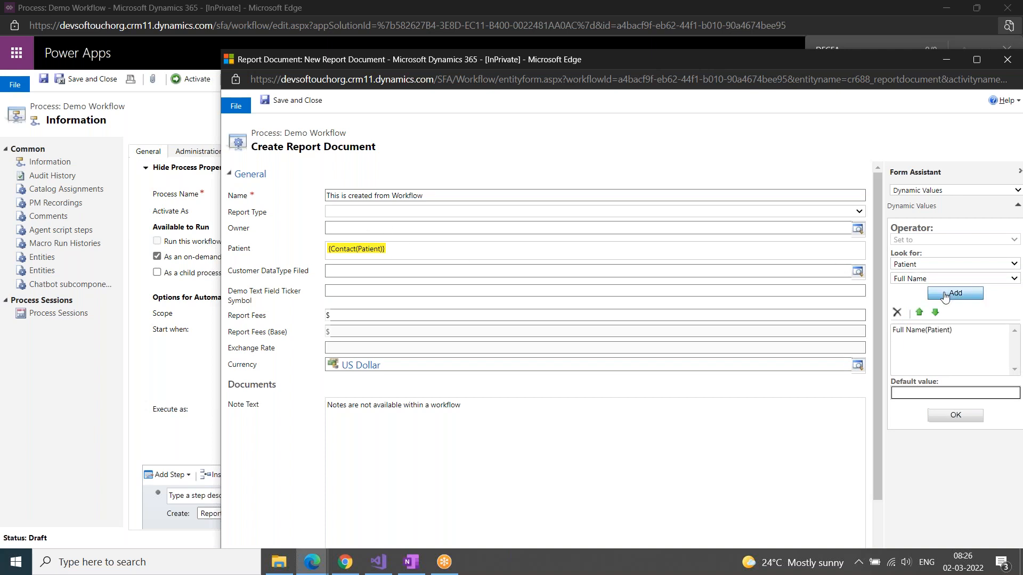
pyautogui.click(944, 418)
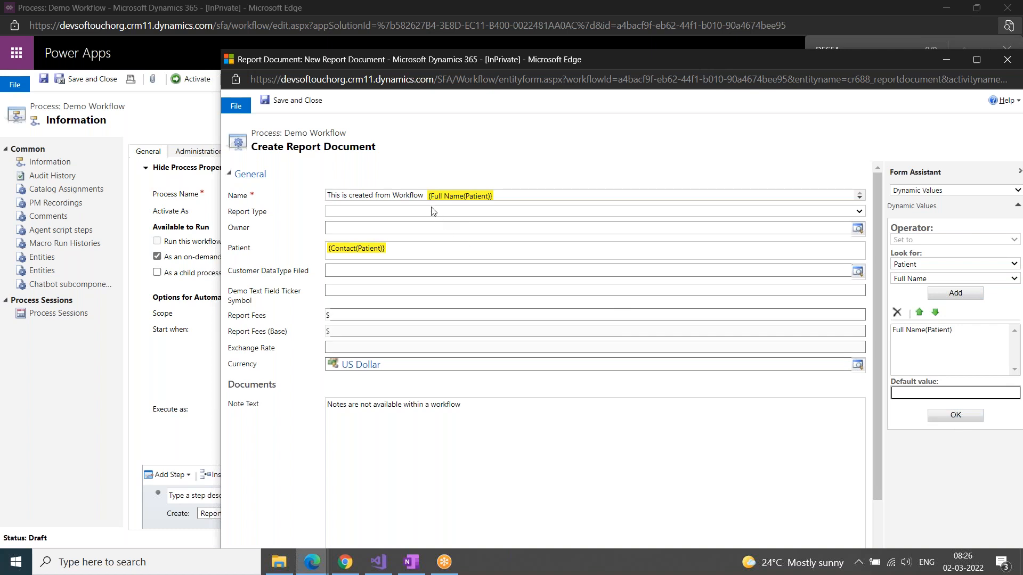
# Step: Add the Process Execution Time dynamic value to the Name field alongside the patient's Full Name, and save and close the step properties
pyautogui.click(514, 197)
pyautogui.doubleClick(514, 198)
pyautogui.click(516, 198)
pyautogui.click(938, 265)
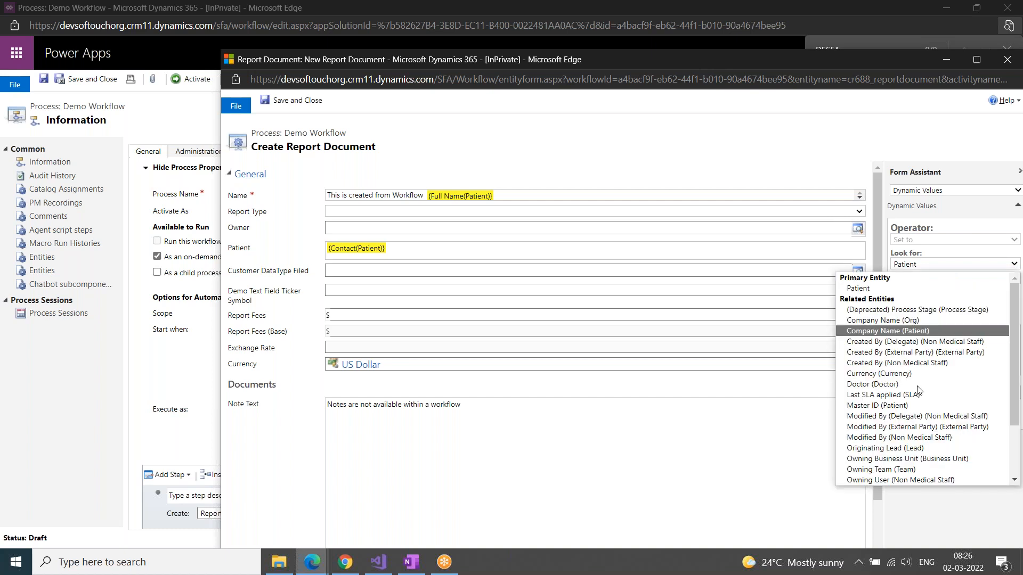
pyautogui.scroll(-3, 887, 476)
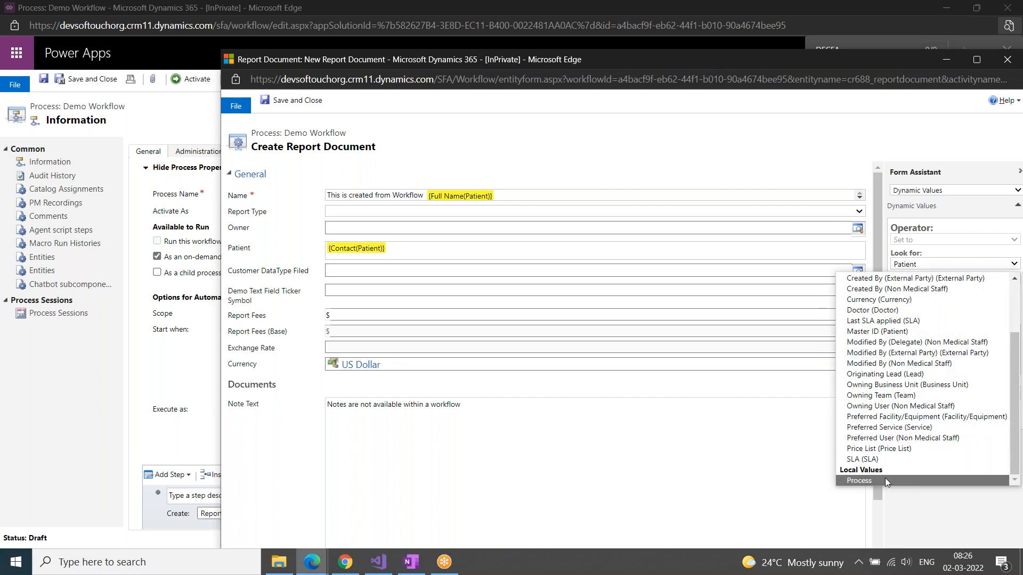
pyautogui.click(885, 481)
pyautogui.click(953, 279)
pyautogui.click(919, 315)
pyautogui.click(955, 293)
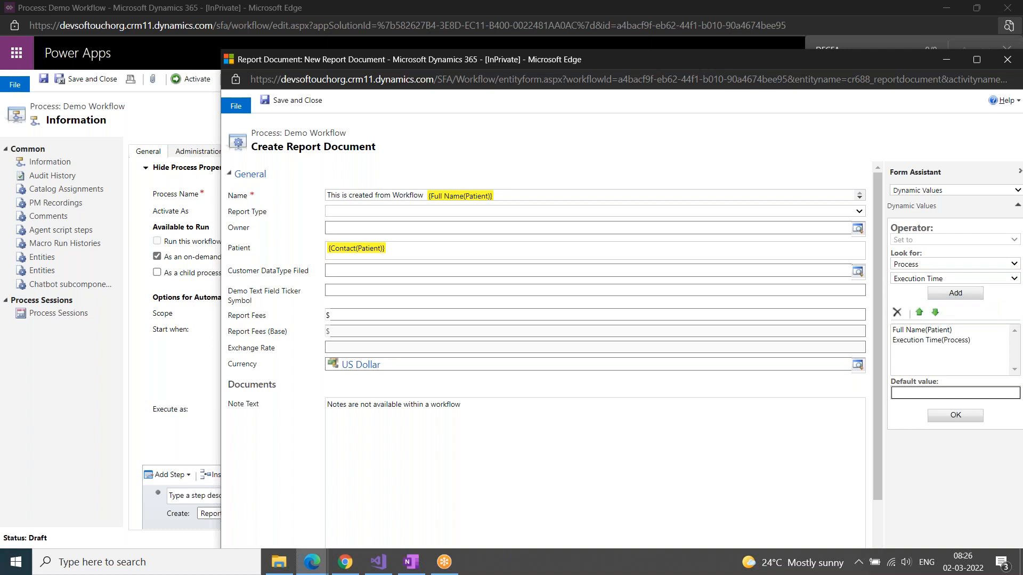
pyautogui.click(921, 331)
pyautogui.click(897, 313)
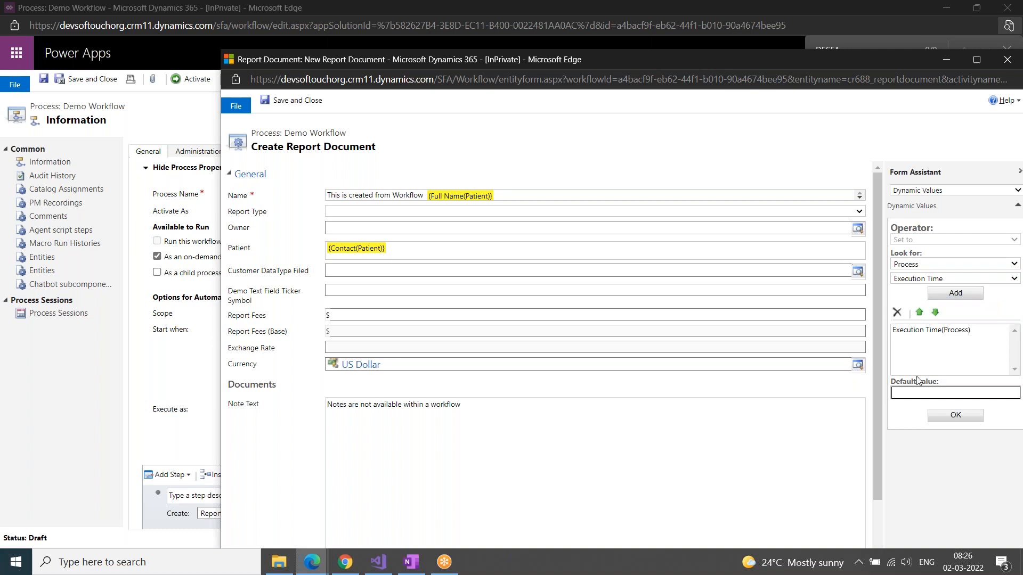
pyautogui.click(955, 415)
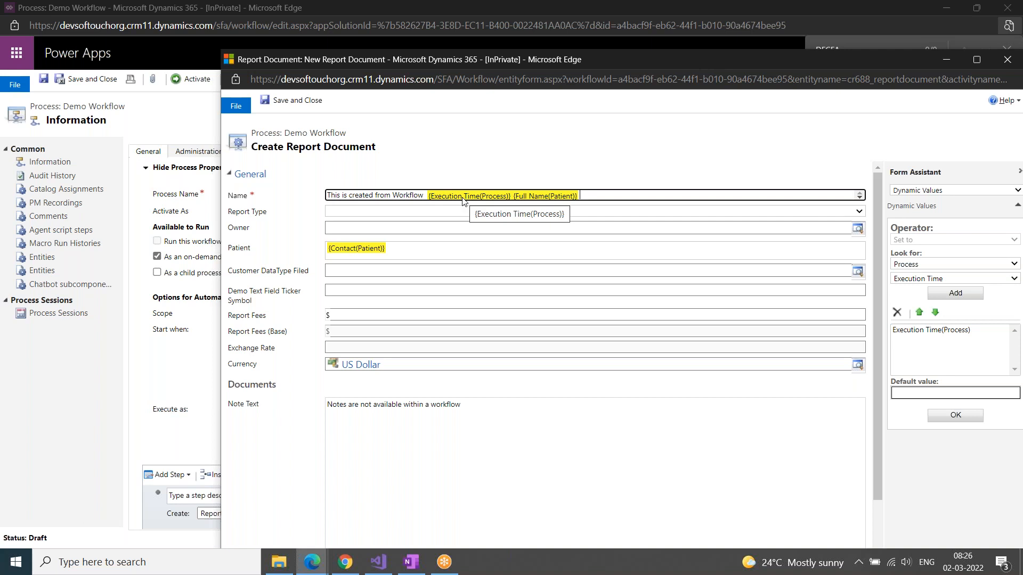
pyautogui.click(304, 105)
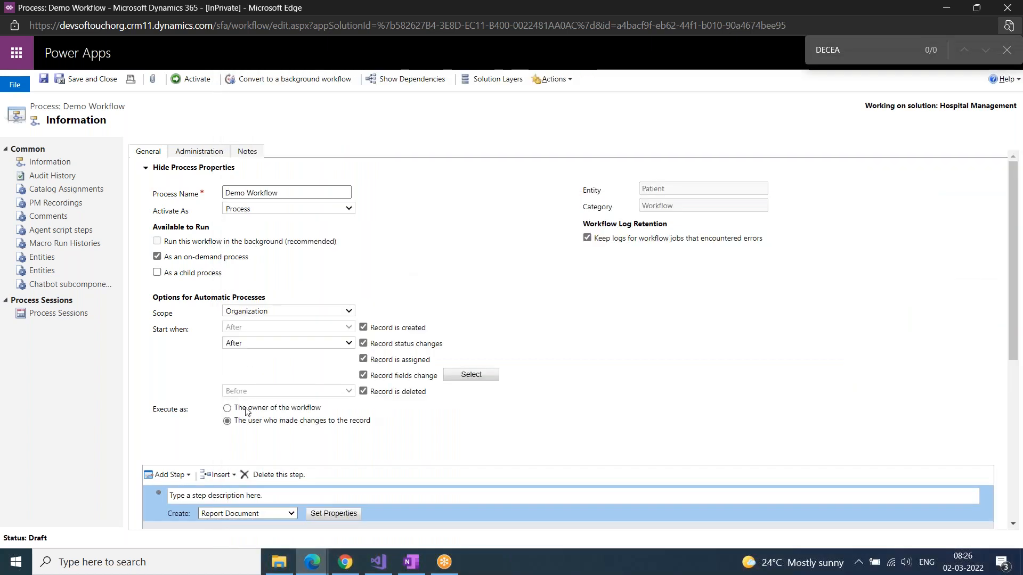
# Step: Save Demo Workflow and activate it with the configured automatic triggers
pyautogui.click(42, 80)
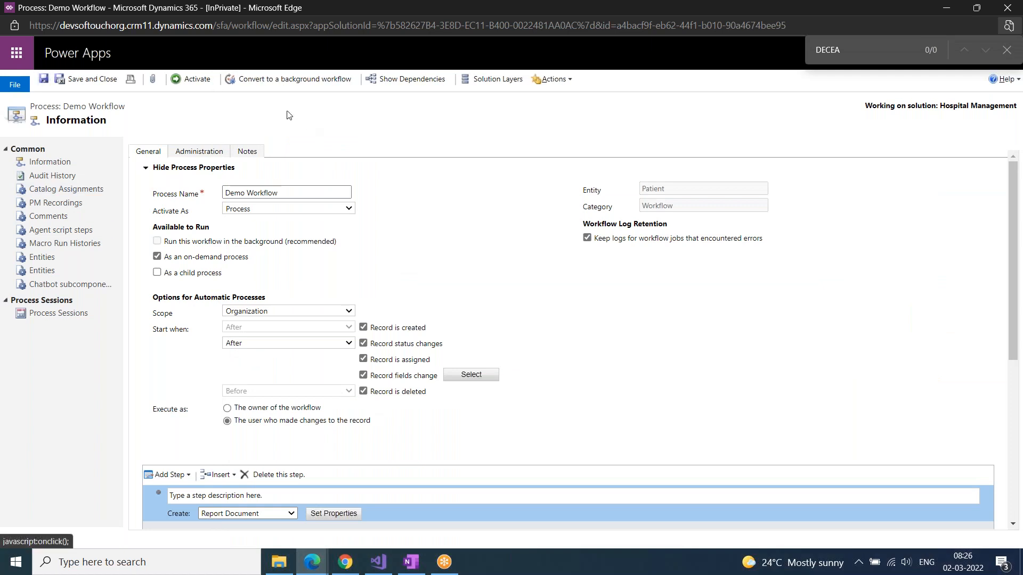
pyautogui.click(188, 83)
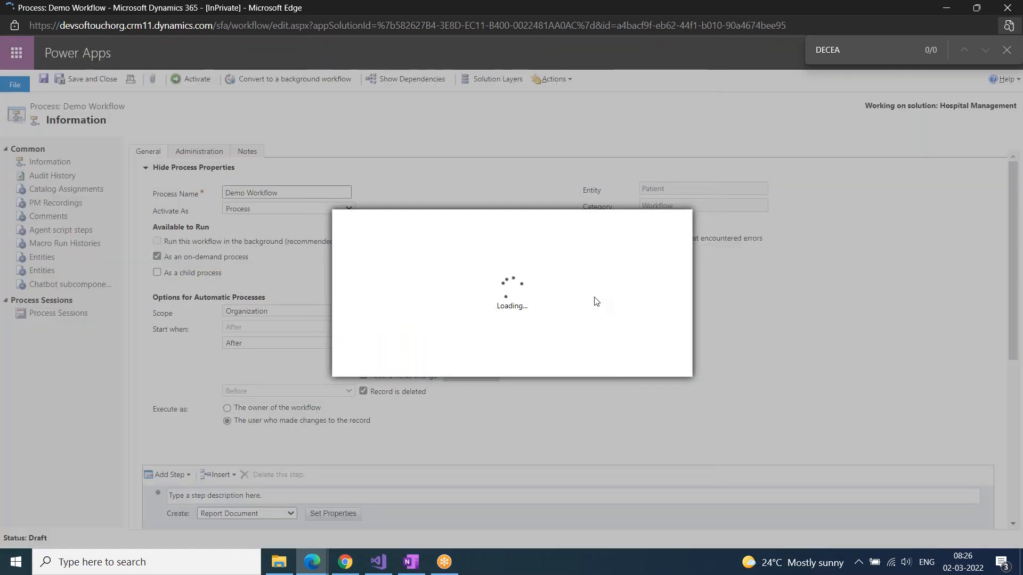
pyautogui.click(585, 368)
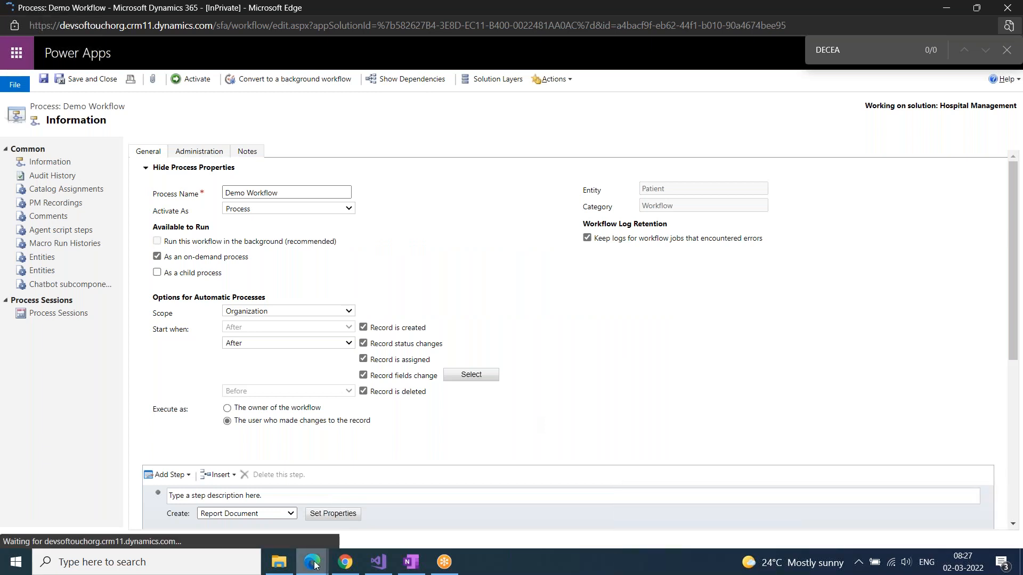
# Step: Switch to the new Patient form, enter first name Create and last name Record, and save the patient
pyautogui.moveTo(314, 564)
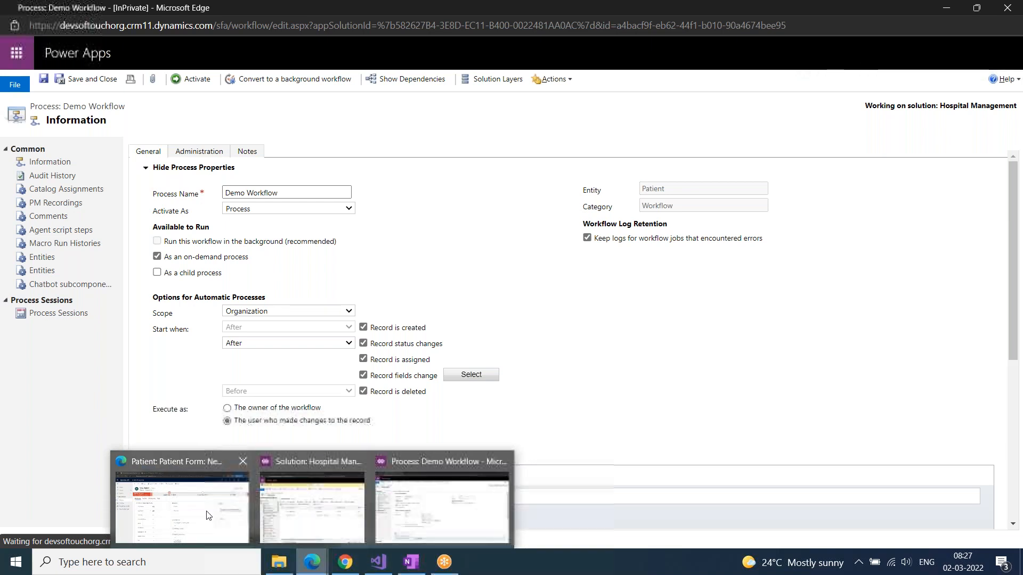
pyautogui.click(181, 506)
pyautogui.write('Create')
pyautogui.press('Tab')
pyautogui.write('Lin')
pyautogui.press('BackSpace')
pyautogui.press('BackSpace')
pyautogui.press('BackSpace')
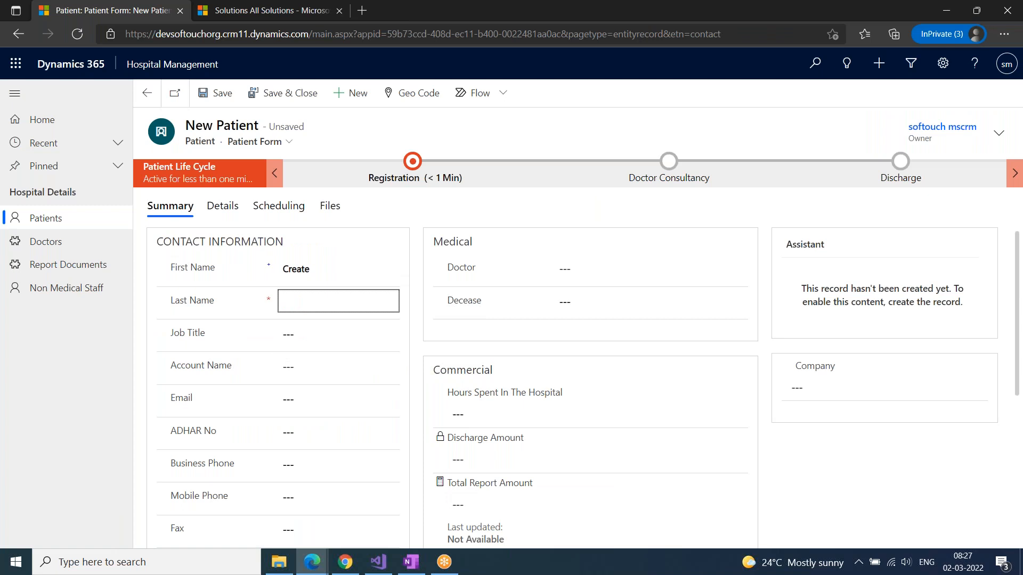
pyautogui.write('l')
pyautogui.press('BackSpace')
pyautogui.write('Rec')
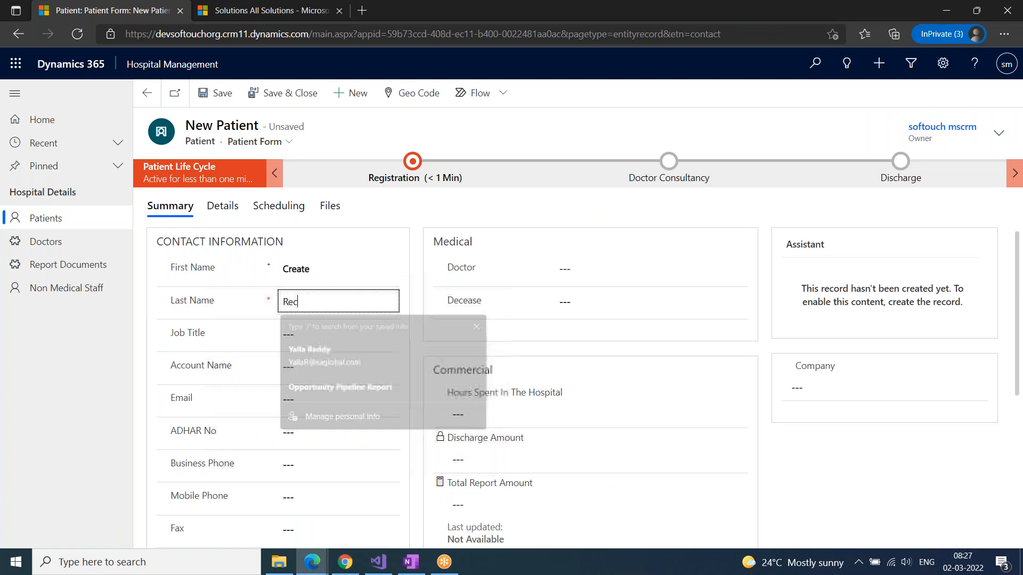
pyautogui.write('ord')
pyautogui.click(218, 98)
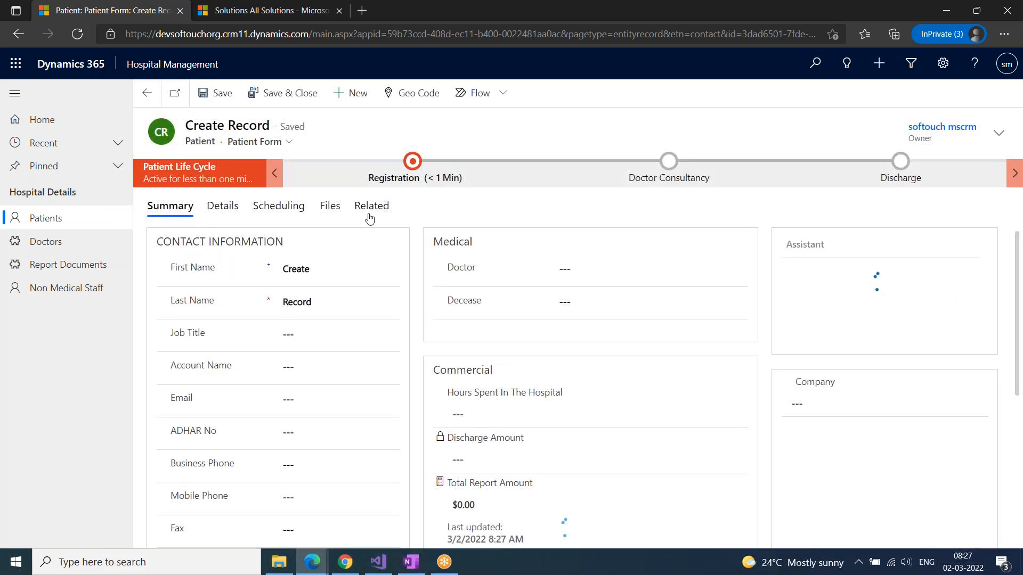
# Step: With the patient's related Report Documents open, deactivate and reactivate the patient to test the status change trigger
pyautogui.click(373, 208)
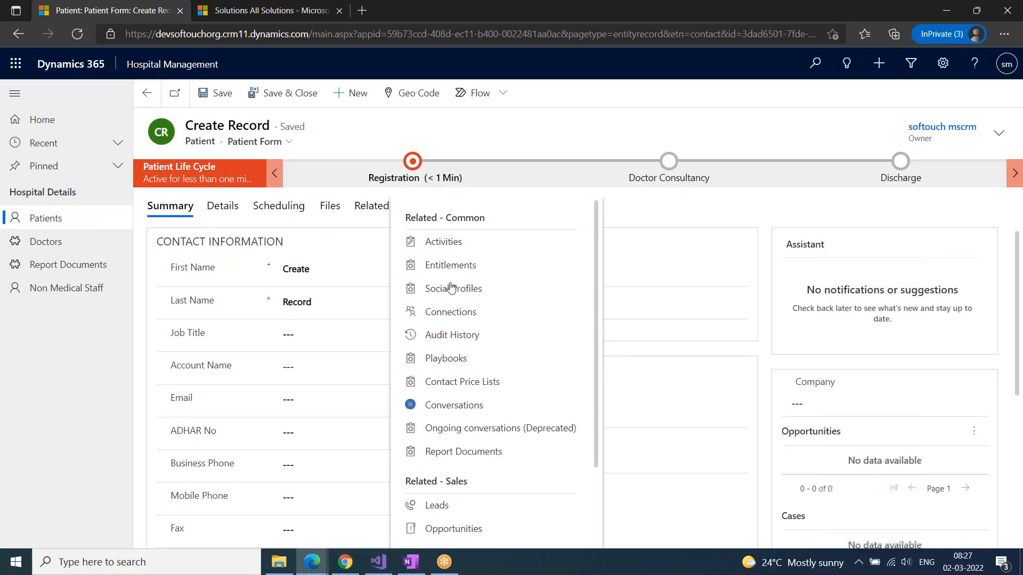
pyautogui.click(459, 451)
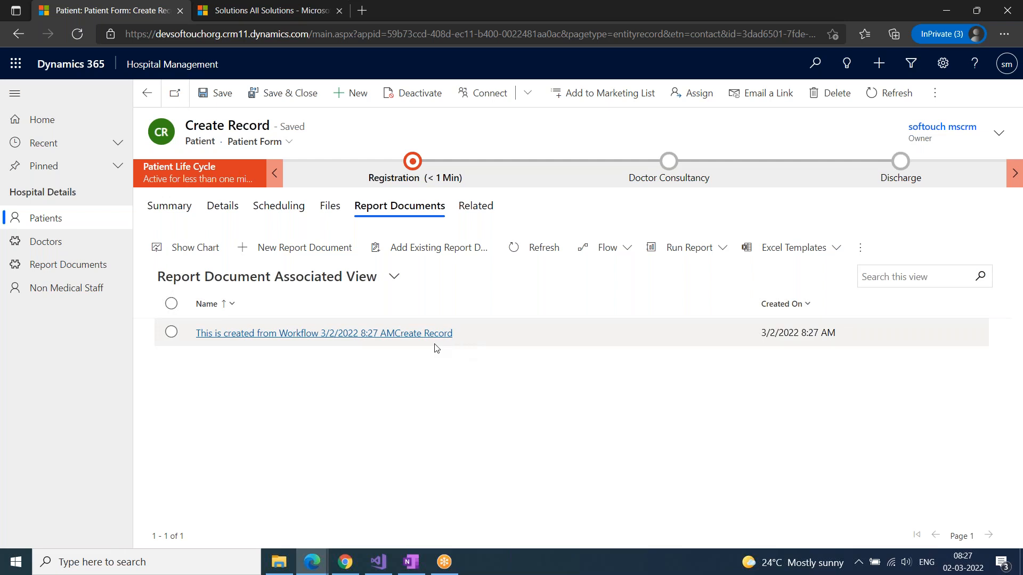
pyautogui.click(413, 103)
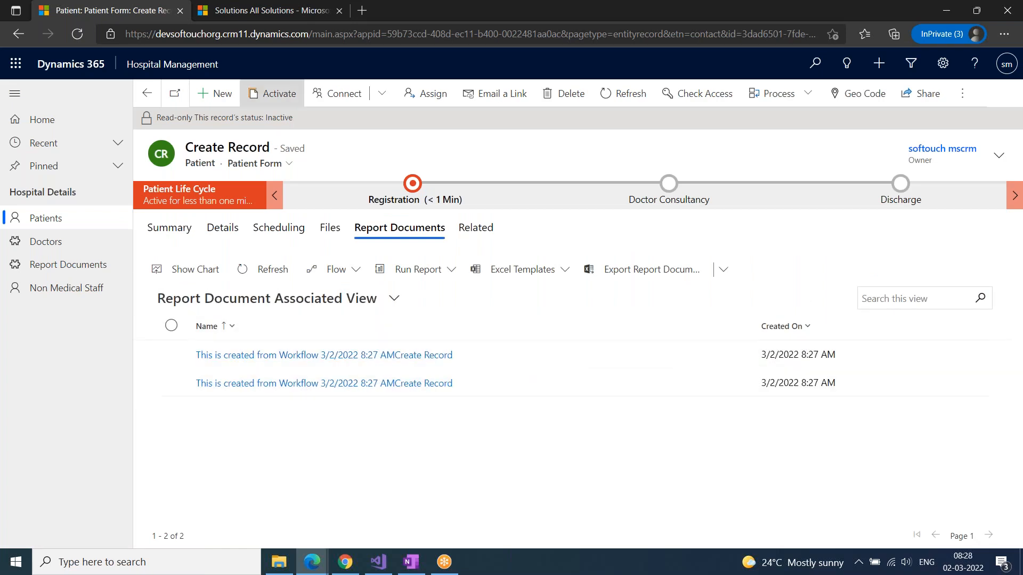
pyautogui.click(273, 93)
pyautogui.click(607, 355)
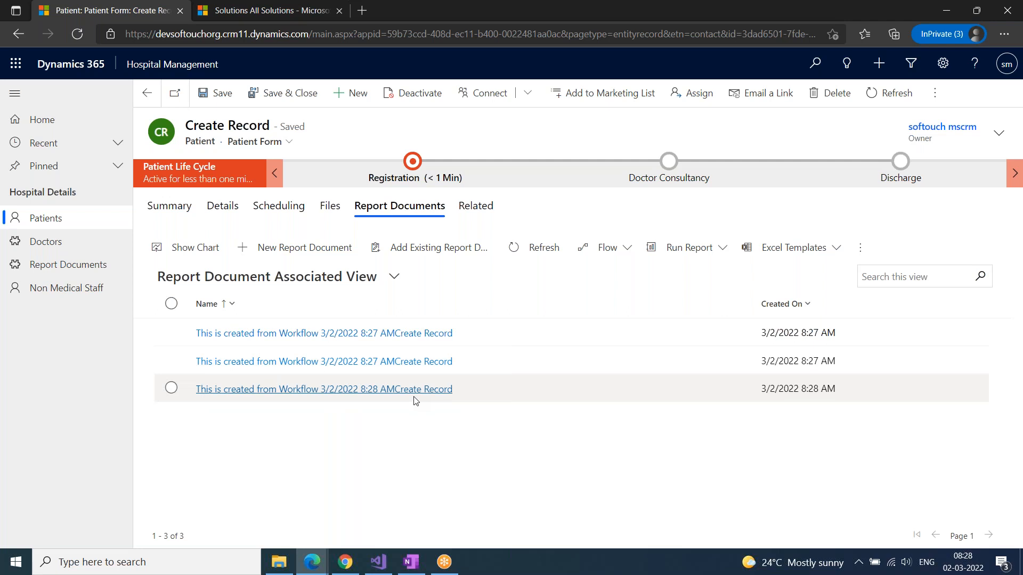
# Step: Change the patient's first name to Update and last name to Decease on the Summary form
pyautogui.click(170, 206)
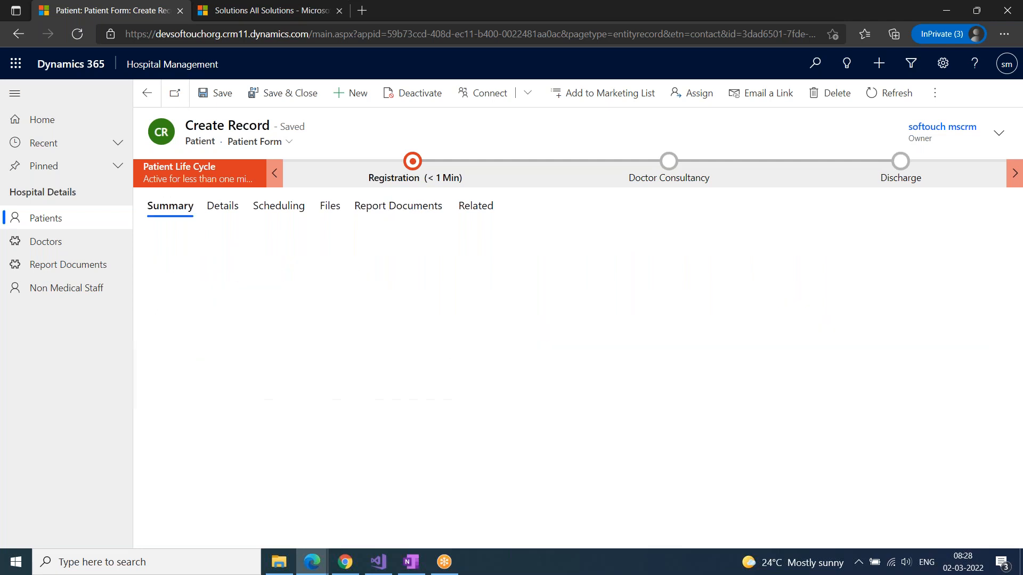
pyautogui.click(584, 306)
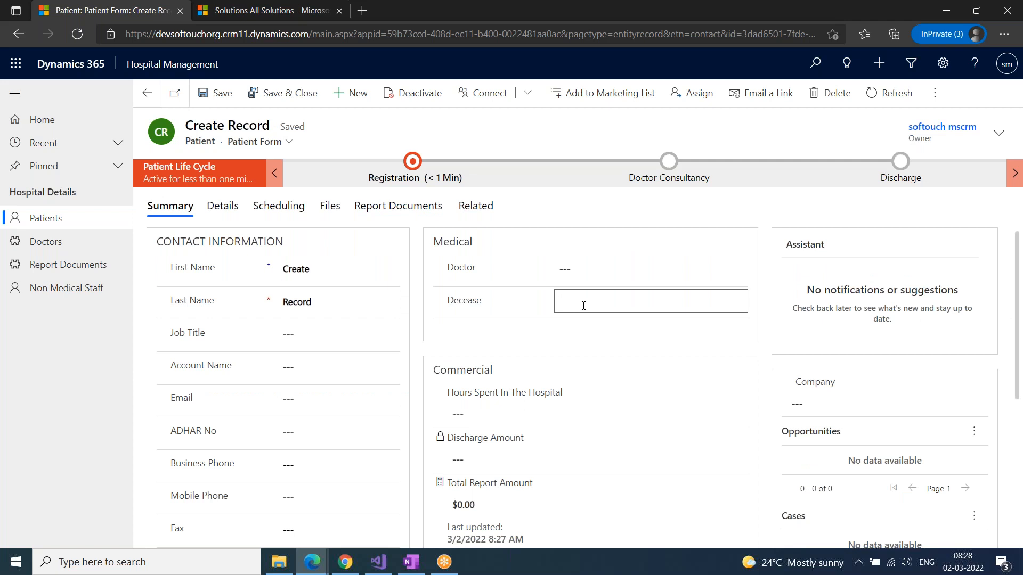
pyautogui.moveTo(323, 265); pyautogui.dragTo(231, 265)
pyautogui.write('Update')
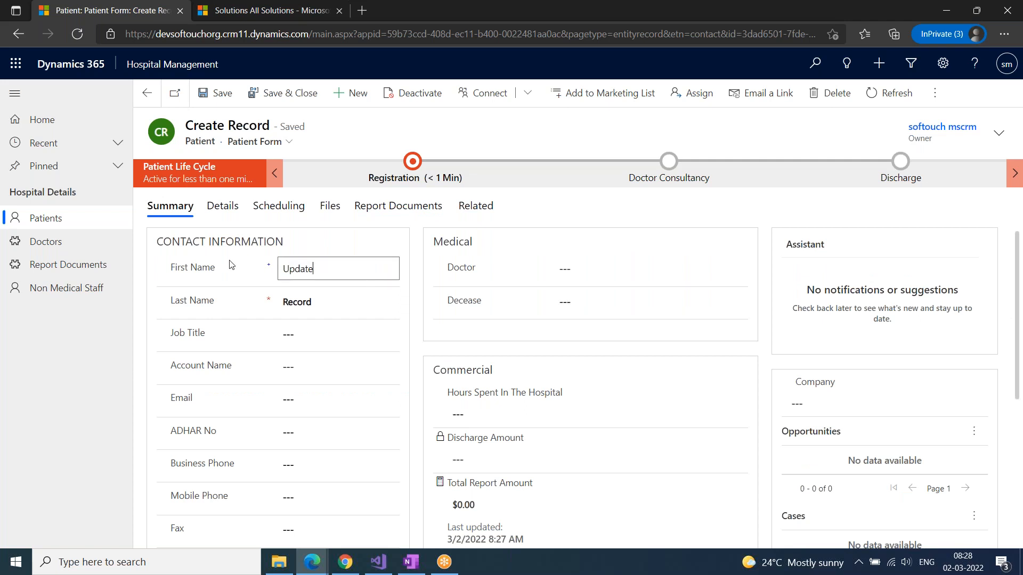
pyautogui.press('Tab')
pyautogui.write('Disc')
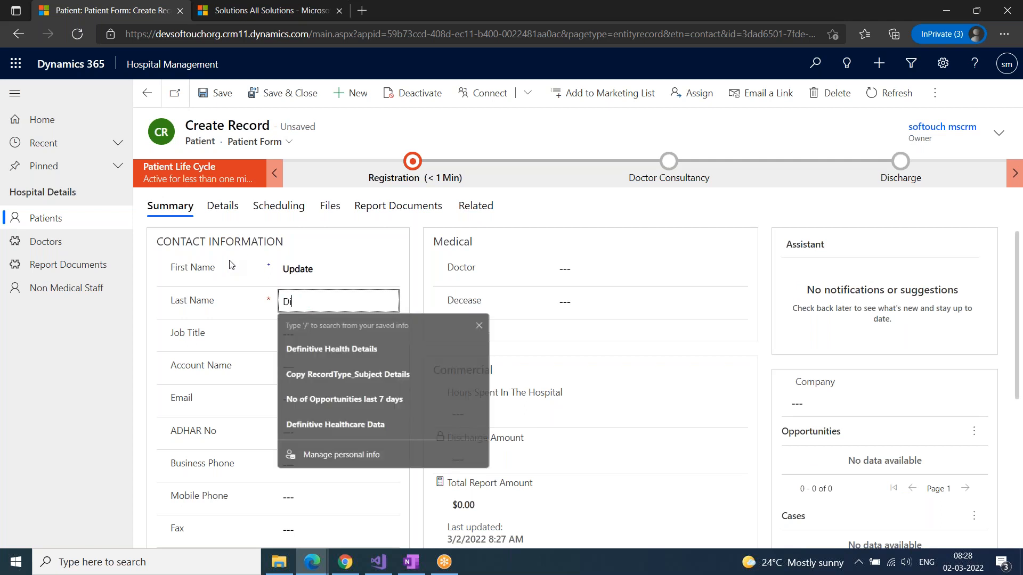
pyautogui.press('BackSpace')
pyautogui.press('BackSpace')
pyautogui.press('BackSpace')
pyautogui.write('echar')
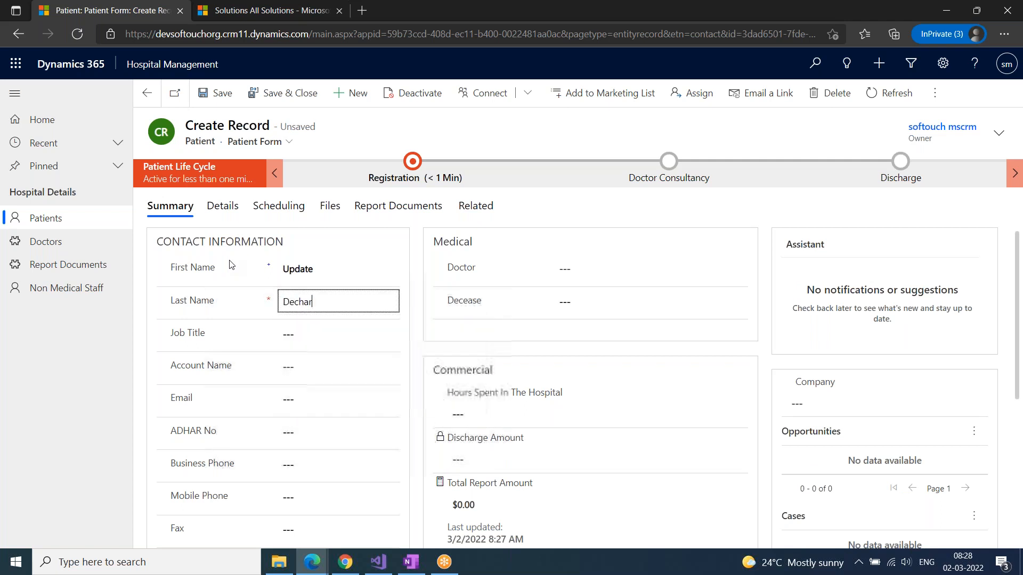
pyautogui.press('BackSpace')
pyautogui.press('BackSpace')
pyautogui.press('BackSpace')
pyautogui.write('cease')
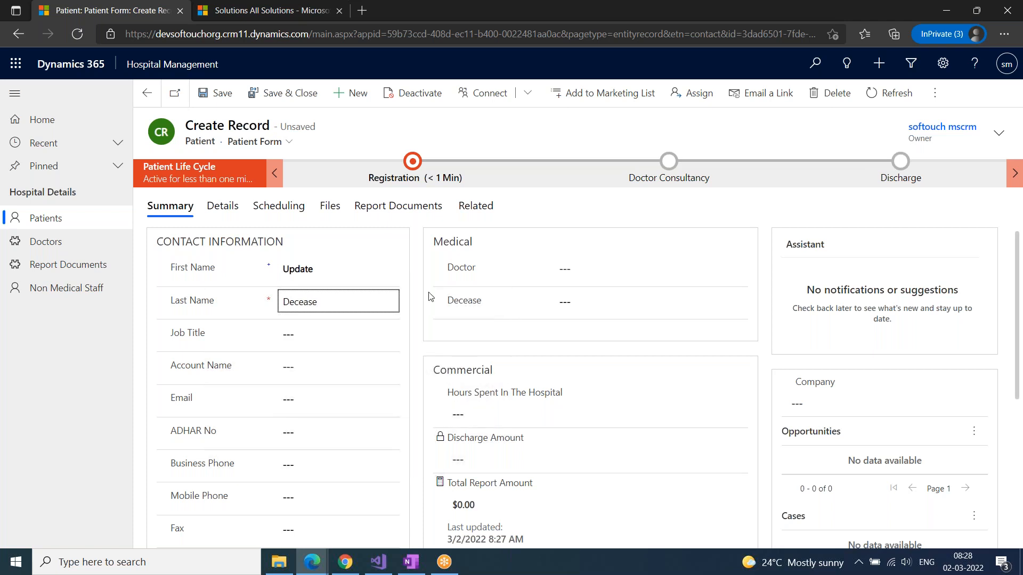
# Step: Set the patient's Decease field to Cancer, save the record, and check its related Report Documents
pyautogui.click(603, 306)
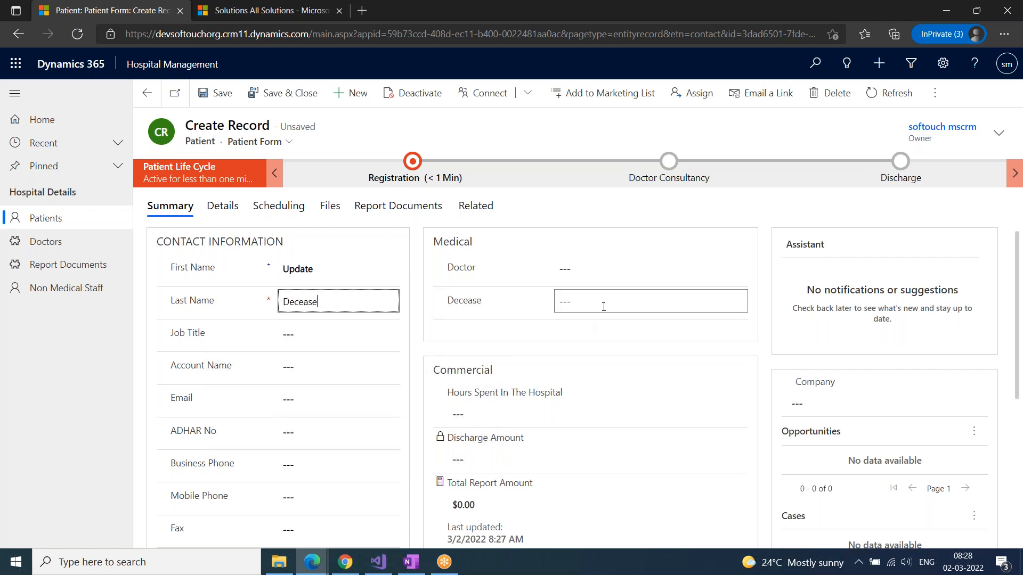
pyautogui.write('Cancer')
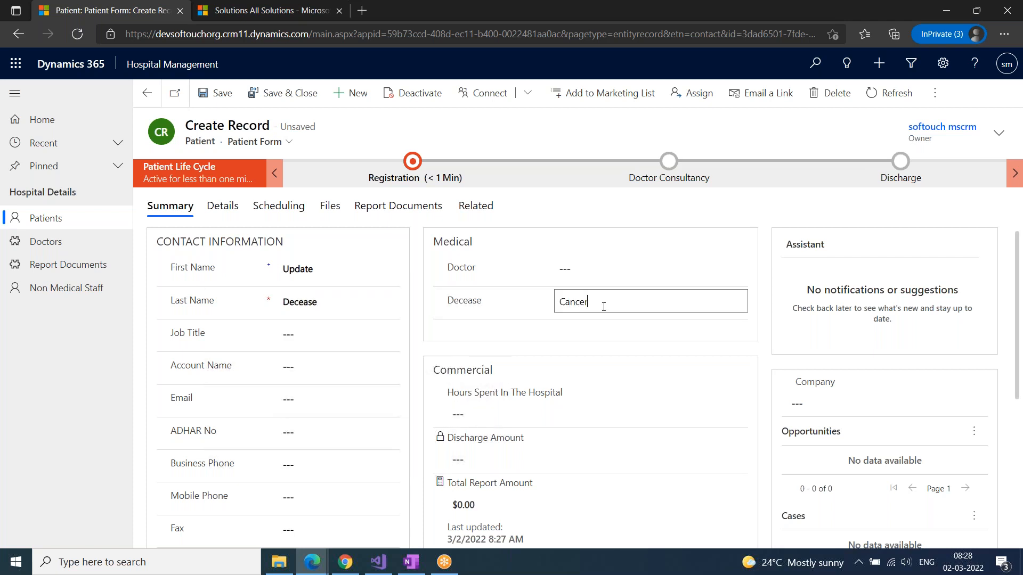
pyautogui.click(222, 98)
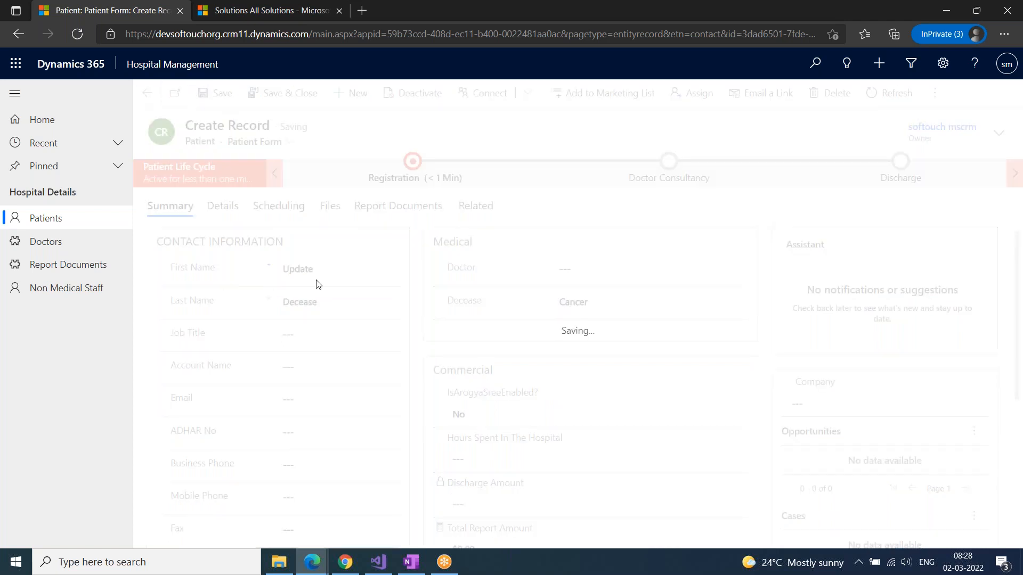
pyautogui.click(399, 207)
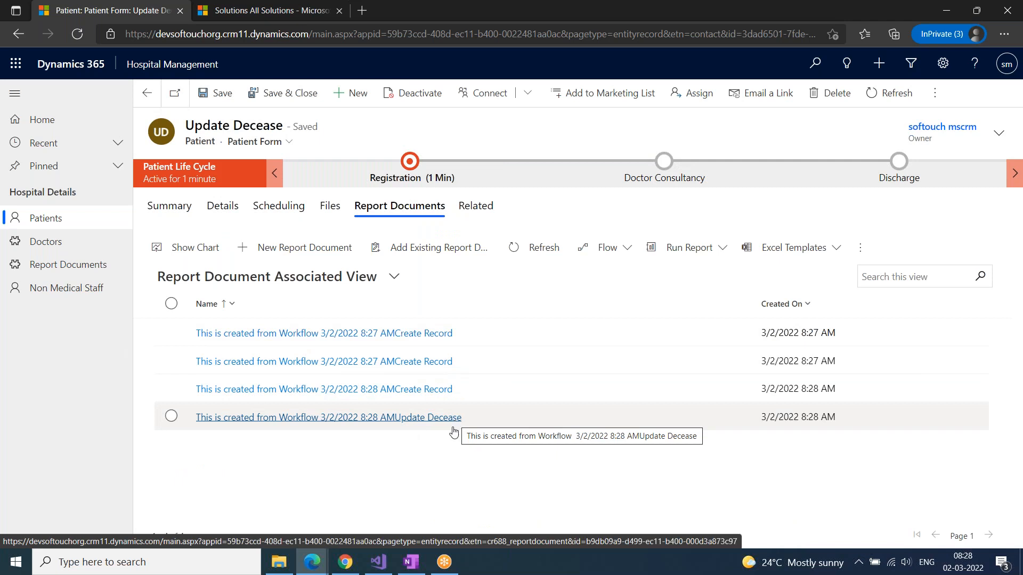
# Step: Review Demo Workflow's automatic triggers in a smaller window beside the patient record, and open the Active Report Documents list
pyautogui.moveTo(314, 569)
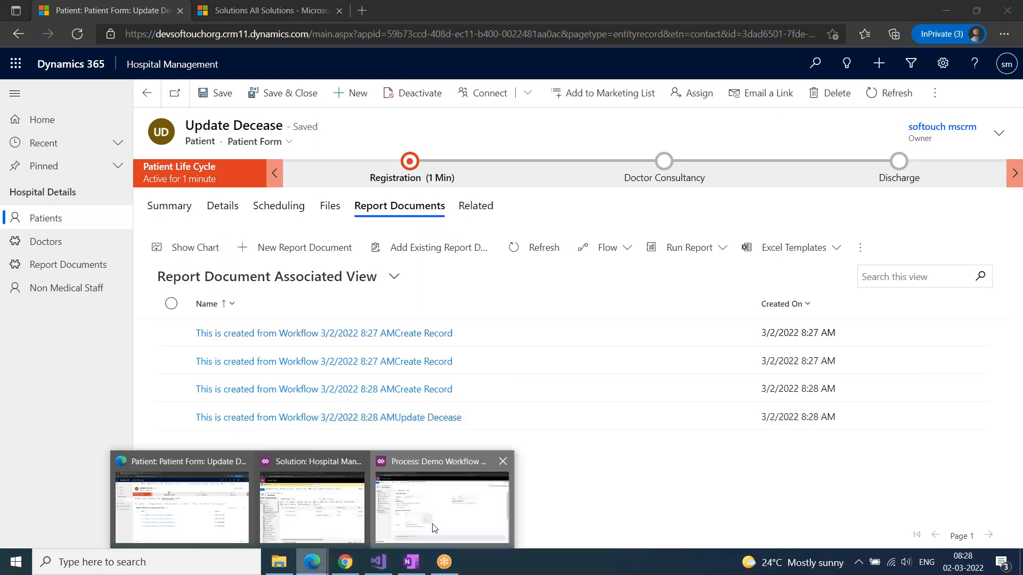
pyautogui.click(450, 497)
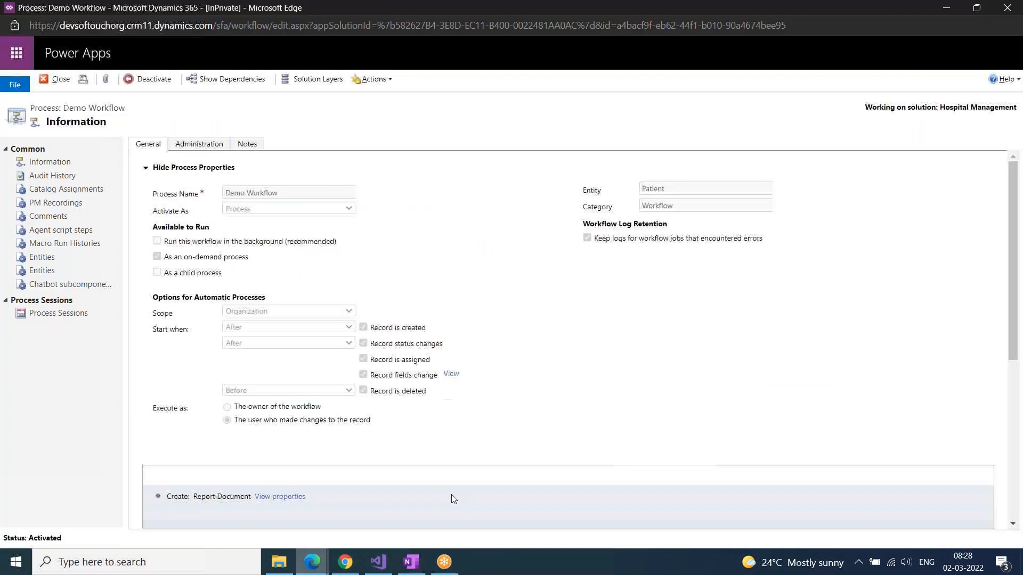
pyautogui.doubleClick(216, 16)
pyautogui.moveTo(437, 158); pyautogui.dragTo(737, 100)
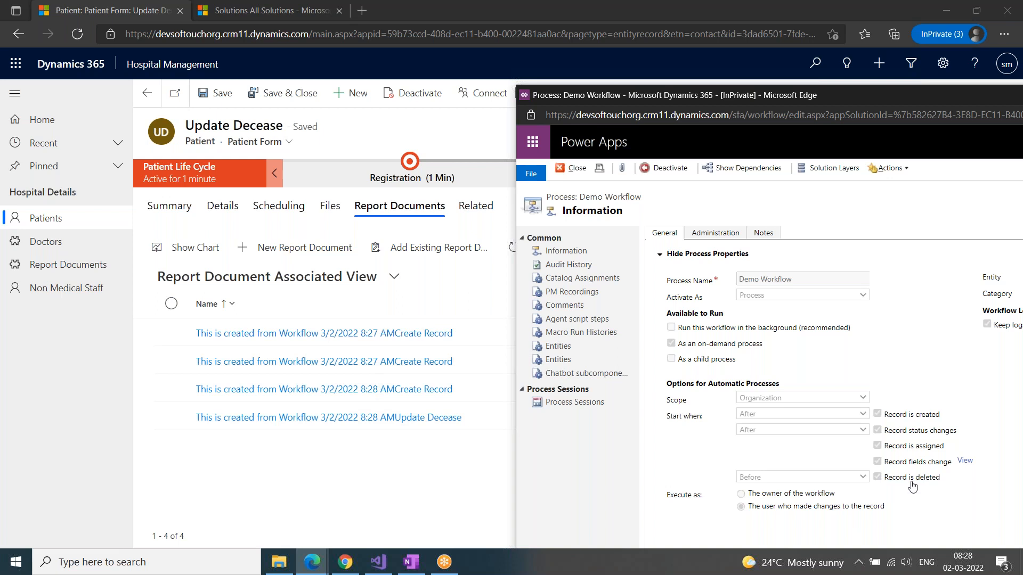
pyautogui.click(222, 448)
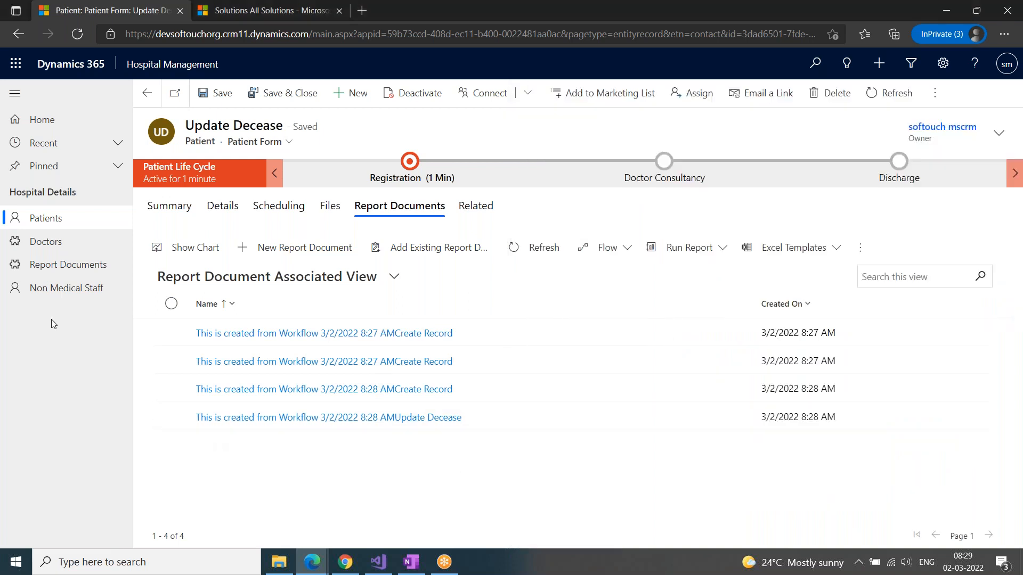
pyautogui.click(58, 266)
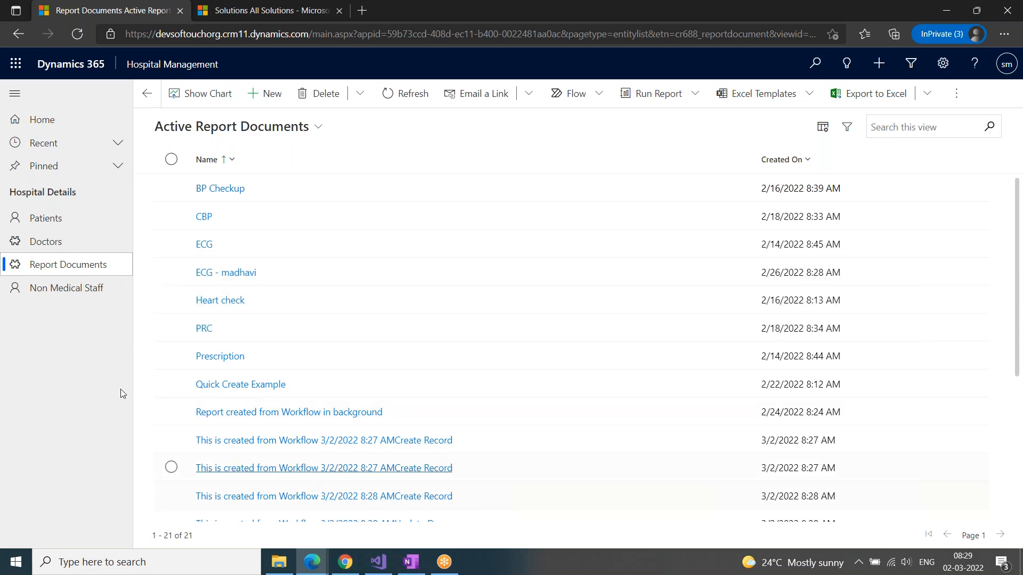
# Step: Try to delete the patient listed just below "Did We get this contact in Outlook" to test the deletion trigger, viewing the error details
pyautogui.click(51, 220)
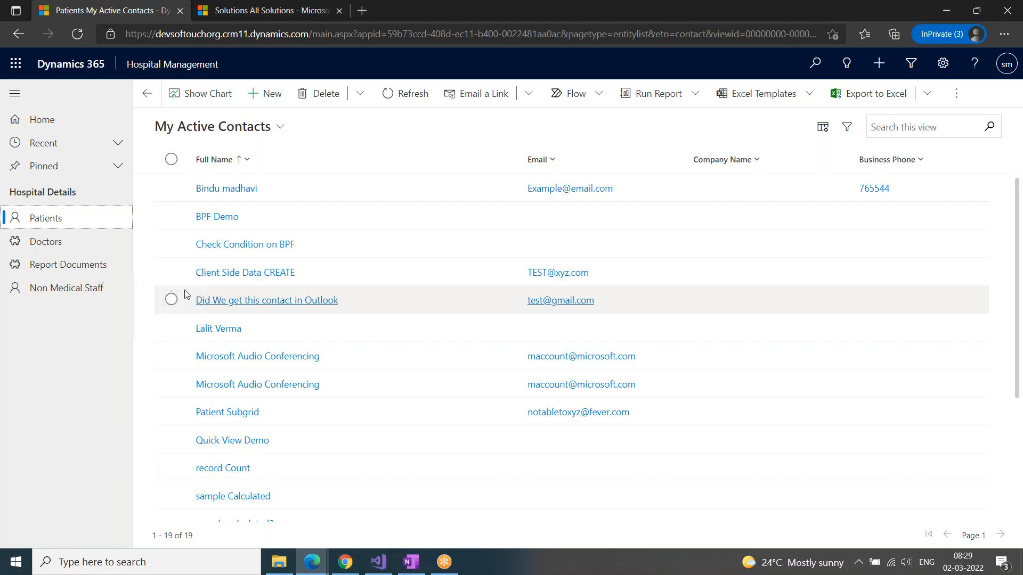
pyautogui.click(170, 328)
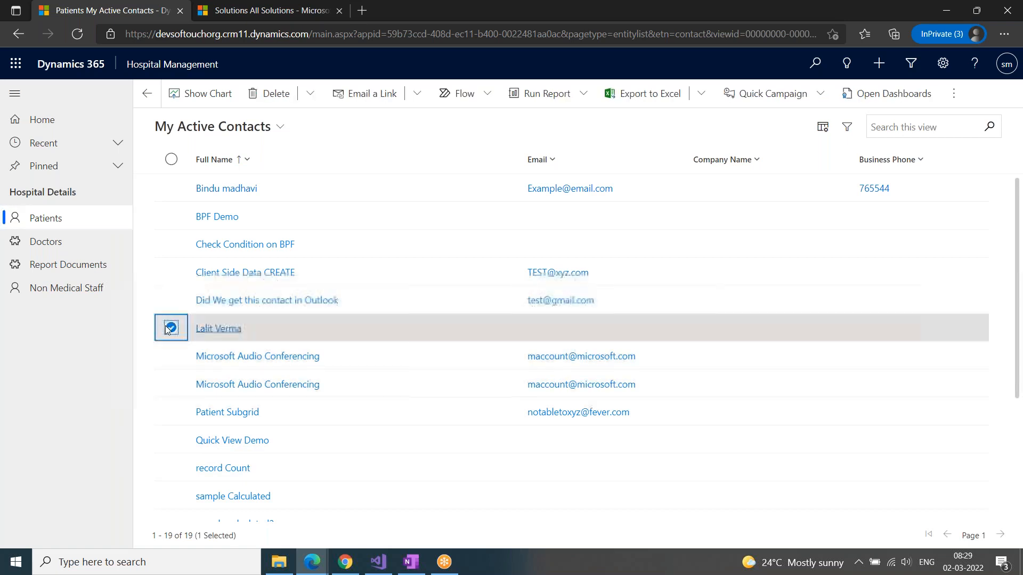
pyautogui.click(455, 94)
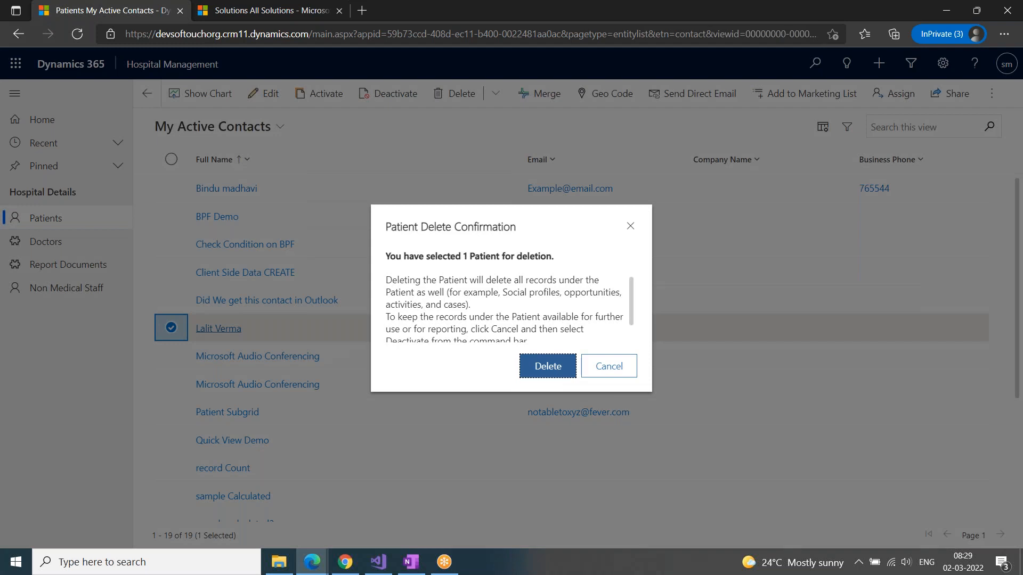
pyautogui.press('Return')
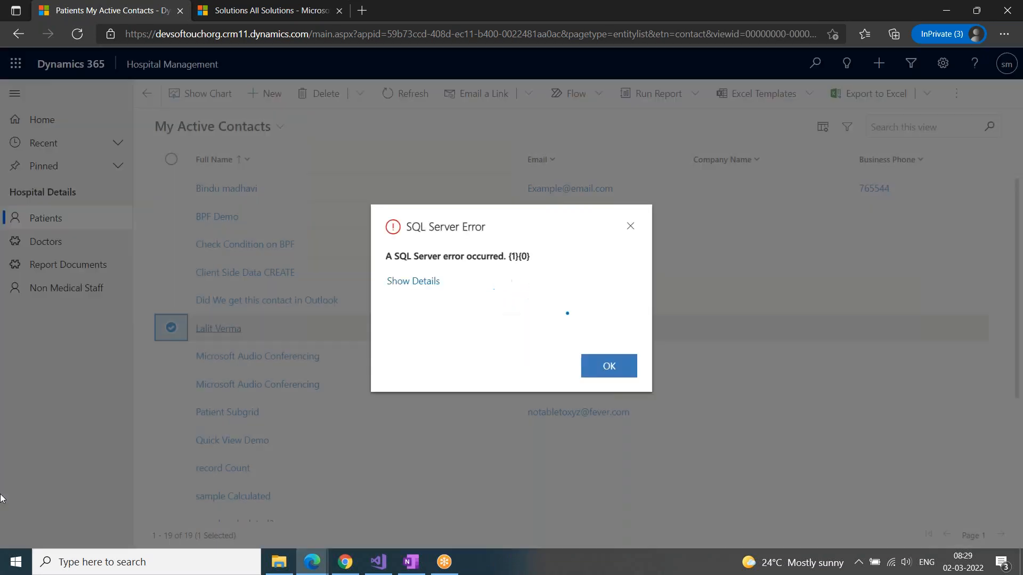
pyautogui.click(412, 281)
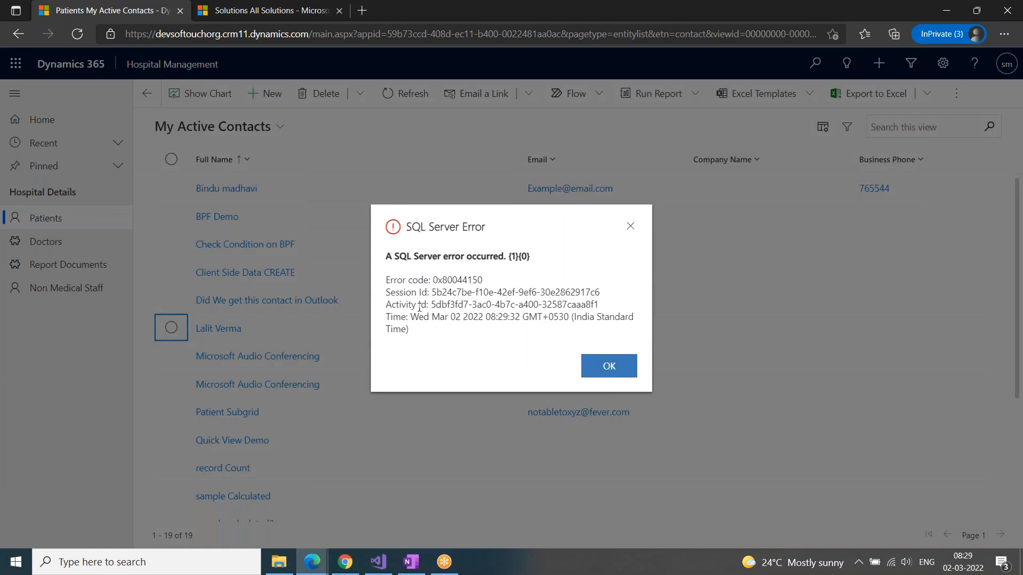
pyautogui.click(607, 372)
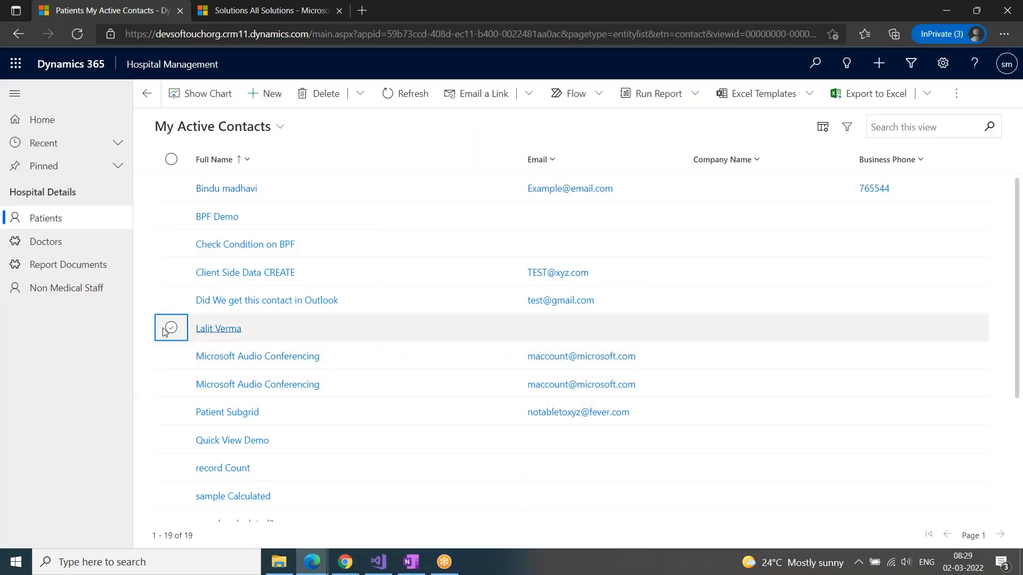
# Step: Check the Active Report Documents list and bring the Demo Workflow process window back beside it
pyautogui.click(67, 274)
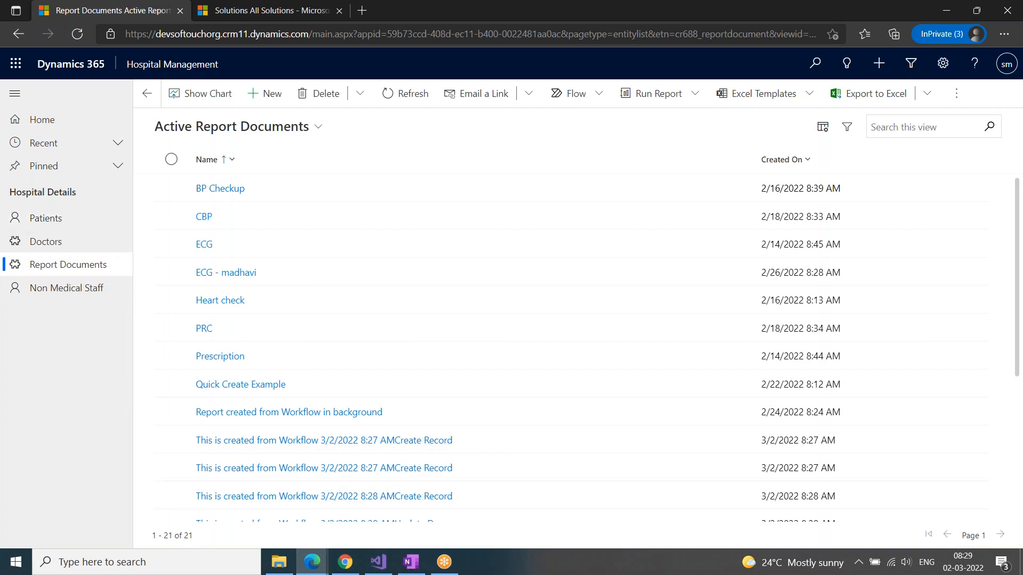
pyautogui.click(313, 562)
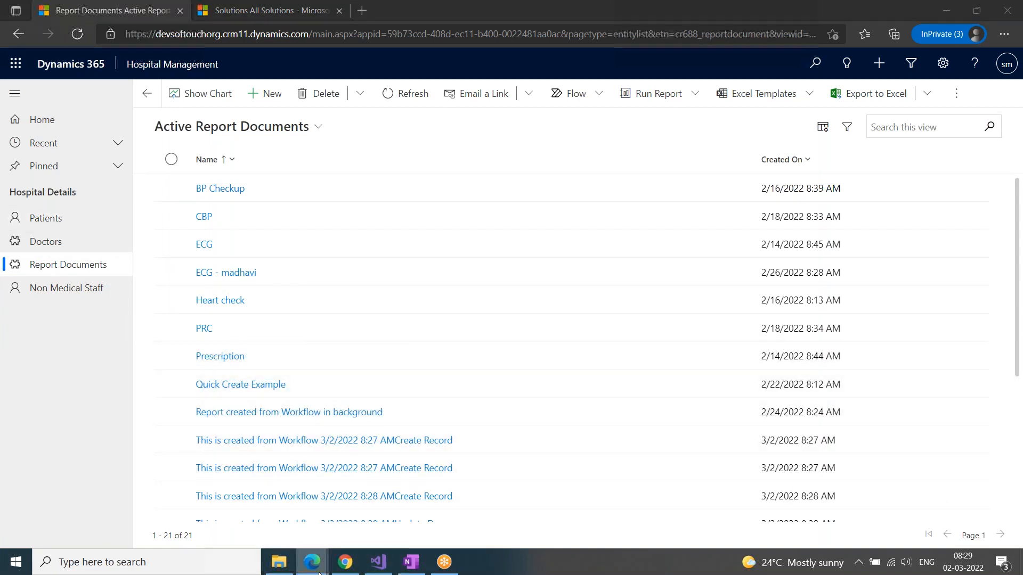
pyautogui.click(443, 506)
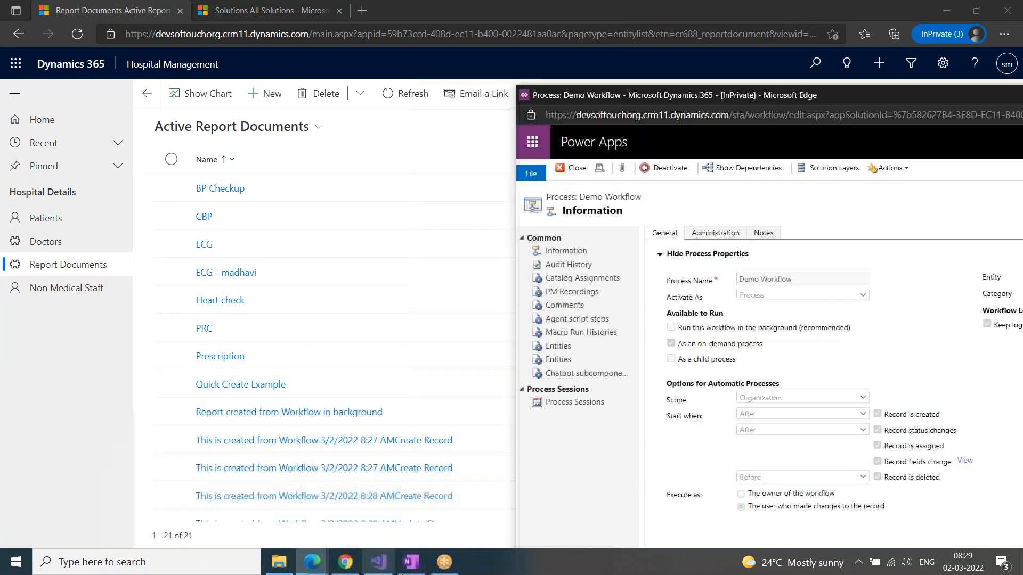
# Step: Review Demo Workflow's steps and its Process Sessions in the window beside the Report Documents list
pyautogui.scroll(-3, 799, 427)
pyautogui.moveTo(670, 90); pyautogui.dragTo(584, 92)
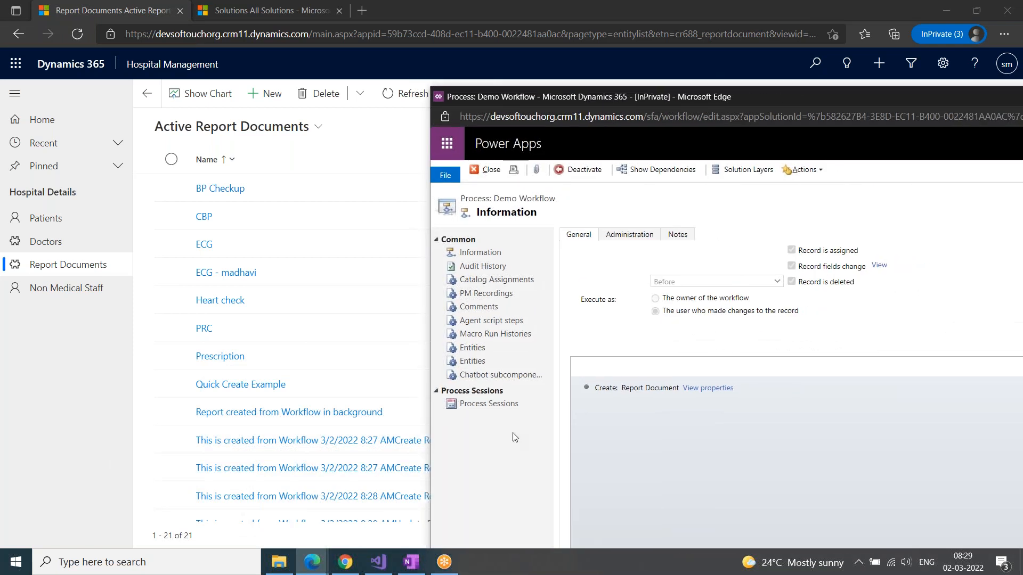
pyautogui.click(489, 404)
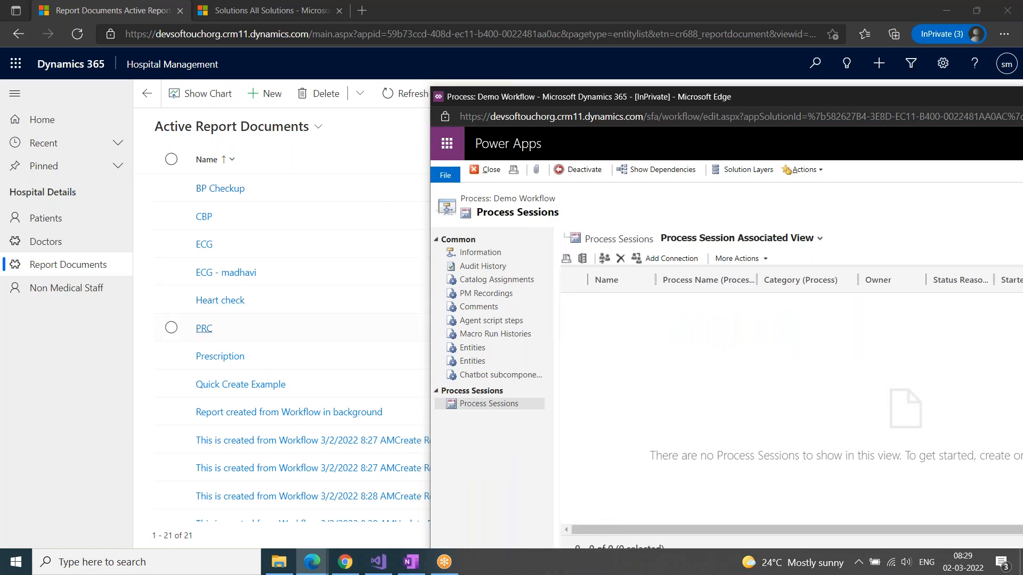
# Step: Delete the PRC record from the Active Report Documents list
pyautogui.click(171, 328)
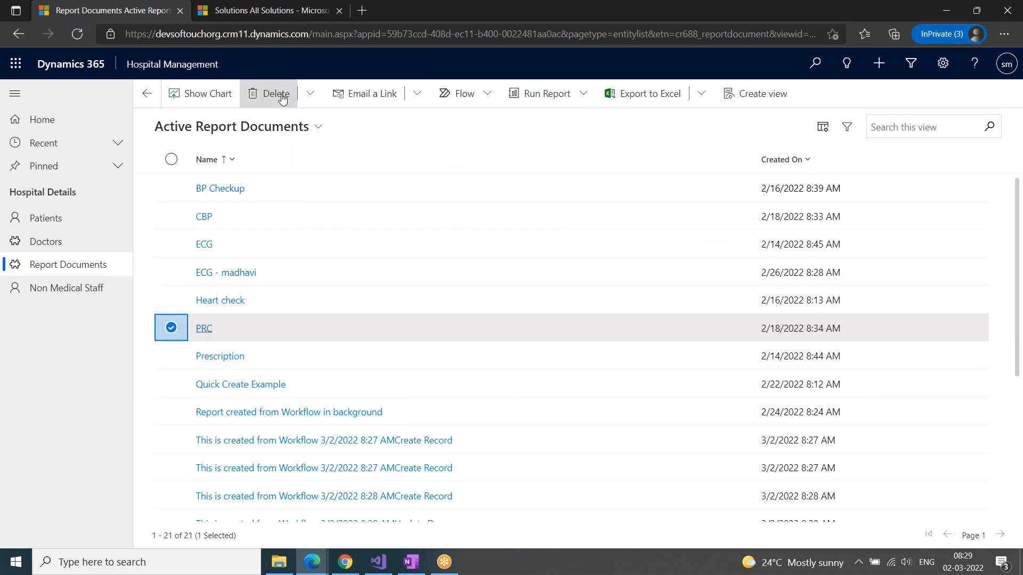
pyautogui.click(282, 97)
pyautogui.press('Return')
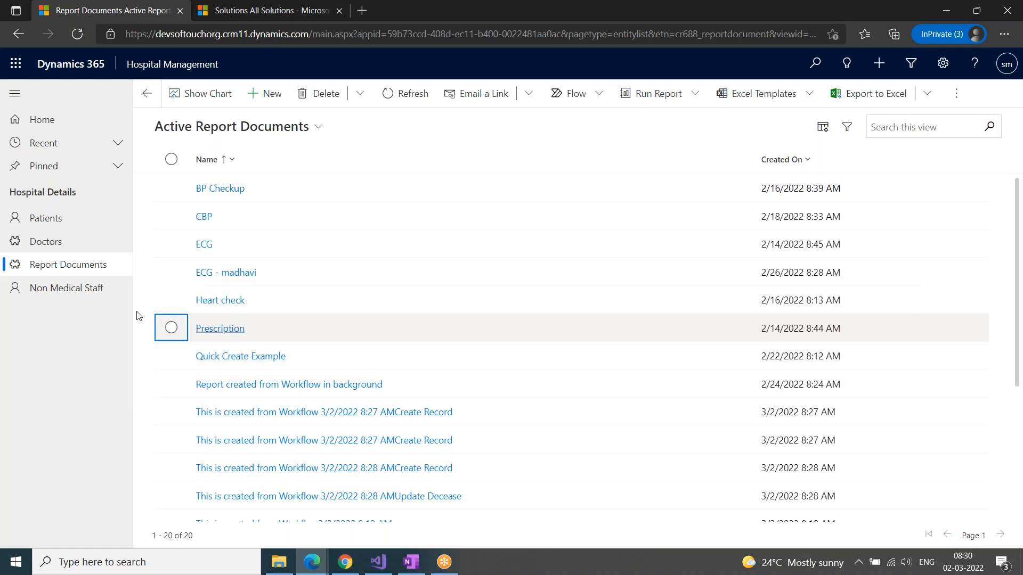
# Step: Try to delete the Quick View Demo patient from the My Active Contacts list, and dismiss the error
pyautogui.click(47, 221)
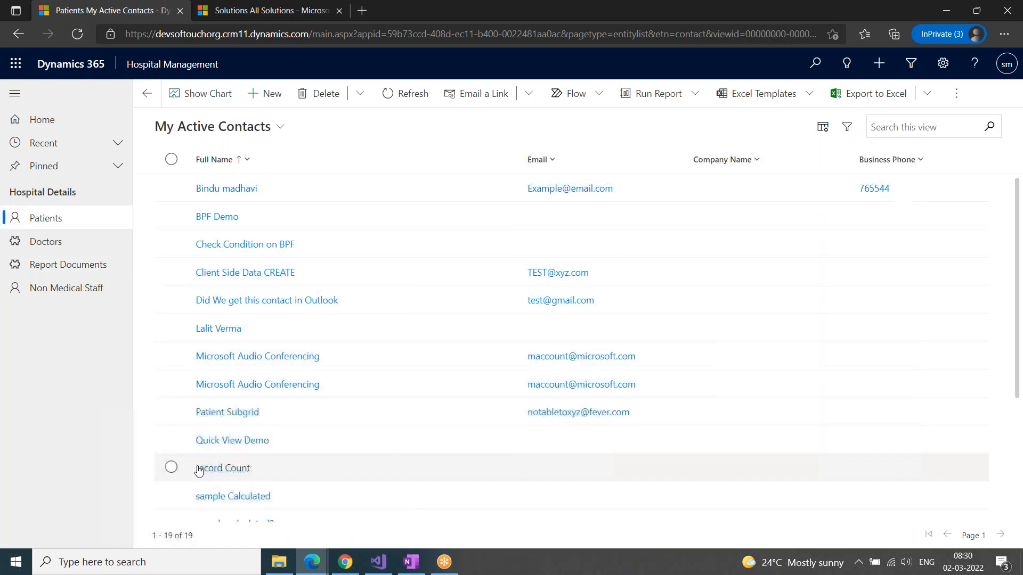
pyautogui.click(171, 411)
pyautogui.click(179, 448)
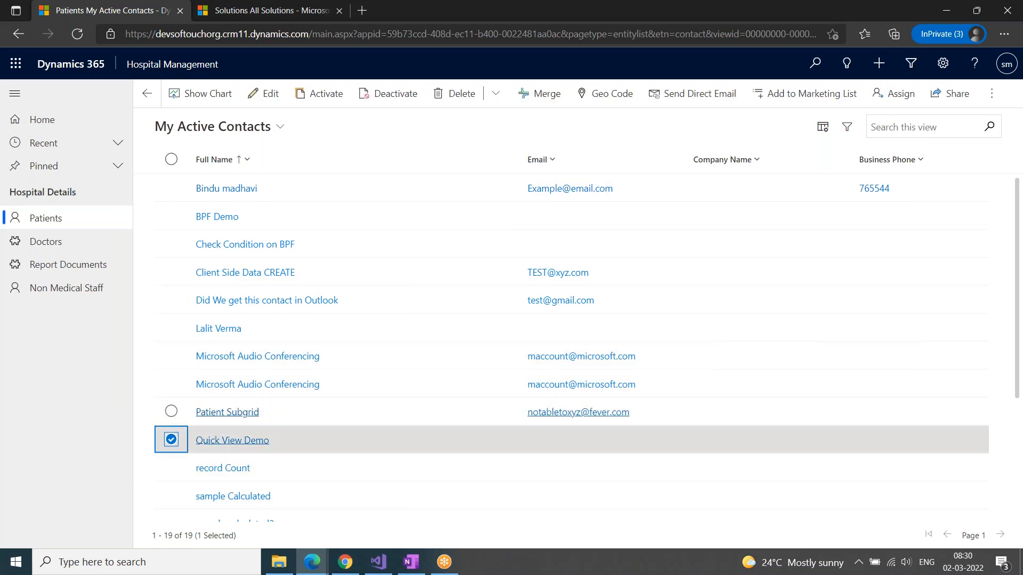
pyautogui.click(456, 96)
pyautogui.click(546, 366)
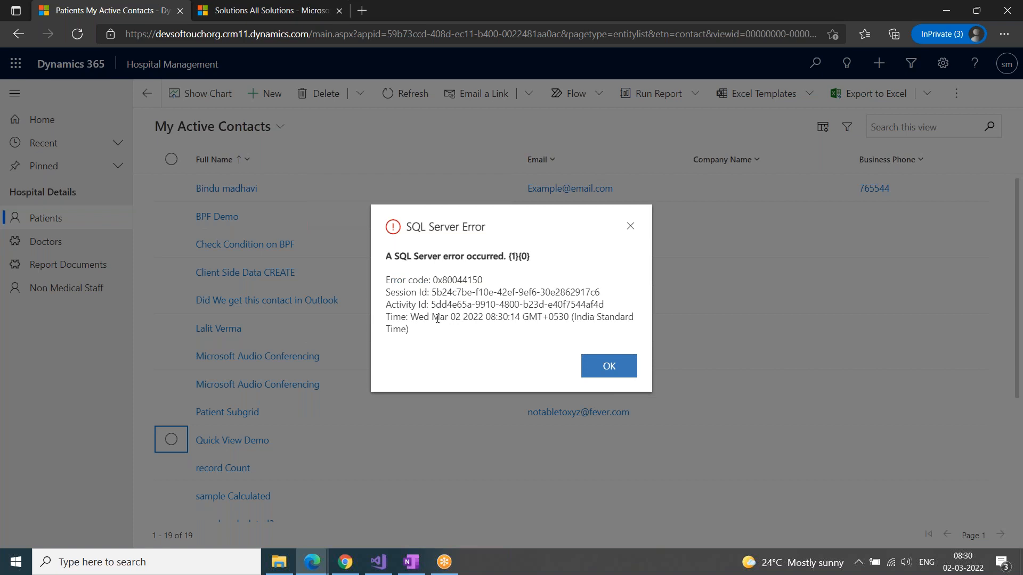
pyautogui.click(609, 366)
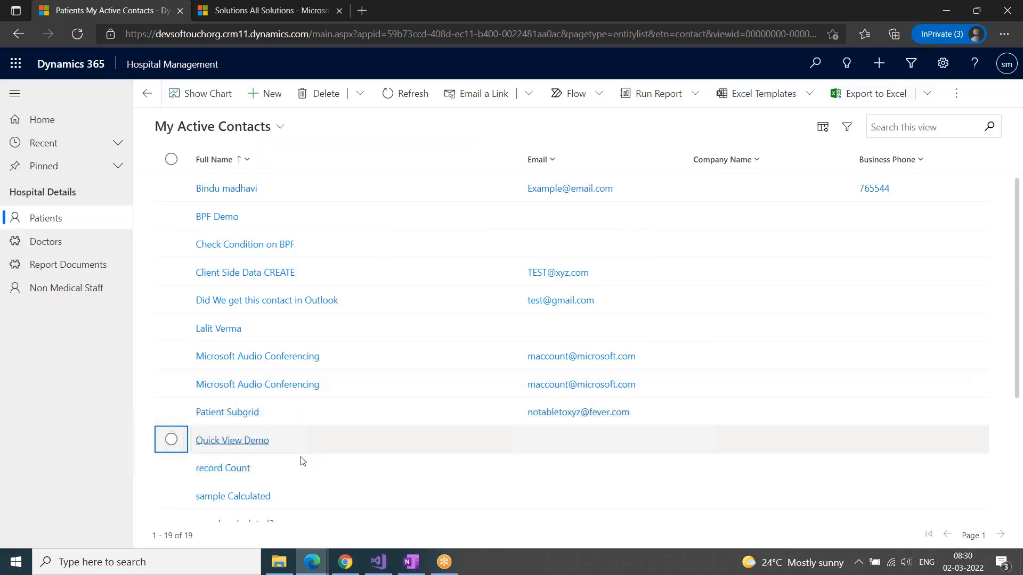
# Step: Open the Quick View Demo patient, check its related Report Documents, and return to its Summary
pyautogui.click(233, 442)
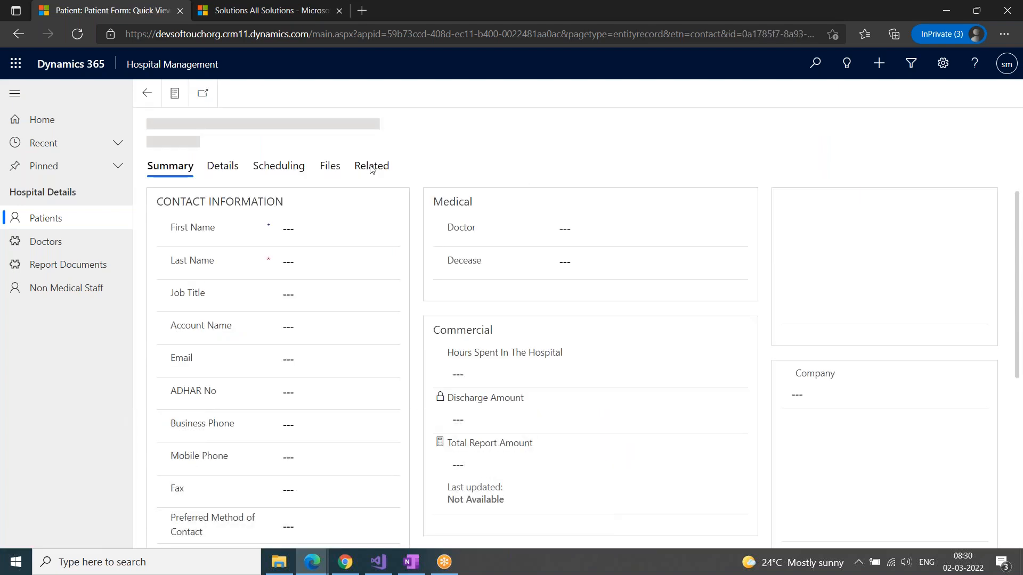
pyautogui.click(371, 167)
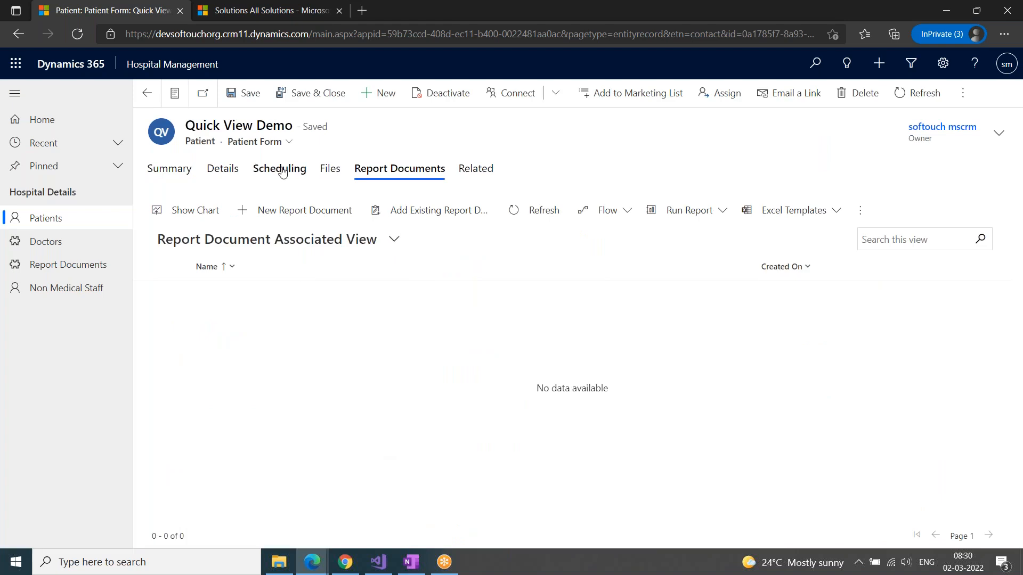
pyautogui.click(256, 172)
pyautogui.click(181, 170)
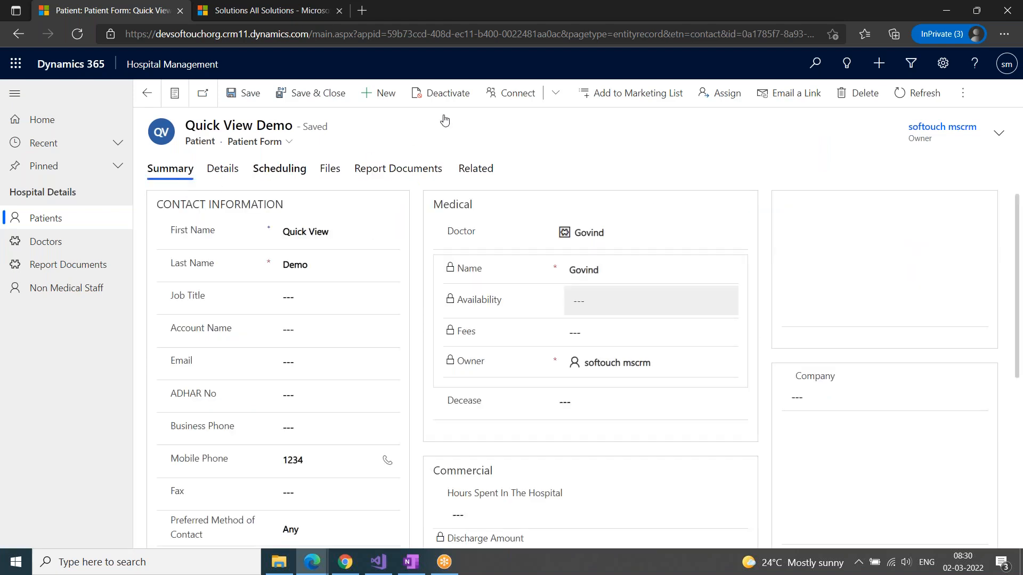
# Step: Try to delete the Quick View Demo patient from its own record, viewing the error details
pyautogui.click(853, 97)
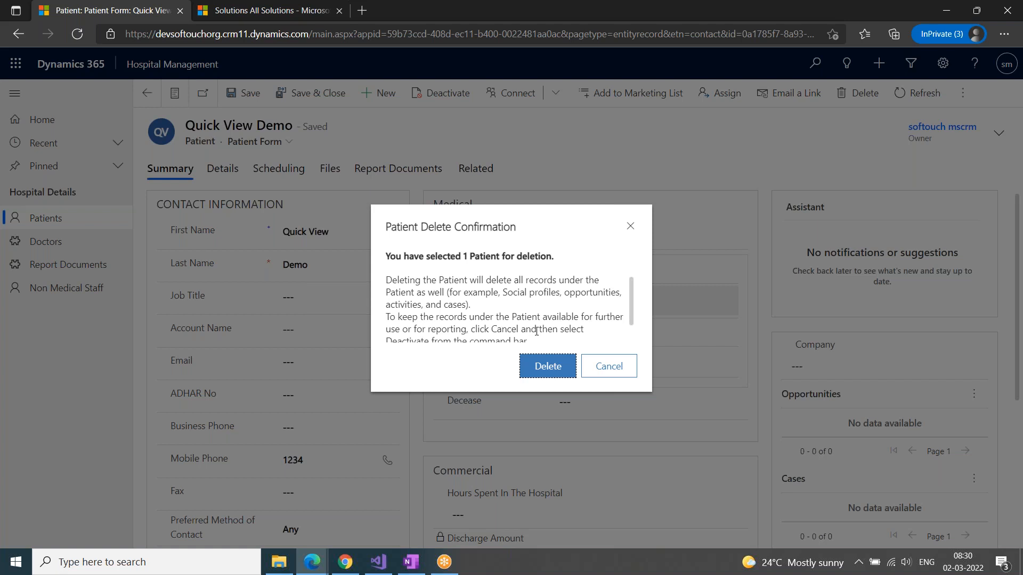
pyautogui.scroll(-2, 536, 331)
pyautogui.click(533, 373)
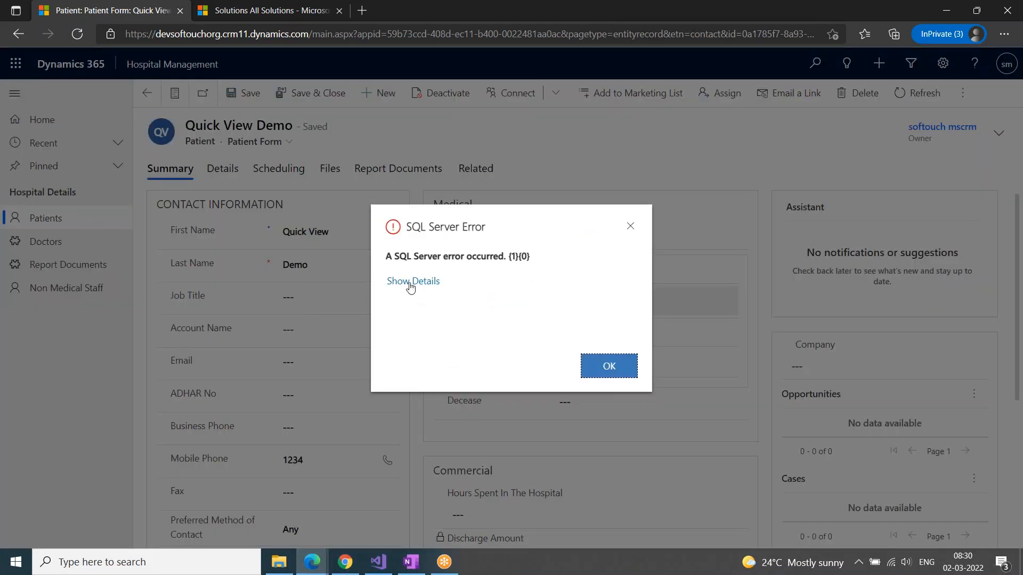
pyautogui.click(408, 285)
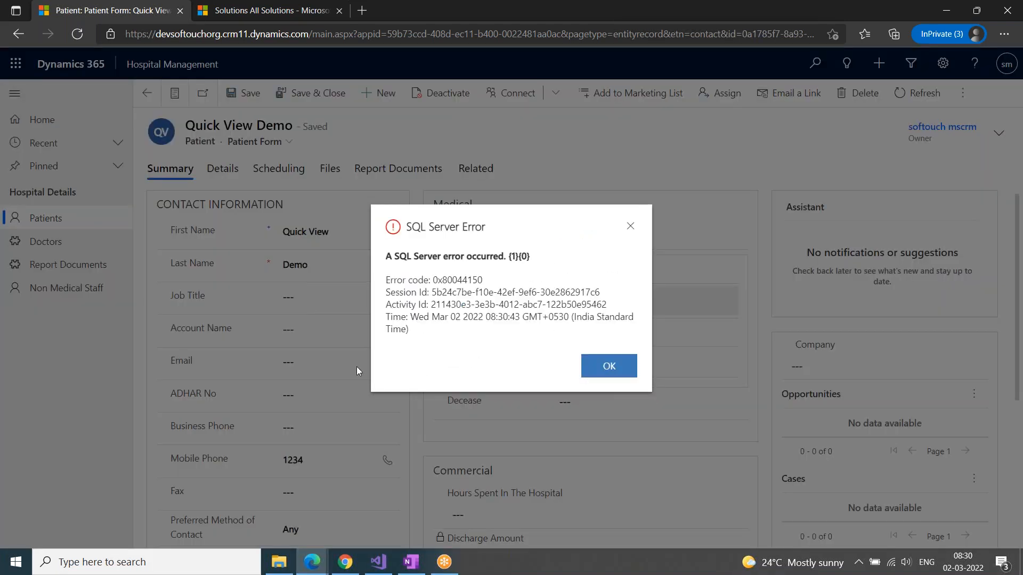
pyautogui.click(630, 227)
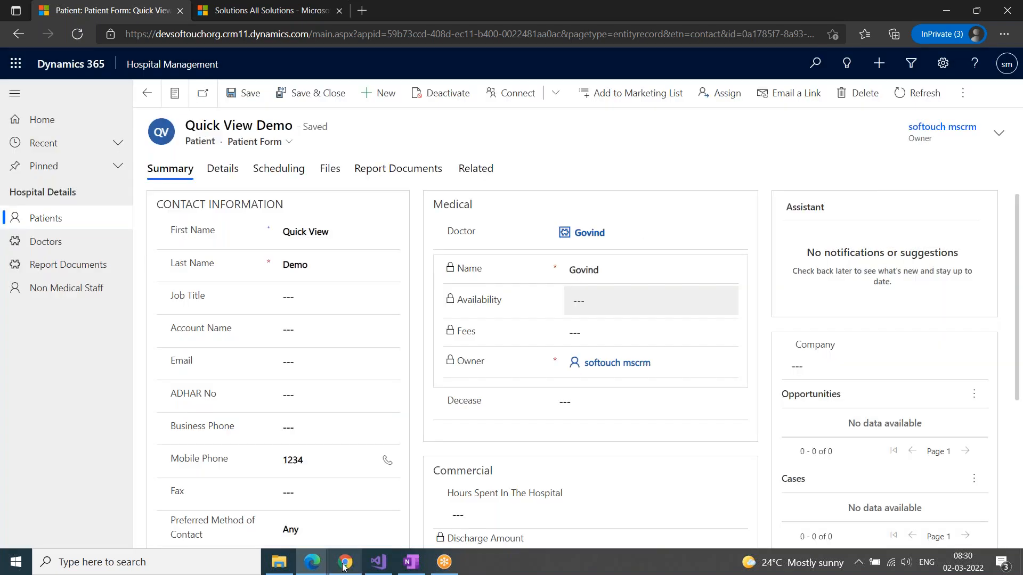
# Step: Deactivate the Demo Workflow process from its Information page
pyautogui.click(311, 565)
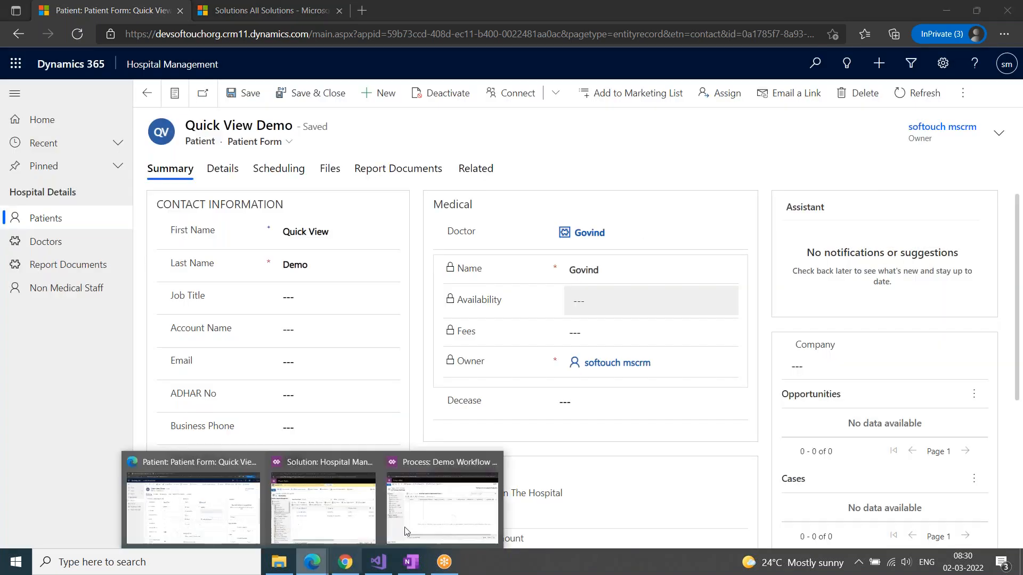
pyautogui.click(440, 518)
pyautogui.click(472, 254)
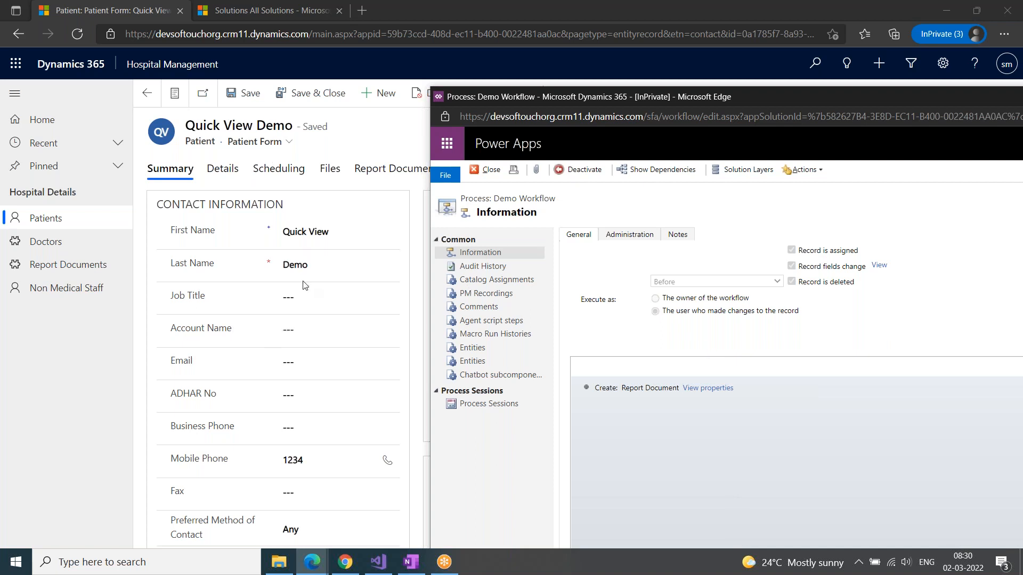
pyautogui.click(596, 179)
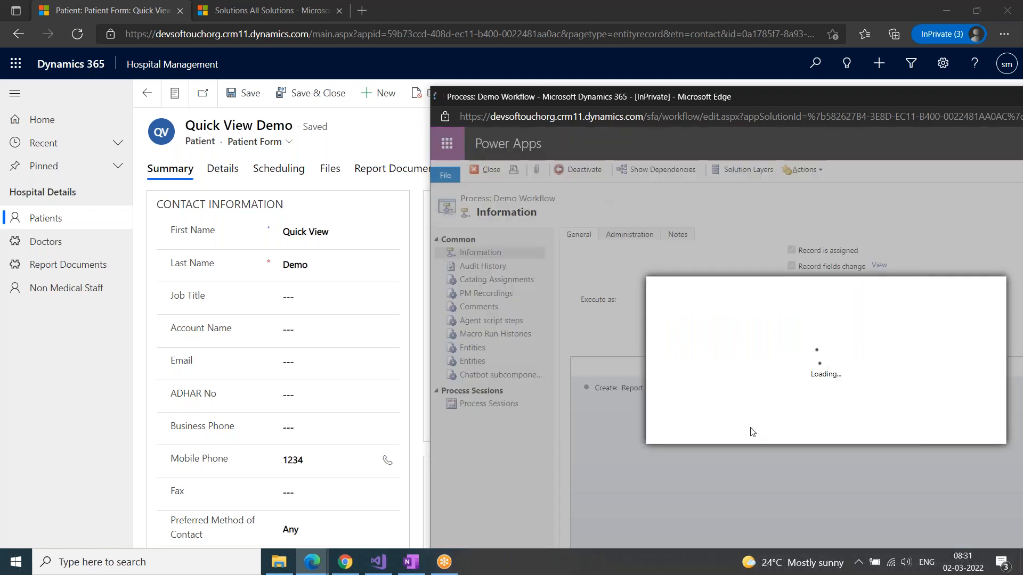
pyautogui.click(904, 431)
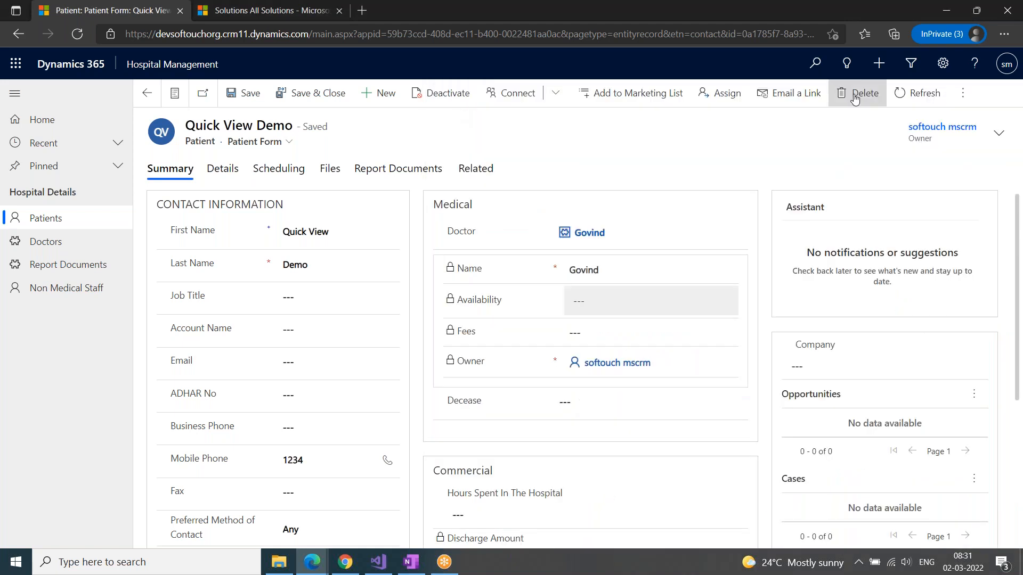
# Step: Delete the Quick View Demo patient from its open record and confirm the deletion
pyautogui.click(857, 92)
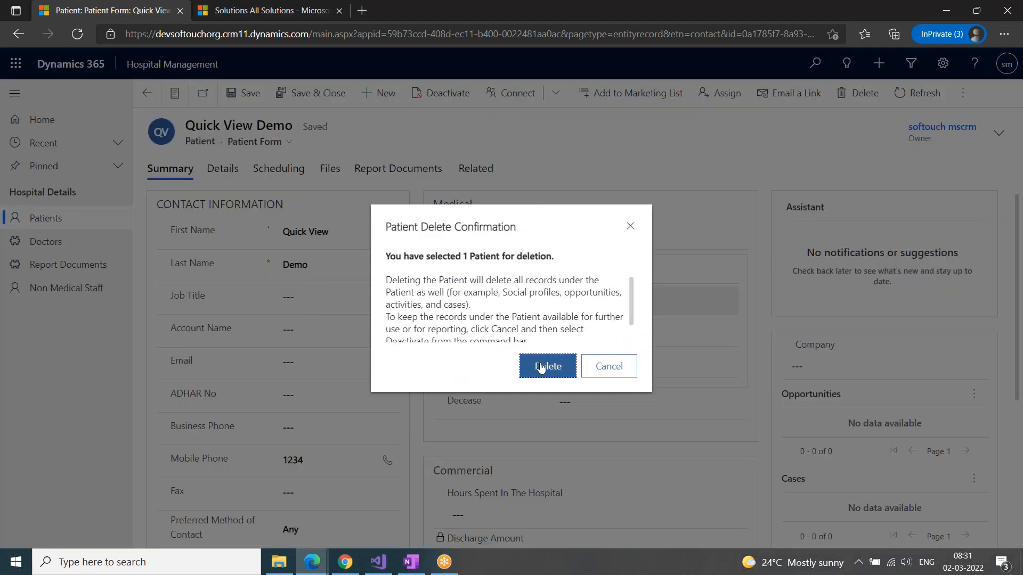
pyautogui.click(547, 366)
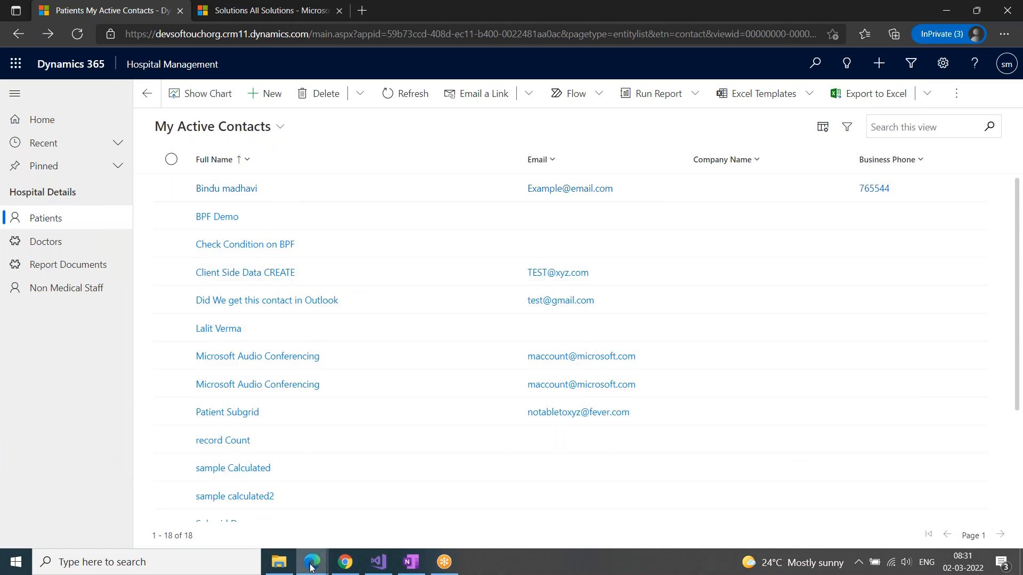
# Step: Bring up the Demo Workflow window, review its automatic process options, and return to the patient list
pyautogui.moveTo(313, 562)
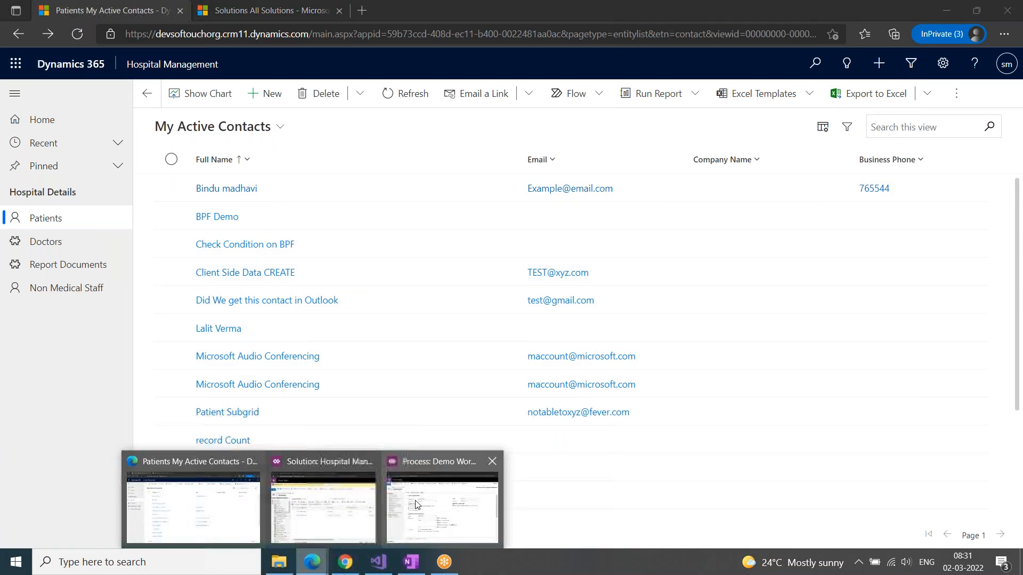
pyautogui.click(416, 504)
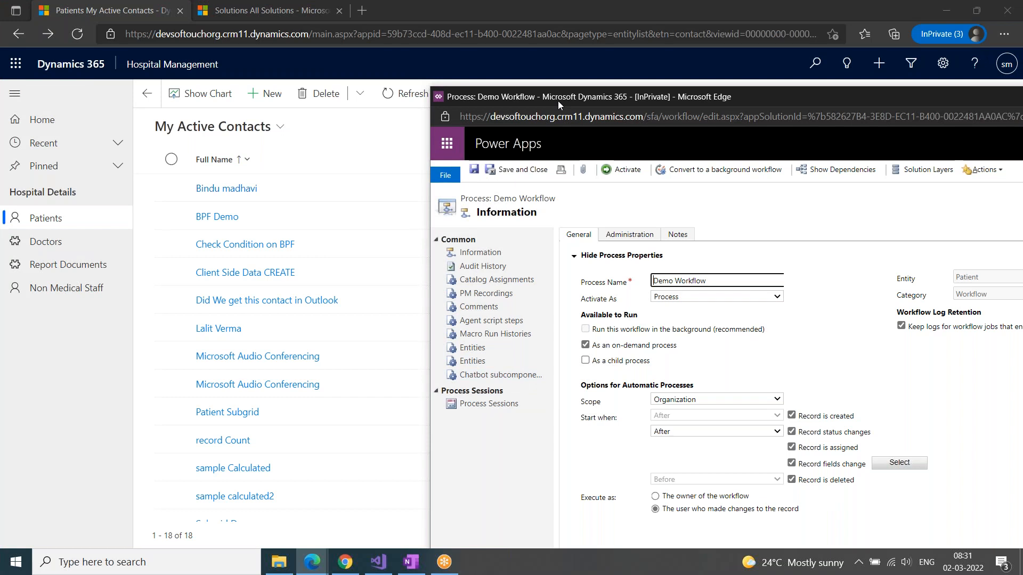
pyautogui.moveTo(558, 101); pyautogui.dragTo(275, 6)
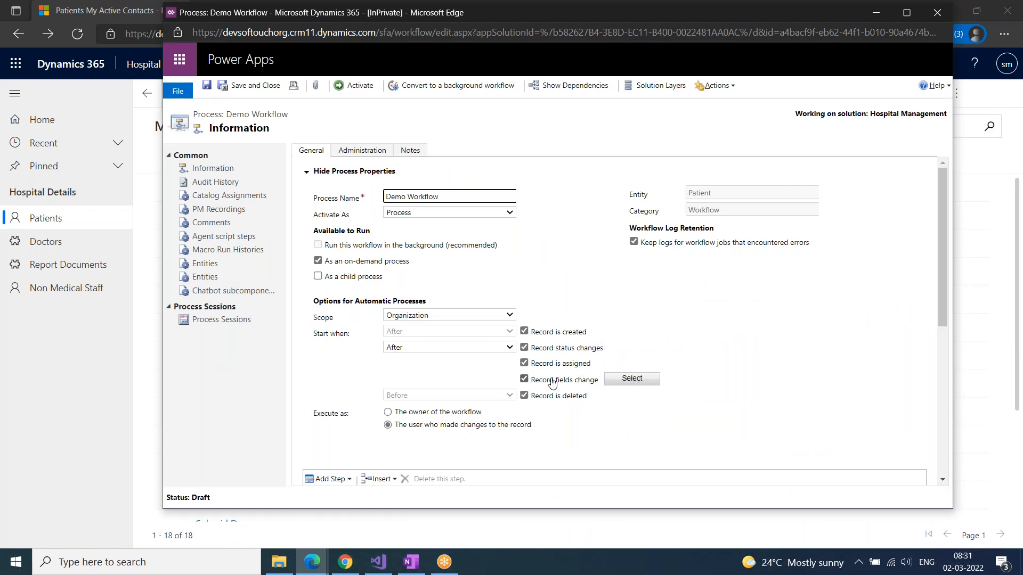
pyautogui.click(70, 421)
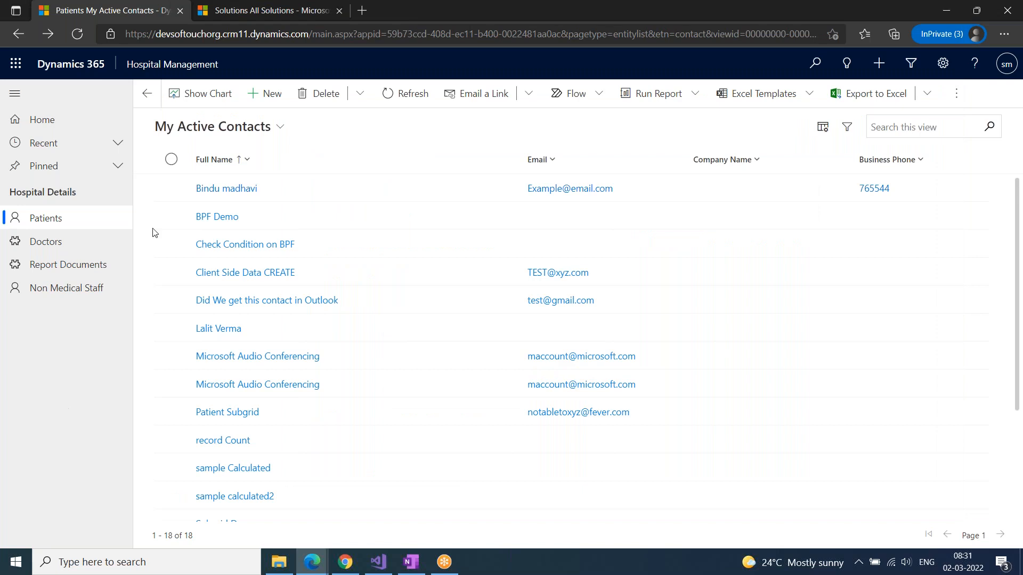
# Step: Assign the first patient in My Active Contacts to the user softouch mscrm, using the User or team option
pyautogui.click(171, 187)
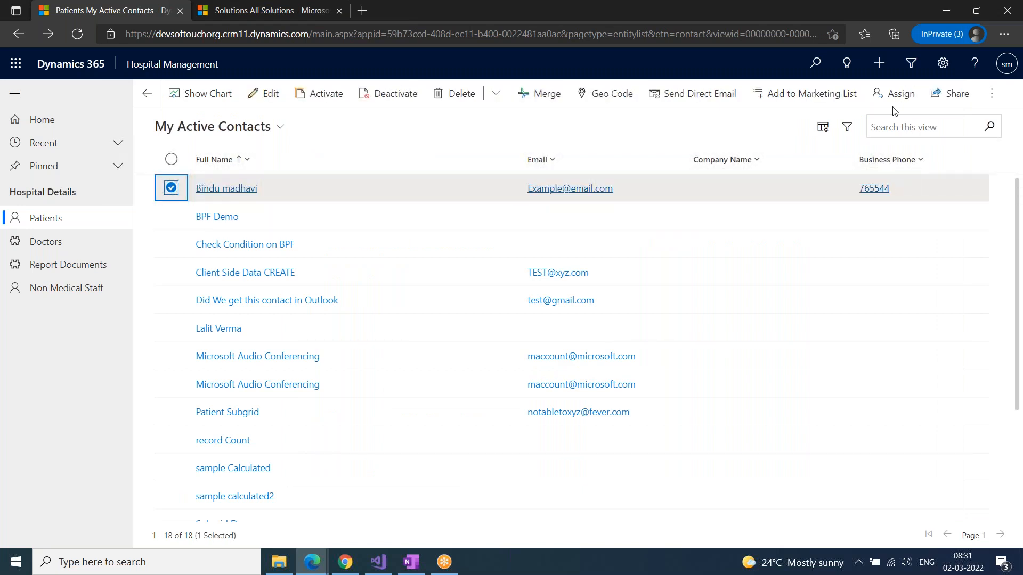
pyautogui.click(897, 97)
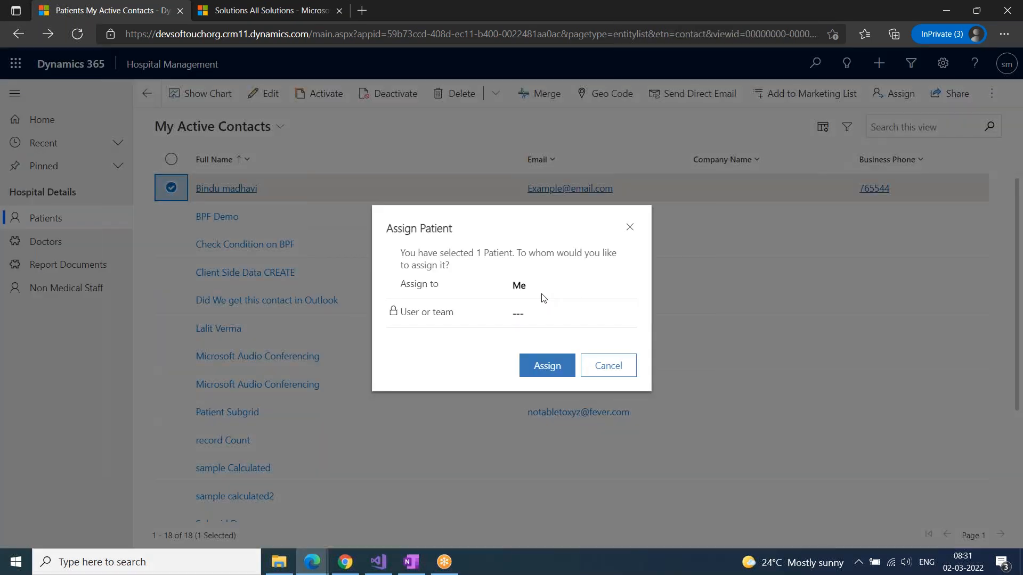
pyautogui.click(539, 286)
pyautogui.click(531, 320)
pyautogui.click(532, 315)
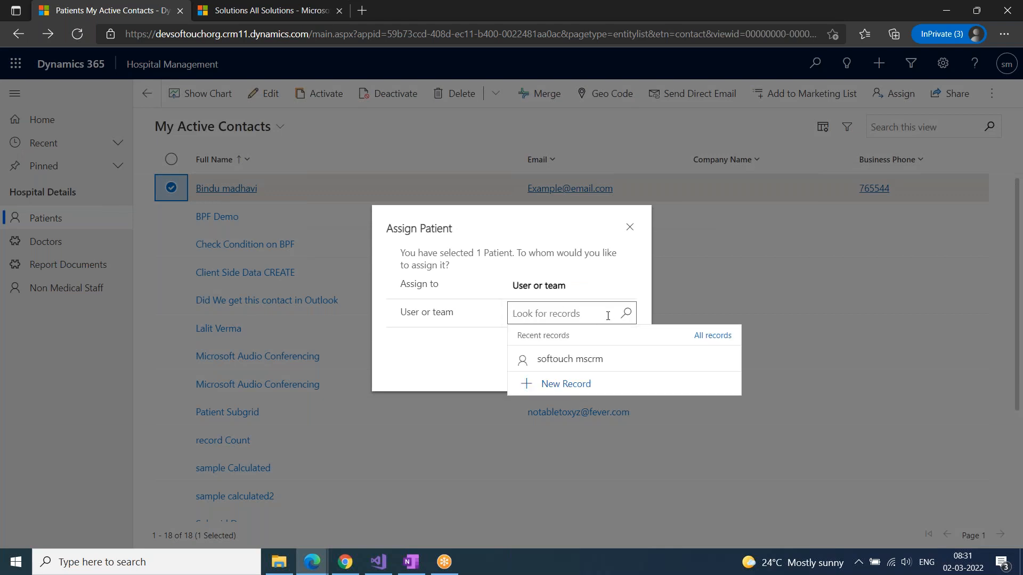
pyautogui.click(602, 356)
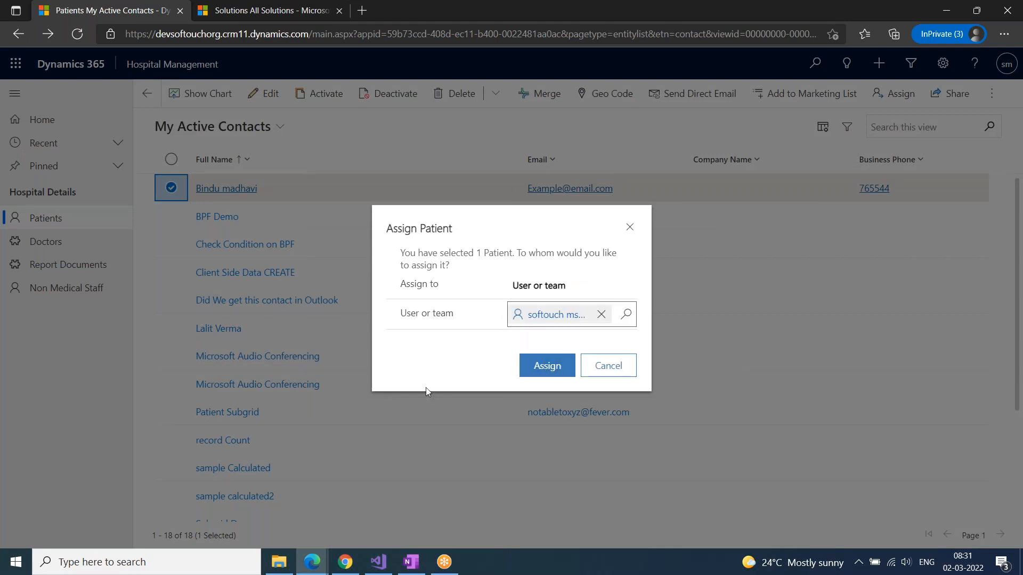
pyautogui.click(546, 373)
pyautogui.press('Return')
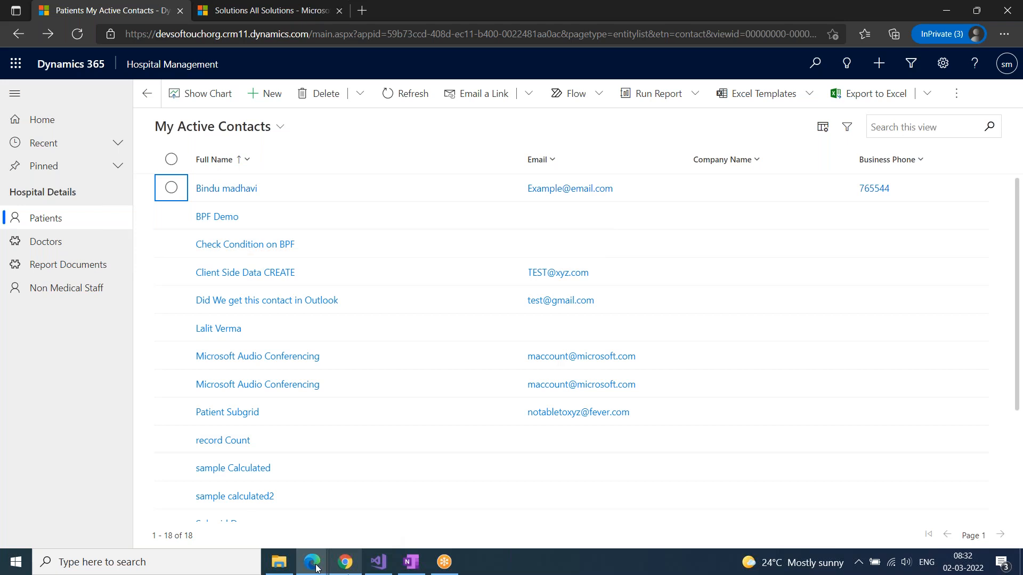
# Step: Capture a screenshot of Demo Workflow's run and automatic process options and paste it under Types of Workflows on OneNote's Batch -Feb page
pyautogui.moveTo(312, 562)
pyautogui.click(423, 516)
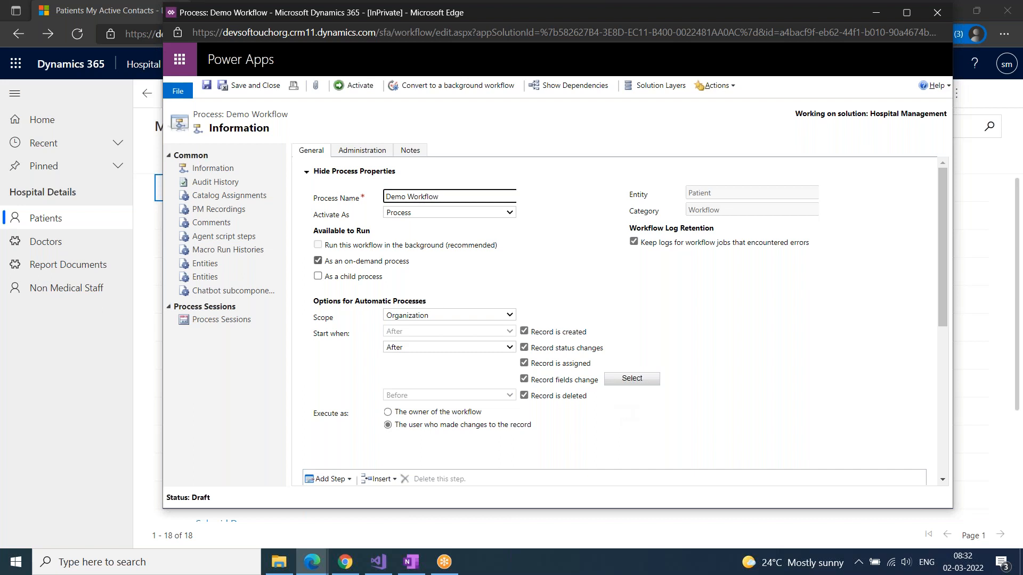
pyautogui.press('super+shift+s')
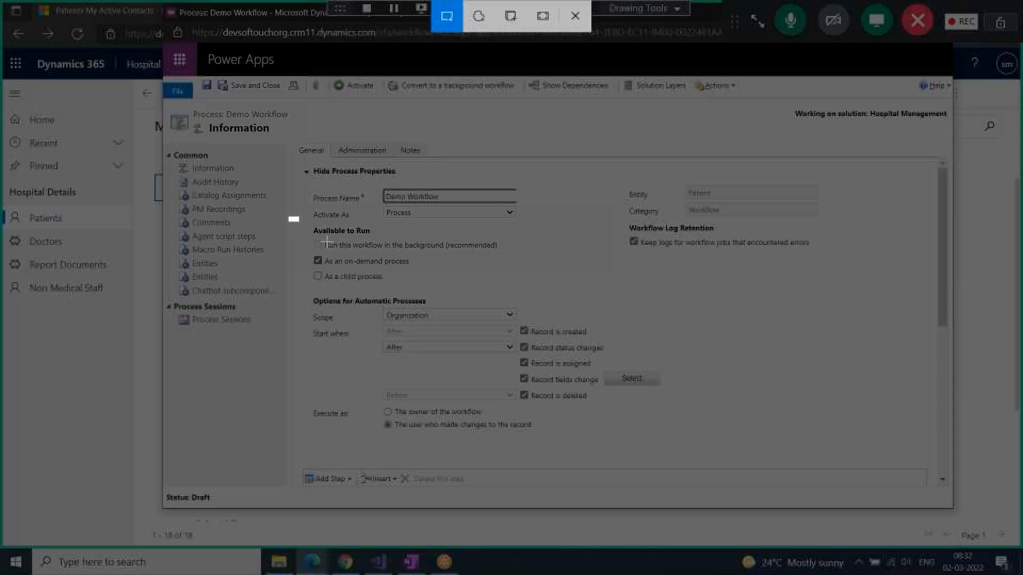
pyautogui.moveTo(326, 243)
pyautogui.mouseDown()
pyautogui.moveTo(621, 414)
pyautogui.moveTo(867, 468)
pyautogui.mouseUp()
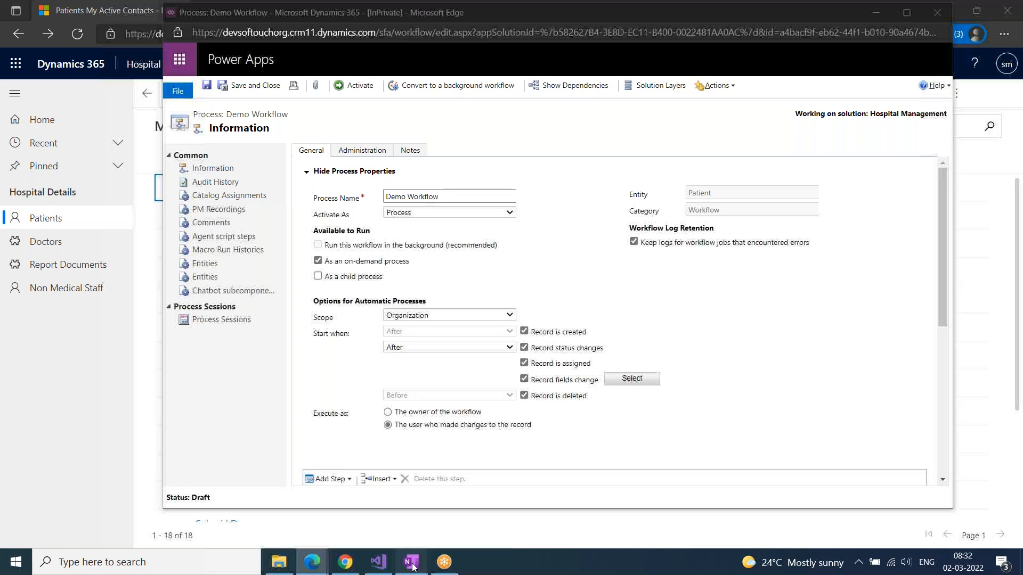
pyautogui.click(412, 562)
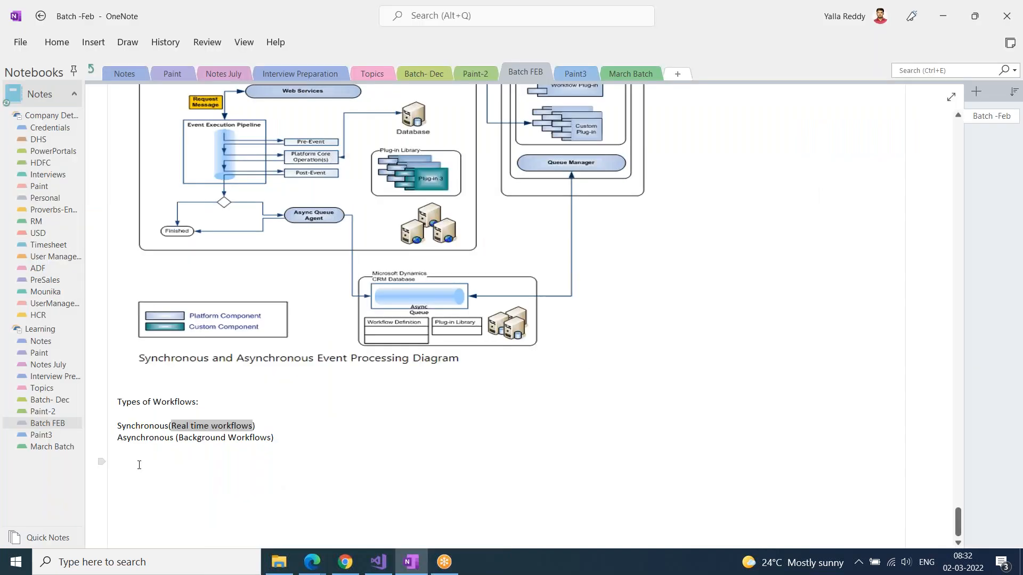
pyautogui.hotkey('ctrl', 'v')
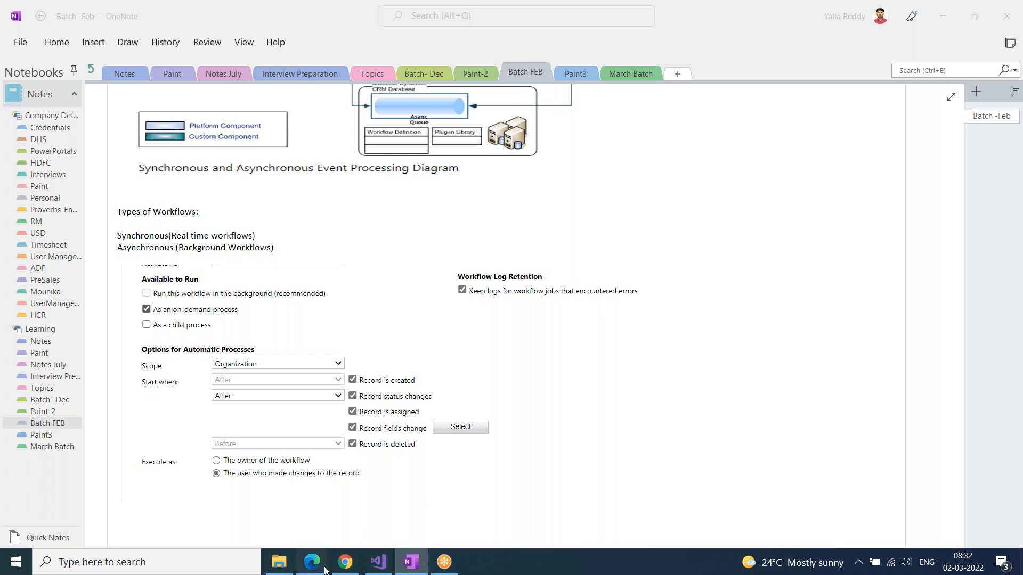
# Step: Switch from OneNote to the Demo Workflow process window and maximize it
pyautogui.moveTo(320, 562)
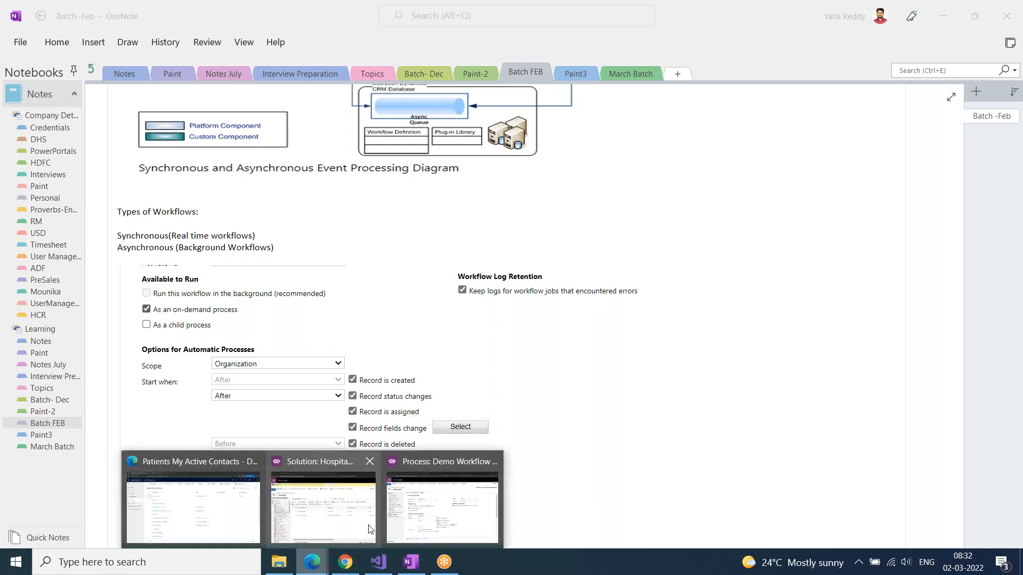
pyautogui.click(442, 506)
pyautogui.press('super+shift+s')
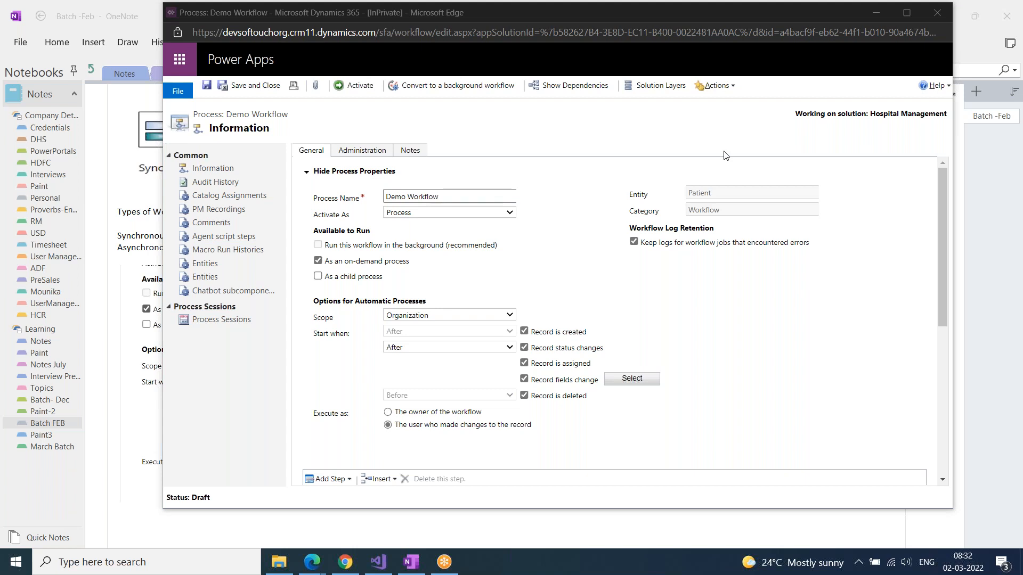
pyautogui.click(238, 14)
pyautogui.press('super+Down')
pyautogui.press('super+Up')
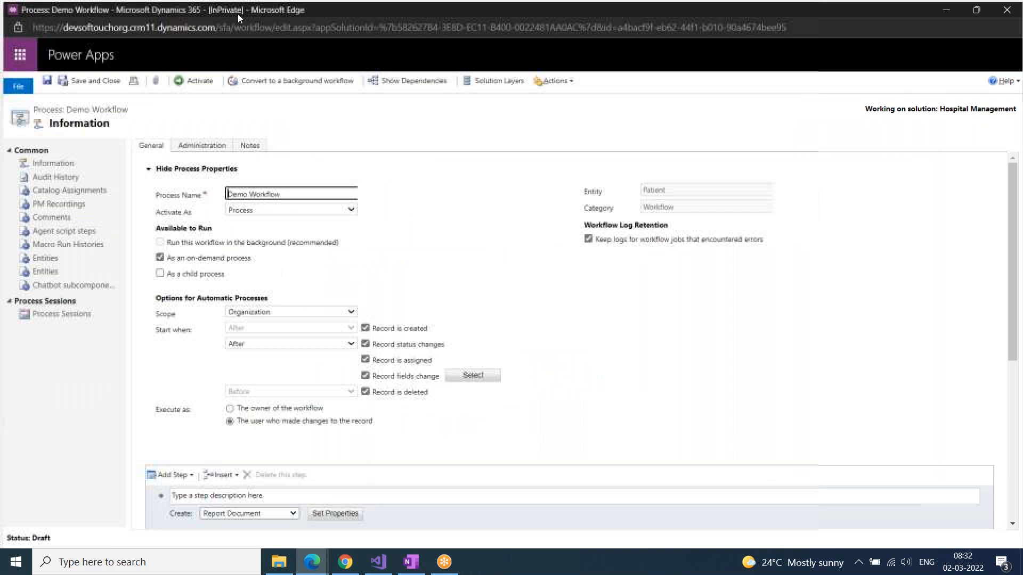
# Step: Delete the Create Report Document step from Demo Workflow and confirm the deletion
pyautogui.scroll(-4, 341, 383)
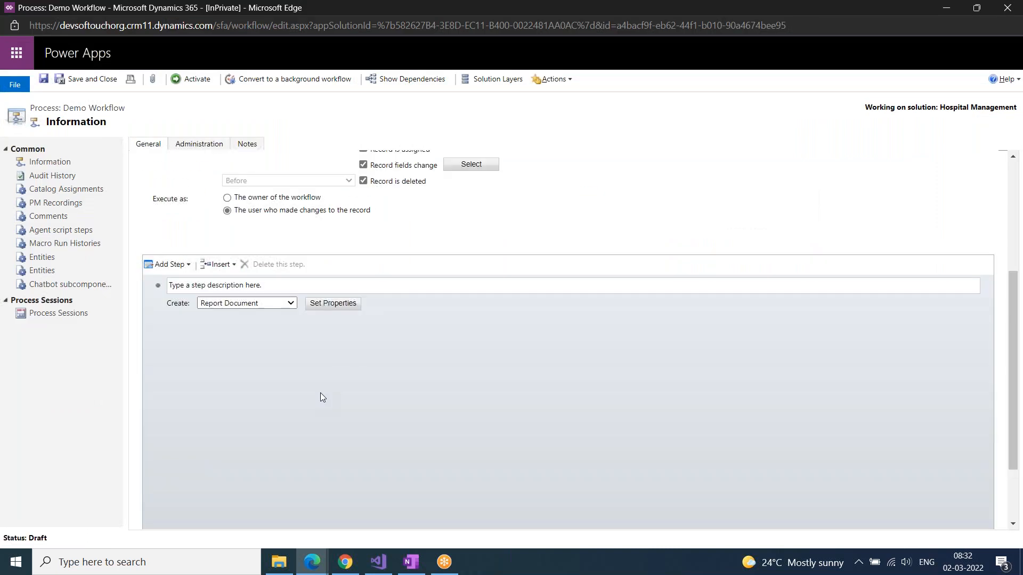
pyautogui.scroll(4, 577, 366)
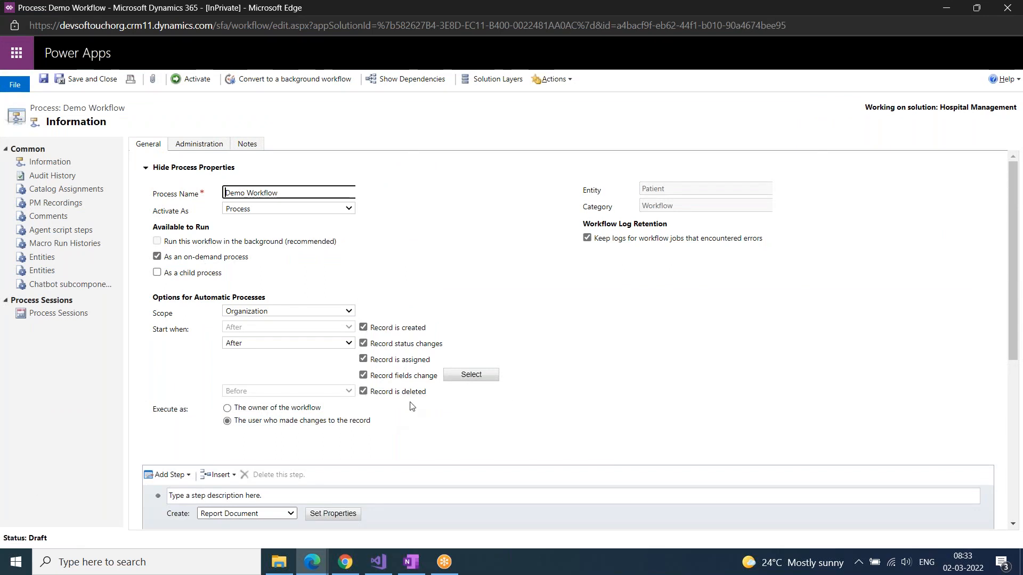
pyautogui.scroll(-2, 412, 406)
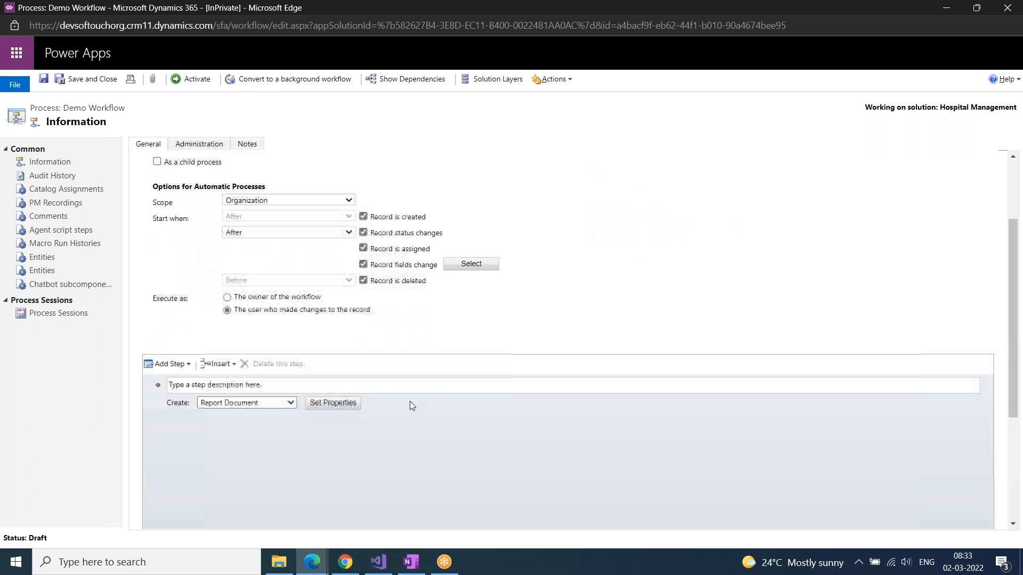
pyautogui.scroll(-1, 411, 406)
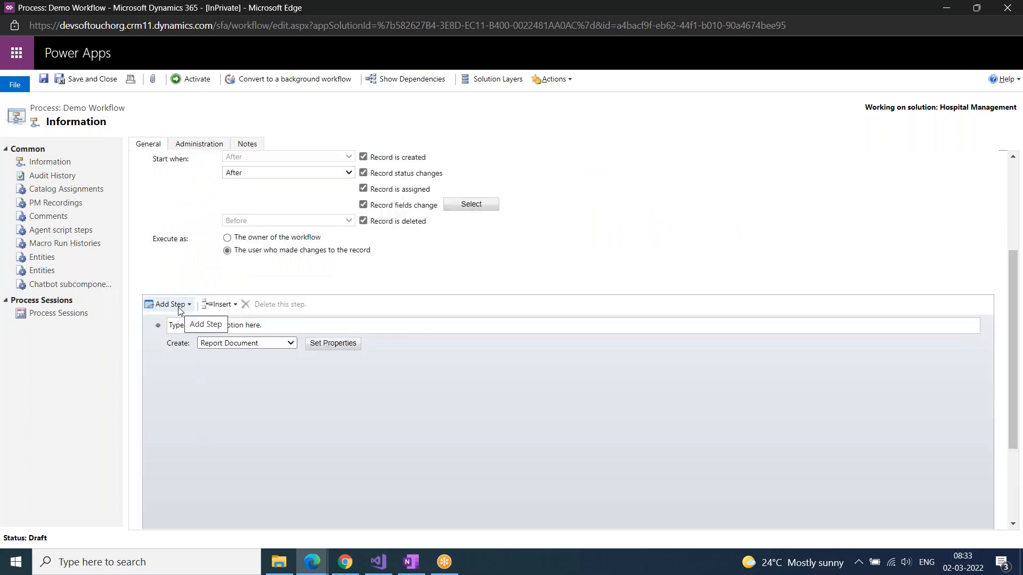
pyautogui.click(179, 343)
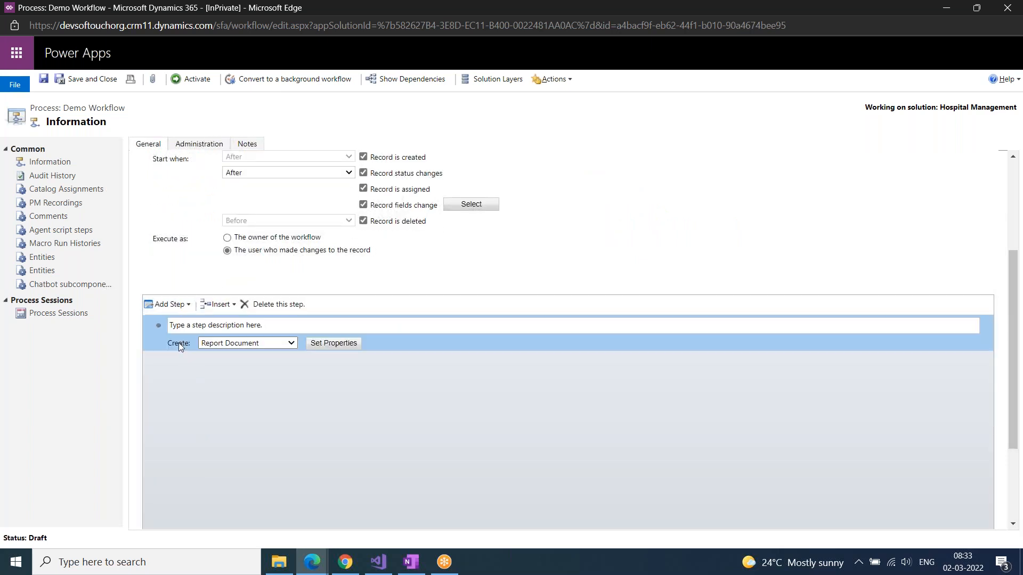
pyautogui.click(277, 306)
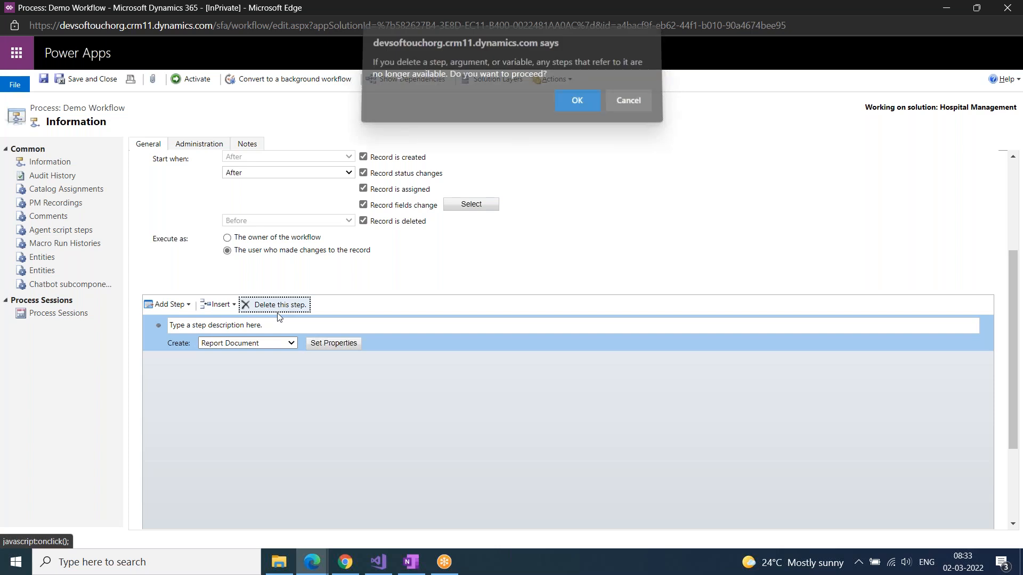
pyautogui.click(585, 104)
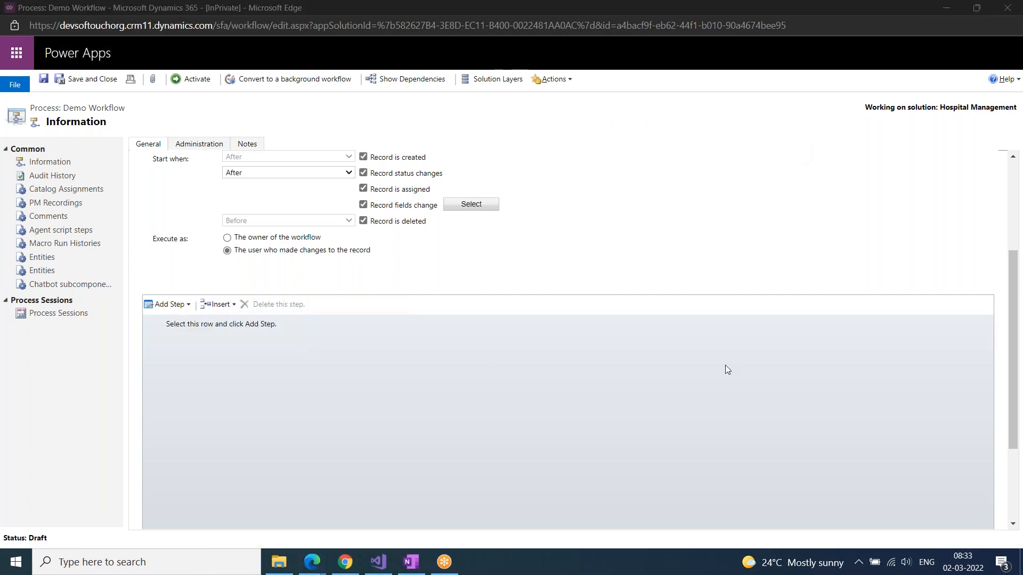
# Step: Add the heading "IF-ELSE clause:" below the workflow options screenshot on OneNote's Batch -Feb page
pyautogui.click(412, 564)
pyautogui.click(151, 519)
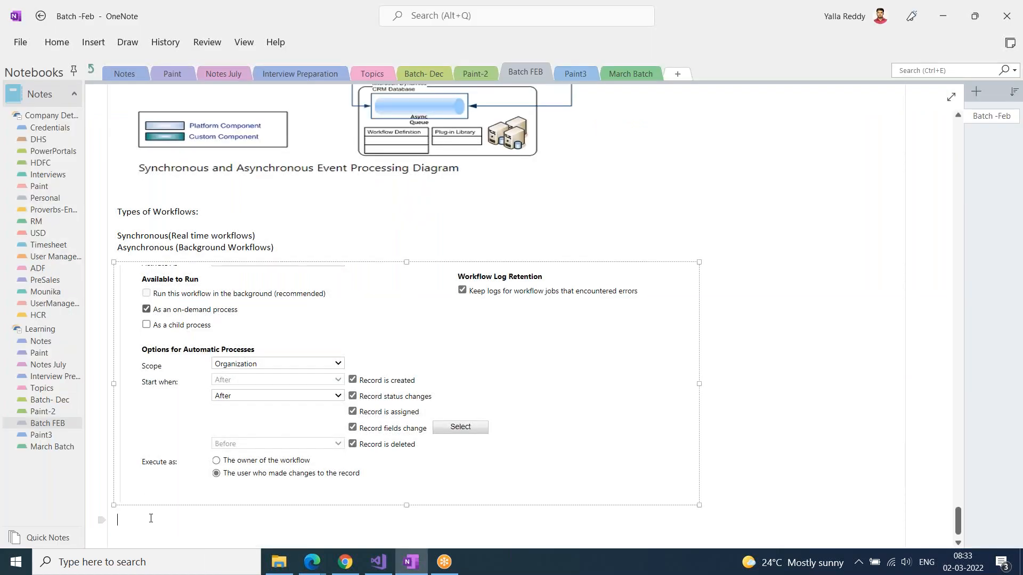
pyautogui.press('Return')
pyautogui.write('IF-e')
pyautogui.press('BackSpace')
pyautogui.write('ELSE')
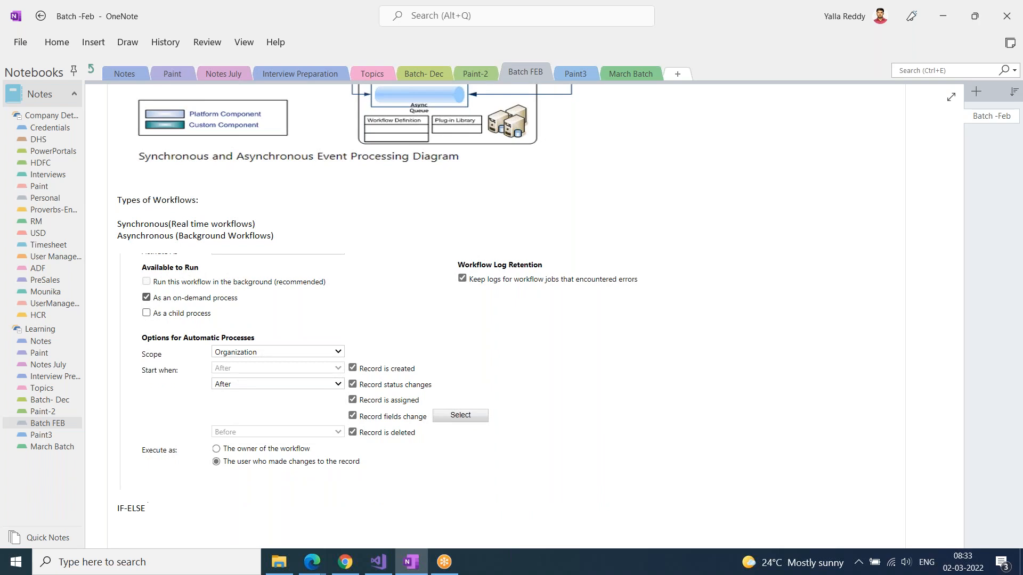
pyautogui.write('  clause:')
pyautogui.moveTo(118, 509); pyautogui.dragTo(146, 512)
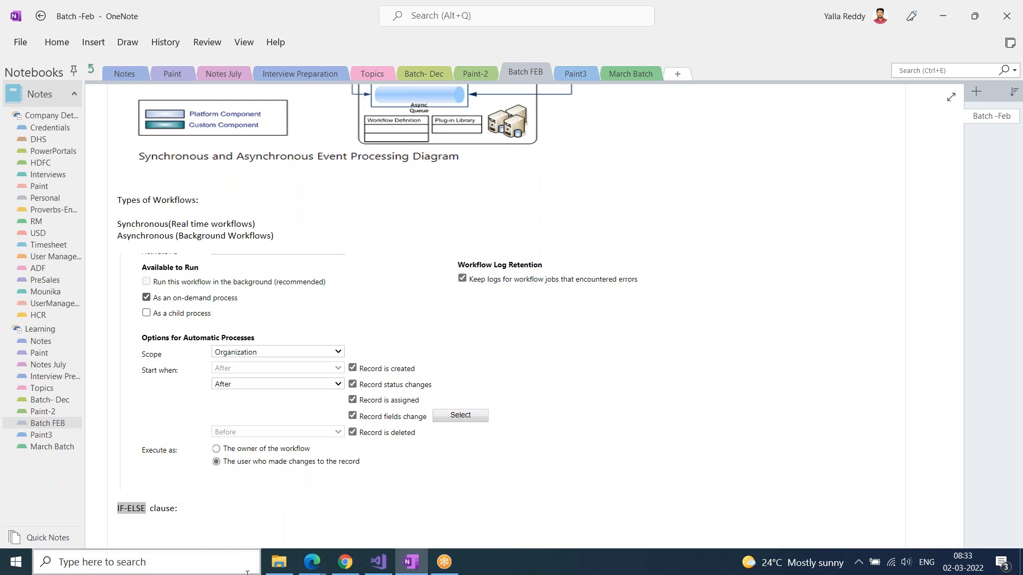
# Step: Capture a screenshot of Demo Workflow's available step types and paste it under the IF-ELSE clause heading in OneNote
pyautogui.moveTo(312, 562)
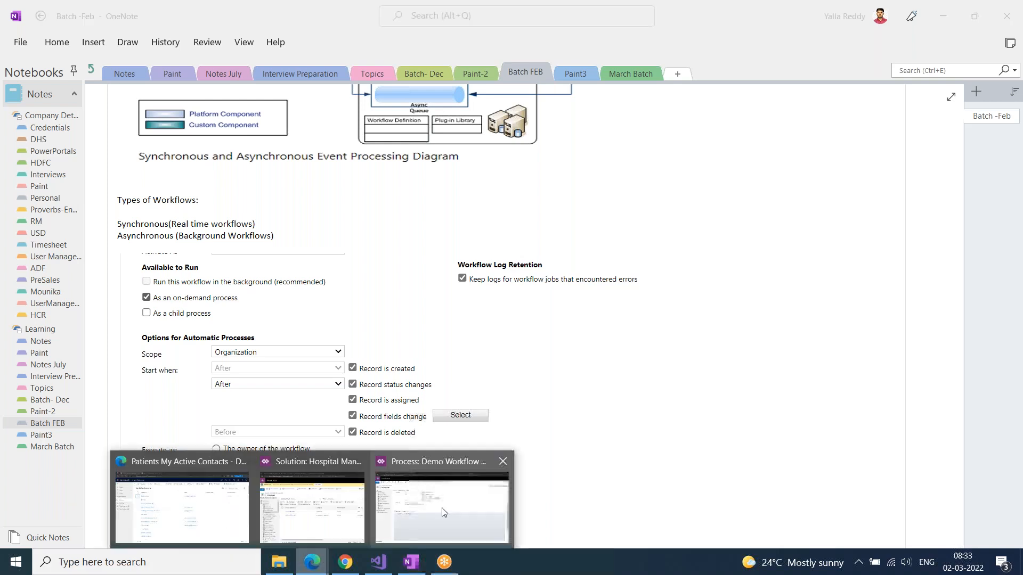
pyautogui.click(445, 511)
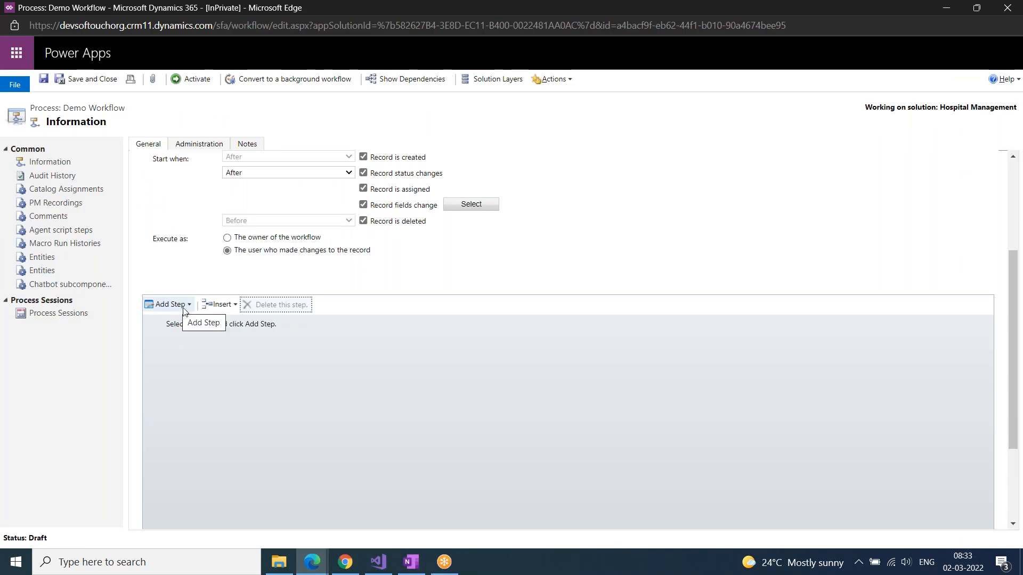
pyautogui.click(189, 308)
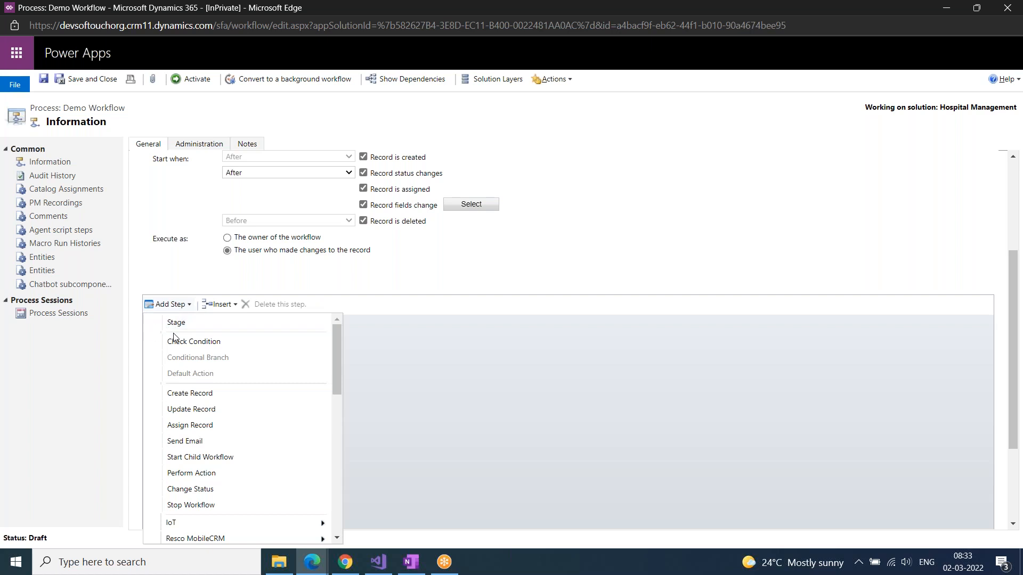
pyautogui.scroll(-1, 187, 513)
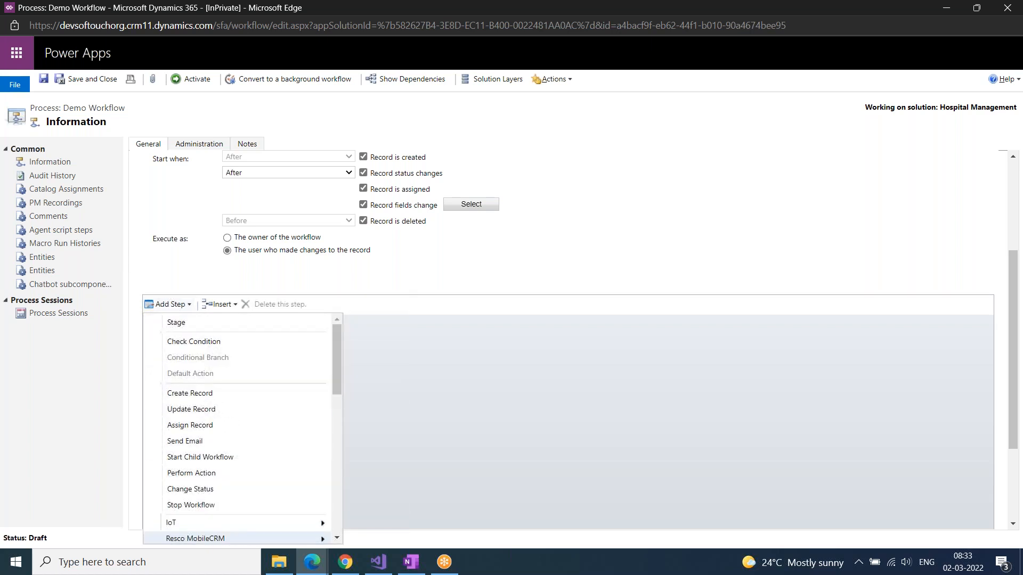
pyautogui.press('shift+super+s')
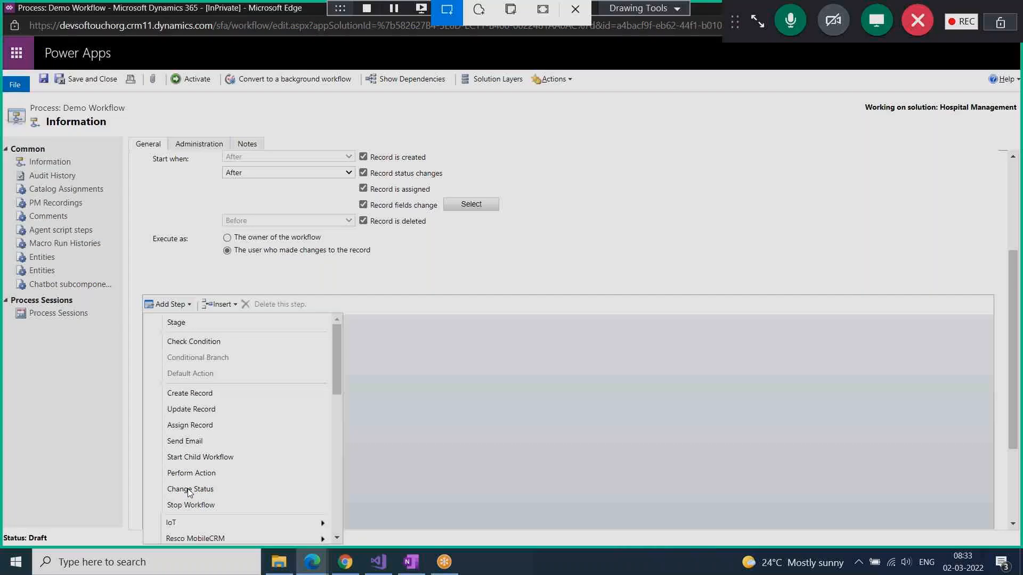
pyautogui.moveTo(134, 291); pyautogui.dragTo(362, 533)
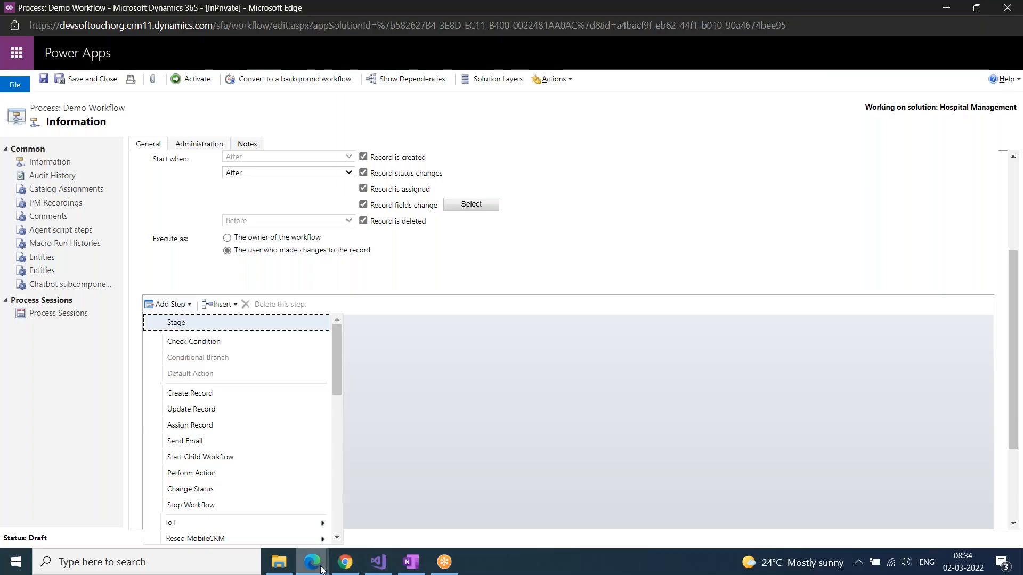
pyautogui.click(412, 562)
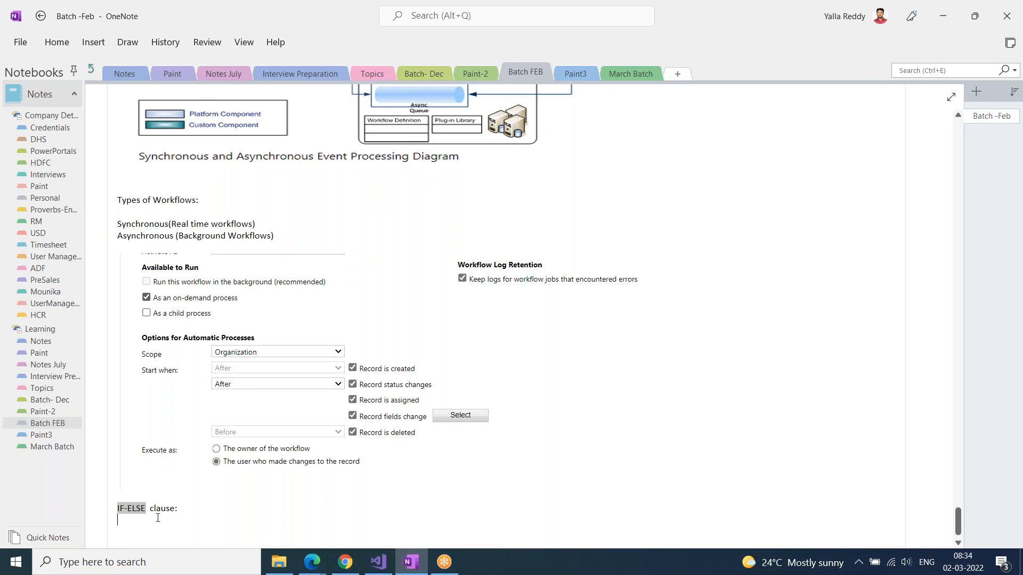
pyautogui.press('Return')
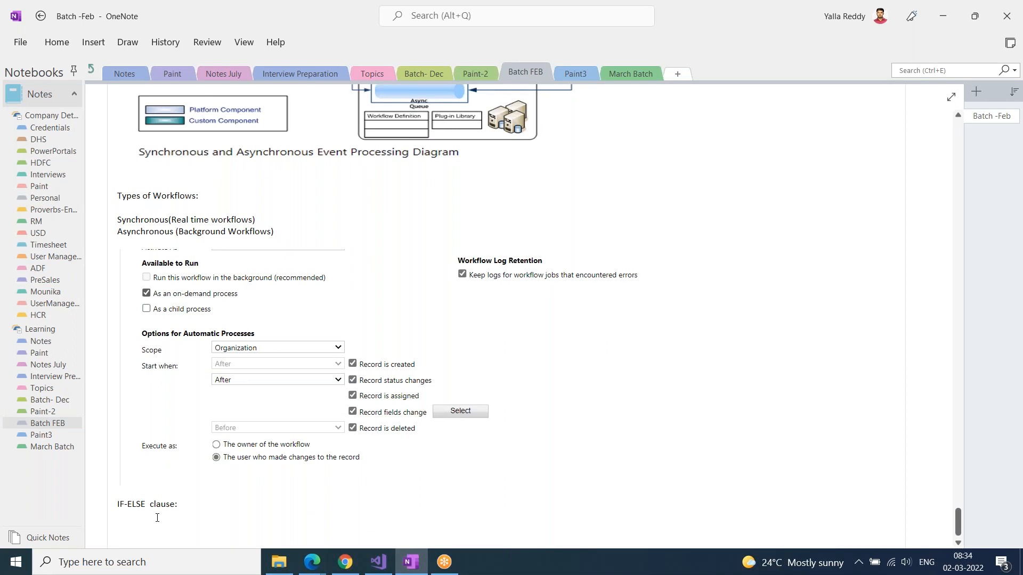
pyautogui.hotkey('ctrl', 'v')
# Step: Return to Demo Workflow and add a stage described as "This is demo stage"
pyautogui.hotkey('alt', 'Tab')
pyautogui.click(217, 326)
pyautogui.press('Return')
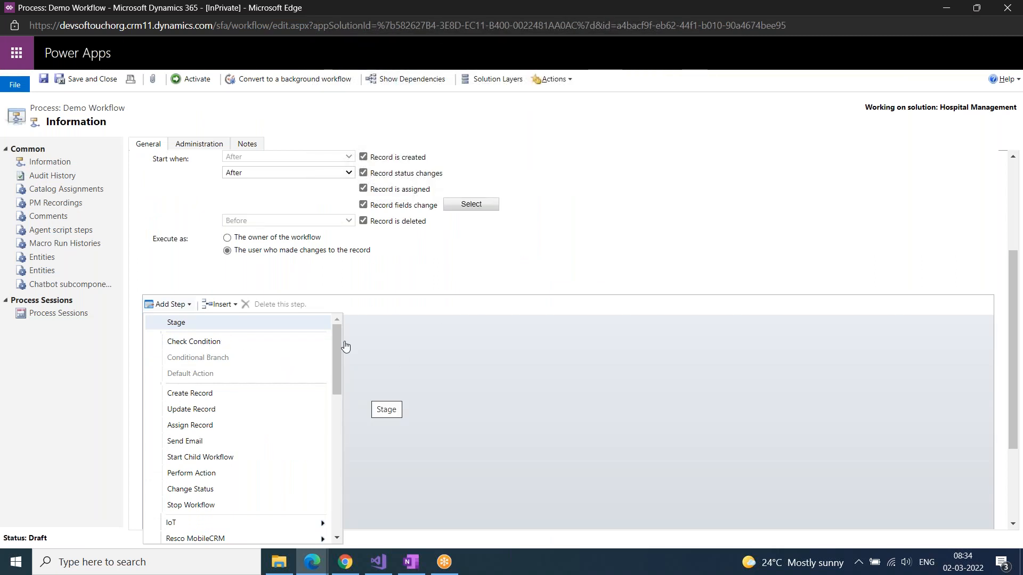
pyautogui.click(213, 323)
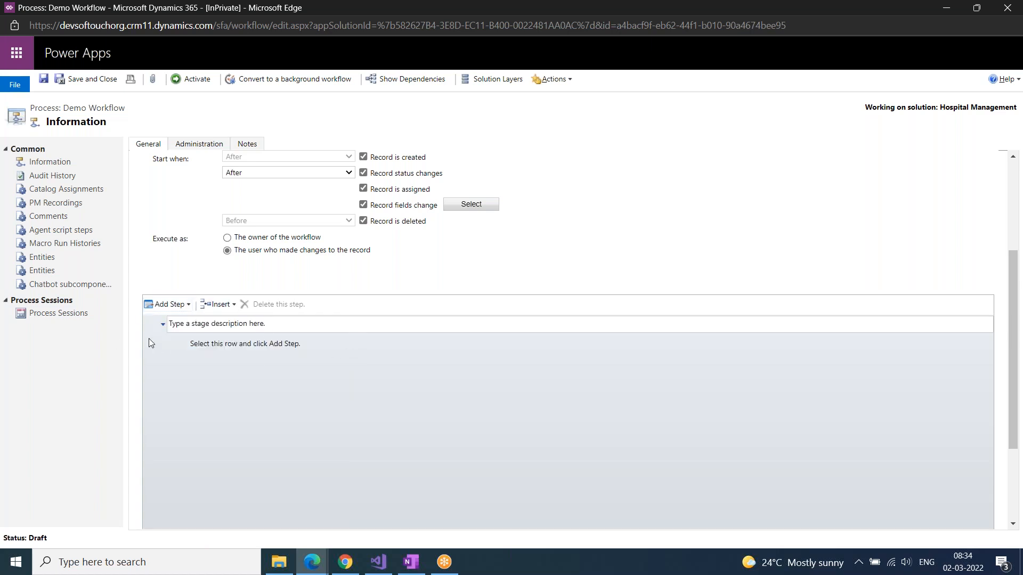
pyautogui.click(281, 327)
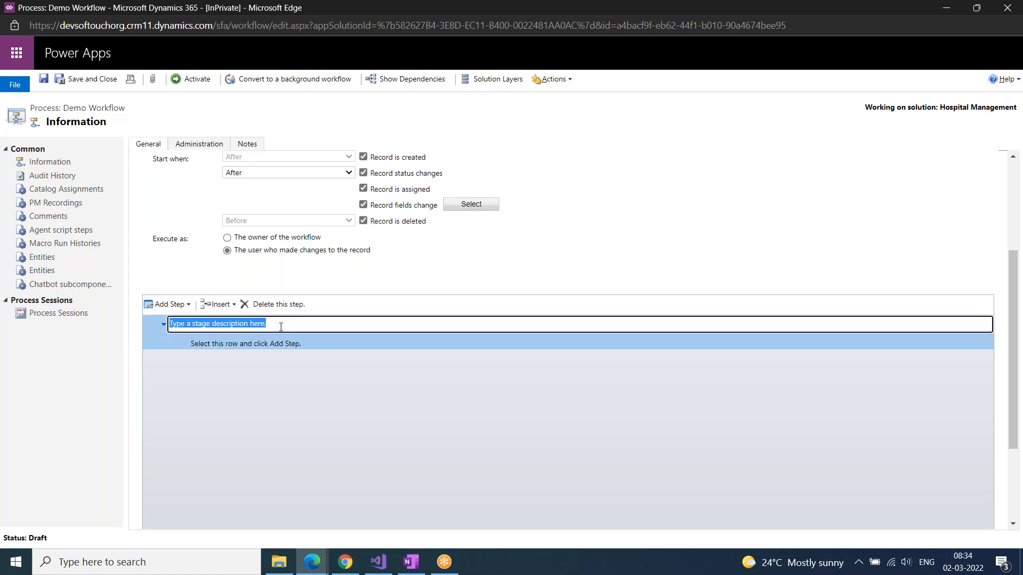
pyautogui.write('Rhis ')
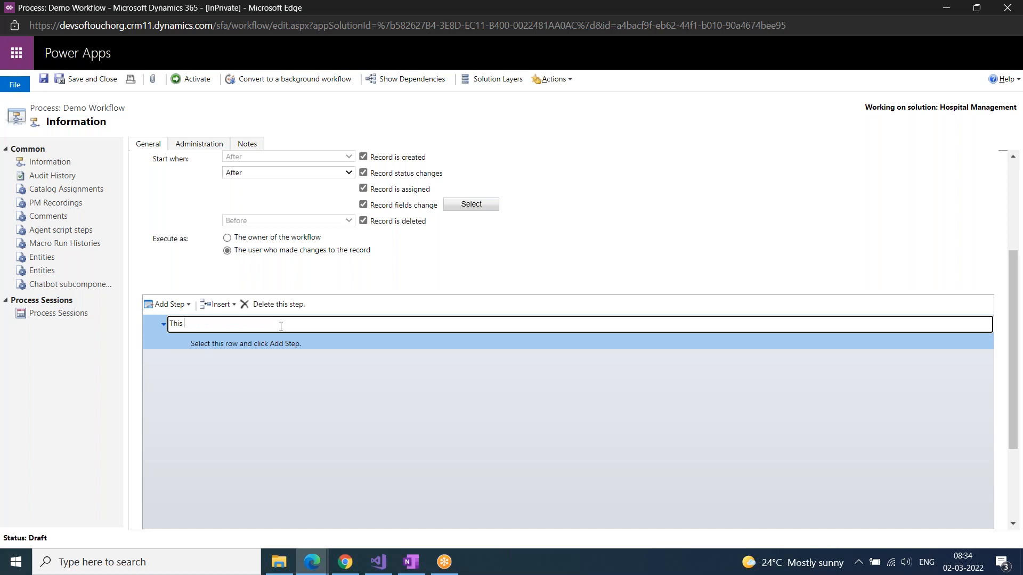
pyautogui.write('is demo starg')
pyautogui.press('BackSpace')
pyautogui.press('BackSpace')
pyautogui.write('ge')
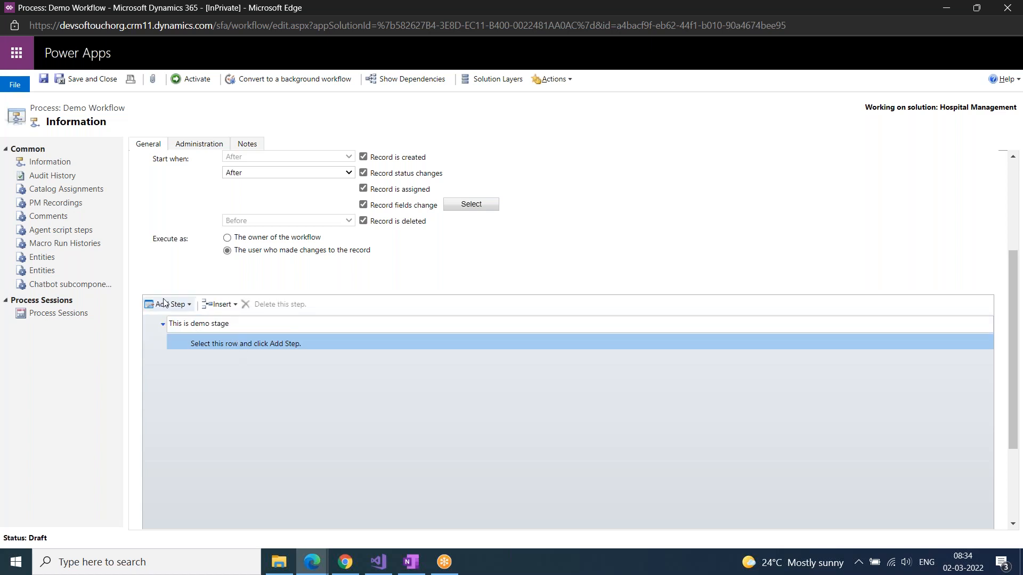
# Step: Add an Update Record step for Patient inside the demo stage, followed by a Create Record step
pyautogui.click(187, 305)
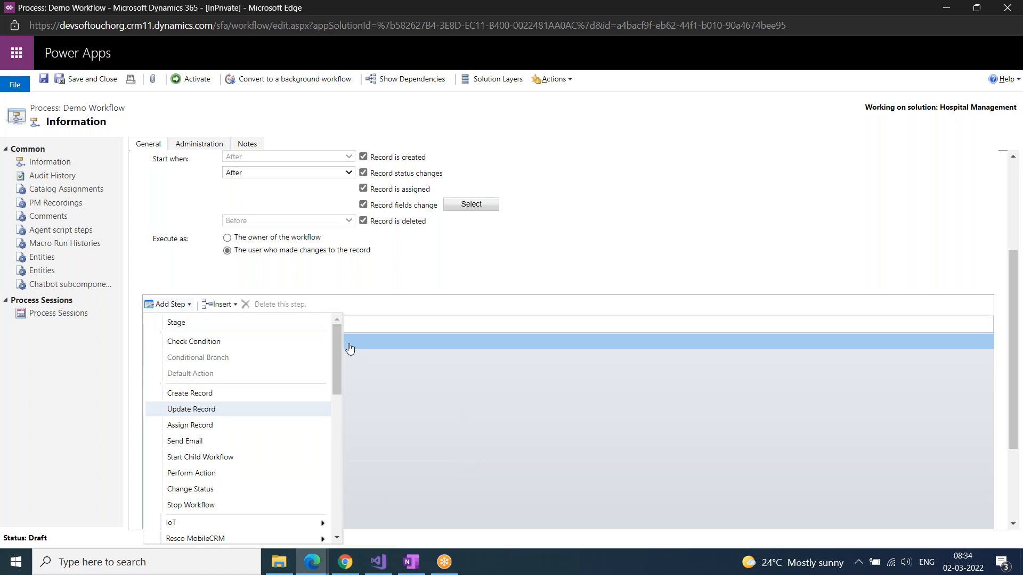
pyautogui.click(191, 409)
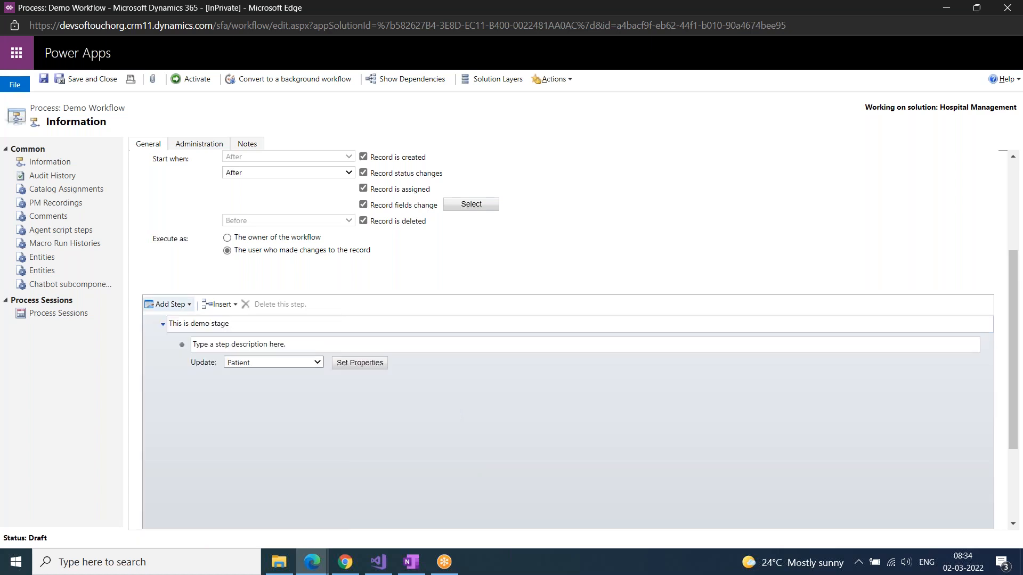
pyautogui.click(189, 305)
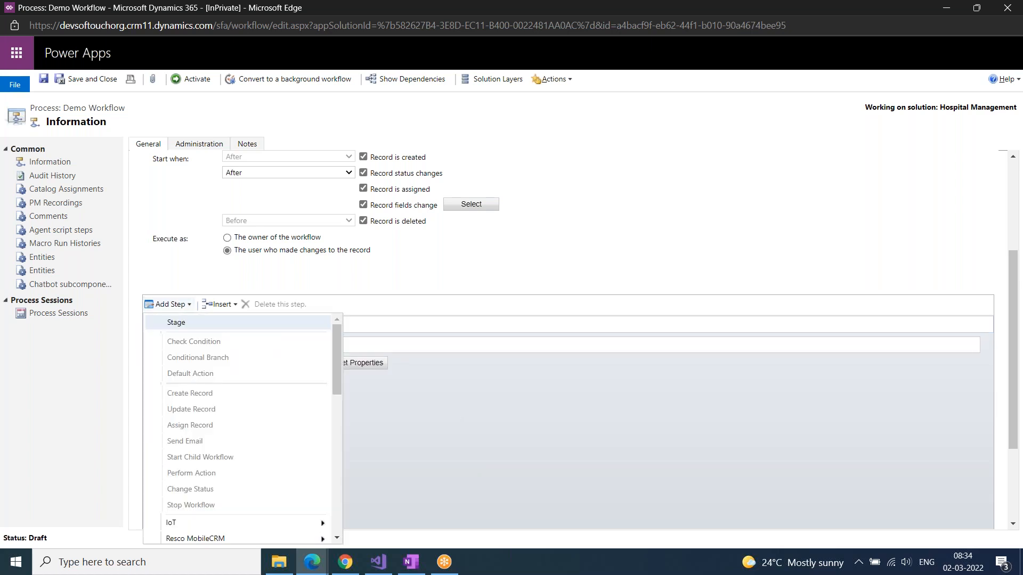
pyautogui.click(388, 406)
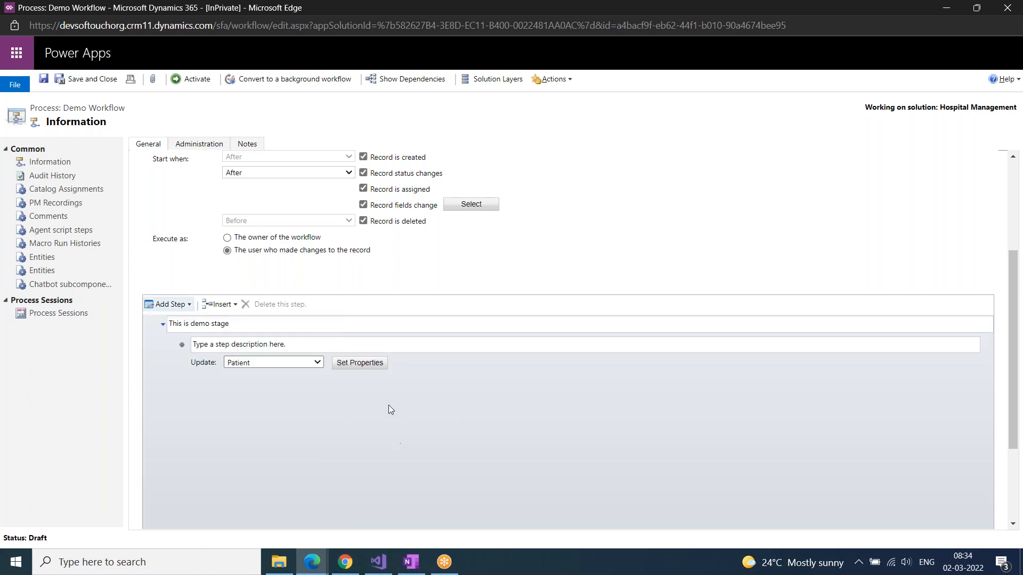
pyautogui.click(200, 360)
pyautogui.click(170, 304)
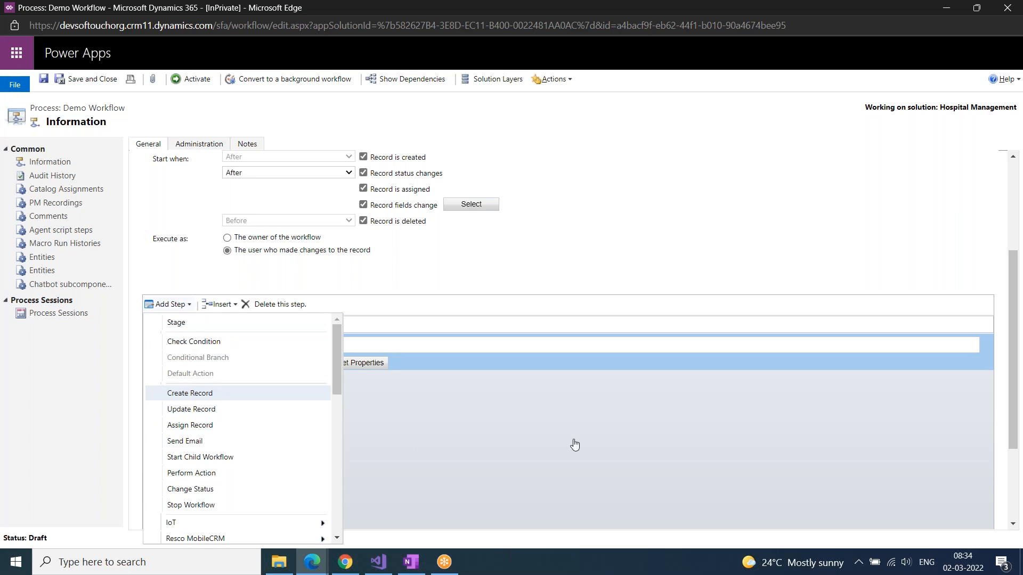
pyautogui.click(190, 393)
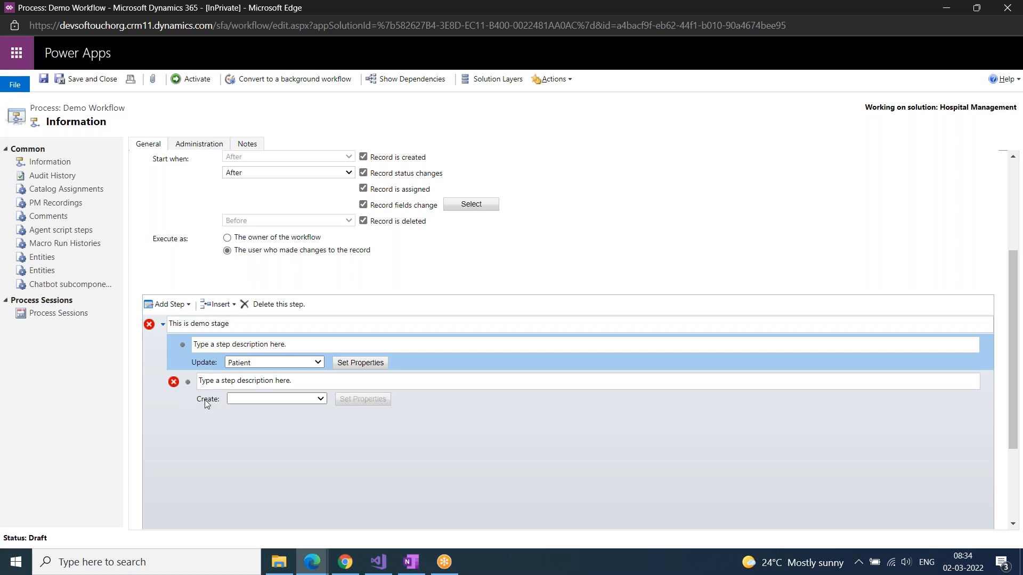
# Step: Add a second, undescribed stage below the demo stage and collapse both stages
pyautogui.click(162, 325)
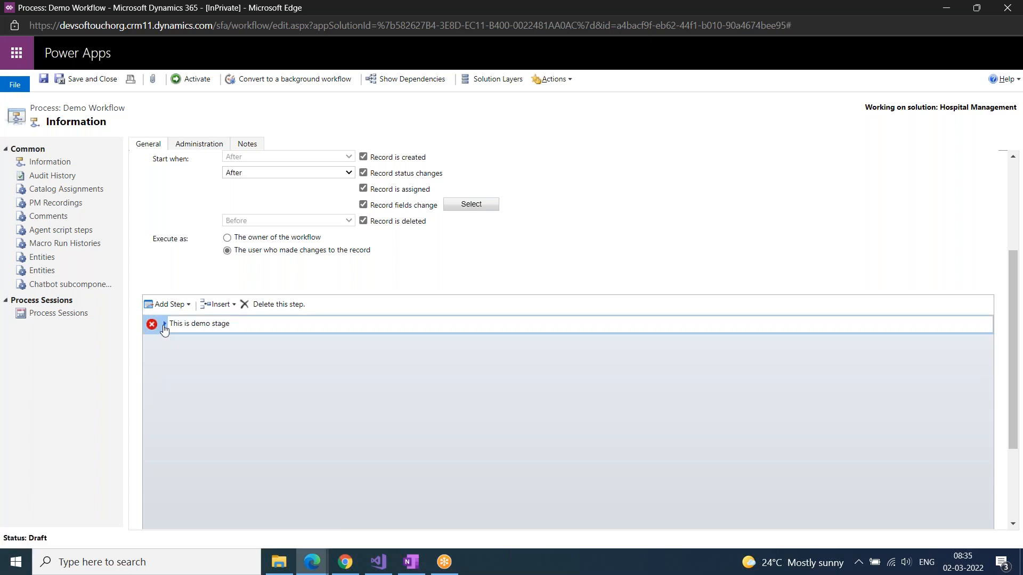
pyautogui.click(164, 325)
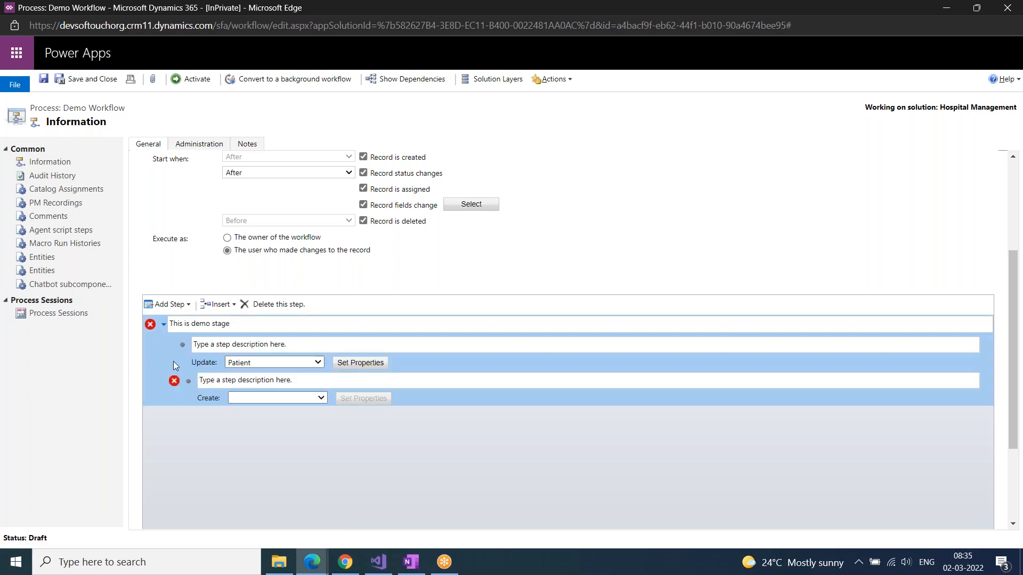
pyautogui.click(185, 307)
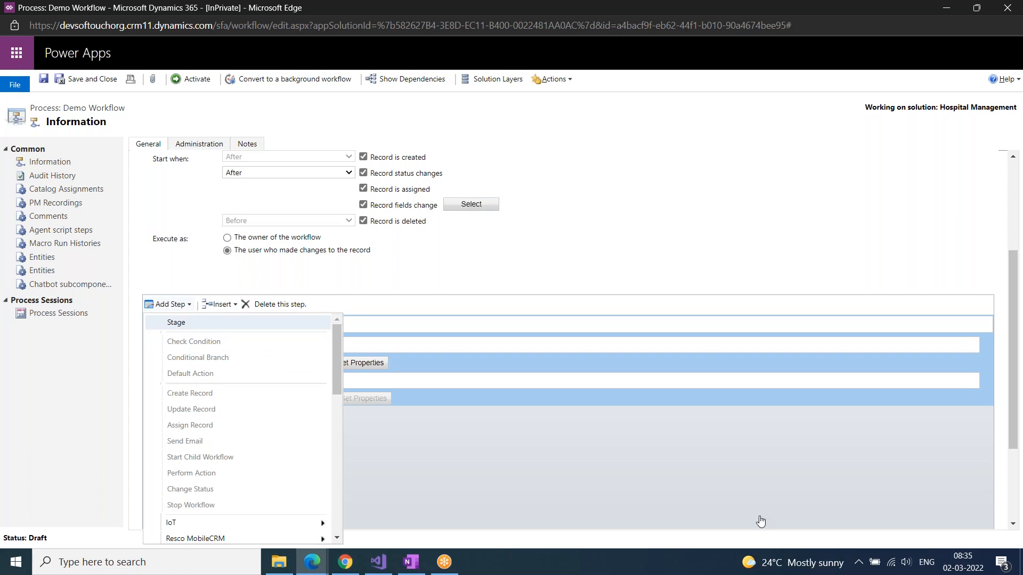
pyautogui.press('Return')
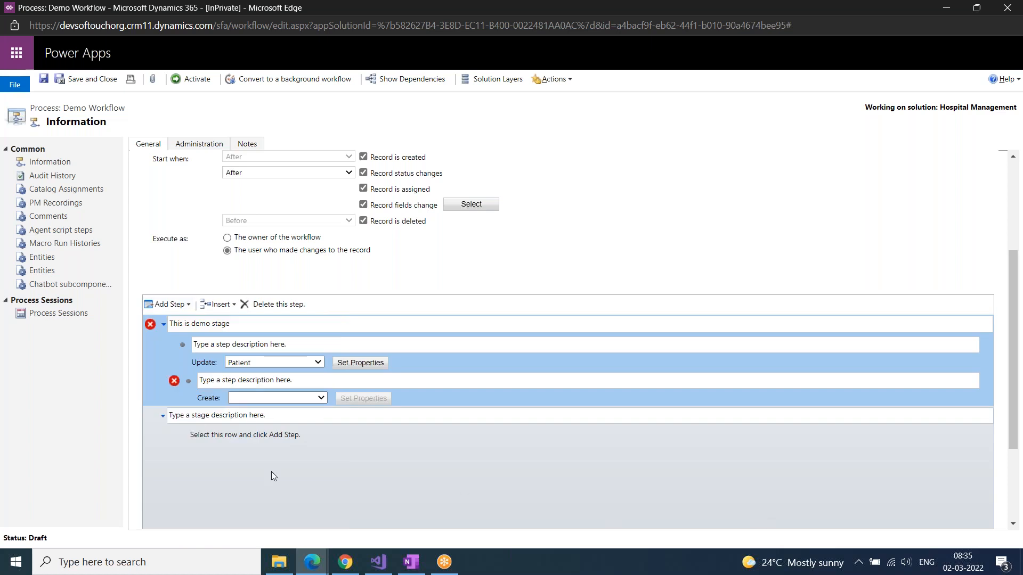
pyautogui.click(164, 324)
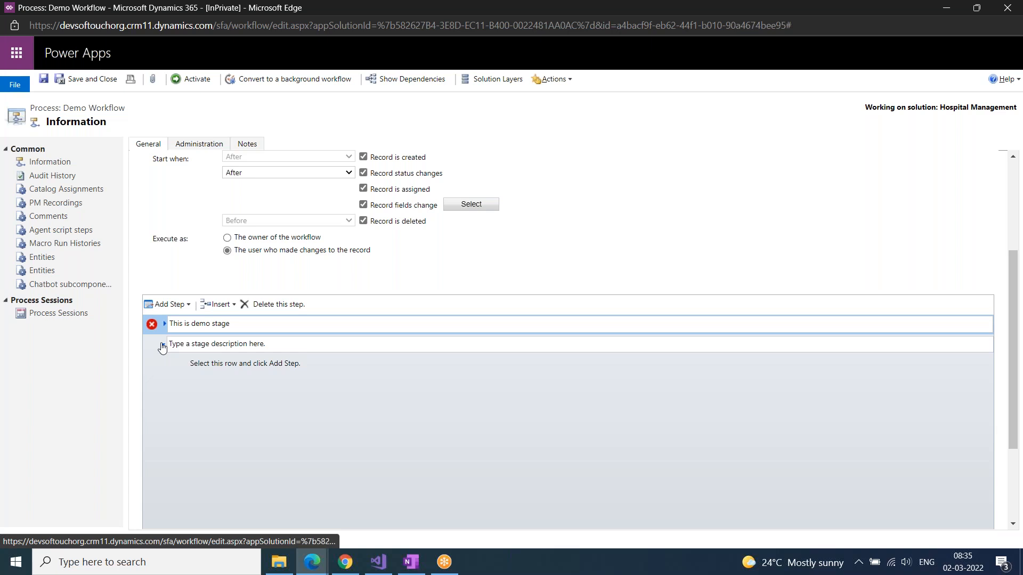
pyautogui.click(163, 345)
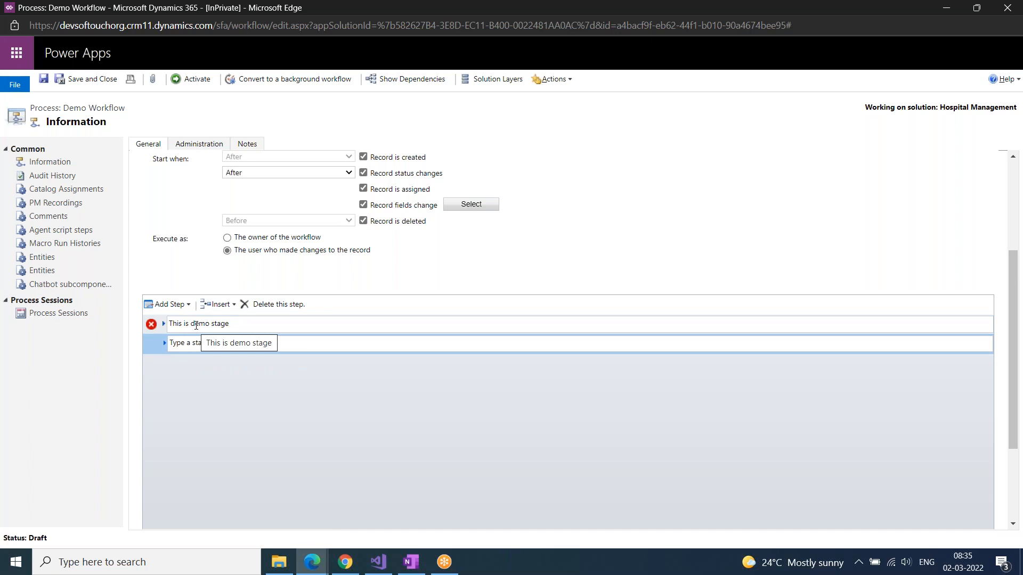
# Step: Expand the demo stage and examine its description and the Update and Create steps it contains
pyautogui.click(164, 324)
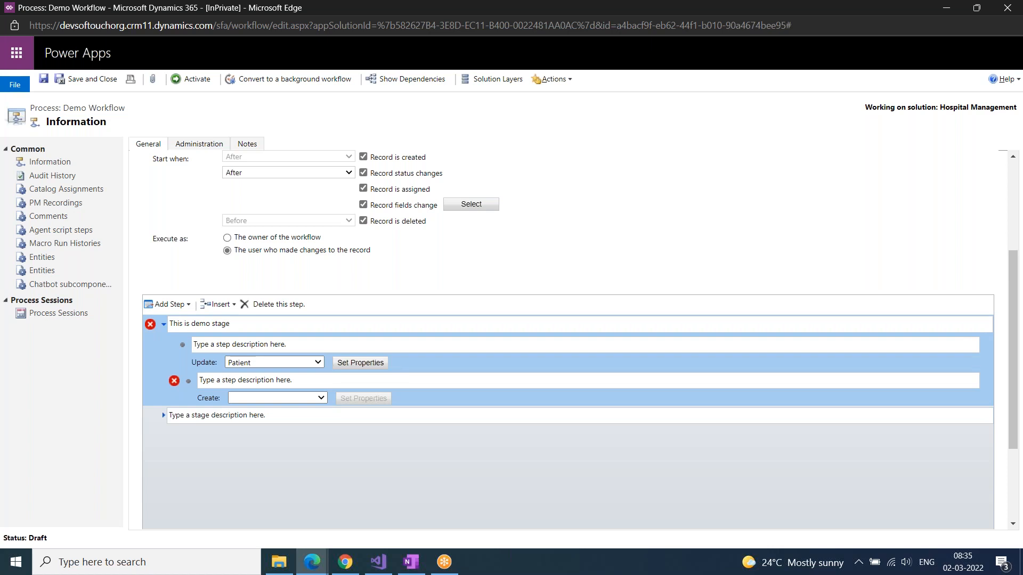
pyautogui.click(252, 324)
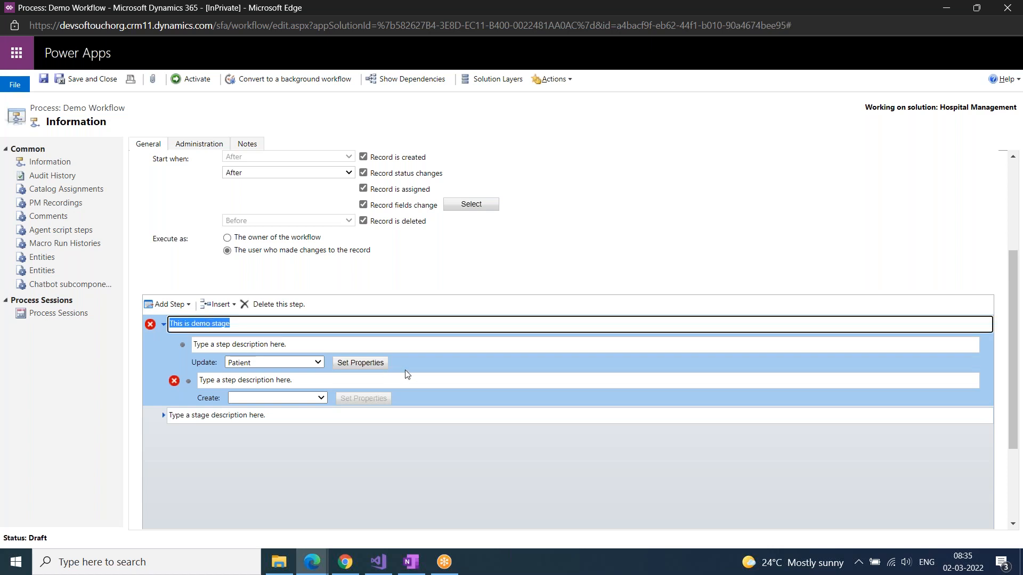
pyautogui.click(420, 363)
pyautogui.moveTo(222, 344); pyautogui.dragTo(324, 359)
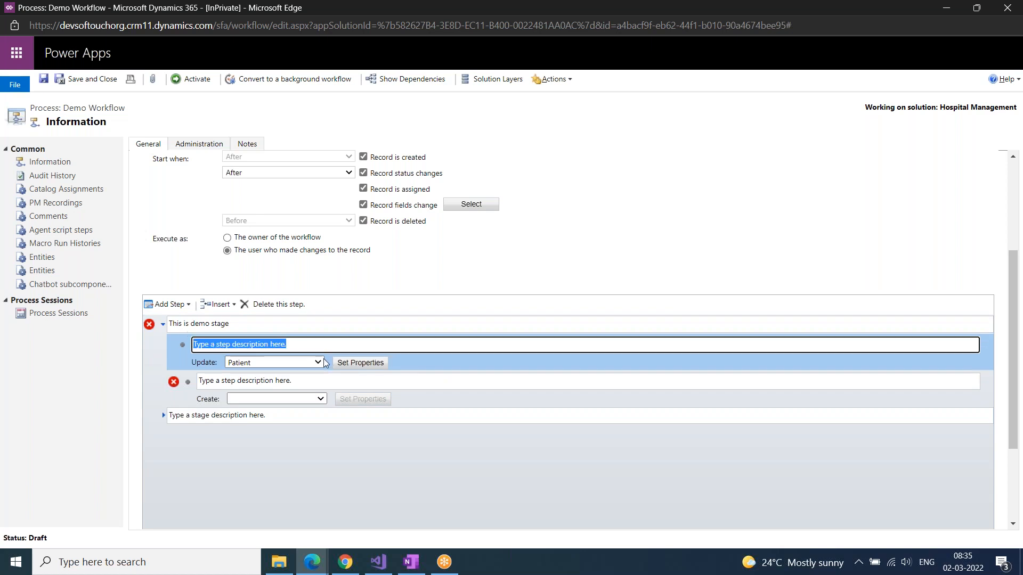
pyautogui.click(163, 329)
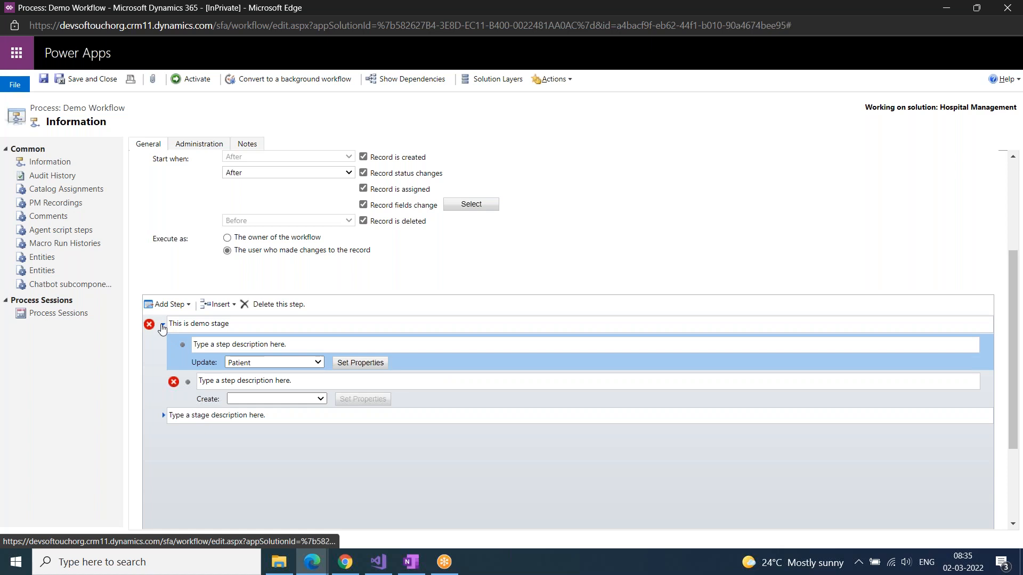
pyautogui.click(162, 328)
pyautogui.click(164, 323)
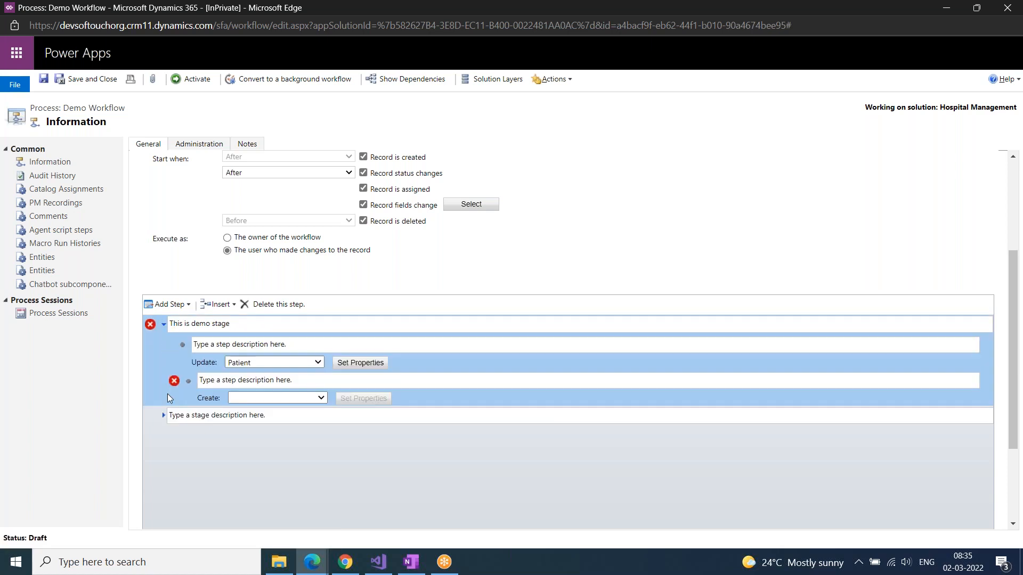
# Step: Delete the empty second stage from the workflow
pyautogui.click(163, 414)
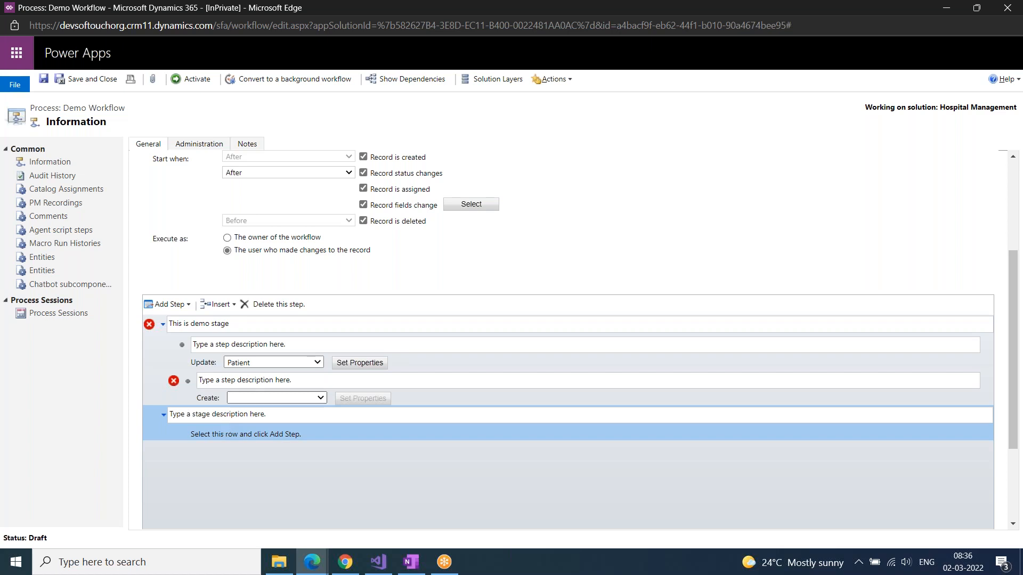
pyautogui.click(278, 306)
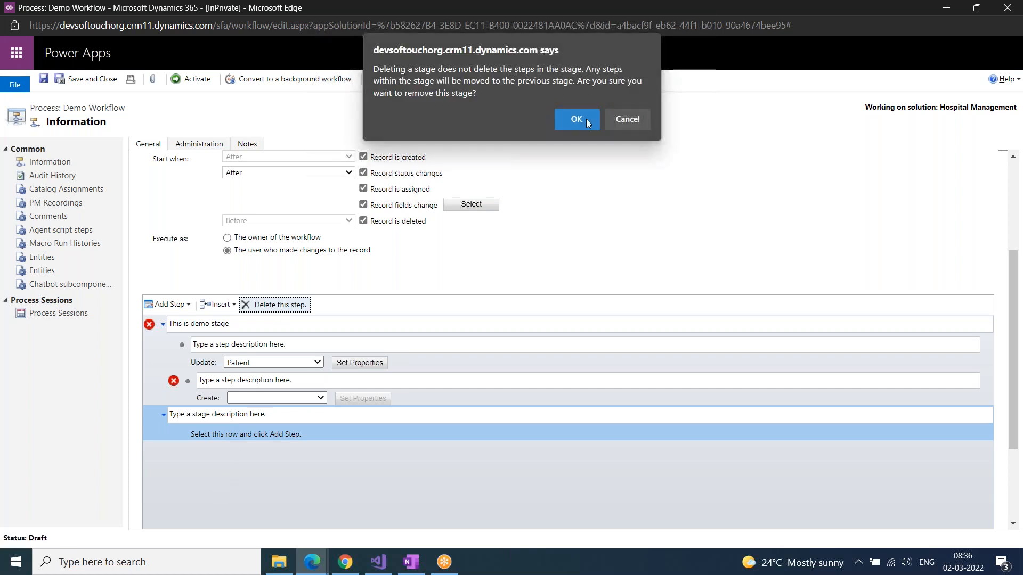
pyautogui.click(585, 119)
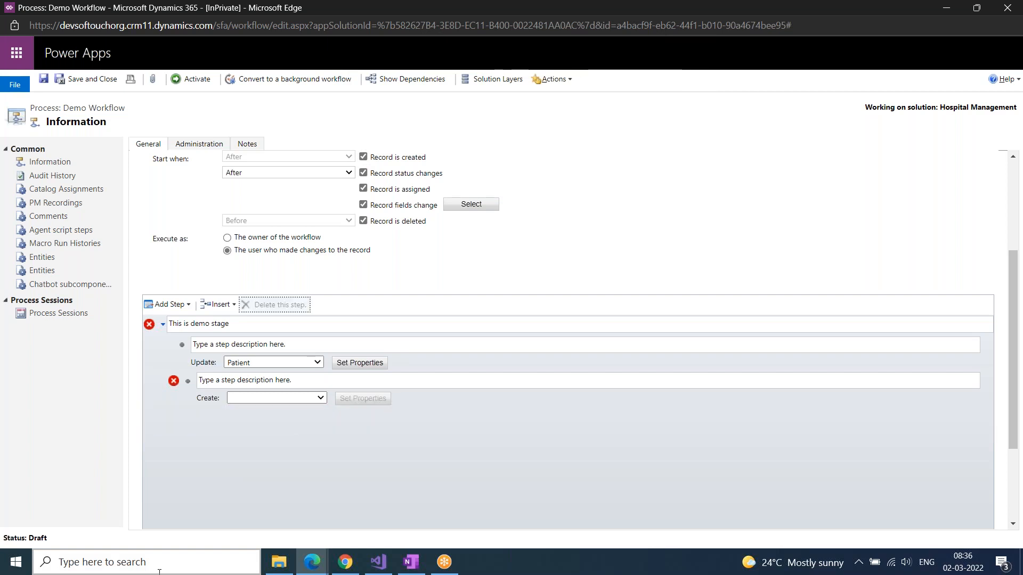
# Step: Delete the unconfigured Create Record step from the demo stage
pyautogui.click(199, 391)
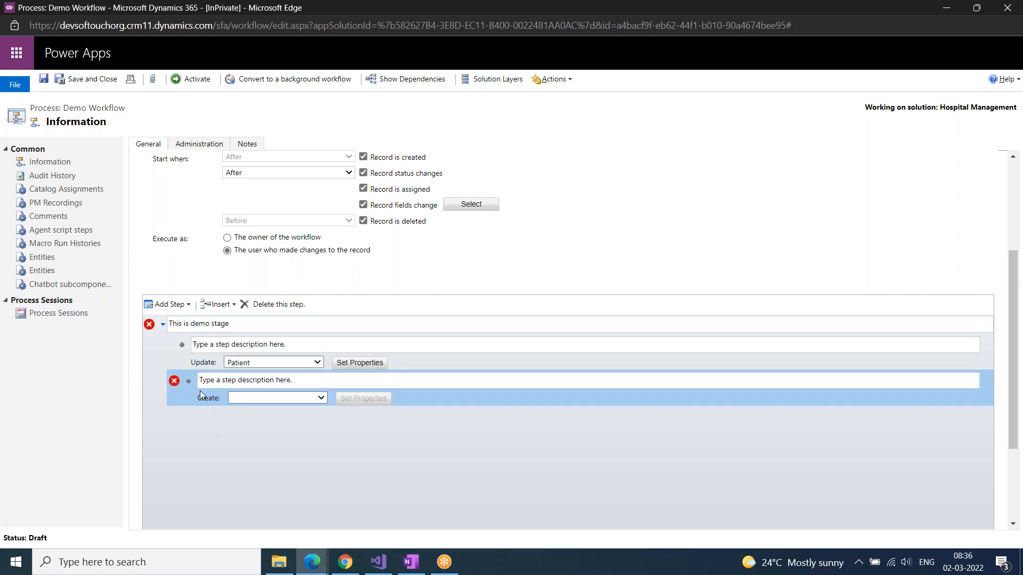
pyautogui.click(262, 308)
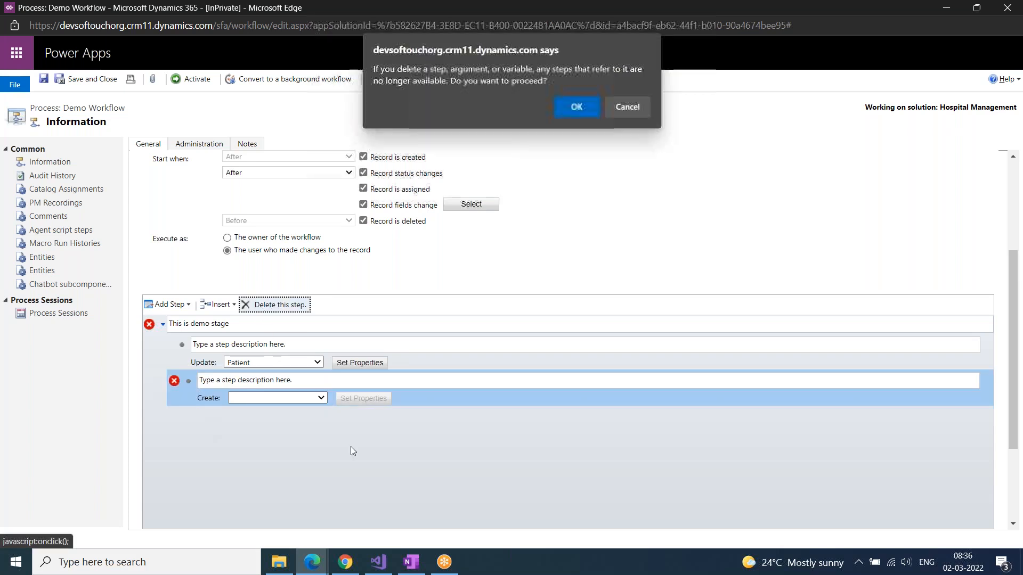
pyautogui.click(576, 110)
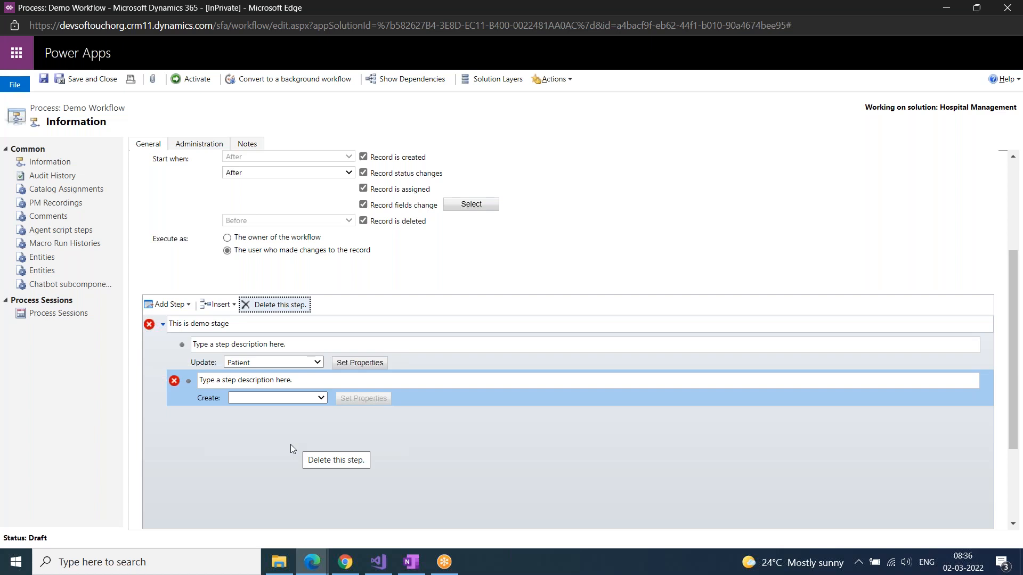
# Step: Clear all automatic start triggers: record created, status changes, assigned, fields change and deleted
pyautogui.scroll(3, 289, 445)
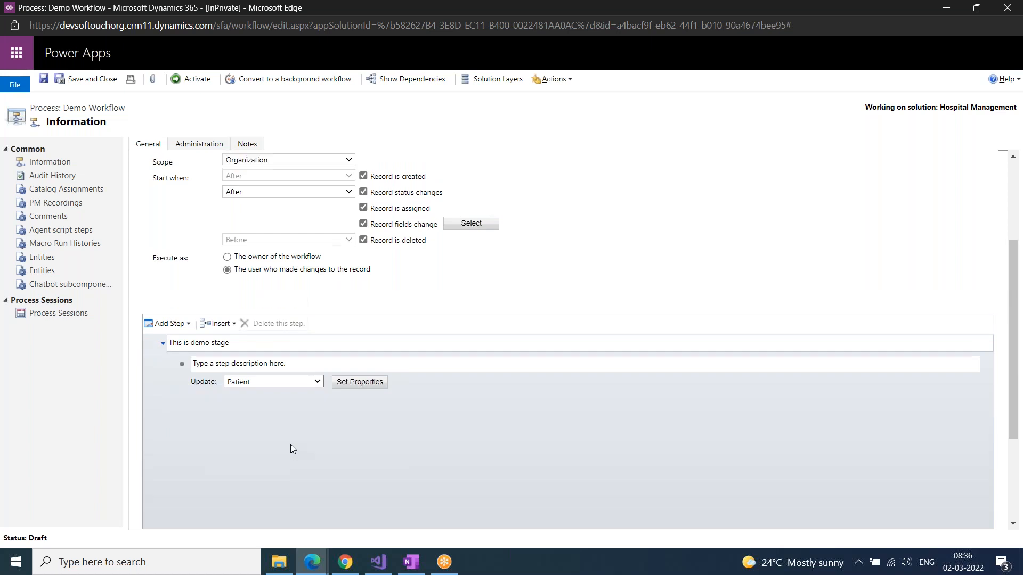
pyautogui.click(373, 329)
pyautogui.click(374, 345)
pyautogui.click(376, 365)
pyautogui.click(374, 376)
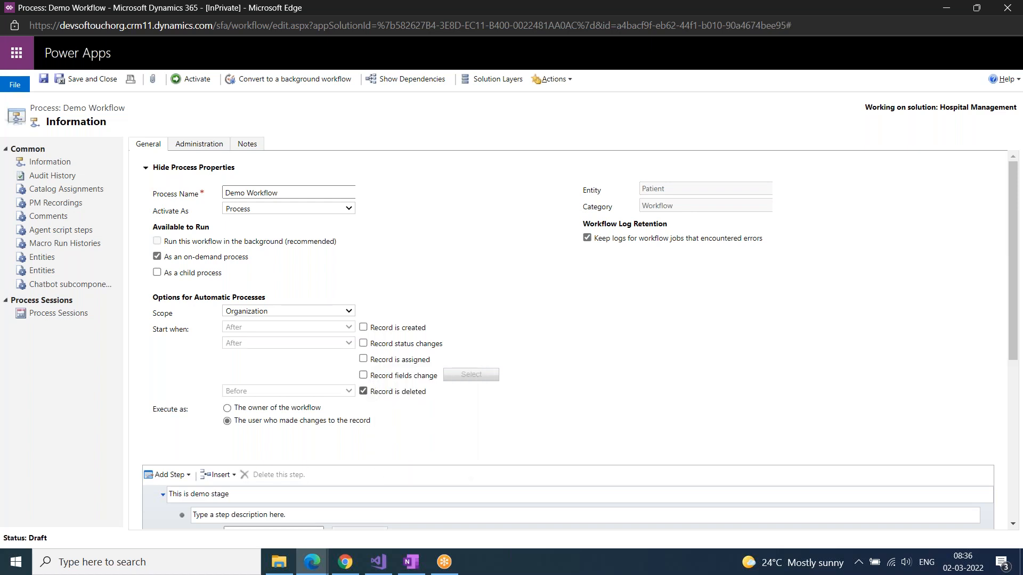
pyautogui.click(363, 393)
# Step: Delete the Patient Update Record step from the demo stage
pyautogui.scroll(-1, 432, 527)
pyautogui.scroll(-3, 431, 528)
pyautogui.click(199, 354)
pyautogui.click(270, 307)
pyautogui.click(577, 100)
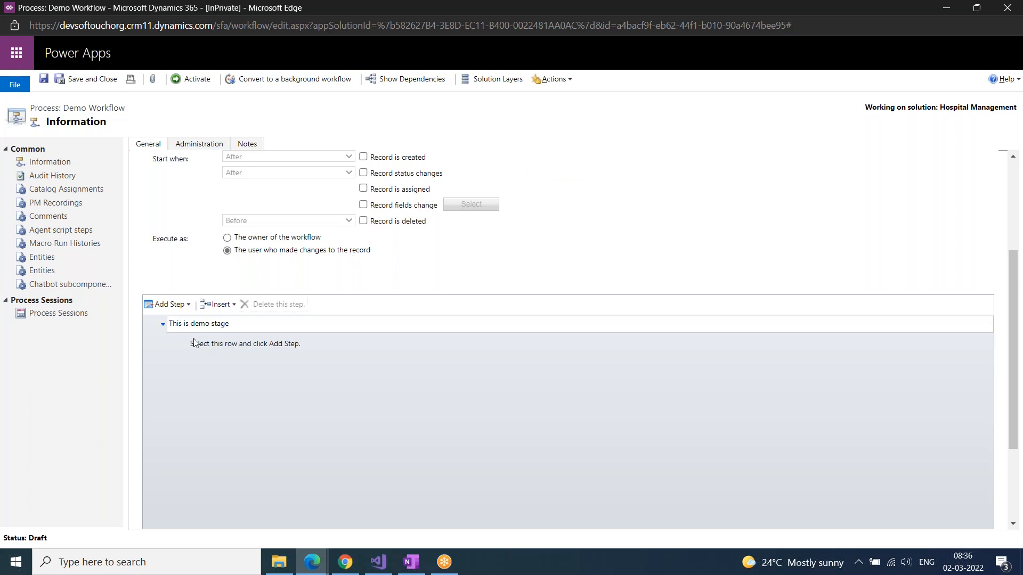
# Step: Add a Check Condition step inside the demo stage
pyautogui.click(212, 346)
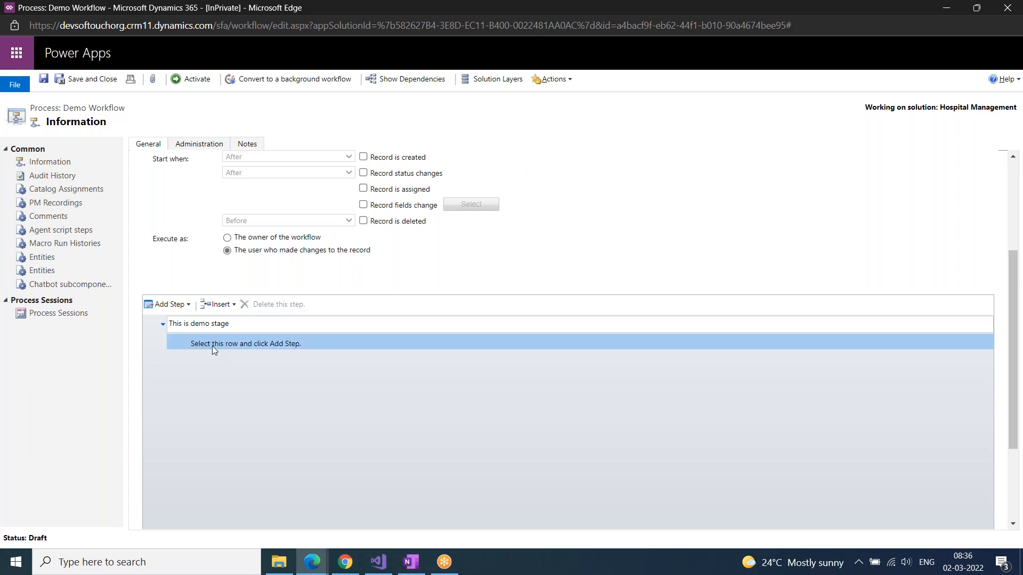
pyautogui.click(189, 304)
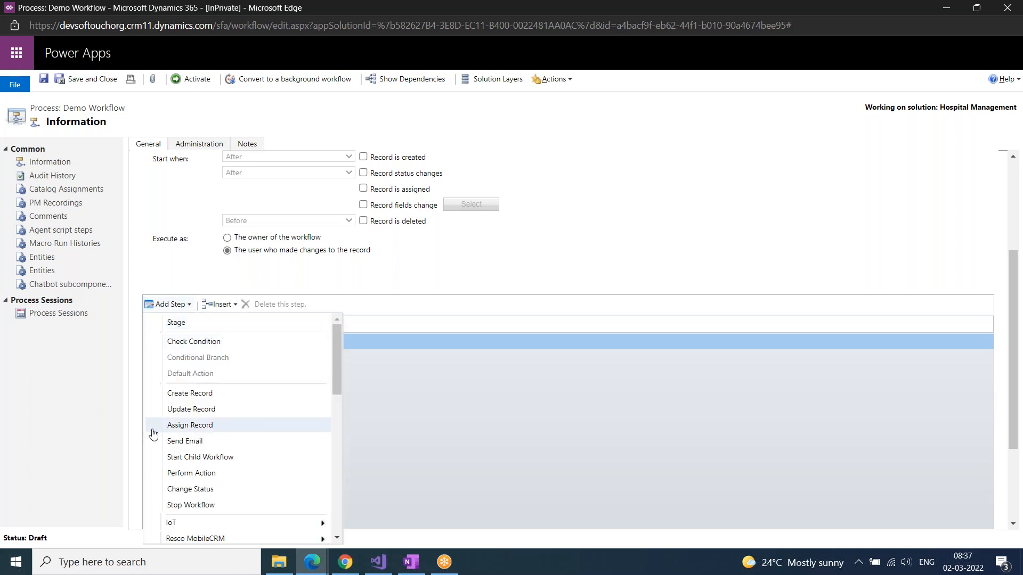
pyautogui.click(193, 343)
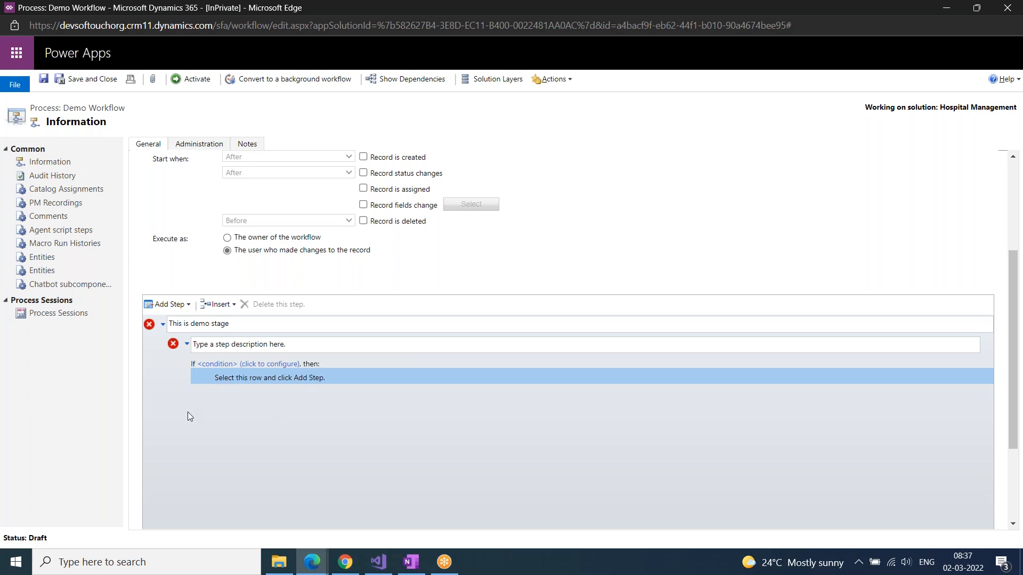
# Step: Configure the if condition as Patient Decease Equals "Cancer" and save it
pyautogui.click(255, 366)
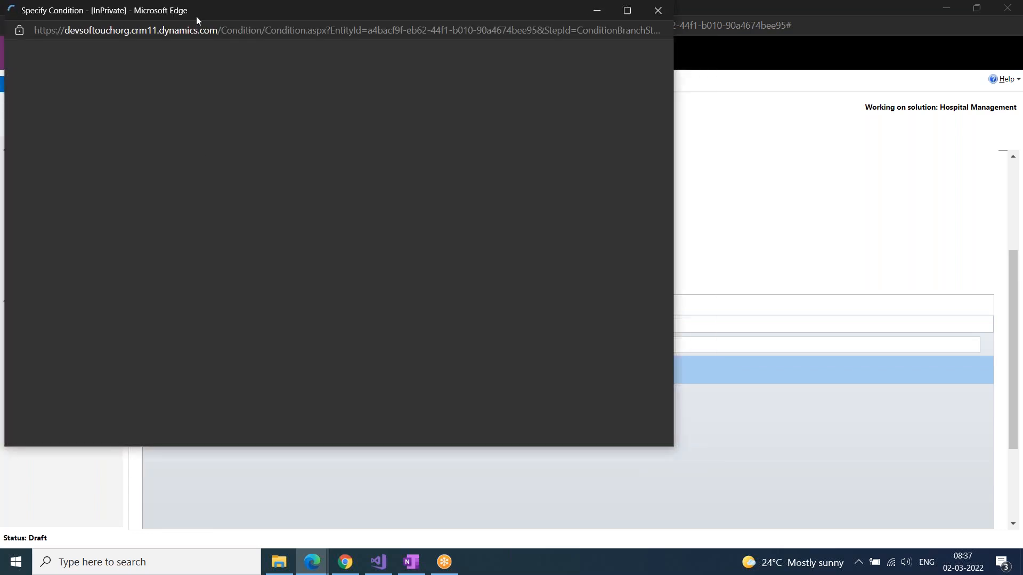
pyautogui.moveTo(196, 16); pyautogui.dragTo(493, 121)
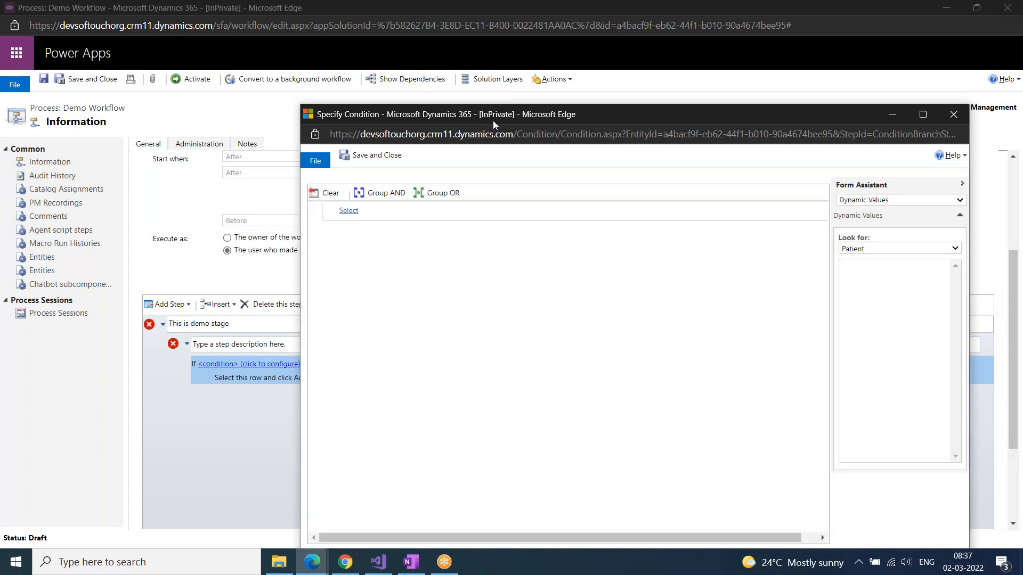
pyautogui.click(380, 209)
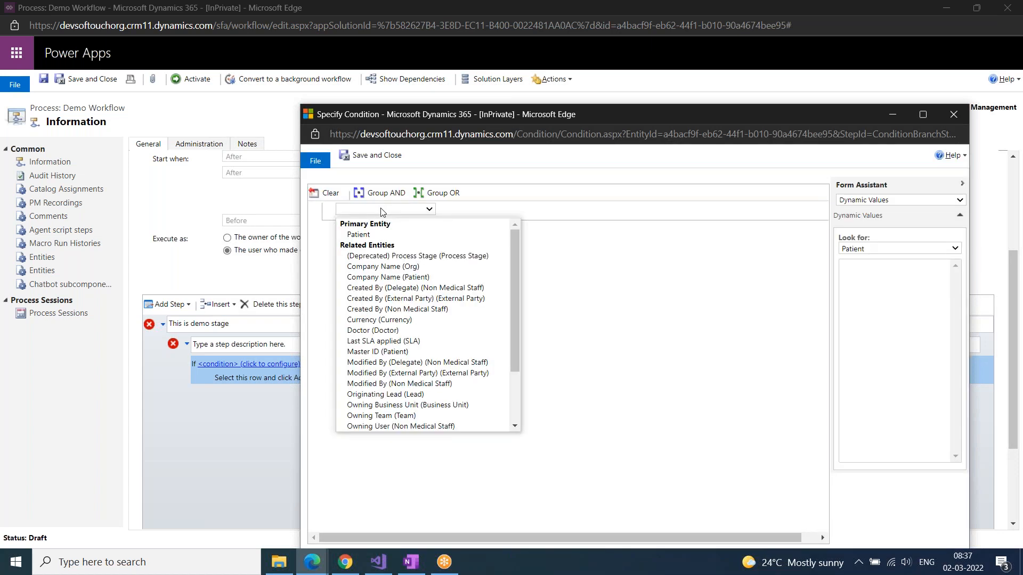
pyautogui.click(370, 234)
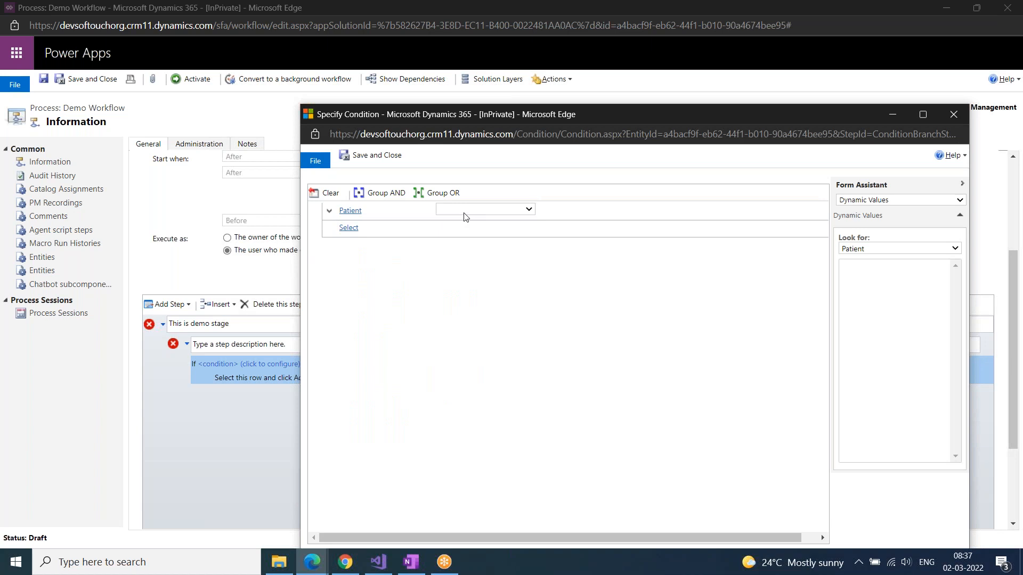
pyautogui.click(464, 211)
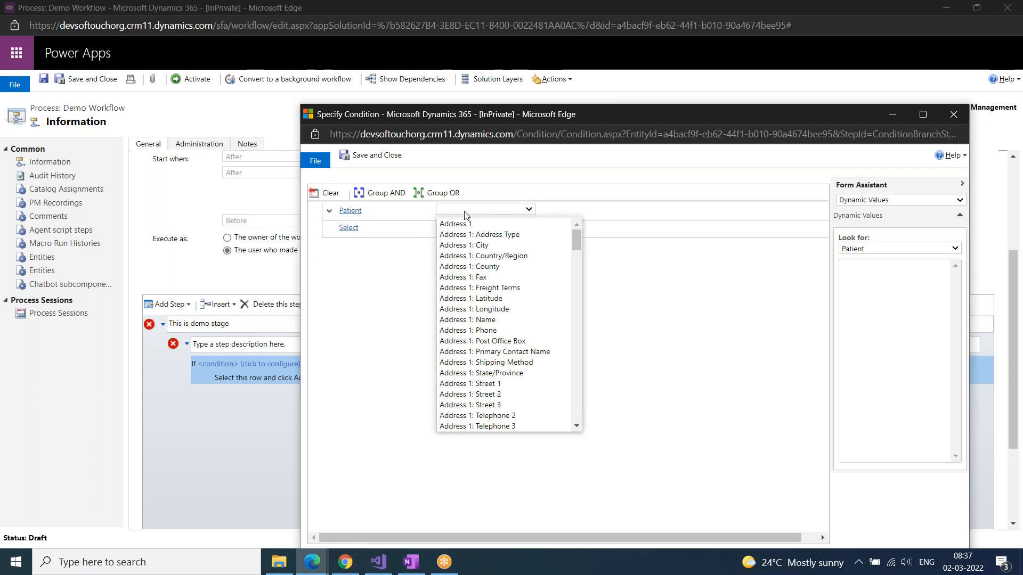
pyautogui.press('d')
pyautogui.click(465, 214)
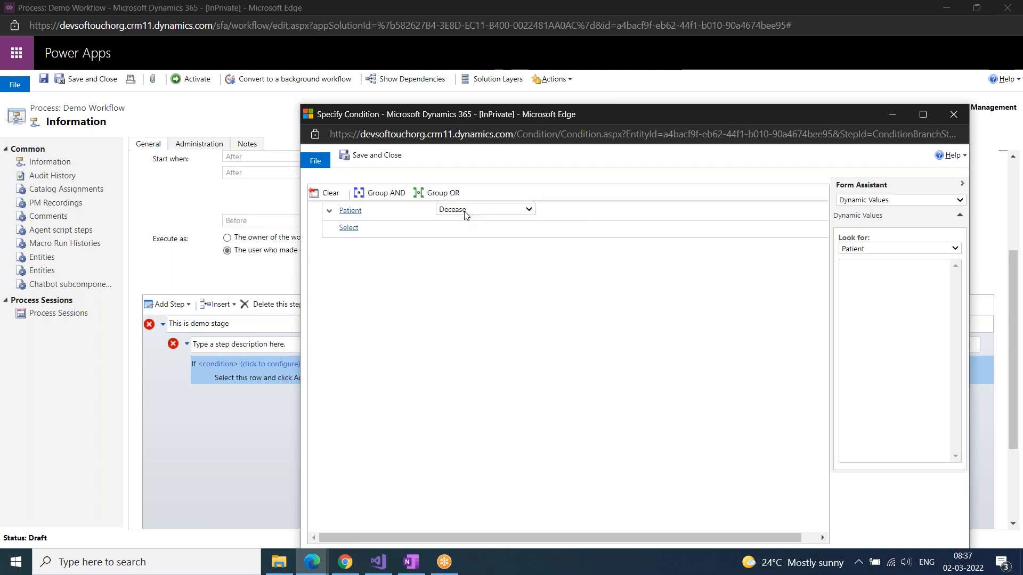
pyautogui.click(560, 211)
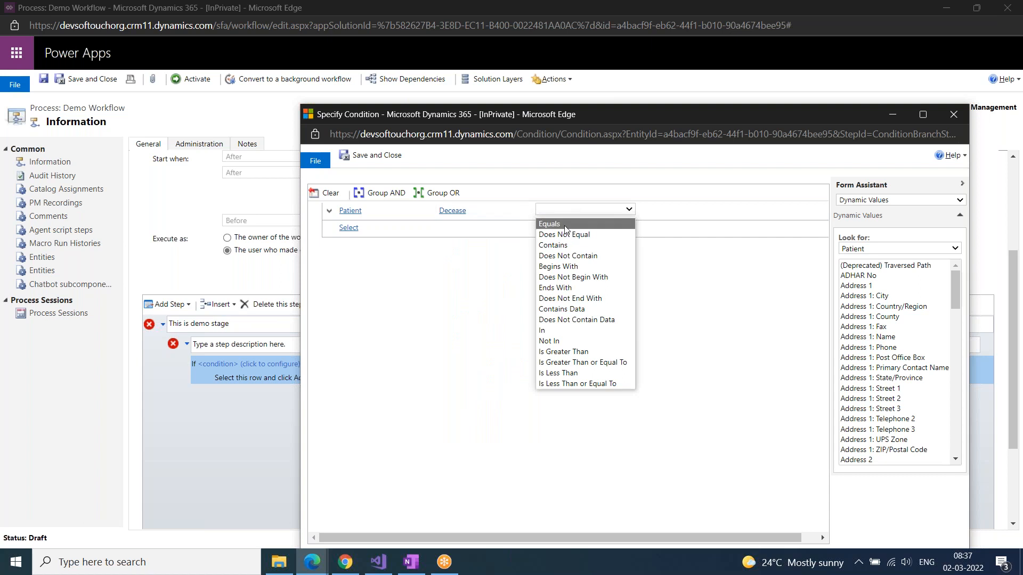
pyautogui.click(564, 224)
pyautogui.click(666, 209)
pyautogui.write('Ca')
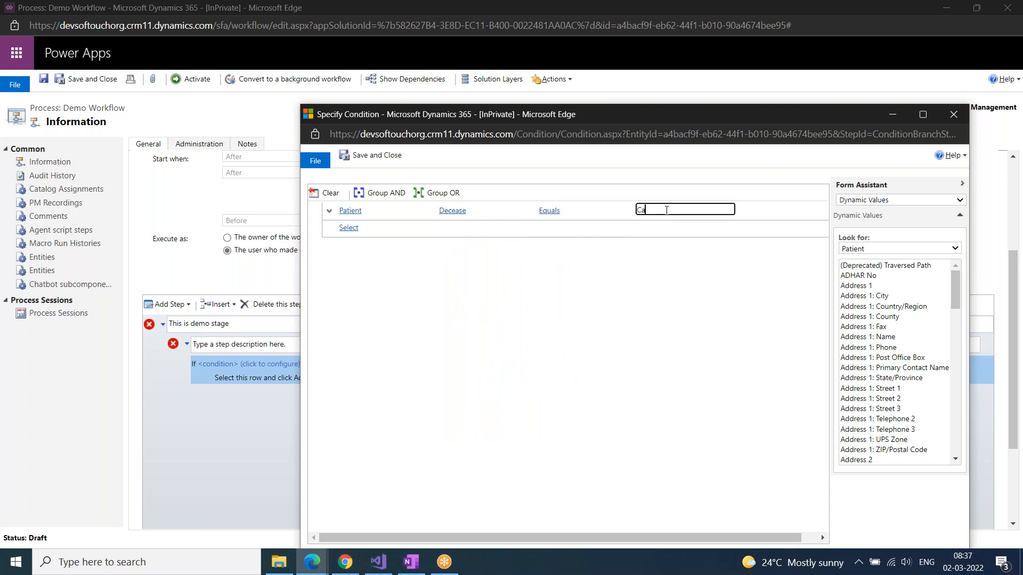
pyautogui.write('ncer')
pyautogui.click(369, 158)
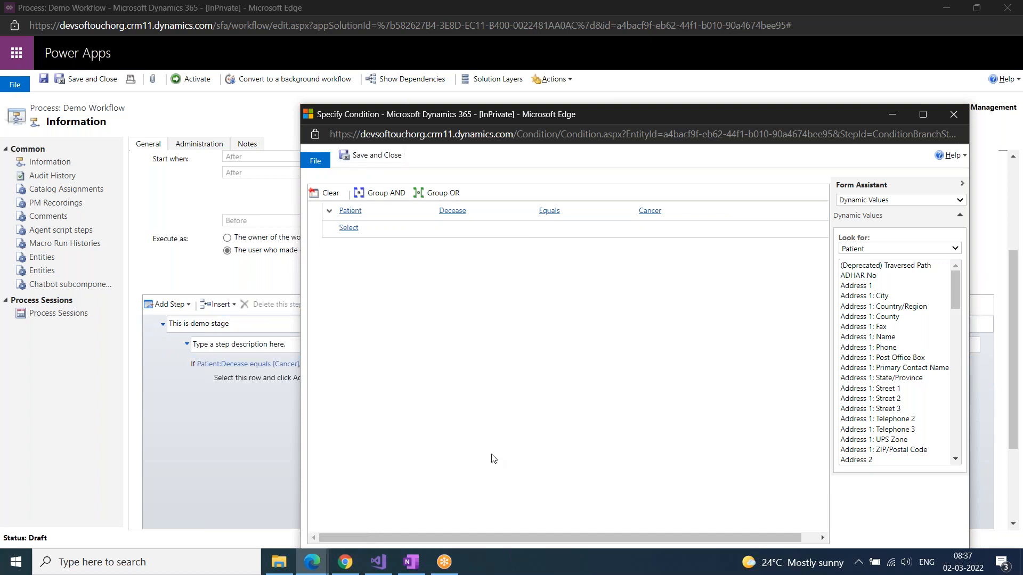
# Step: Add a Send Email step with Create New Message under the Cancer condition and open its properties
pyautogui.click(226, 375)
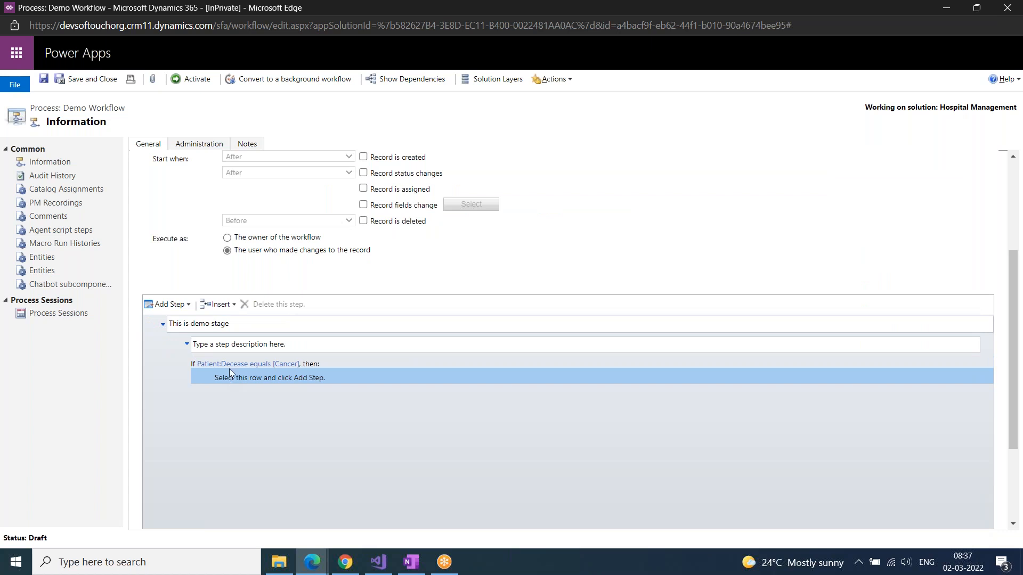
pyautogui.click(189, 305)
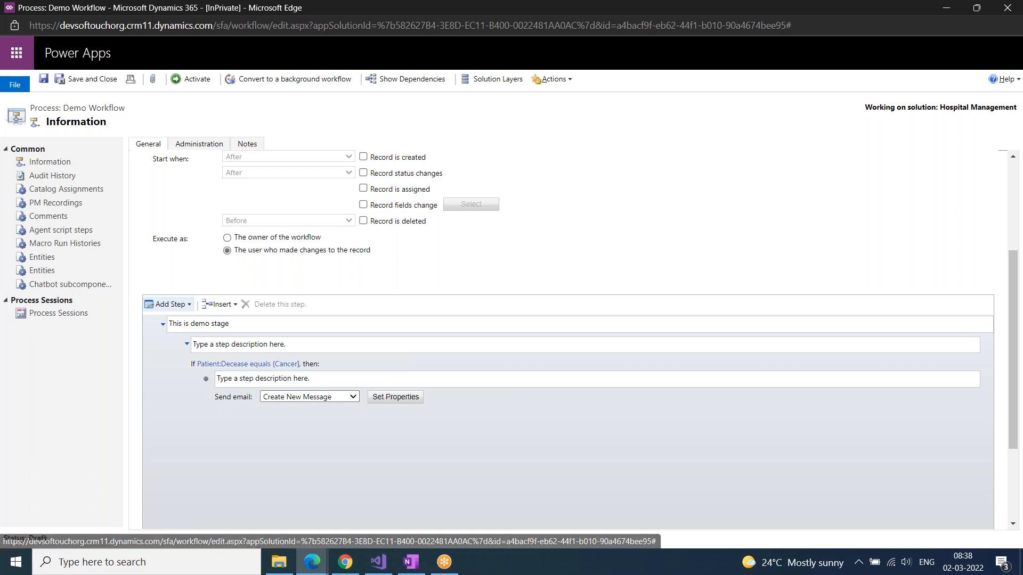
pyautogui.click(394, 398)
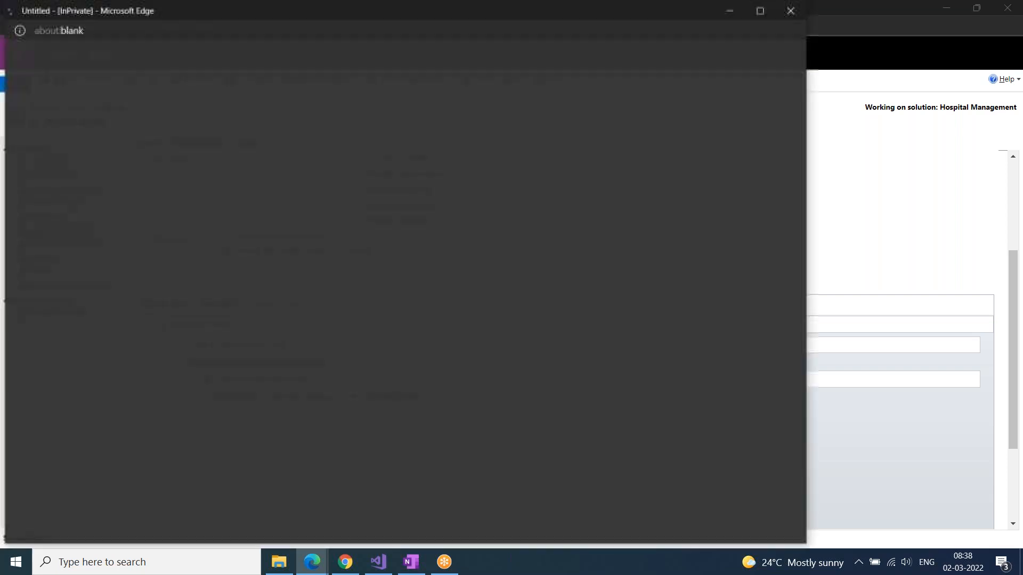
pyautogui.moveTo(258, 14); pyautogui.dragTo(344, 110)
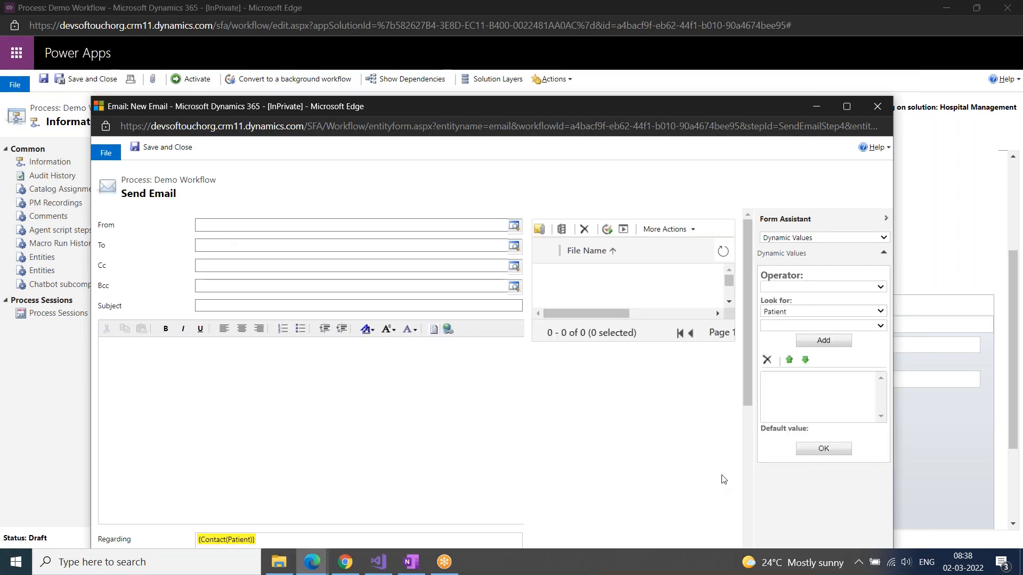
# Step: Set the email's From field to the dynamic value Owner of the Patient
pyautogui.click(384, 226)
pyautogui.click(800, 322)
pyautogui.click(423, 230)
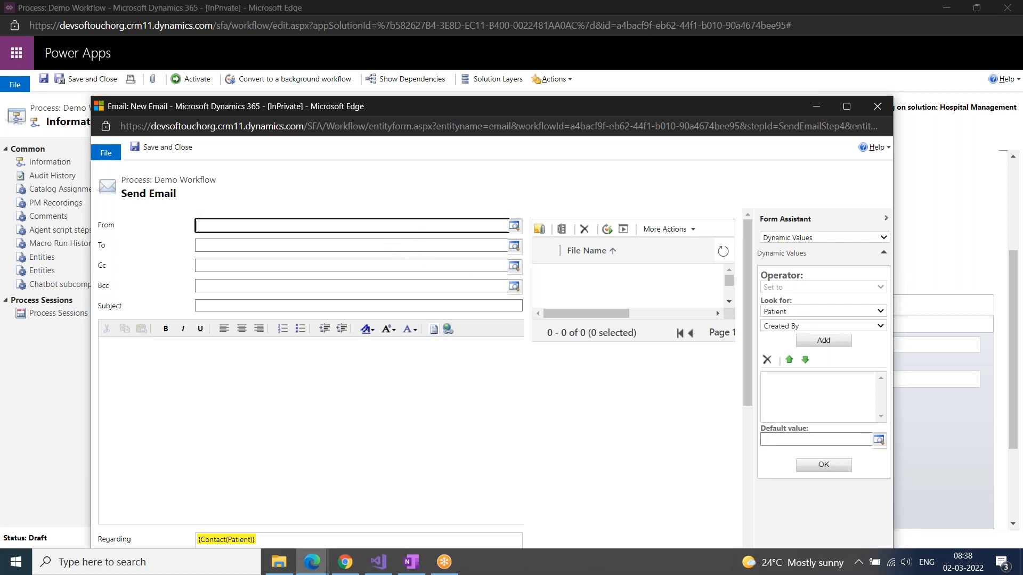
pyautogui.click(799, 326)
pyautogui.click(783, 383)
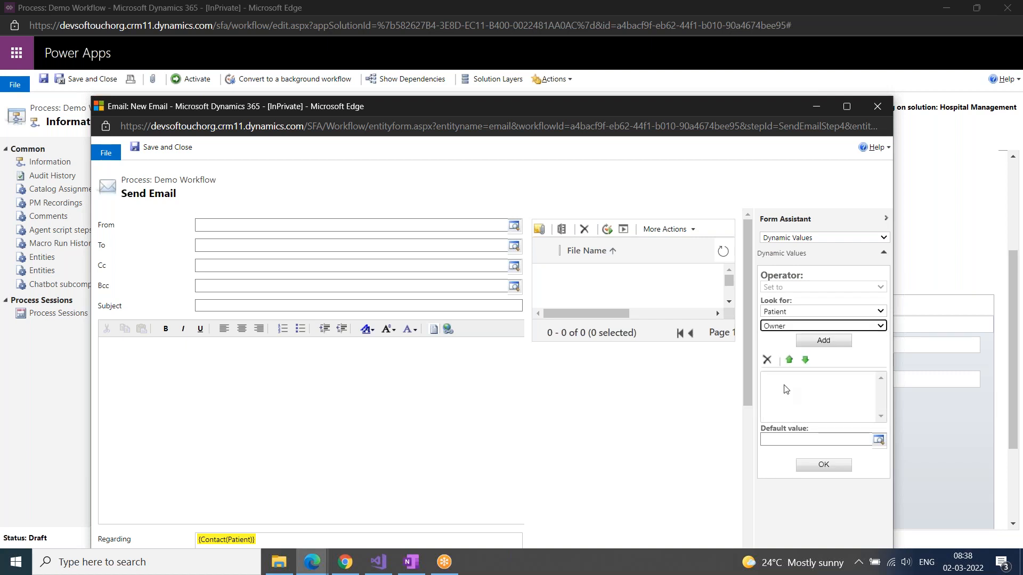
pyautogui.click(824, 341)
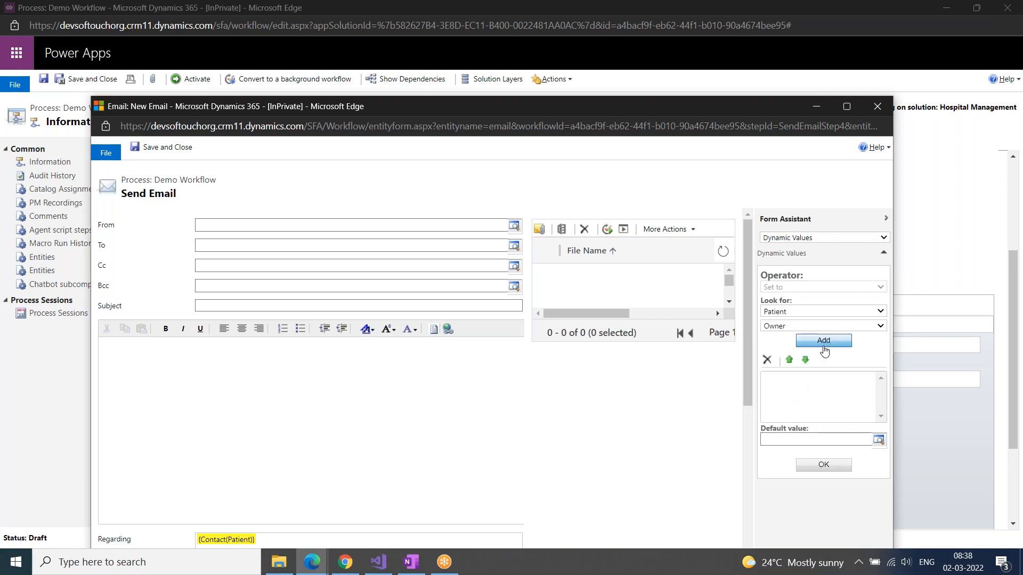
pyautogui.click(823, 465)
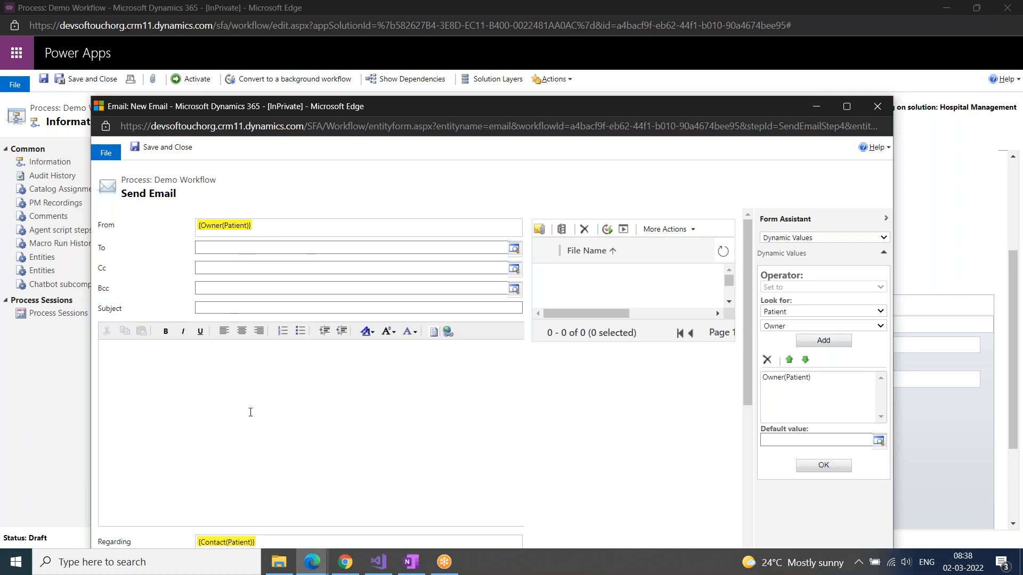
# Step: Set the email's To field to the dynamic value Contact of the Patient
pyautogui.click(298, 248)
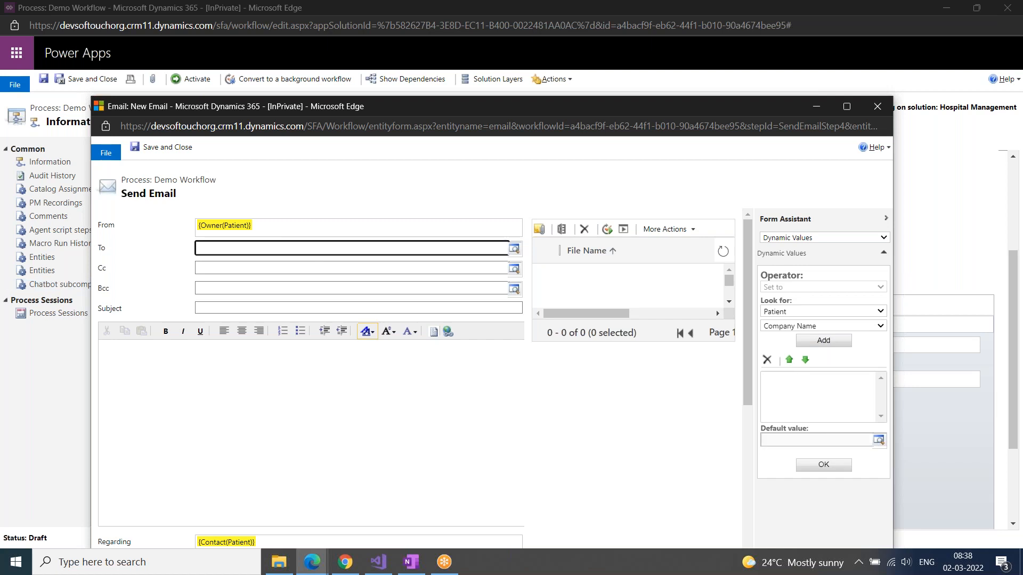
pyautogui.click(788, 326)
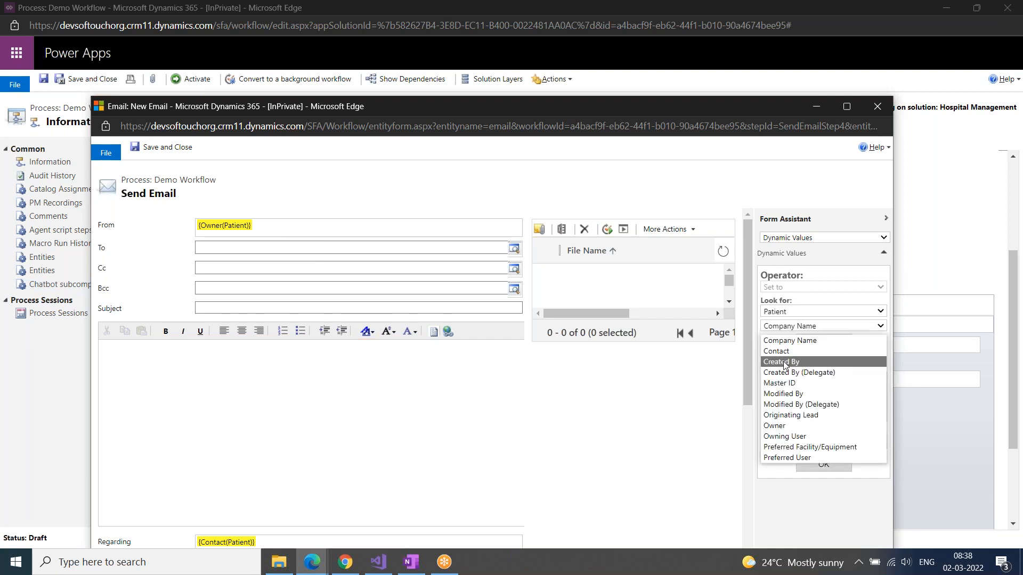
pyautogui.click(783, 352)
pyautogui.click(823, 341)
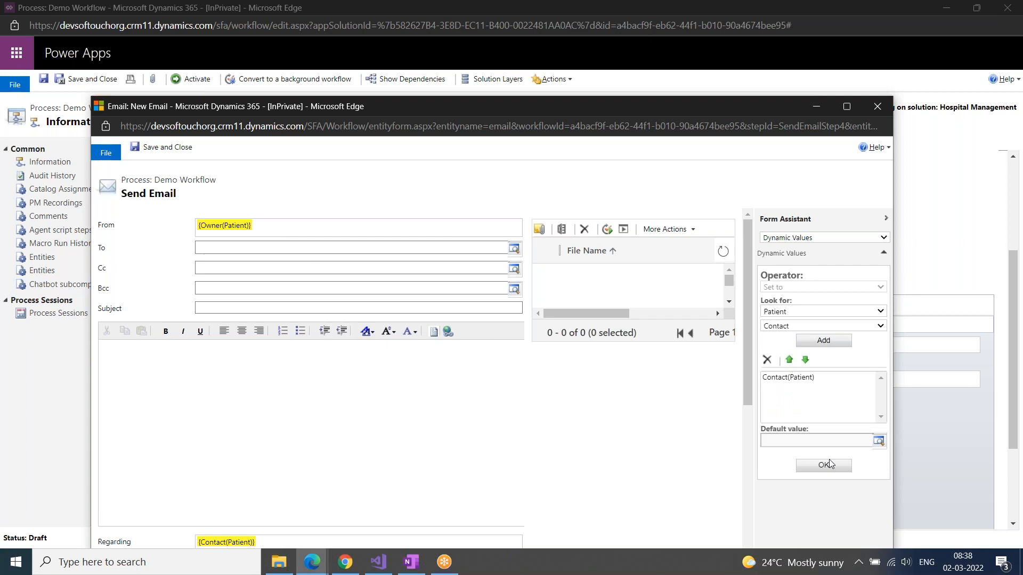
pyautogui.click(826, 467)
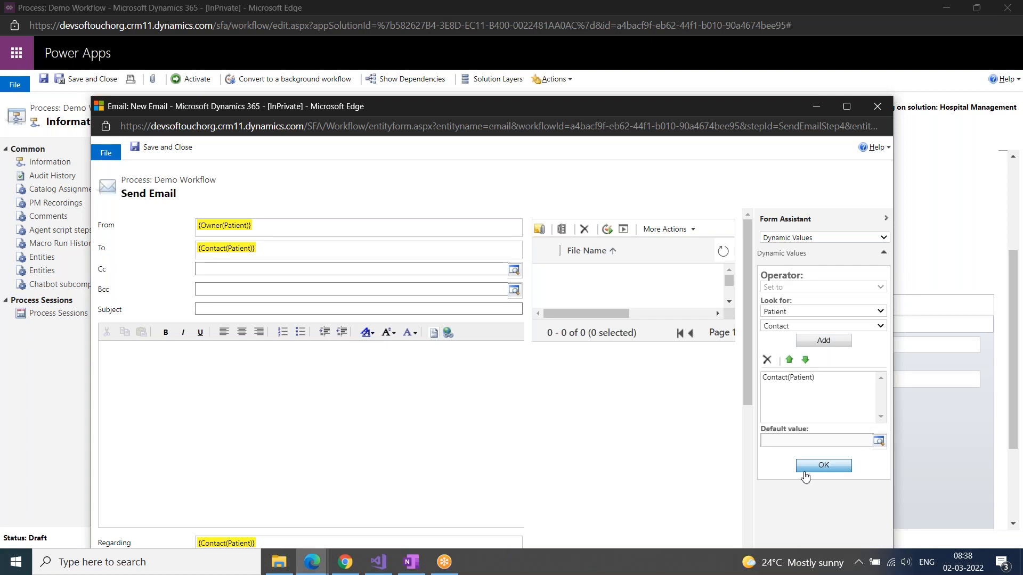
# Step: Enter "Decease Confirmation Notification" as the email subject
pyautogui.click(211, 308)
pyautogui.write('D')
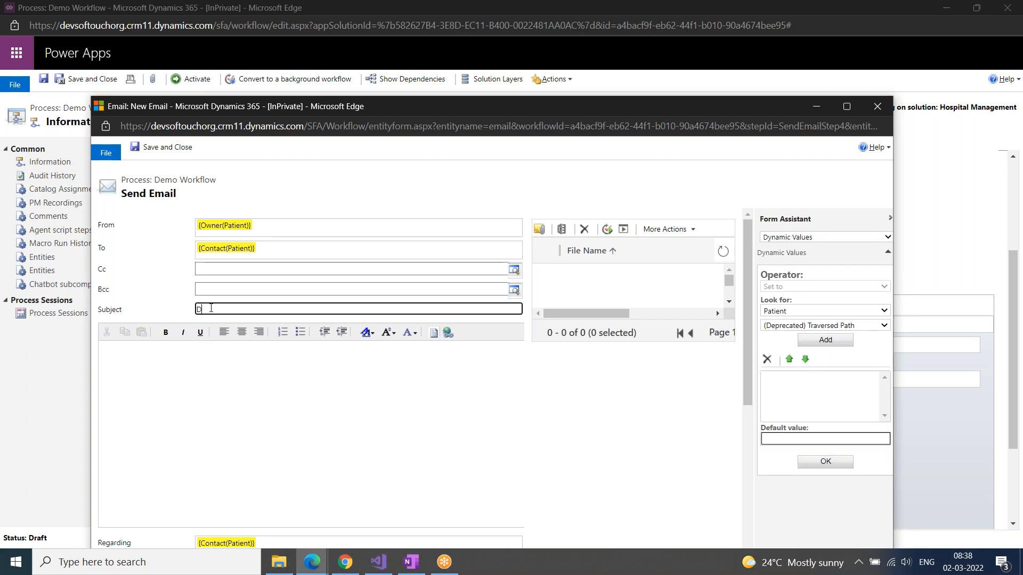
pyautogui.write('ecease Conf')
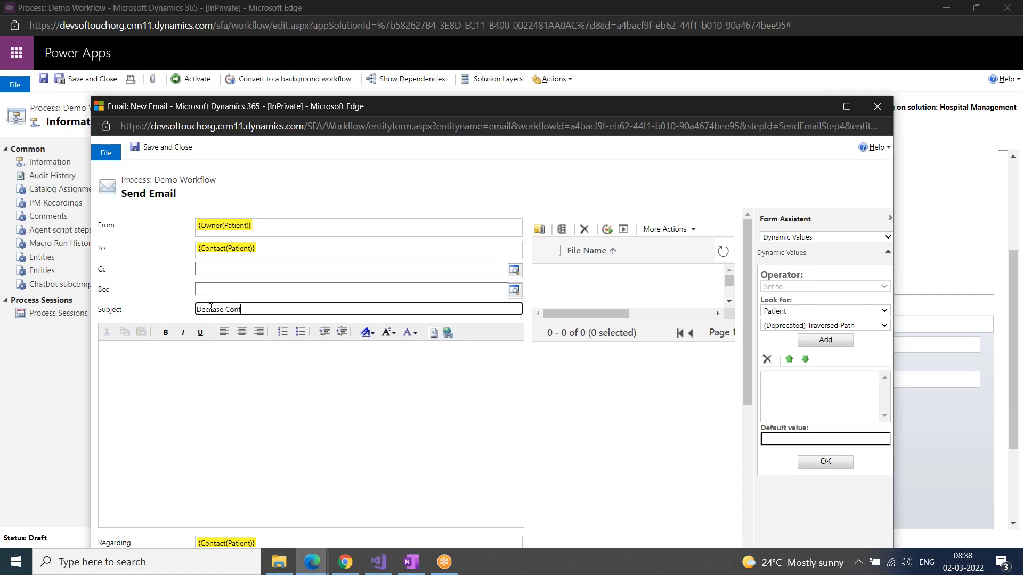
pyautogui.write('irmation Notification')
# Step: Begin the email body with "Hi" followed by the Patient's Full Name as a dynamic value
pyautogui.press('Tab')
pyautogui.write('Hi')
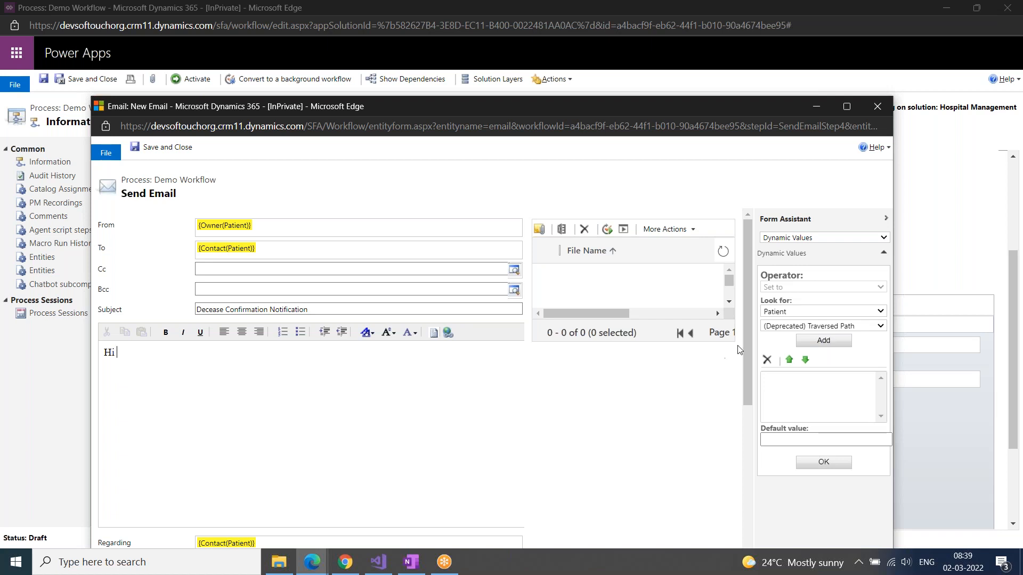
pyautogui.click(795, 326)
pyautogui.press('f')
pyautogui.press('u')
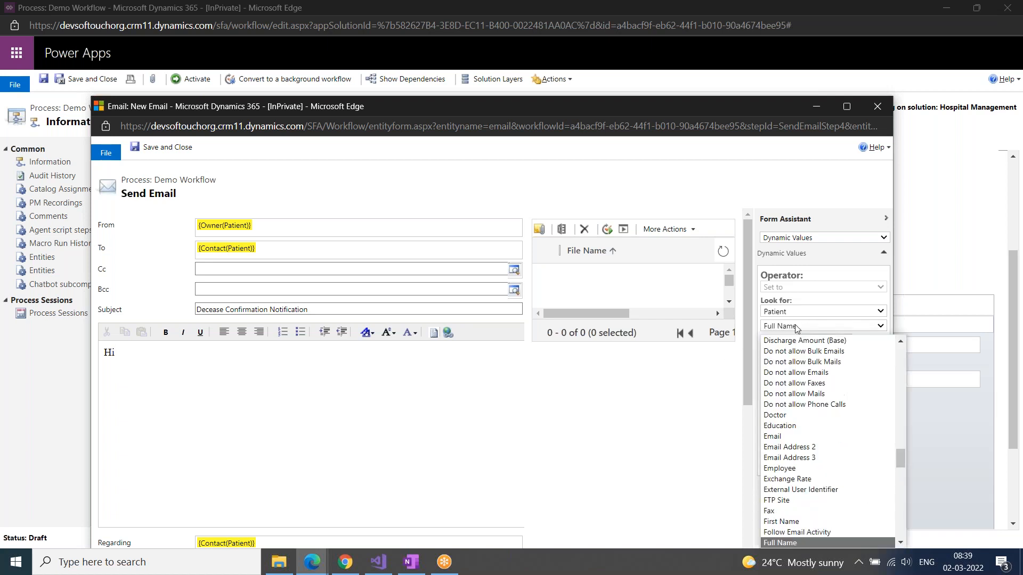
pyautogui.press('Return')
pyautogui.click(829, 340)
pyautogui.click(821, 464)
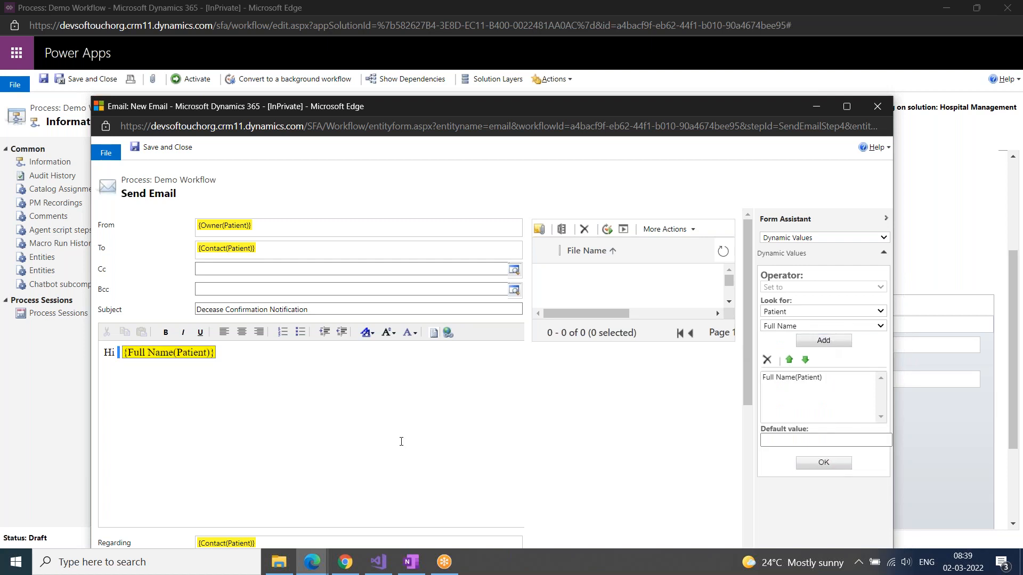
# Step: Write "This is notification from APPOLLO Management that your decease confirmed as :" on a new line below the greeting
pyautogui.click(256, 356)
pyautogui.write('This is notification from APPOLLO MA')
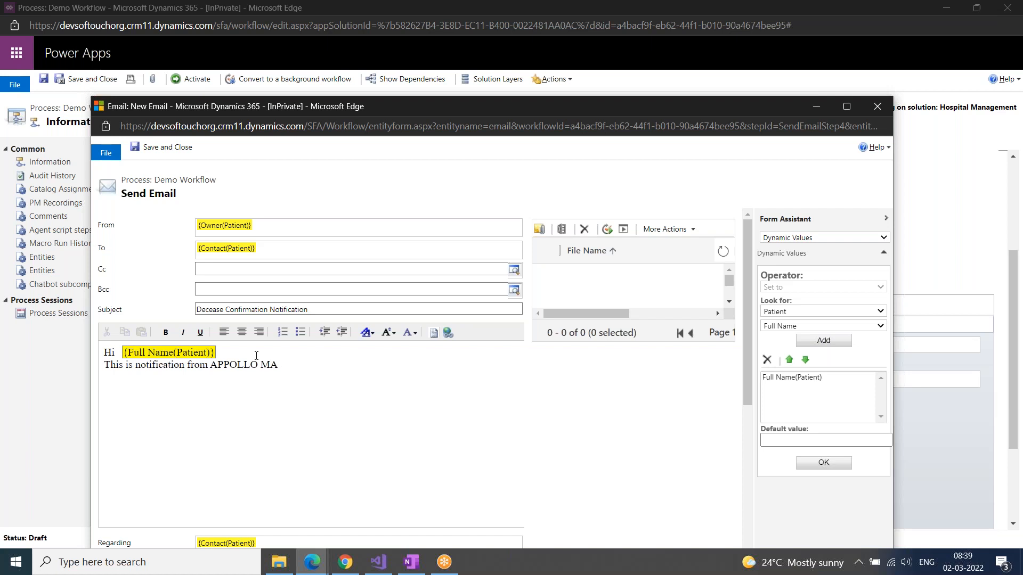
pyautogui.press('BackSpace')
pyautogui.write('anagement that your dece')
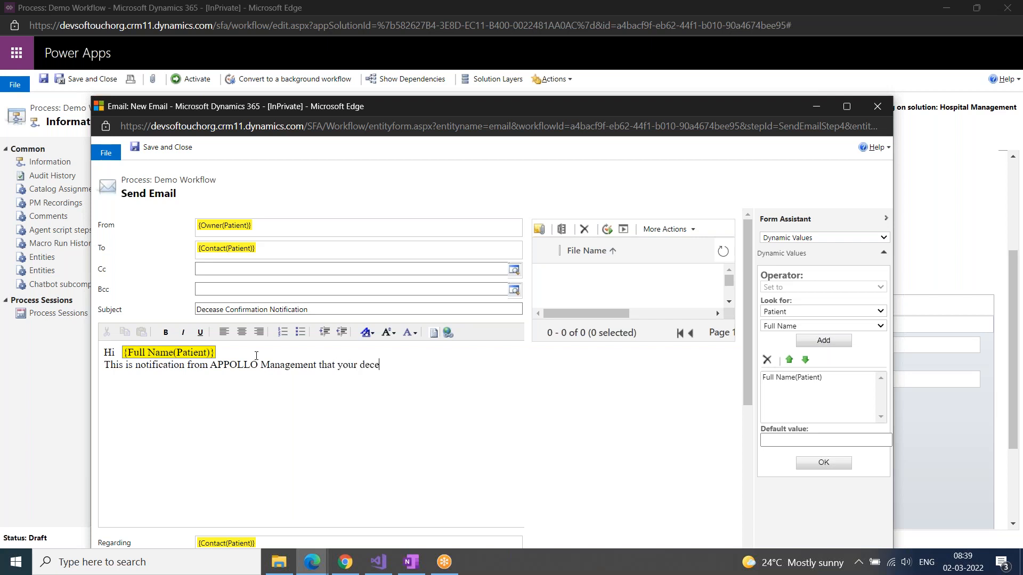
pyautogui.write('ase confirmed as :')
# Step: Replace Full Name with Decease in the dynamic value selection and insert the Patient's Decease after the notification sentence
pyautogui.click(793, 377)
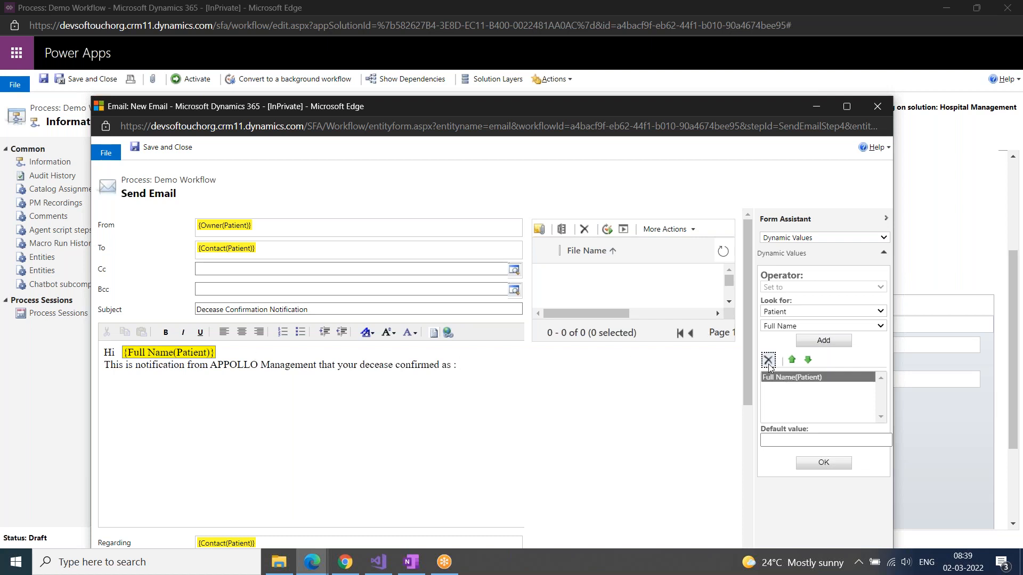
pyautogui.click(767, 360)
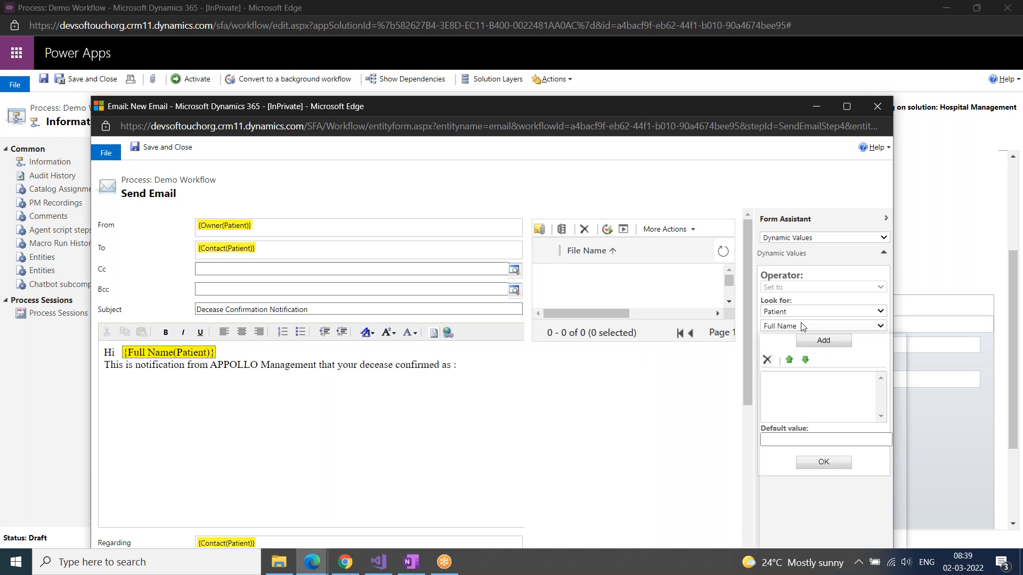
pyautogui.click(804, 326)
pyautogui.click(813, 344)
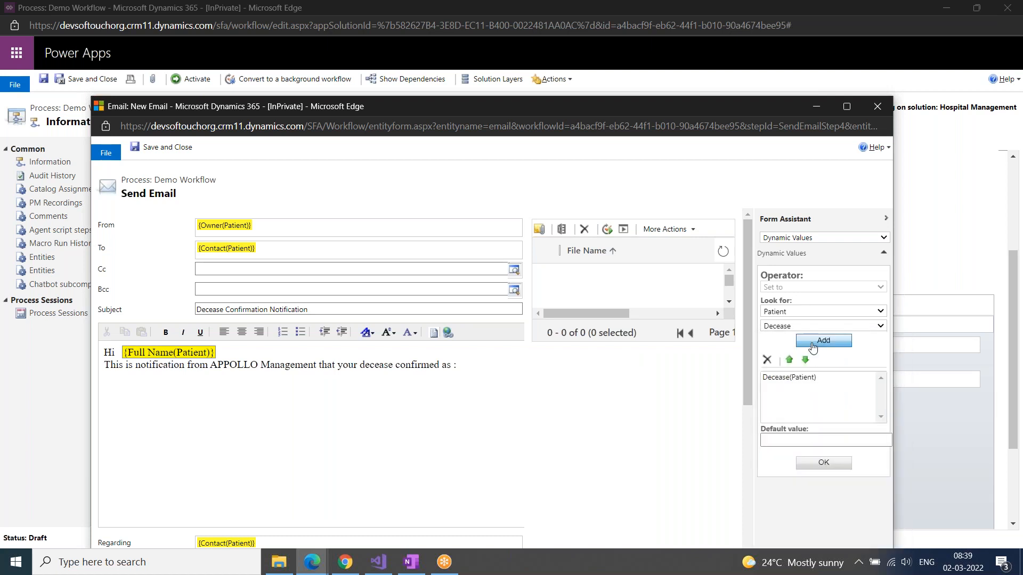
pyautogui.click(824, 463)
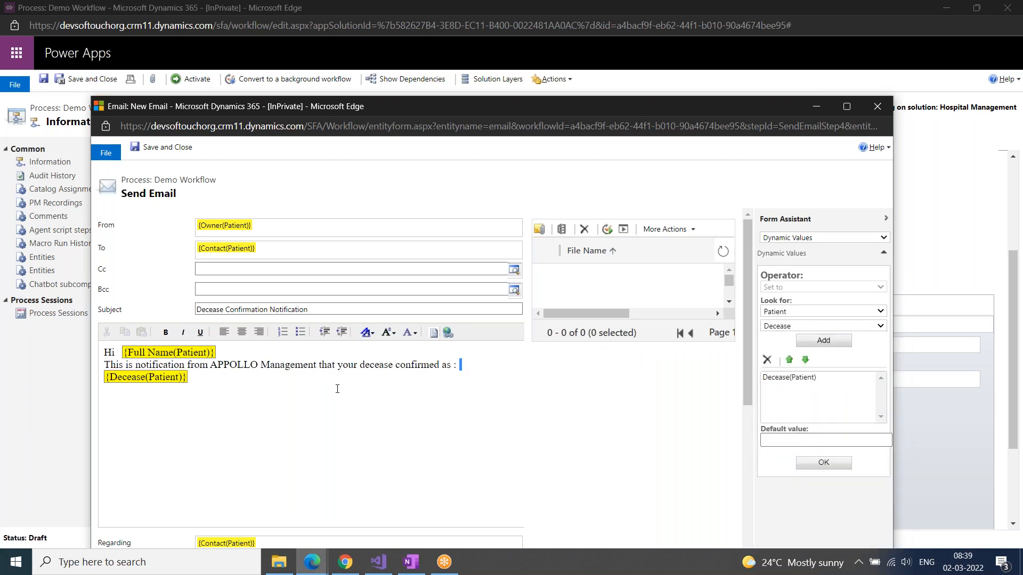
# Step: End the Decease line with a period and add "Please reach out hospital for the next necessary actions." below it
pyautogui.click(318, 379)
pyautogui.write('.')
pyautogui.press('Return')
pyautogui.write('Please reache')
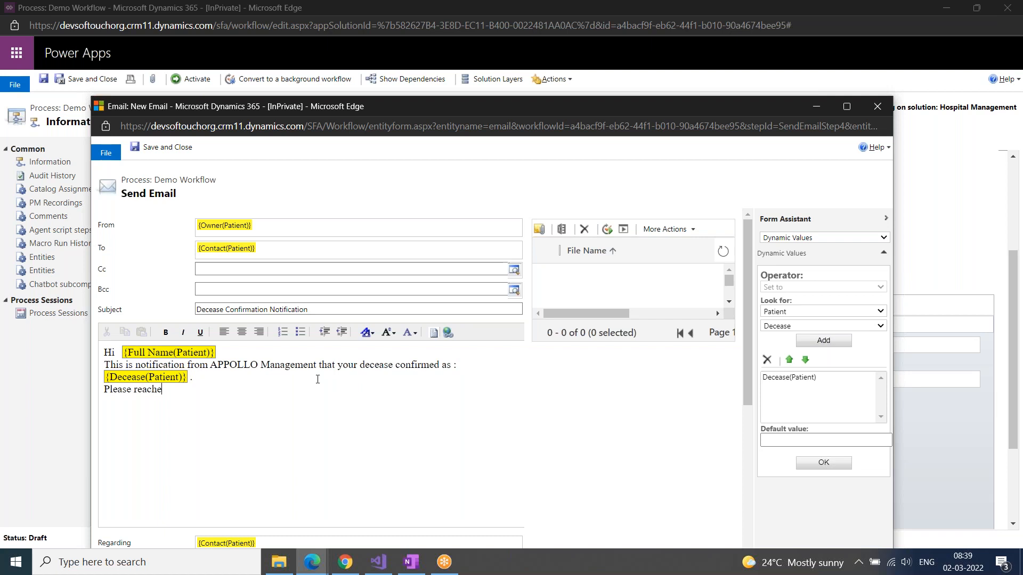
pyautogui.press('BackSpace')
pyautogui.press('BackSpace')
pyautogui.write('h out hospital for the next nece')
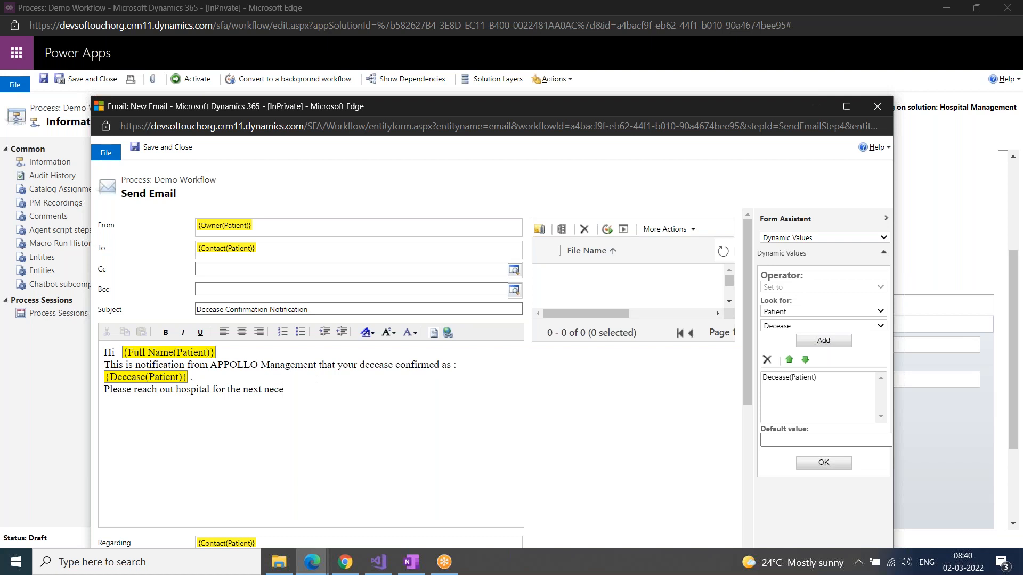
pyautogui.write('ssary actions.')
# Step: Close the email body with "Regards," and "Management." below a blank line, then save and close the email
pyautogui.press('Return')
pyautogui.write('Regards,')
pyautogui.press('Return')
pyautogui.write('Management.')
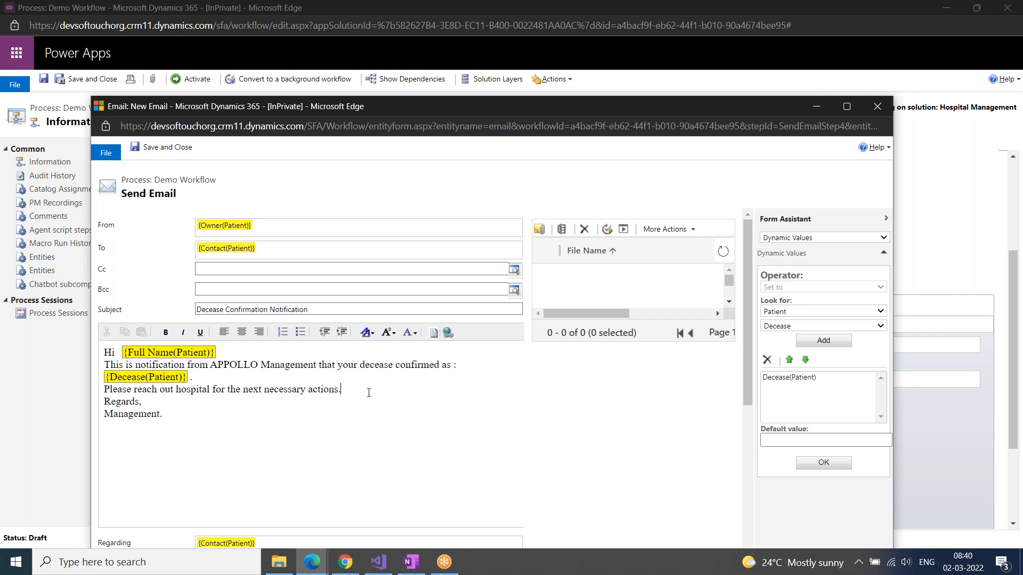
pyautogui.press('Return')
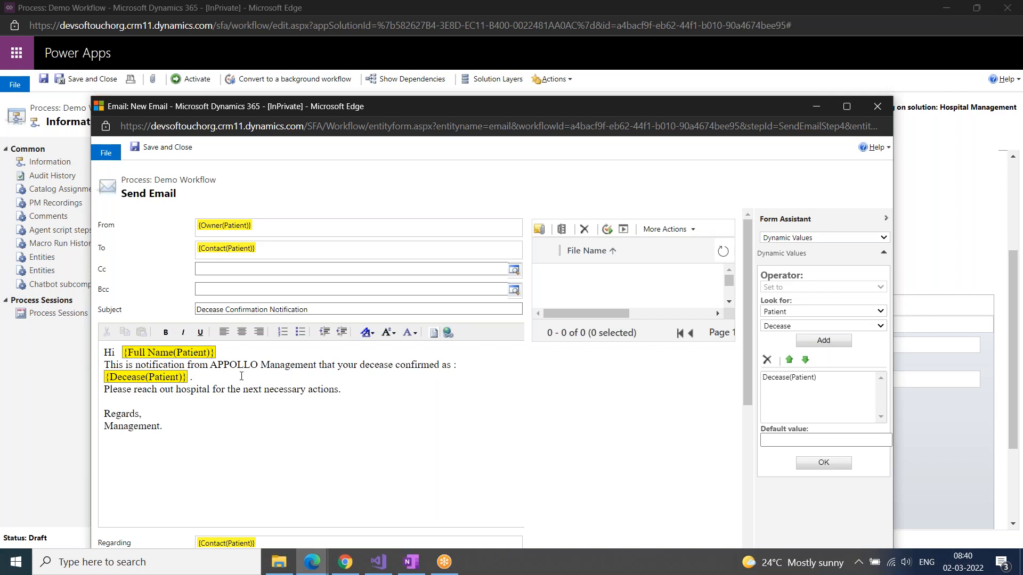
pyautogui.click(181, 155)
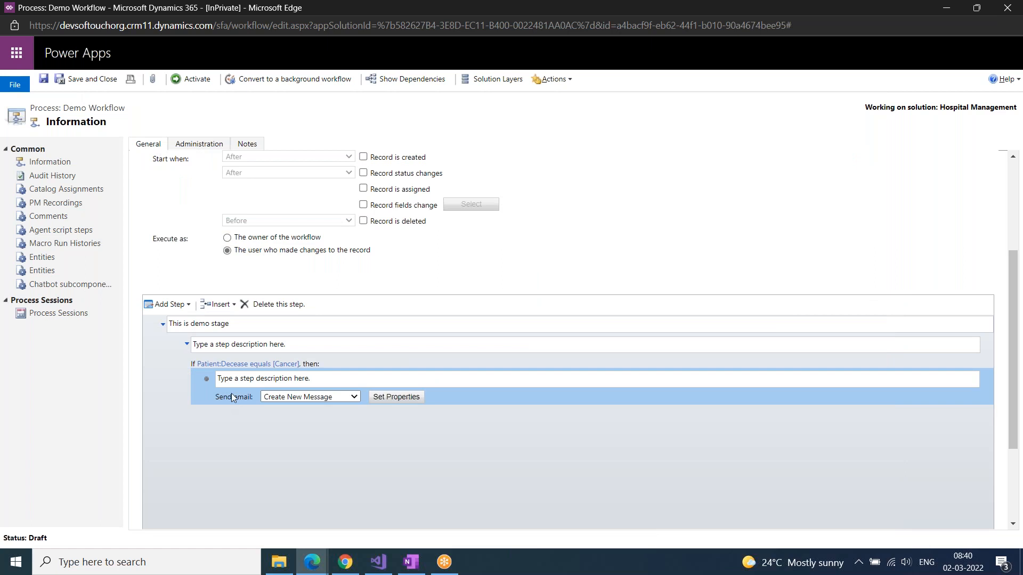
# Step: Examine which step types, such as Conditional Branch and Send Email, can be added with the Send Email step selected
pyautogui.click(189, 307)
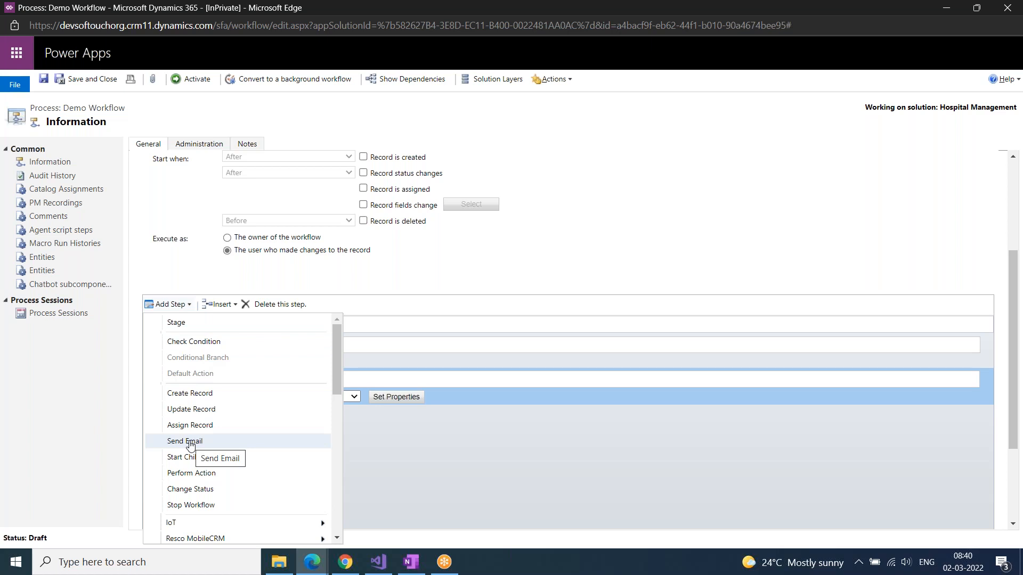
pyautogui.click(297, 446)
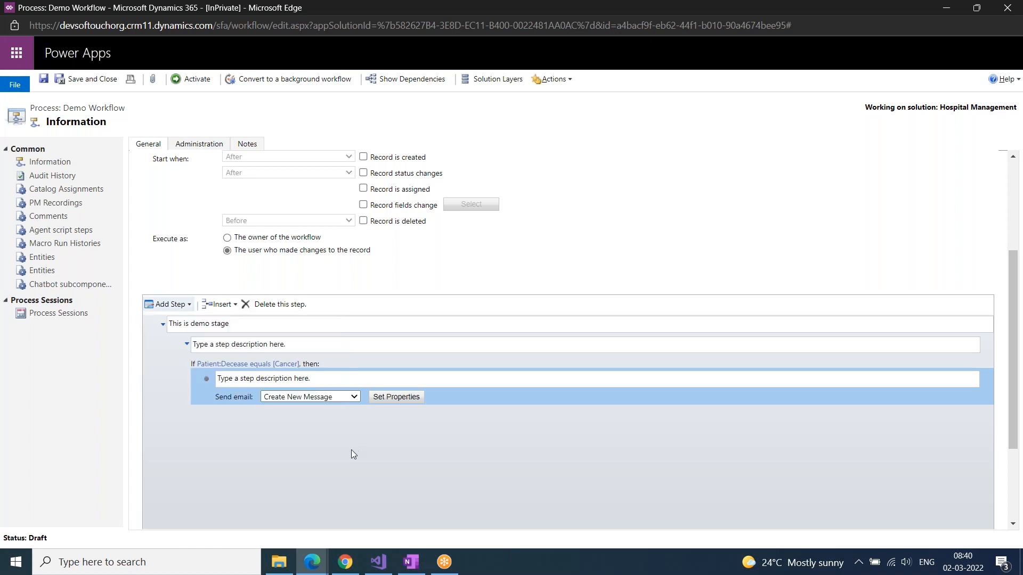
pyautogui.click(194, 363)
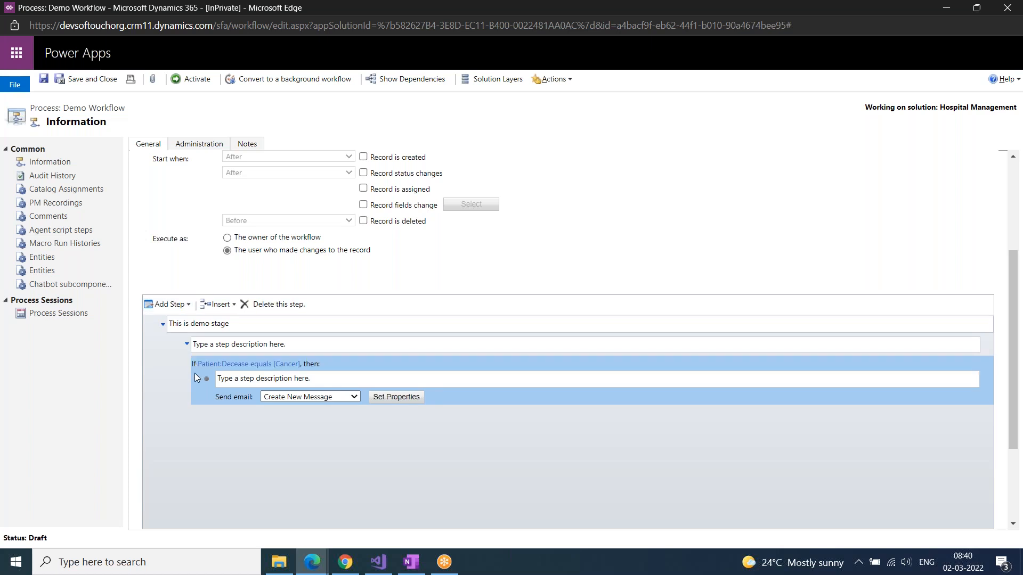
pyautogui.click(195, 379)
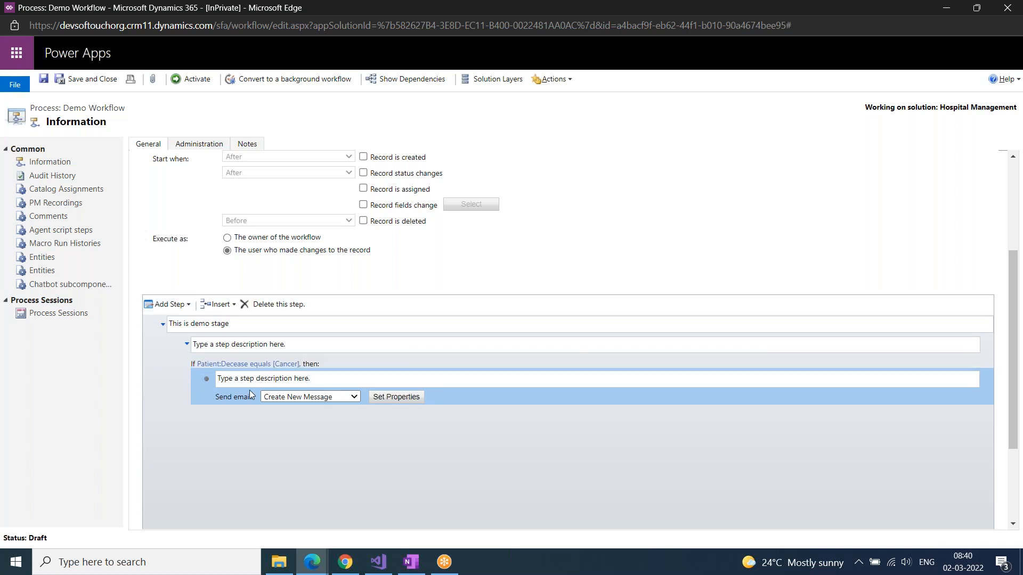
pyautogui.click(192, 366)
pyautogui.click(196, 378)
pyautogui.click(186, 306)
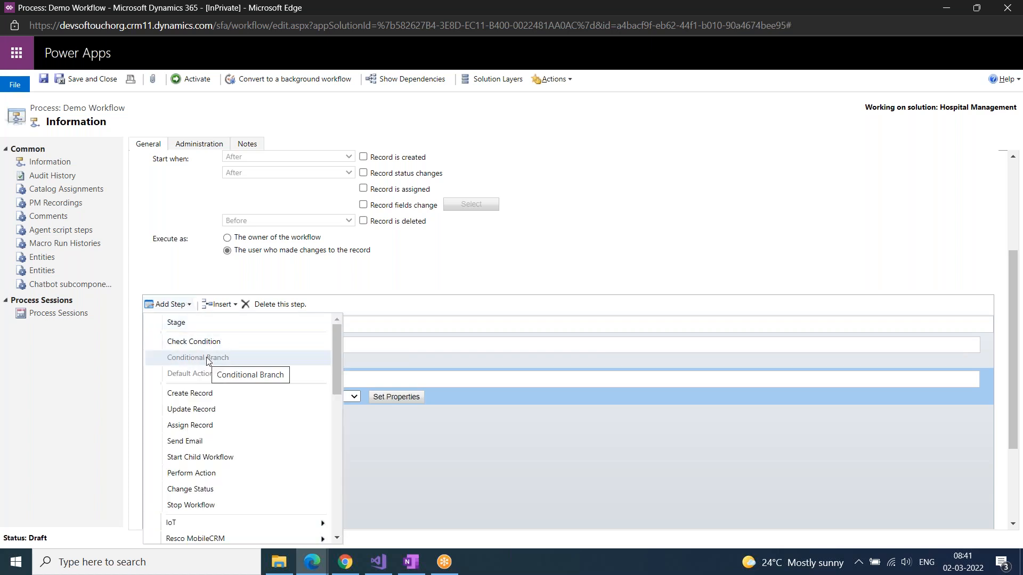
pyautogui.click(379, 446)
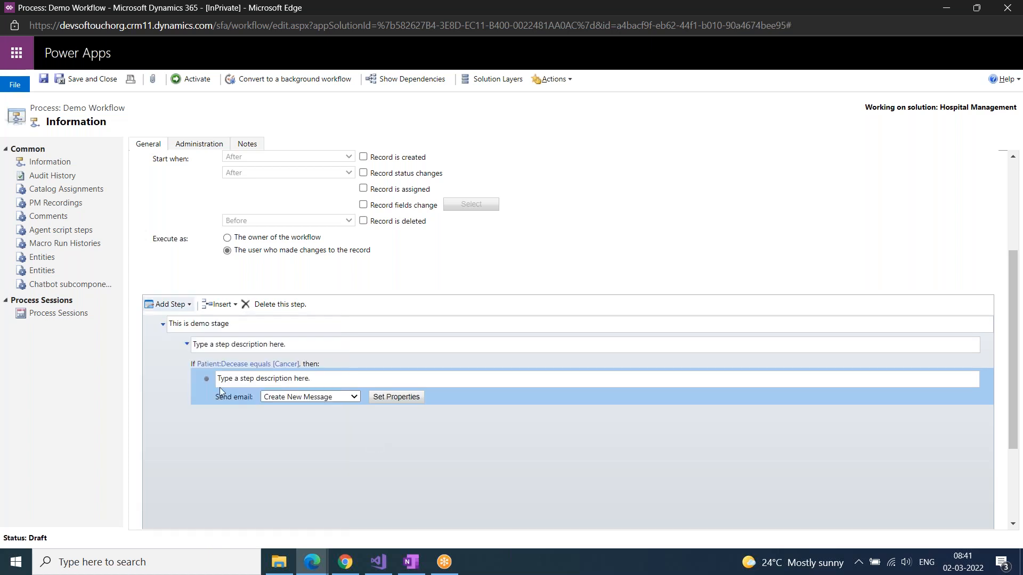
# Step: Add a Conditional Branch to the condition that checks Patient Decease for Cancer
pyautogui.click(192, 367)
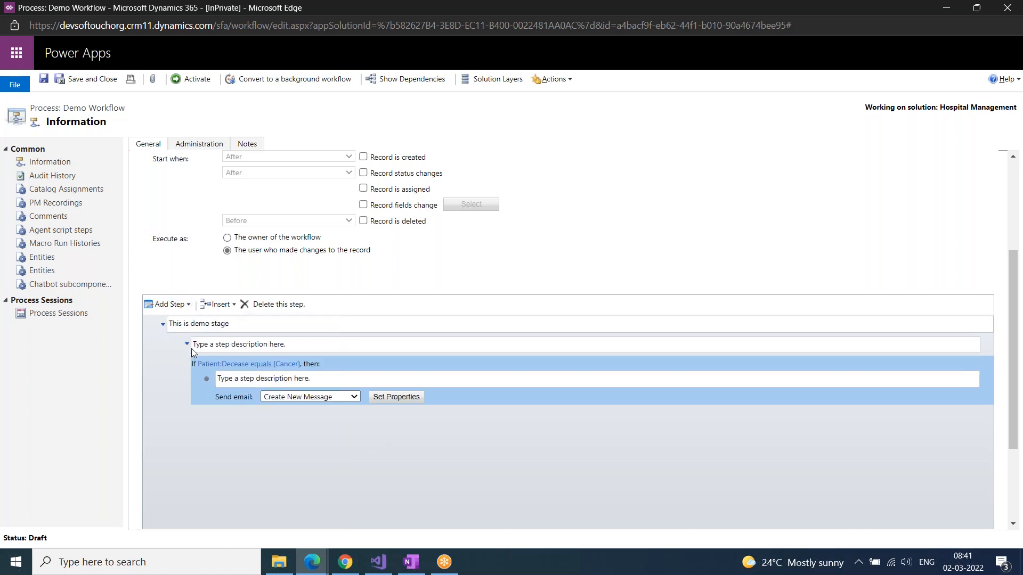
pyautogui.click(184, 310)
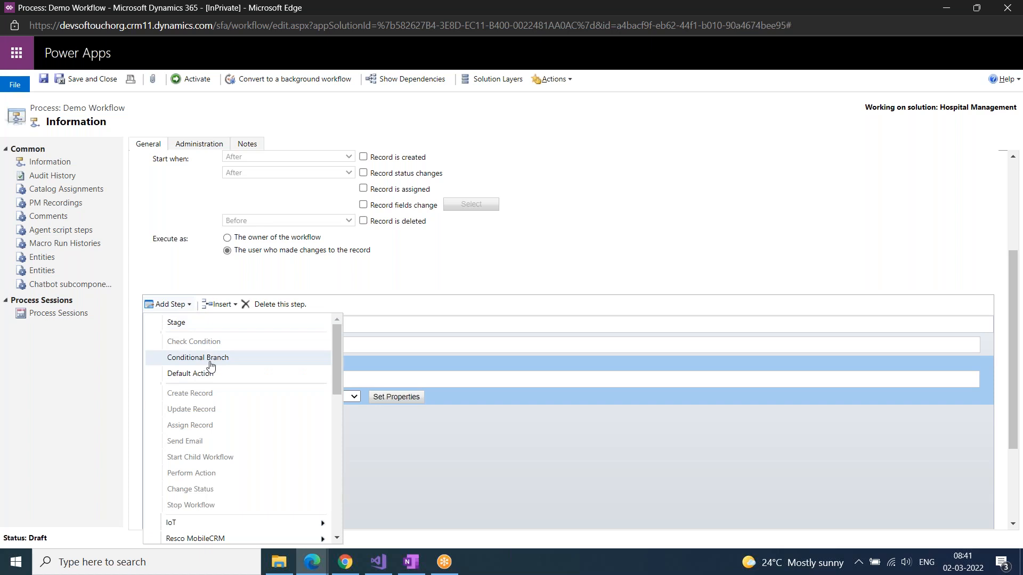
pyautogui.click(576, 492)
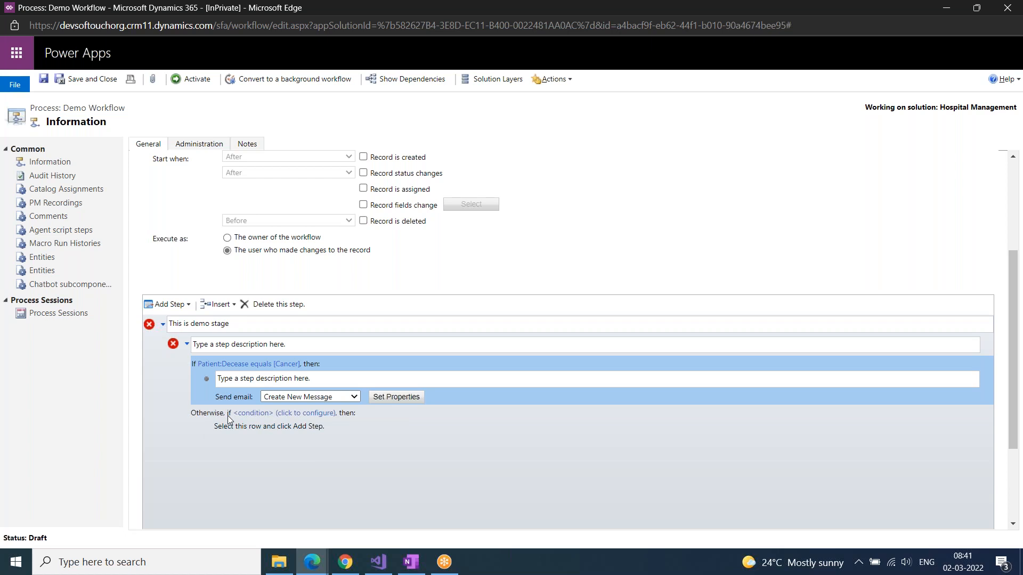
# Step: Configure the new branch's condition as Patient Decease Equals CORONA, then save and close it
pyautogui.click(268, 420)
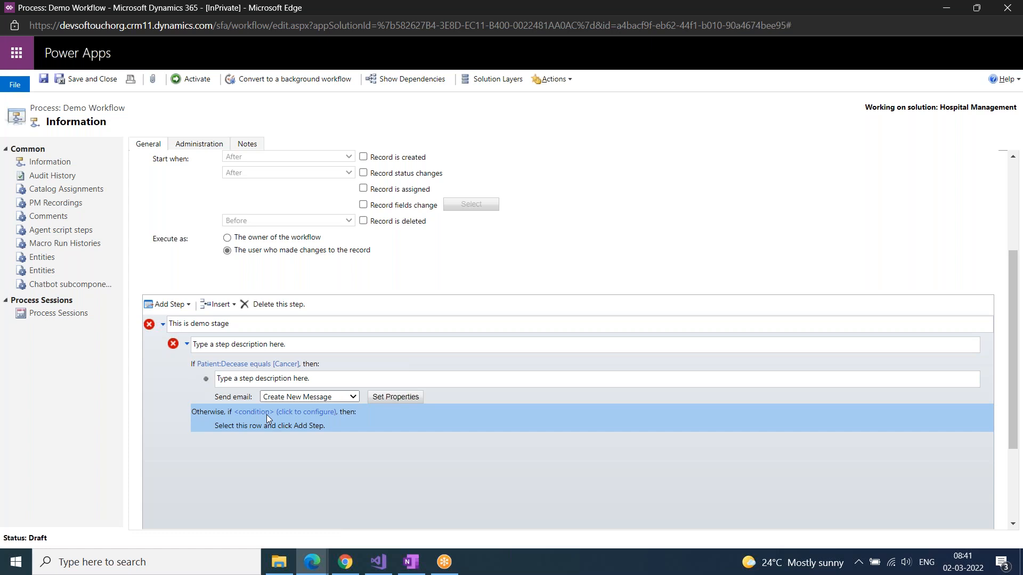
pyautogui.click(266, 415)
pyautogui.moveTo(191, 8); pyautogui.dragTo(350, 82)
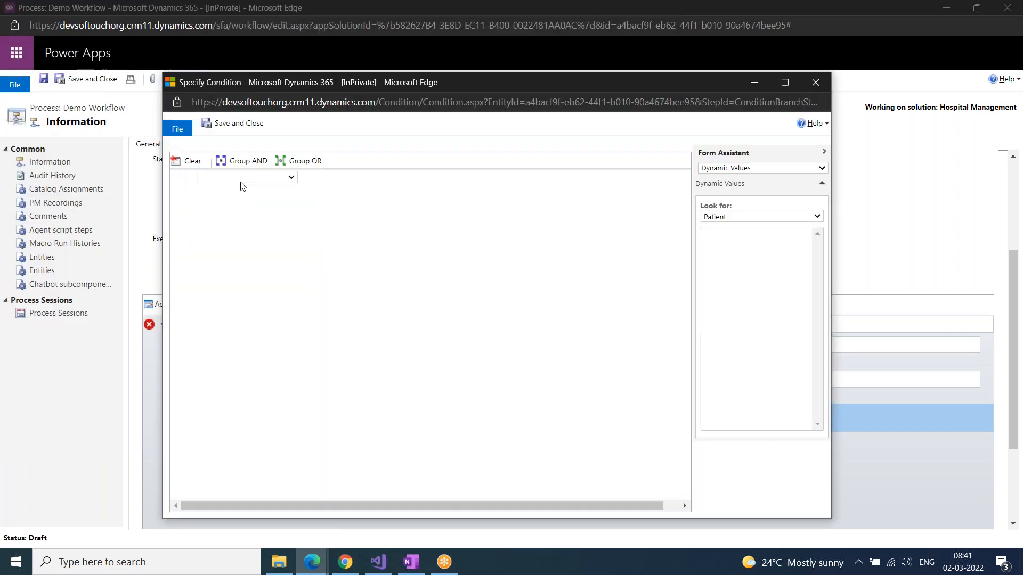
pyautogui.click(241, 181)
pyautogui.click(241, 202)
pyautogui.click(320, 182)
pyautogui.press('d')
pyautogui.press('Return')
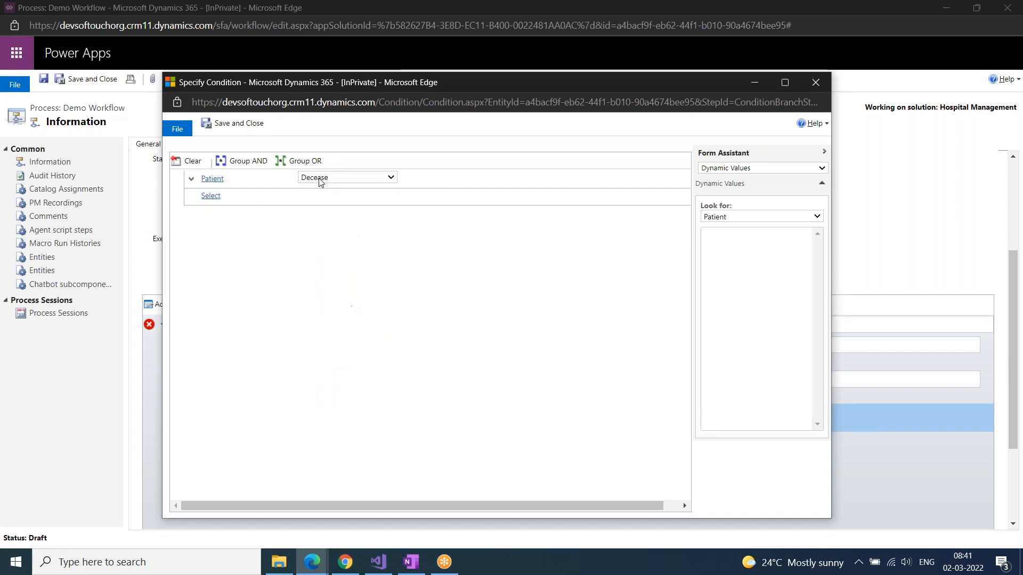
pyautogui.click(411, 179)
pyautogui.click(426, 193)
pyautogui.click(526, 178)
pyautogui.write('coRONA')
pyautogui.click(234, 124)
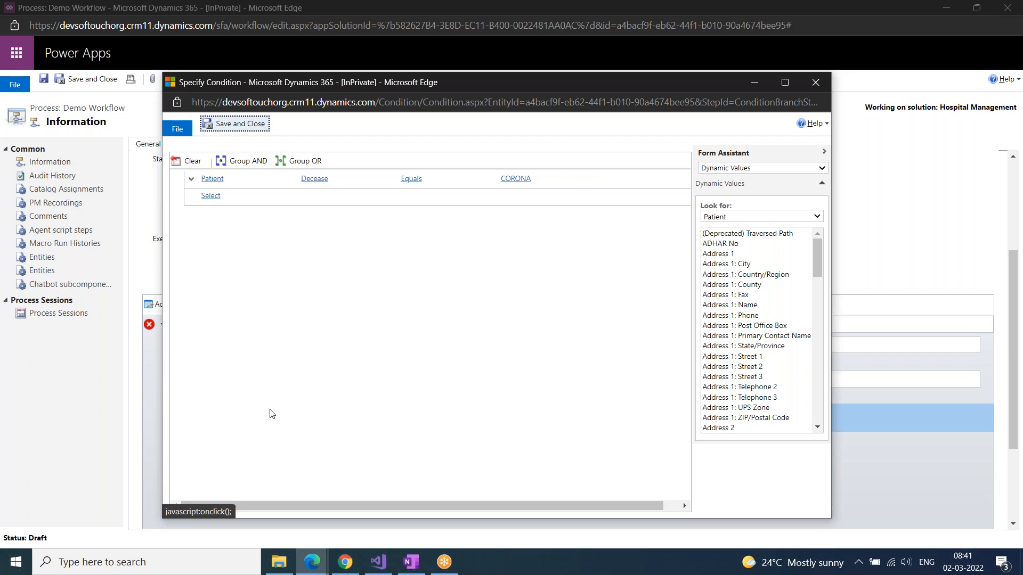
# Step: Add an Update Record step for Patient under the CORONA branch and open its properties
pyautogui.click(241, 459)
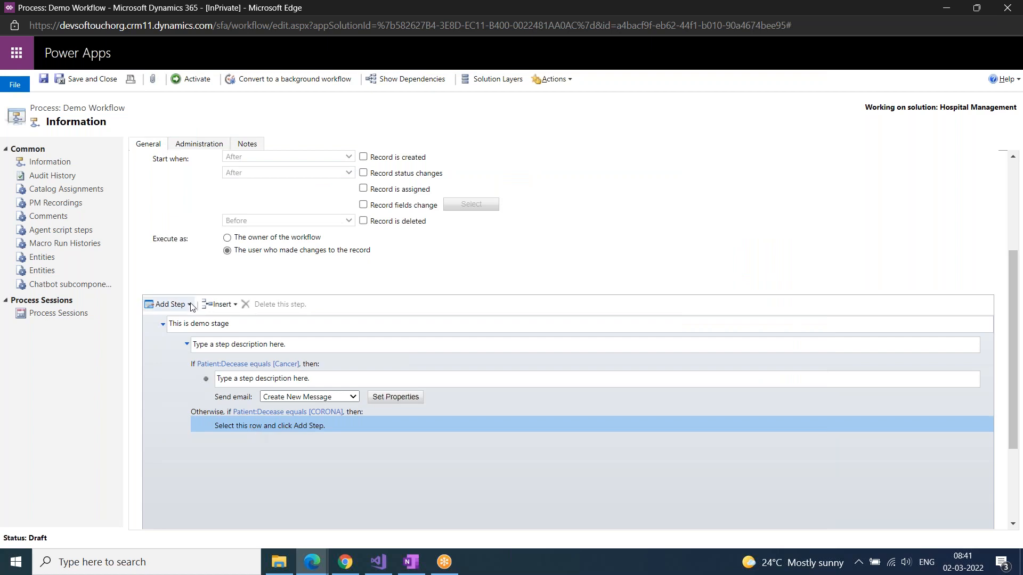
pyautogui.click(189, 306)
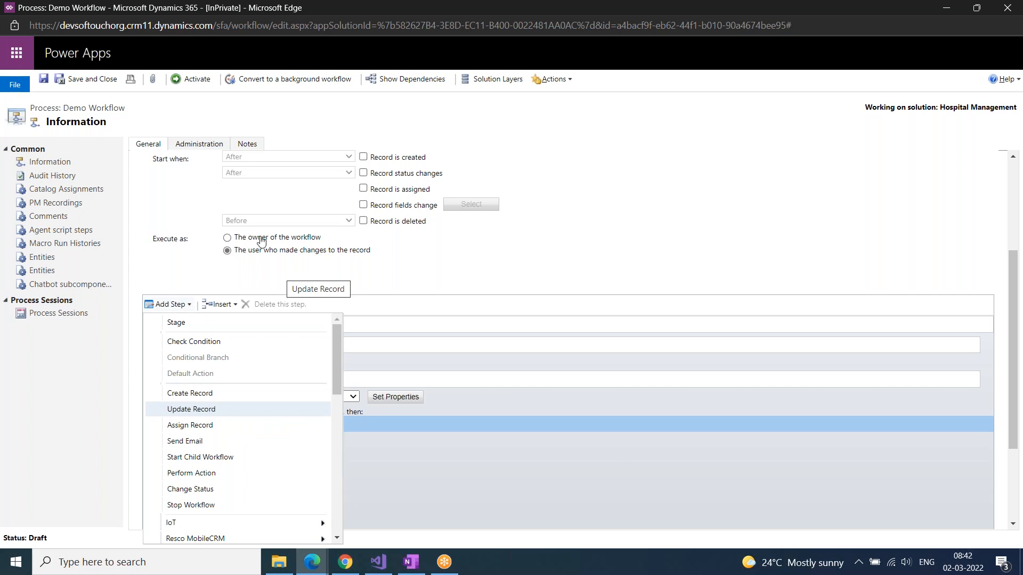
pyautogui.click(330, 220)
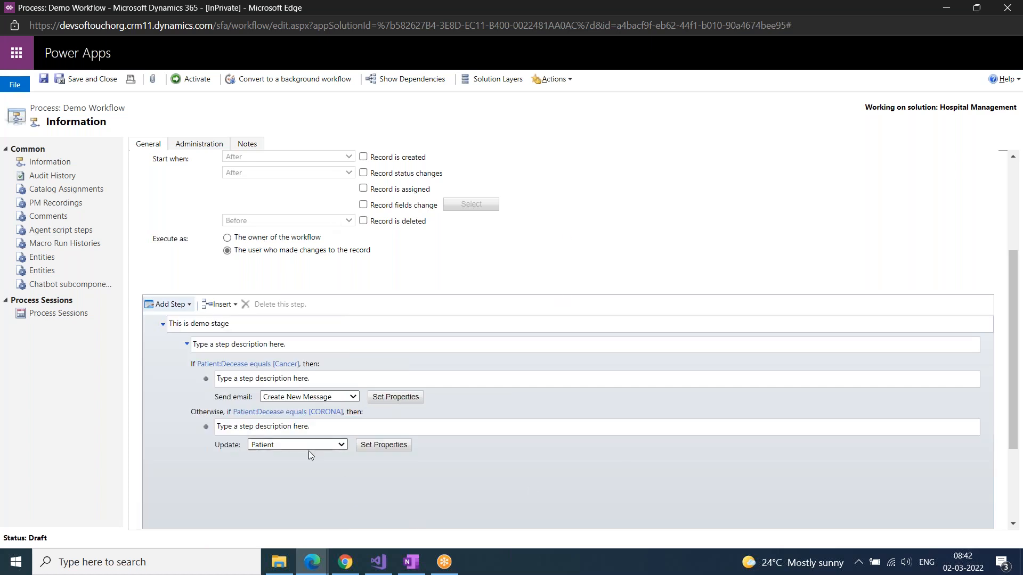
pyautogui.click(383, 448)
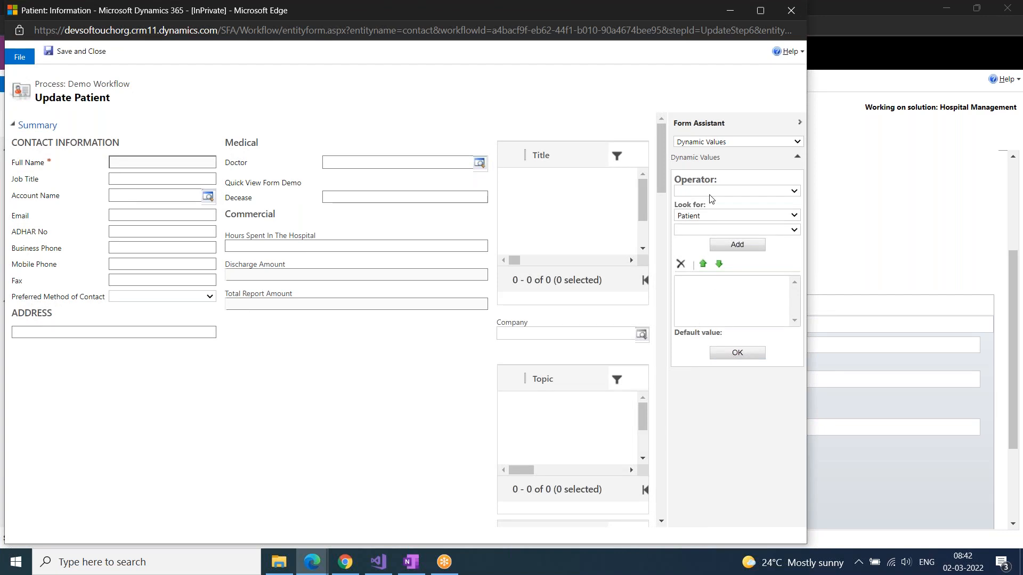
# Step: Insert the Process Execution Time as a dynamic value in the Personal Notes of the Update Patient form
pyautogui.click(711, 230)
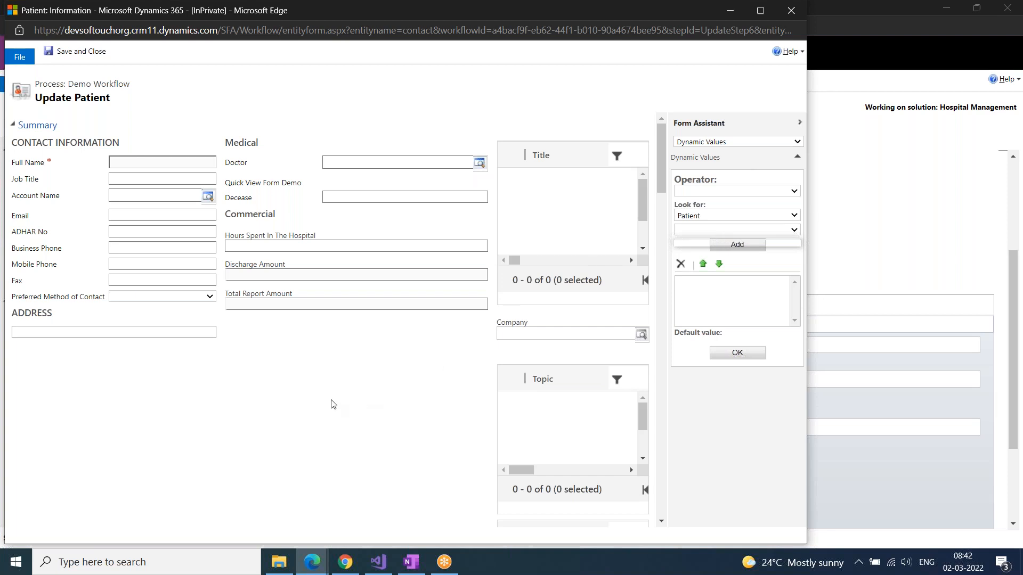
pyautogui.scroll(-2, 129, 452)
pyautogui.scroll(-6, 129, 453)
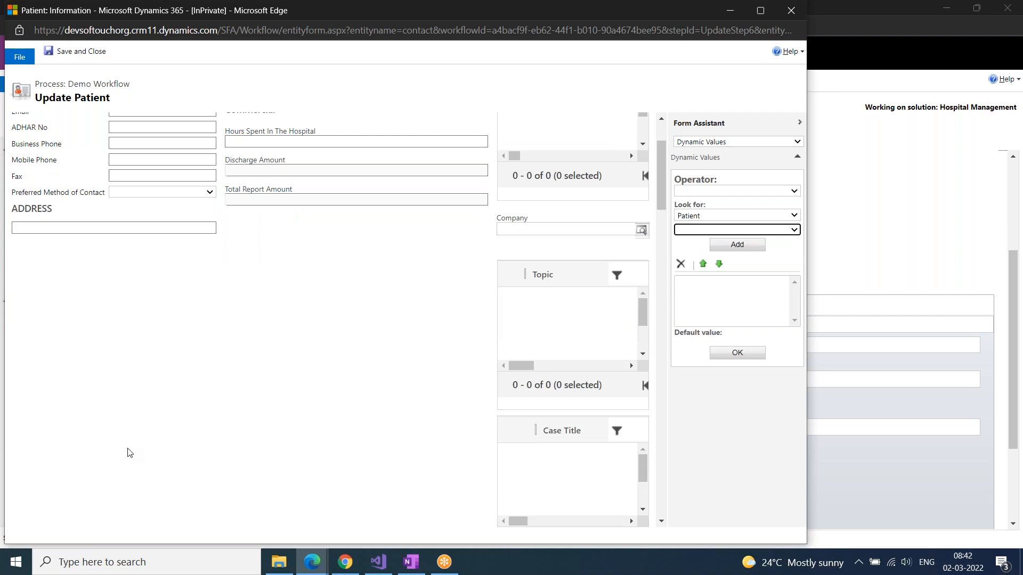
pyautogui.scroll(-5, 129, 446)
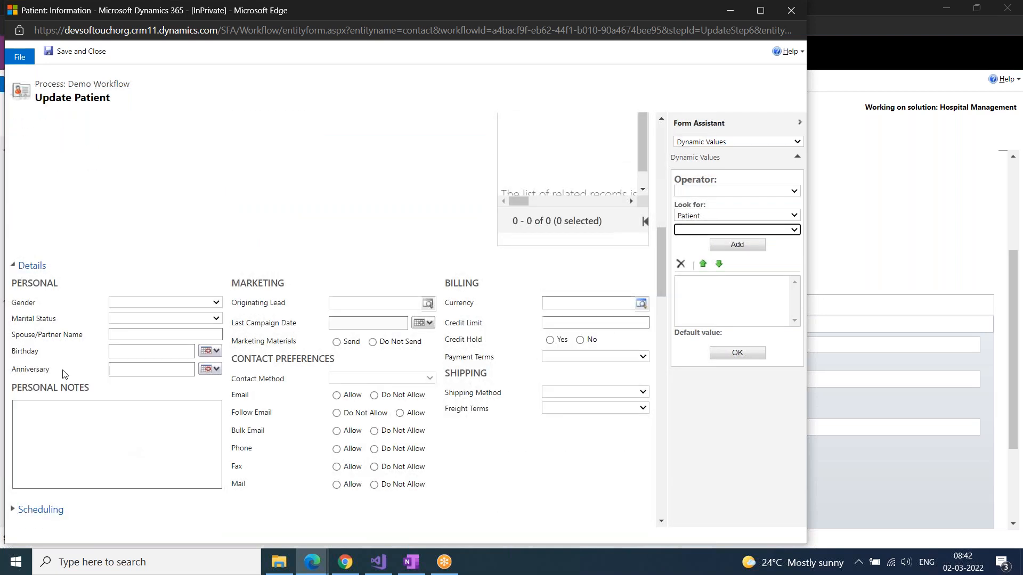
pyautogui.click(184, 471)
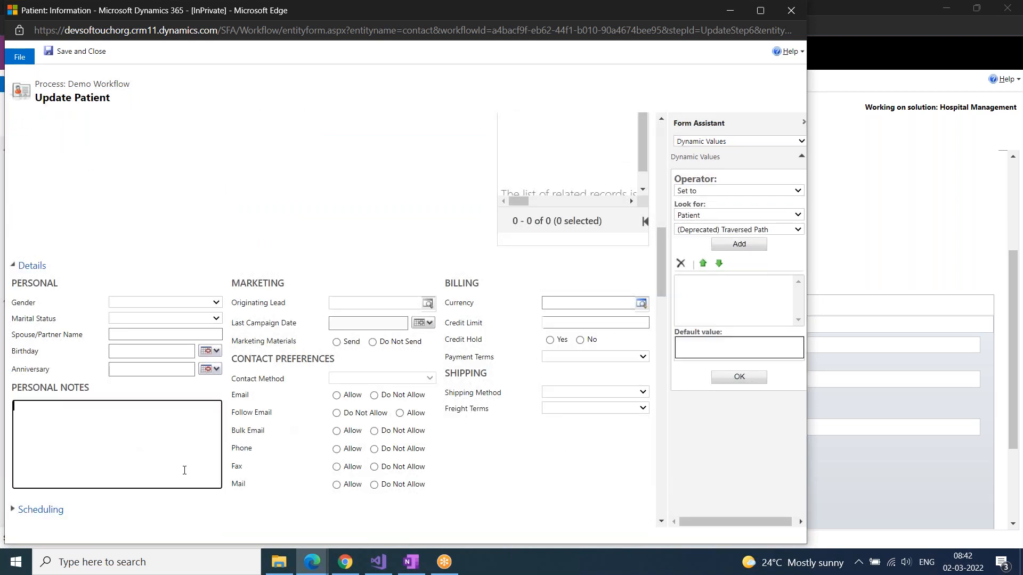
pyautogui.click(698, 216)
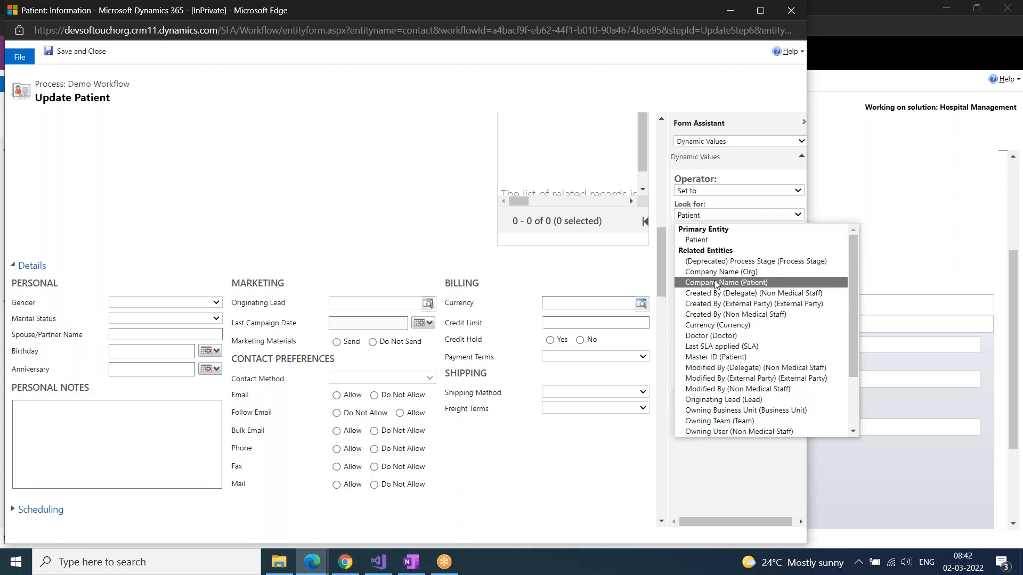
pyautogui.scroll(-3, 746, 428)
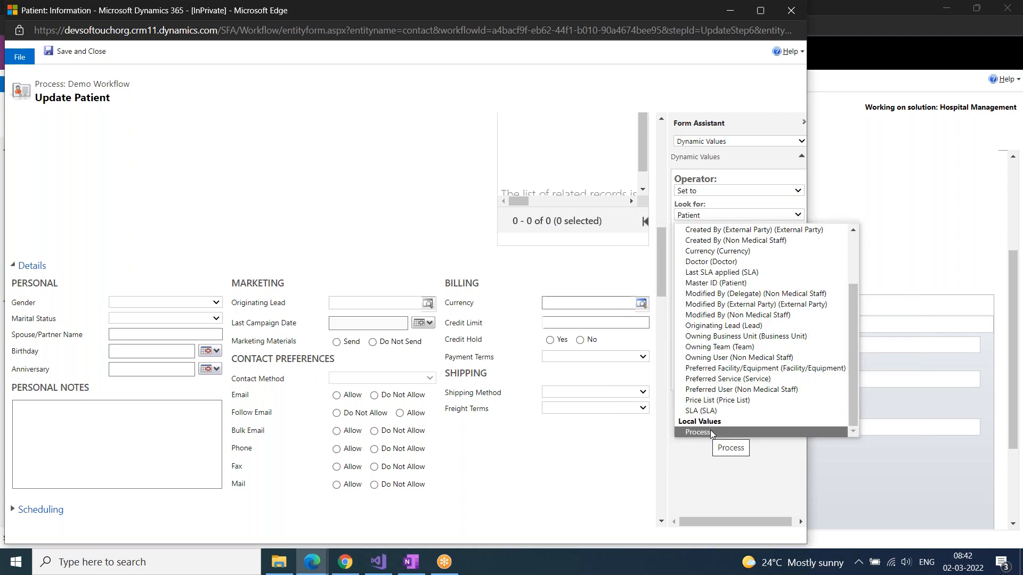
pyautogui.click(711, 431)
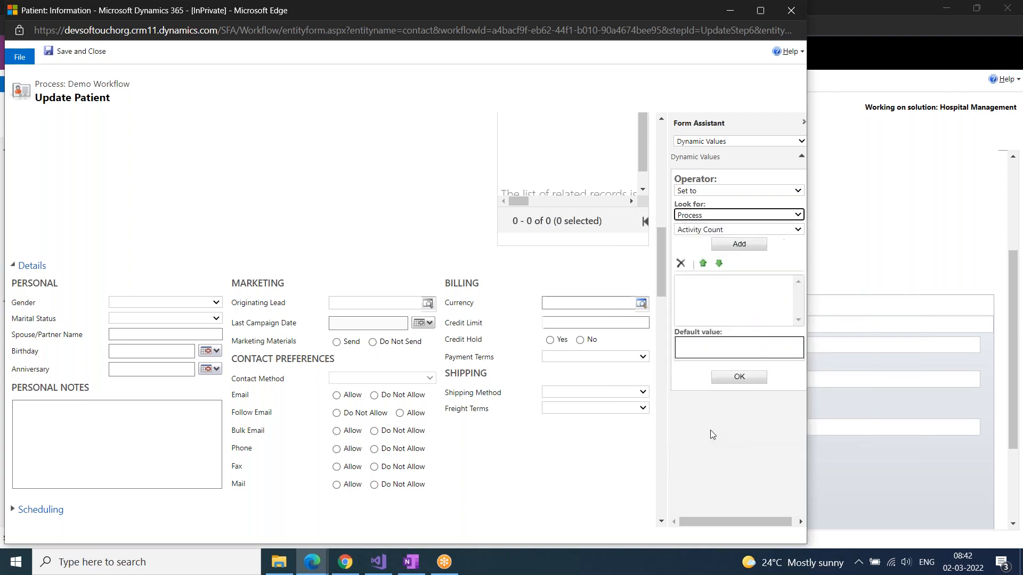
pyautogui.click(704, 231)
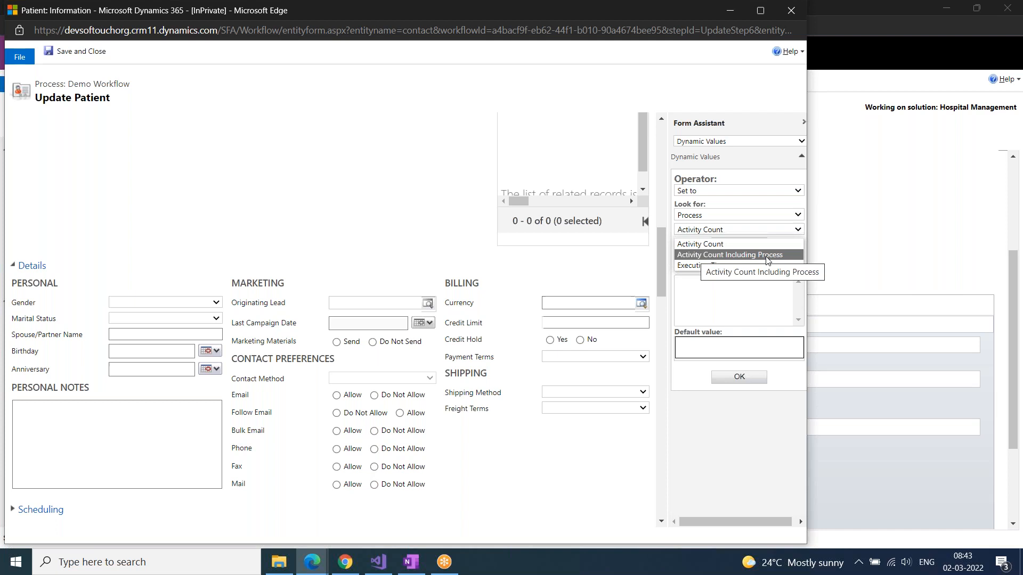
pyautogui.click(717, 266)
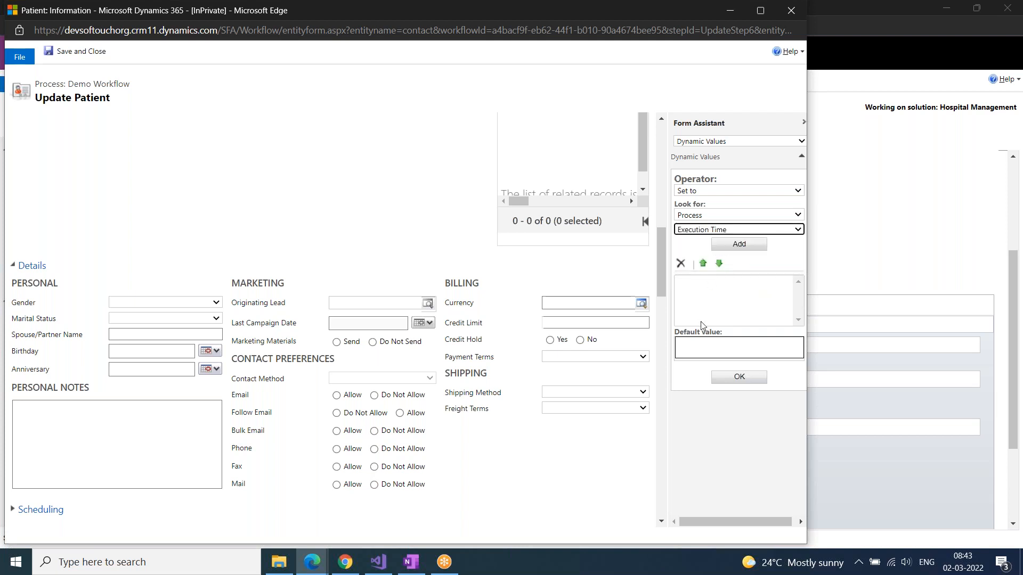
pyautogui.click(730, 246)
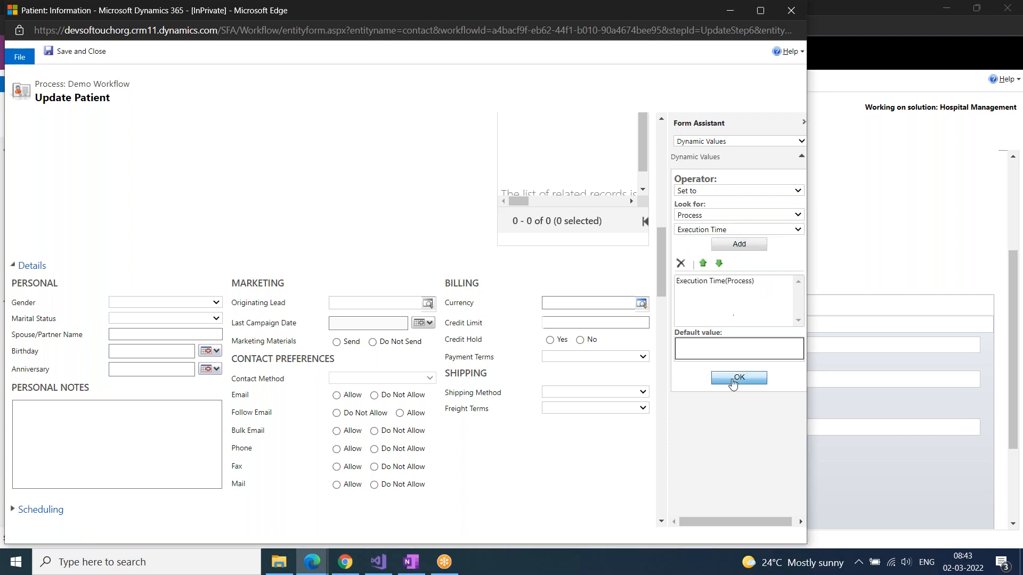
pyautogui.click(734, 379)
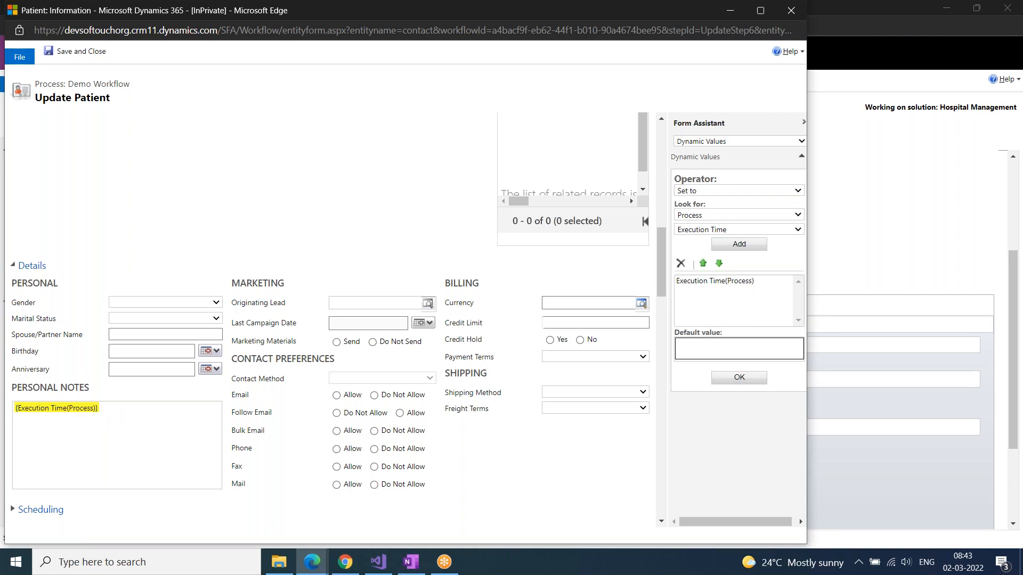
# Step: Append "This is demo for that record updated from Workflow" to the Personal Notes, then save and close the update form
pyautogui.click(123, 415)
pyautogui.click(123, 415)
pyautogui.write('TH')
pyautogui.press('BackSpace')
pyautogui.write('t')
pyautogui.press('BackSpace')
pyautogui.write('This is demo for that record updated from Workflow')
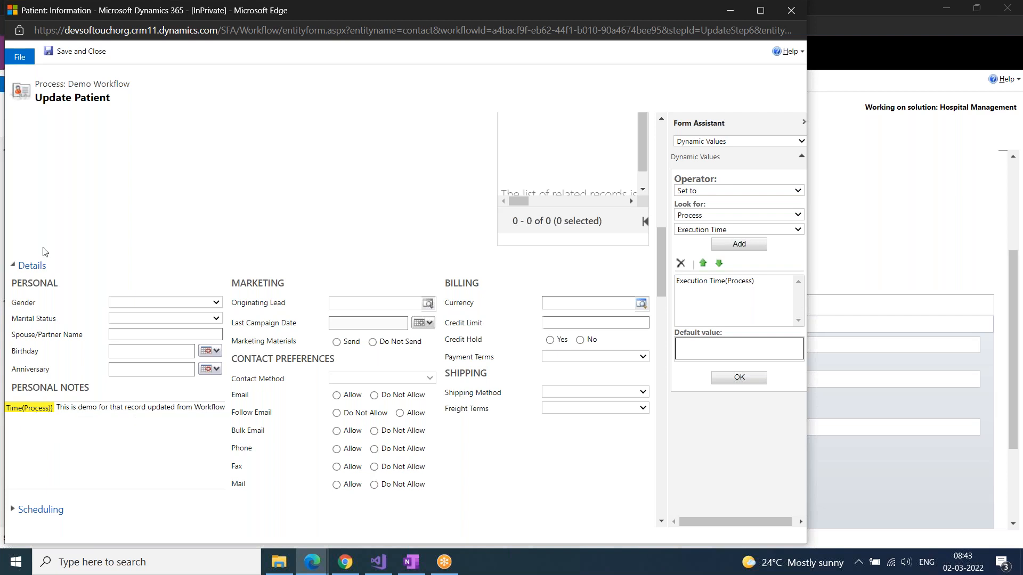
pyautogui.click(85, 51)
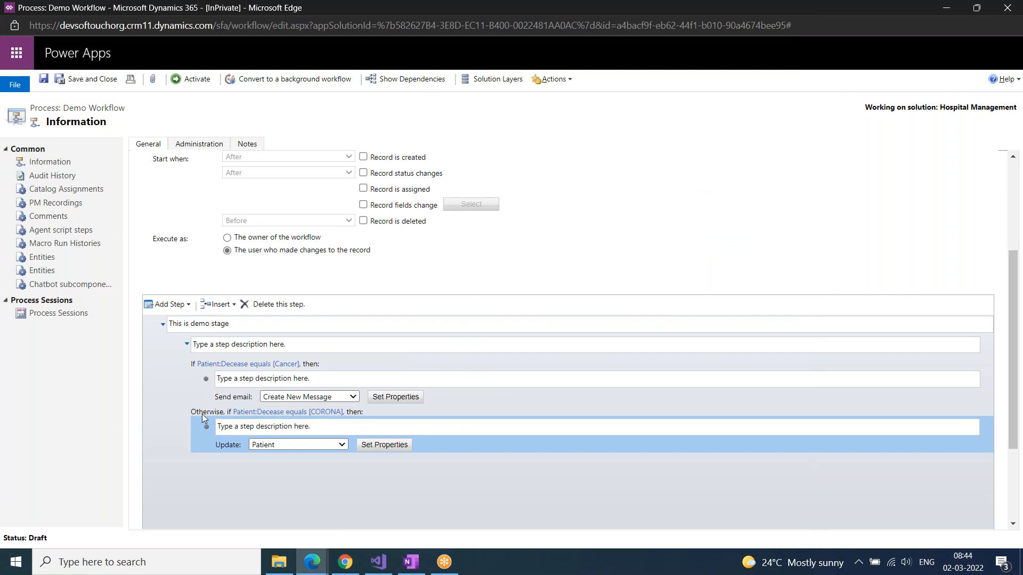
# Step: Add a Default Action after the CORONA branch
pyautogui.click(203, 414)
pyautogui.click(170, 304)
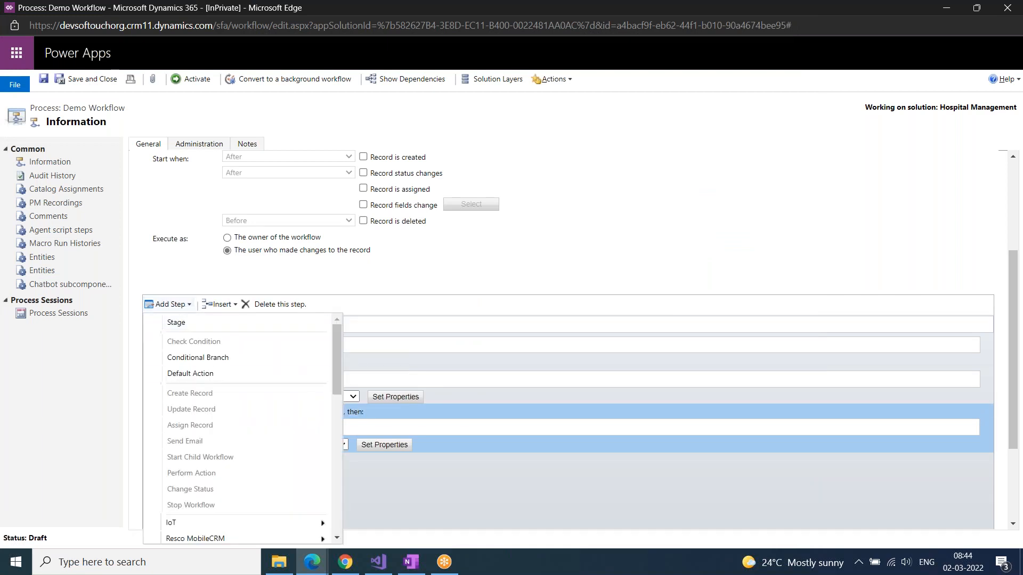
pyautogui.click(637, 513)
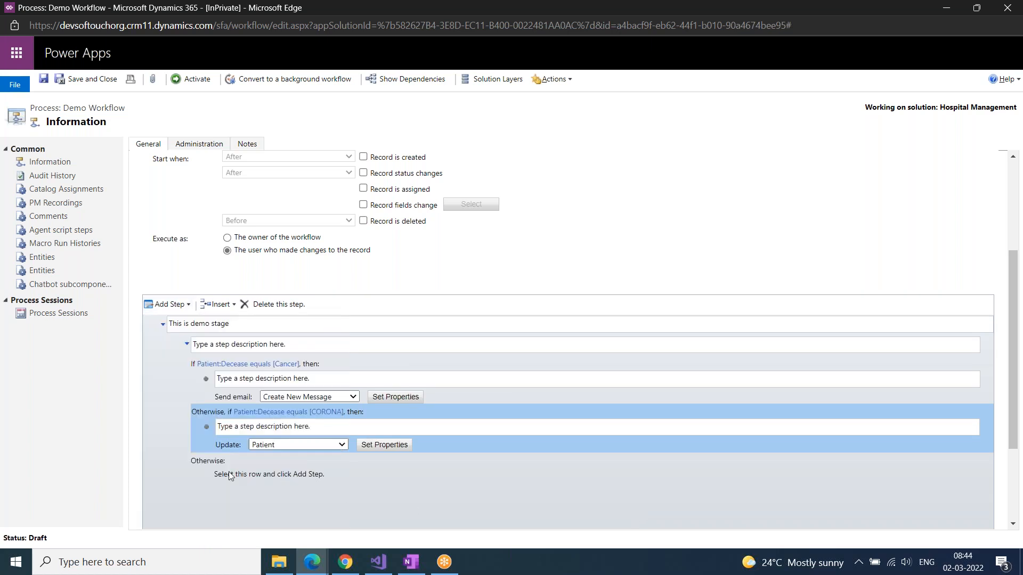
# Step: Add a Change Status step under Otherwise that sets Patient to Inactive, and activate the workflow
pyautogui.click(231, 475)
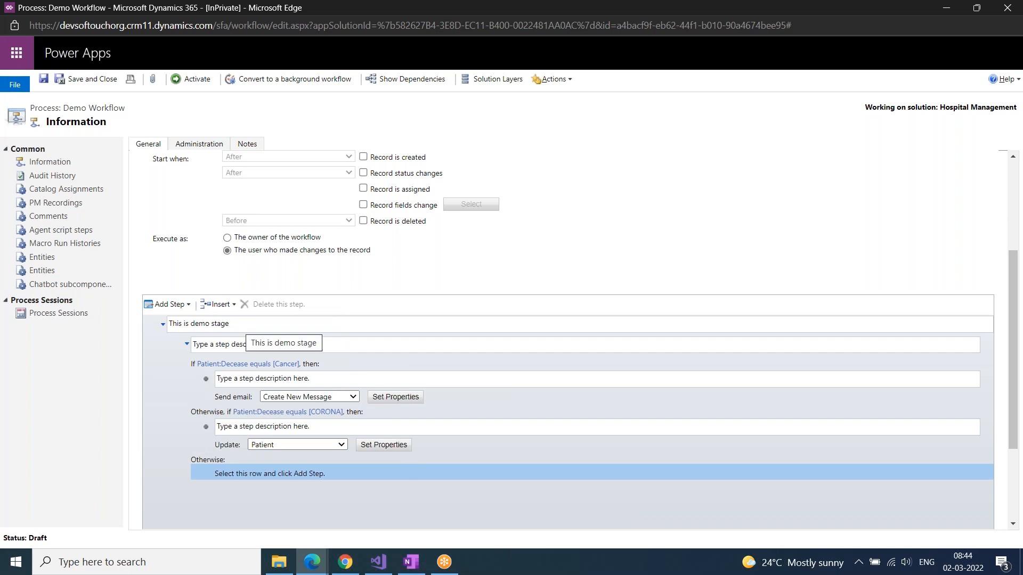
pyautogui.click(170, 305)
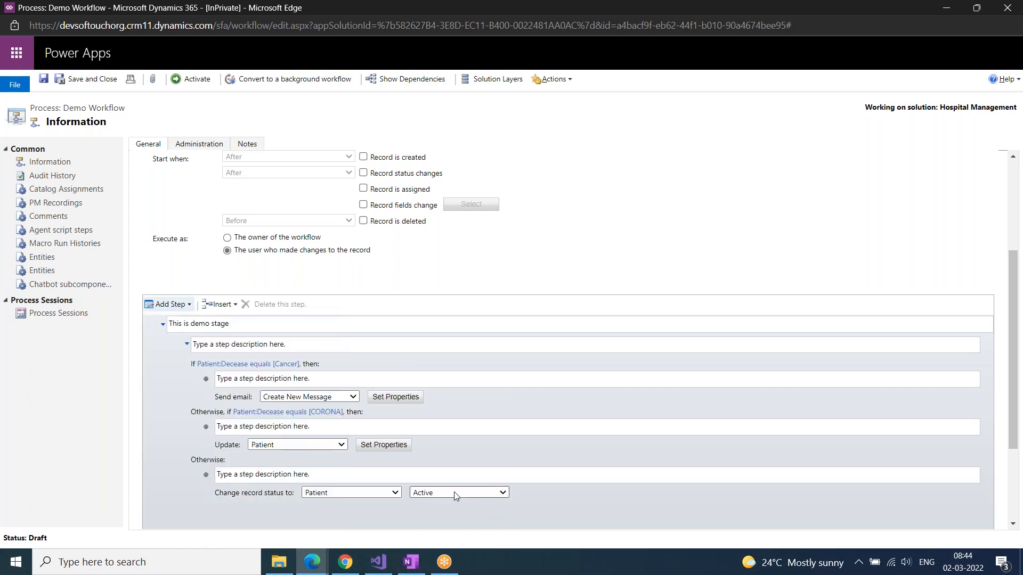
pyautogui.click(453, 492)
pyautogui.click(309, 517)
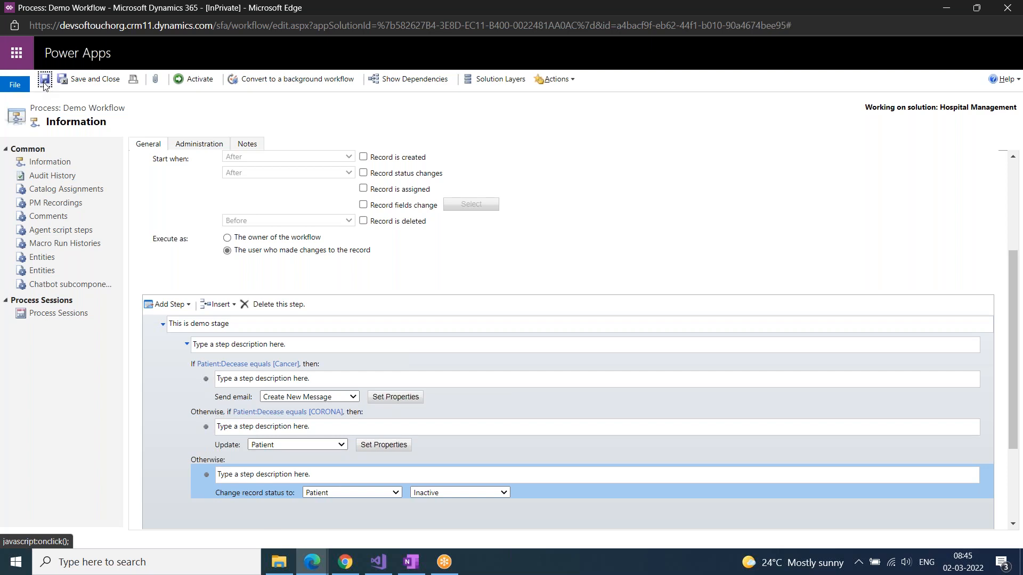
pyautogui.click(182, 79)
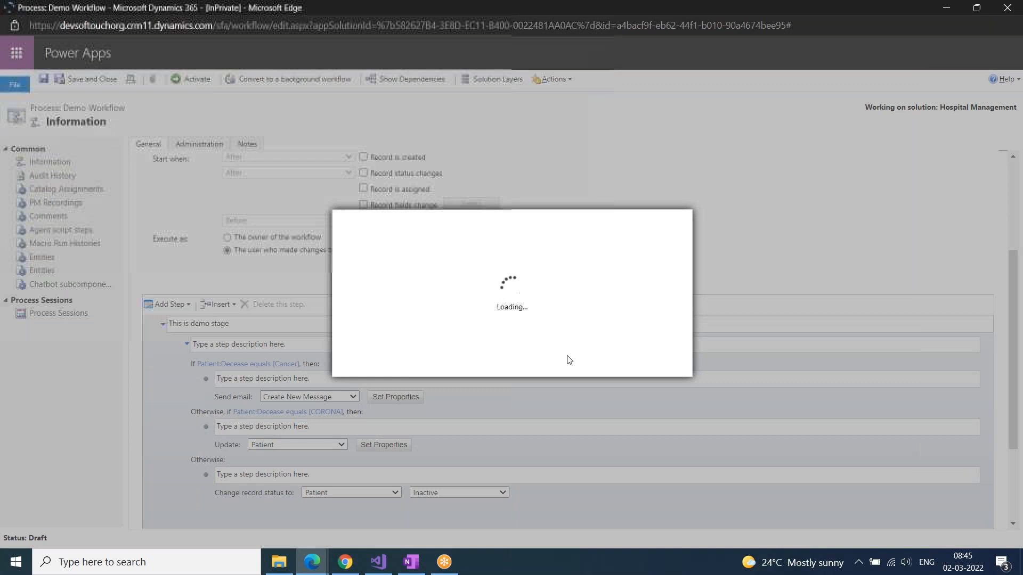
pyautogui.click(584, 361)
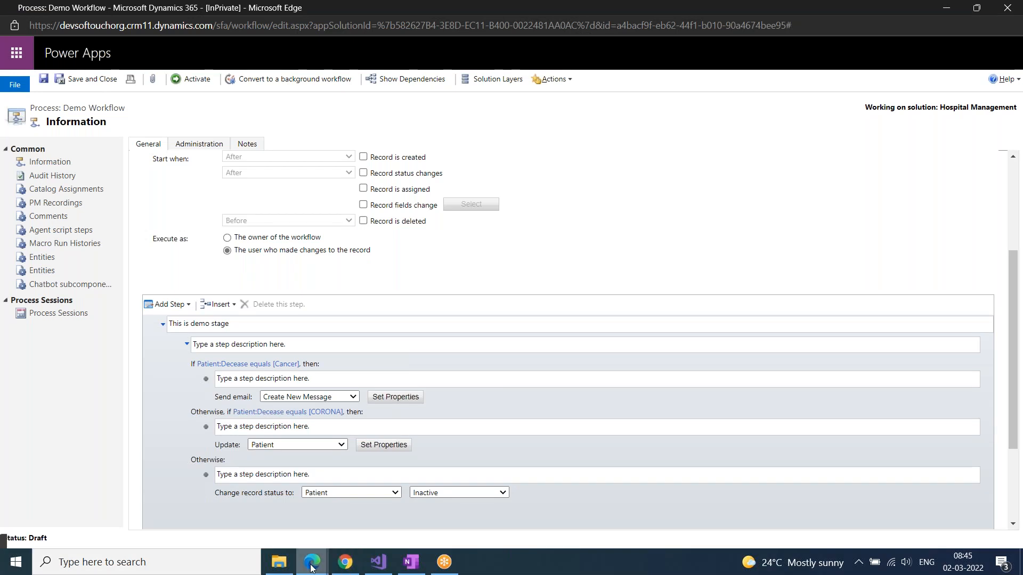
# Step: Open the first patient's record in the Hospital Management app, set Decease to "not corona or cancer" and save it
pyautogui.moveTo(311, 568)
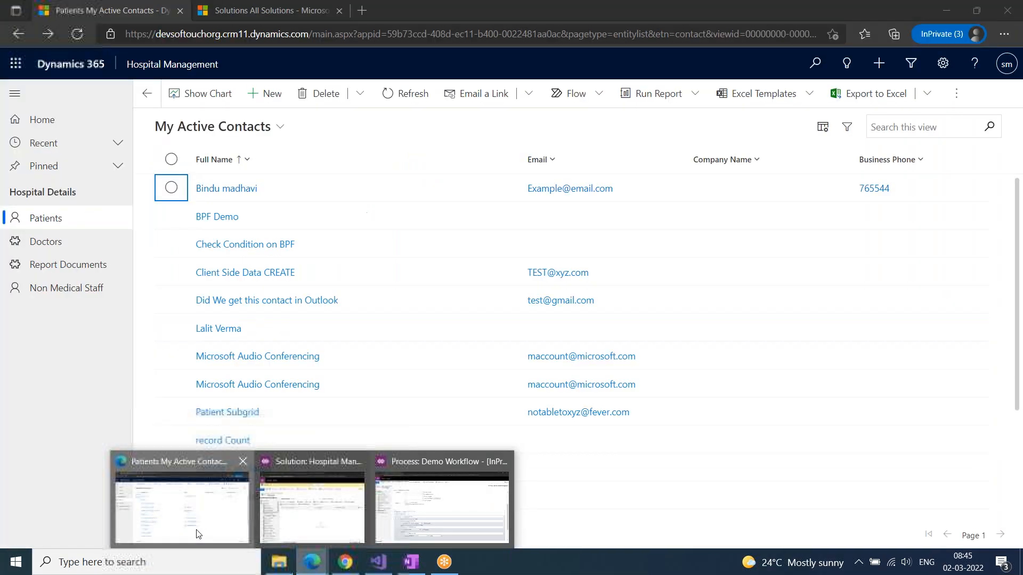
pyautogui.click(197, 534)
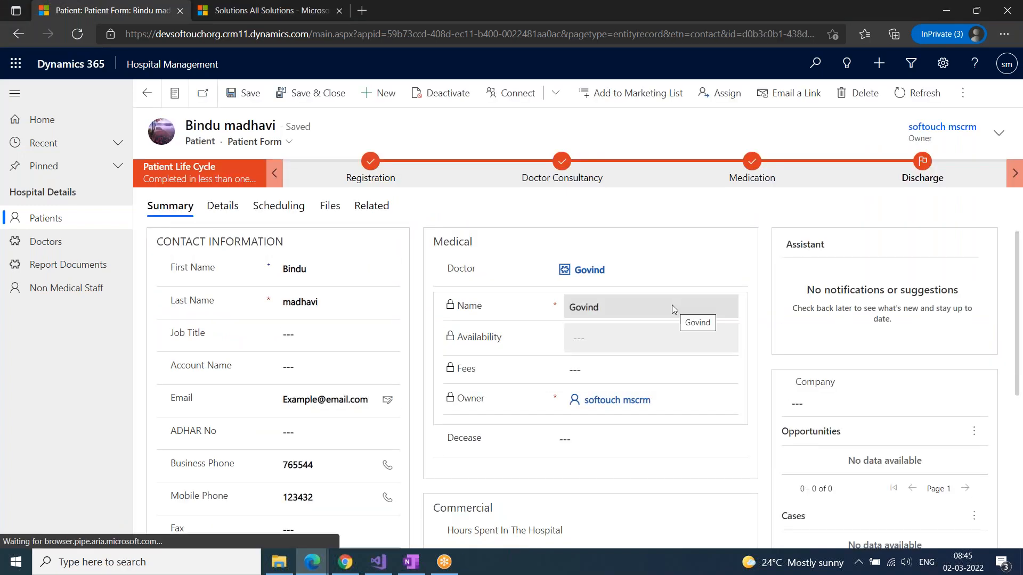
pyautogui.click(574, 437)
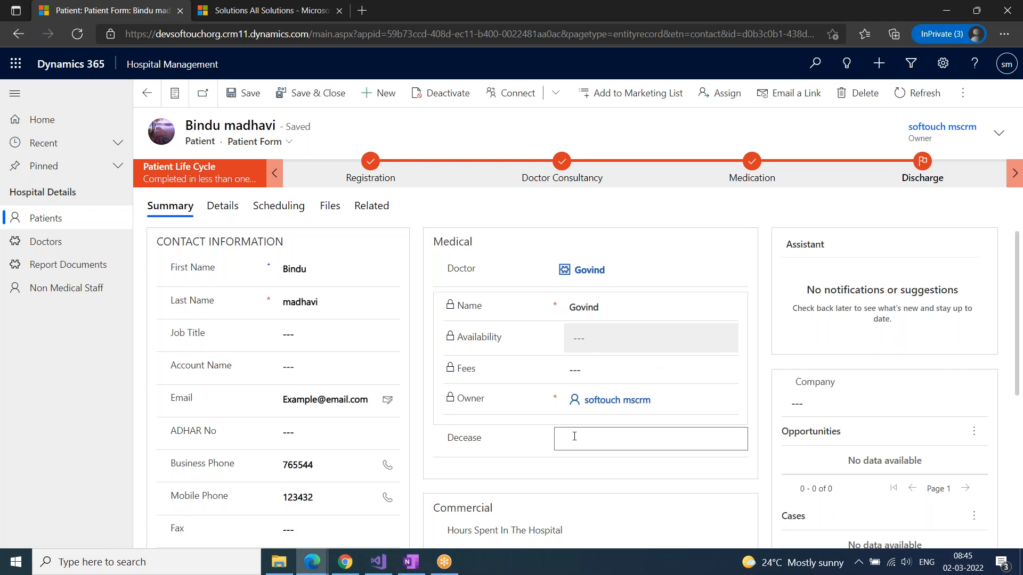
pyautogui.write('not coronalor cancer')
pyautogui.click(250, 104)
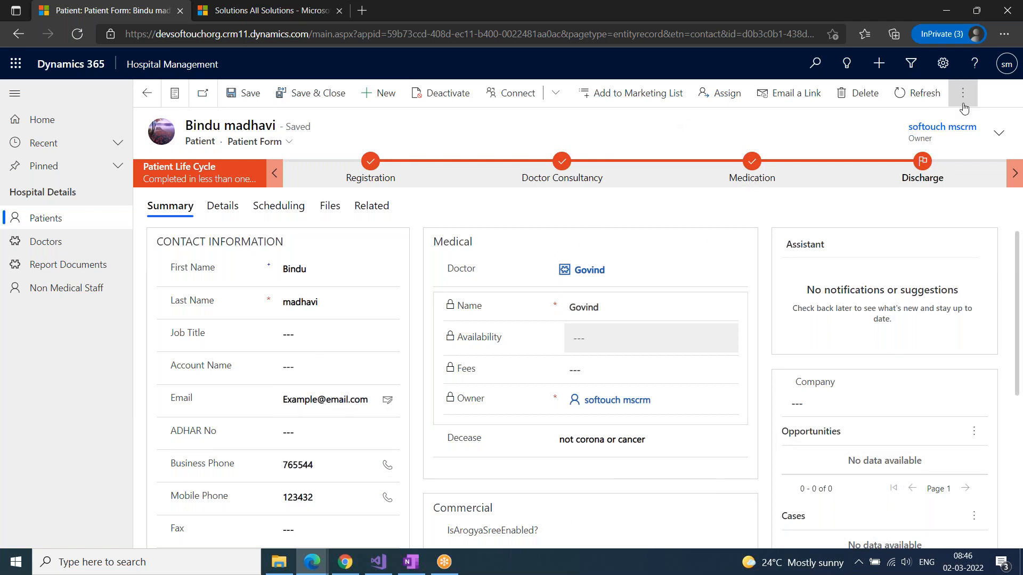
# Step: Run Demo Workflow on demand on the open patient record and confirm its application
pyautogui.click(966, 104)
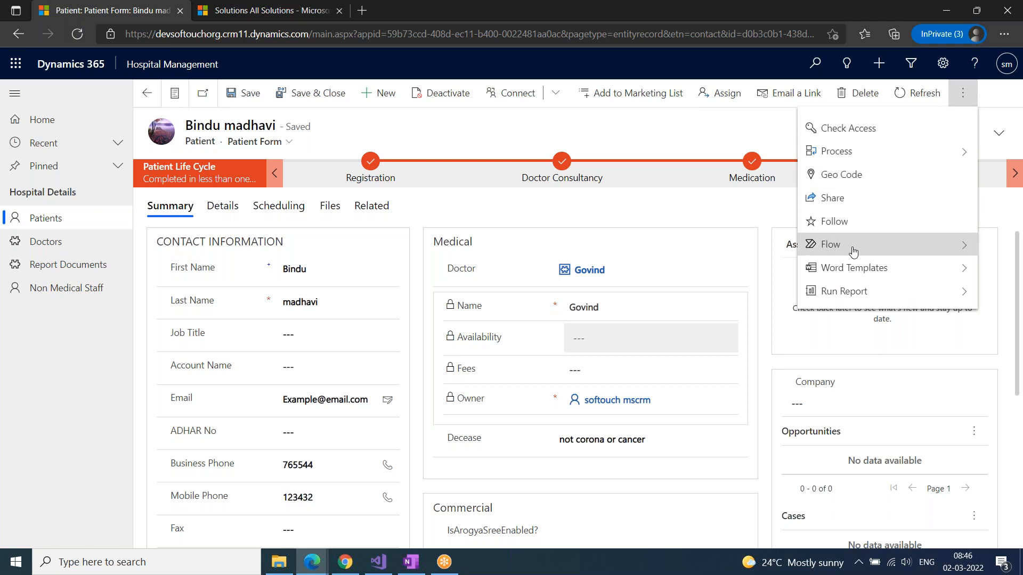
pyautogui.click(919, 267)
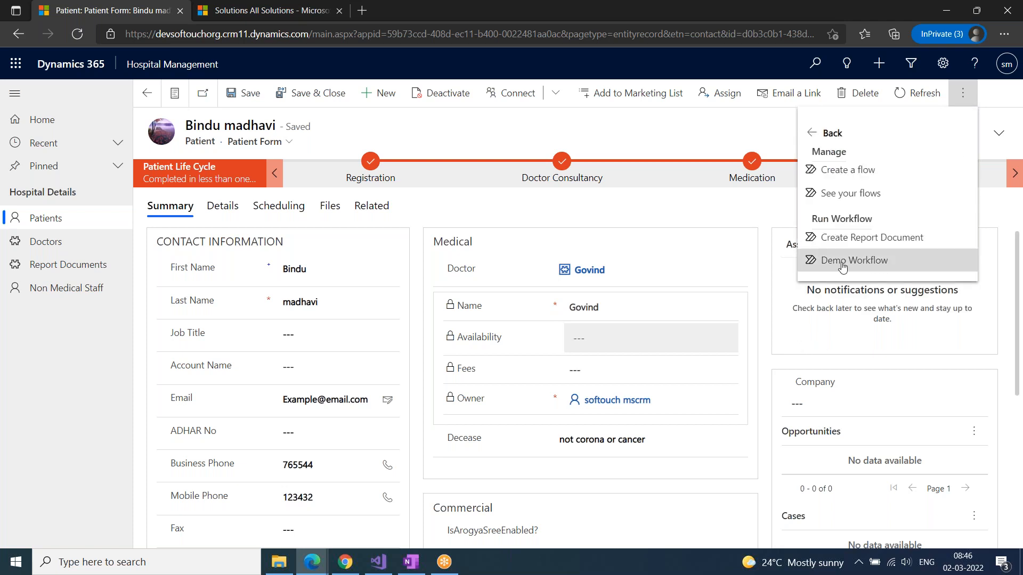
pyautogui.click(842, 264)
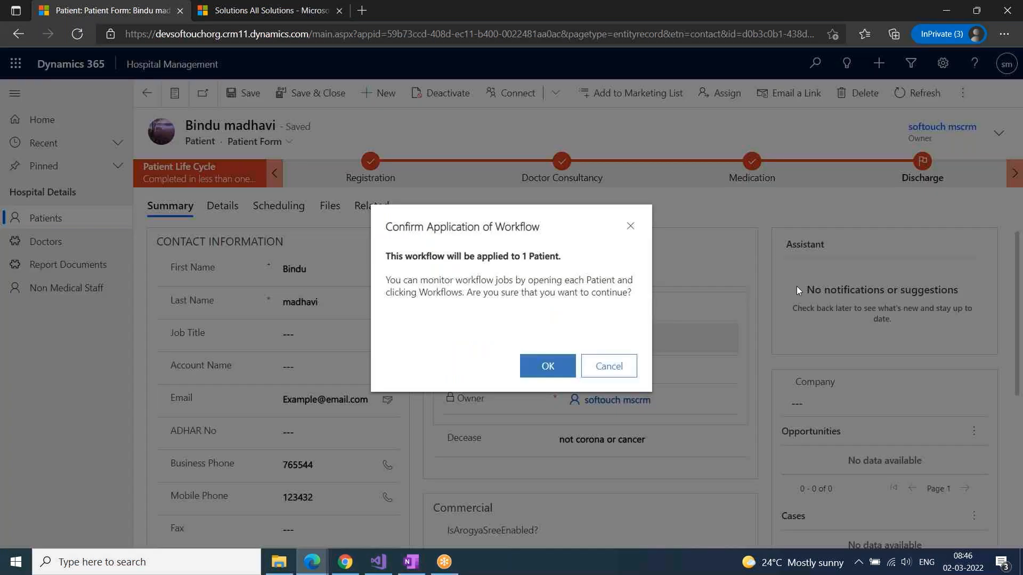
pyautogui.press('Return')
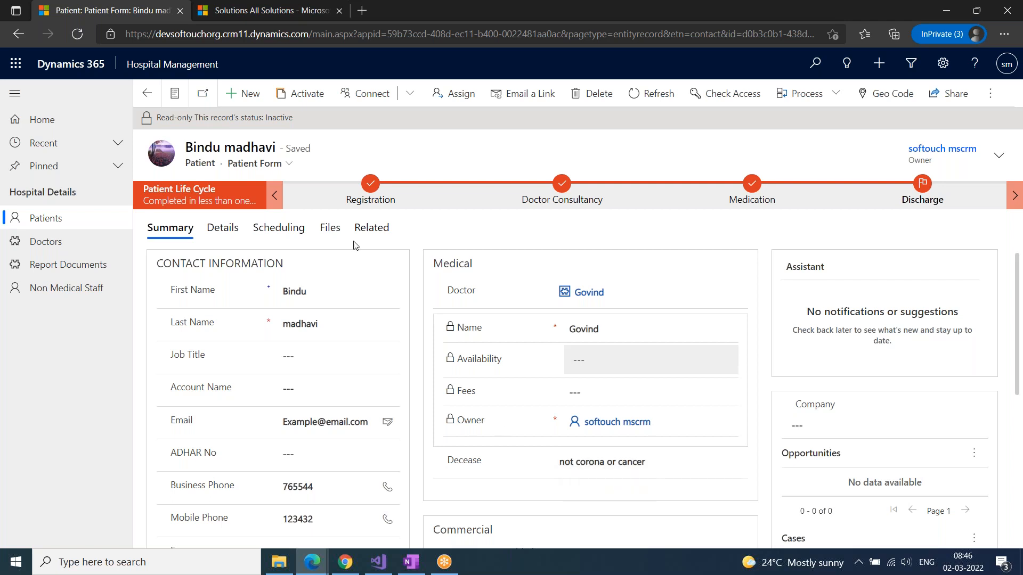
# Step: Reactivate the patient record, set Decease to "Cancer" and save it
pyautogui.click(304, 96)
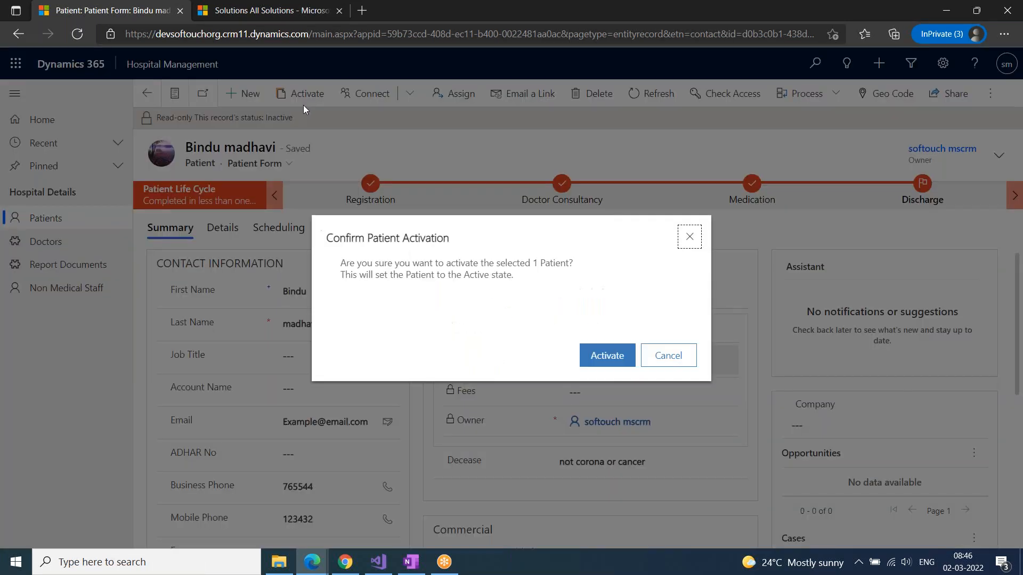
pyautogui.click(606, 355)
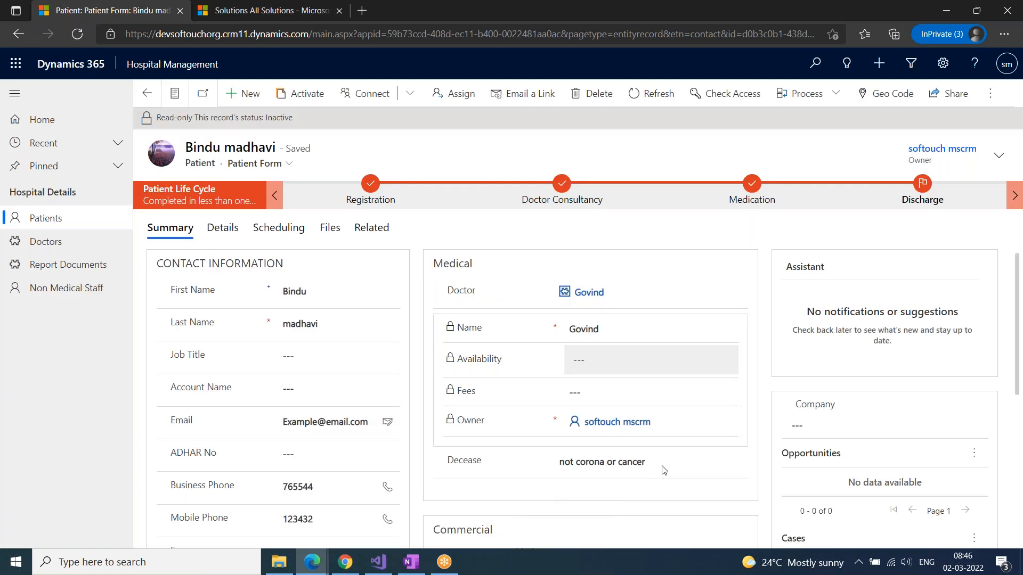
pyautogui.moveTo(660, 445); pyautogui.dragTo(470, 433)
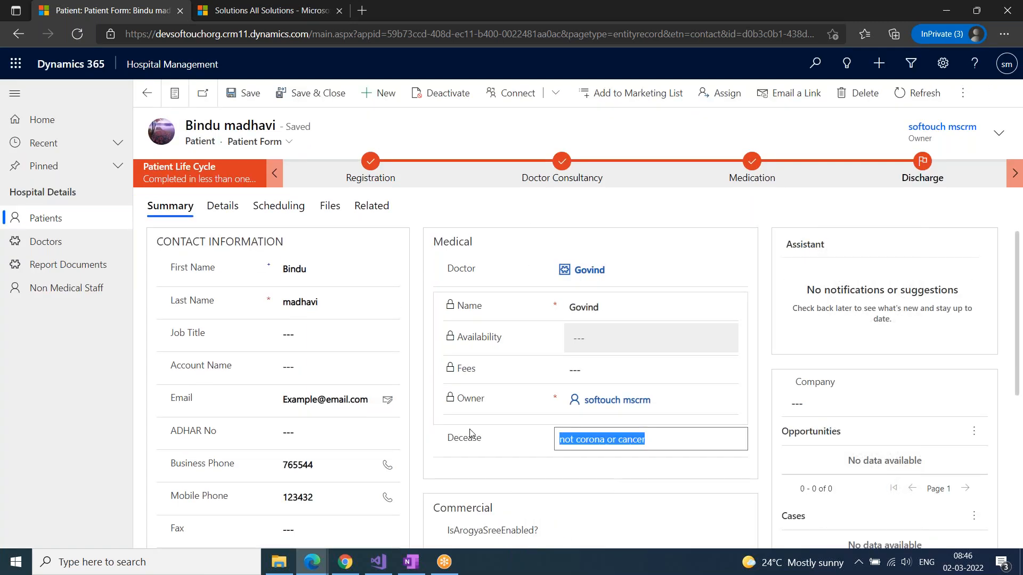
pyautogui.write('CANCER')
pyautogui.press('BackSpace')
pyautogui.press('BackSpace')
pyautogui.press('BackSpace')
pyautogui.press('BackSpace')
pyautogui.press('BackSpace')
pyautogui.write('A')
pyautogui.press('BackSpace')
pyautogui.write('ancer')
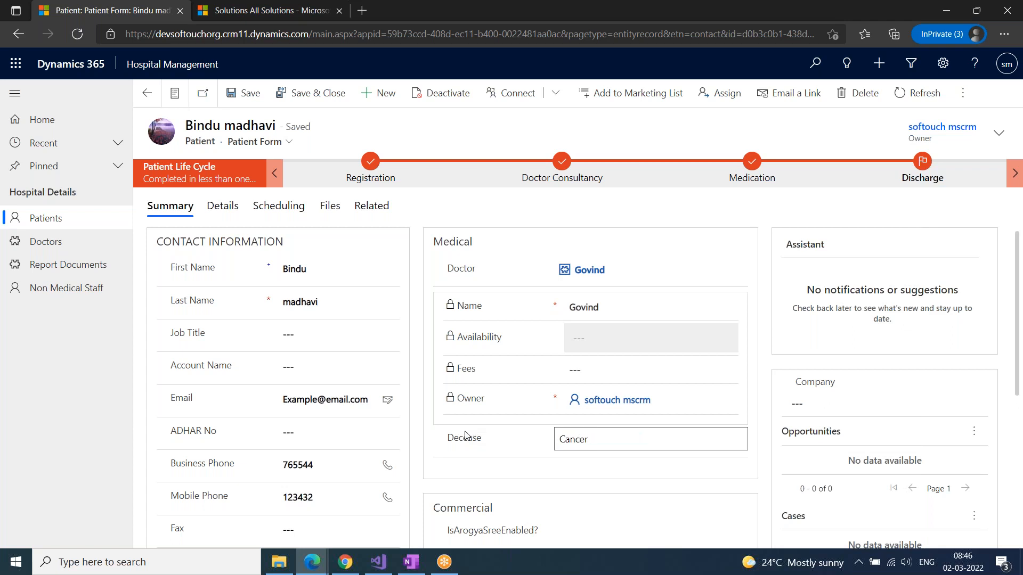
pyautogui.click(238, 98)
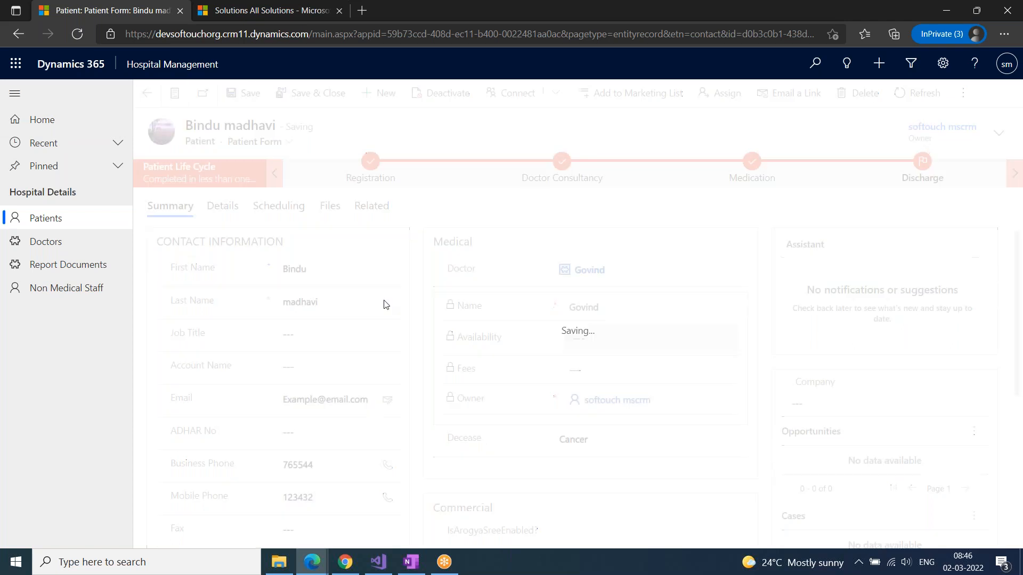
# Step: Apply Demo Workflow on demand to the patient record with Decease set to Cancer
pyautogui.click(968, 100)
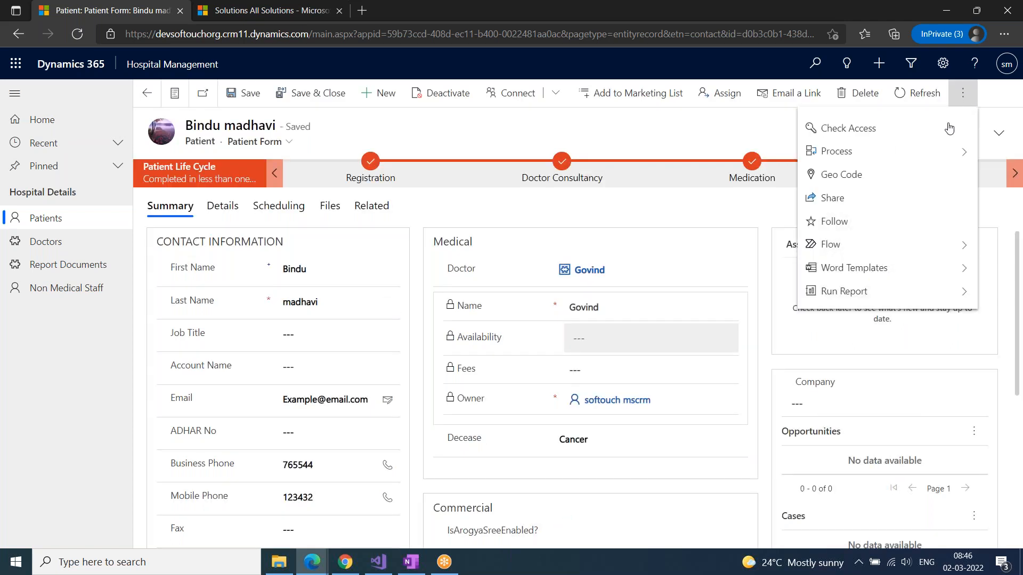
pyautogui.click(963, 242)
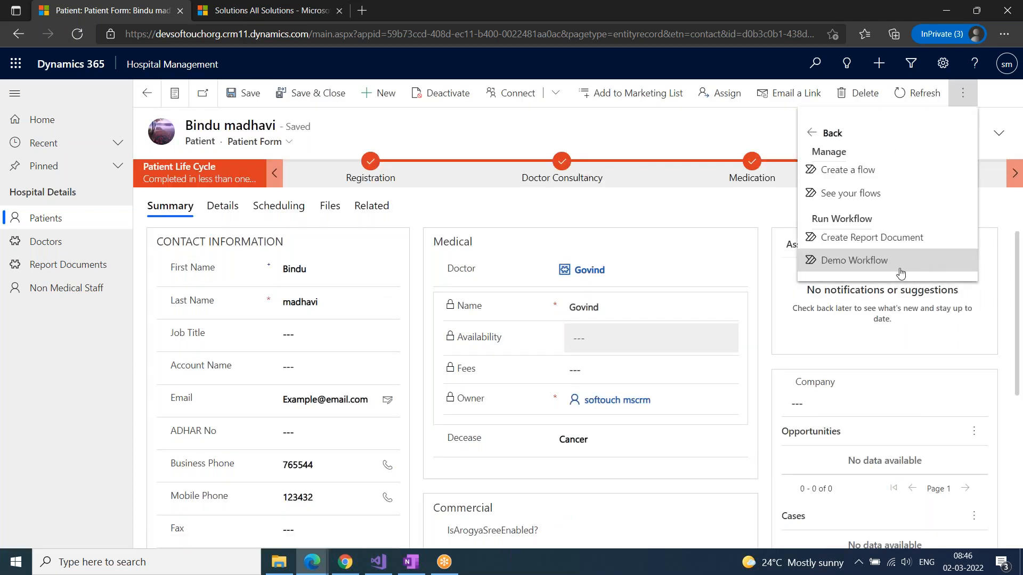
pyautogui.click(859, 261)
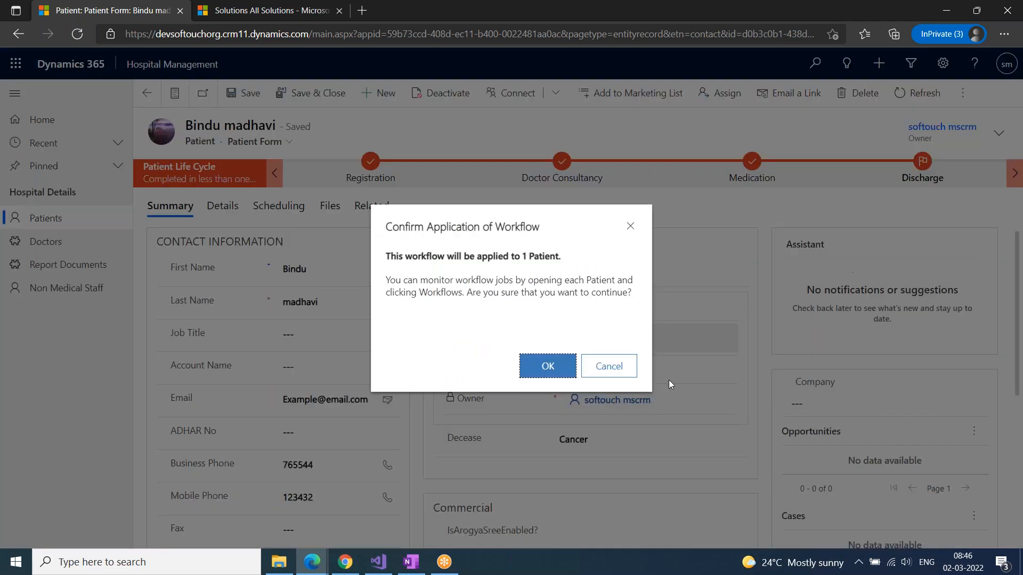
pyautogui.click(548, 368)
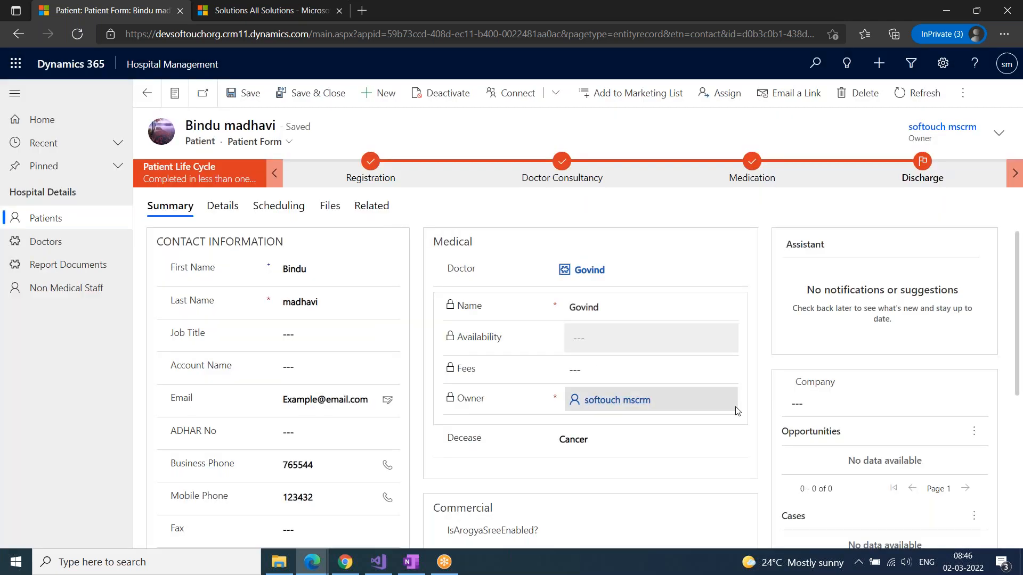
# Step: Show the patient's related activities in the All Activities view and widen the Subject column
pyautogui.click(367, 211)
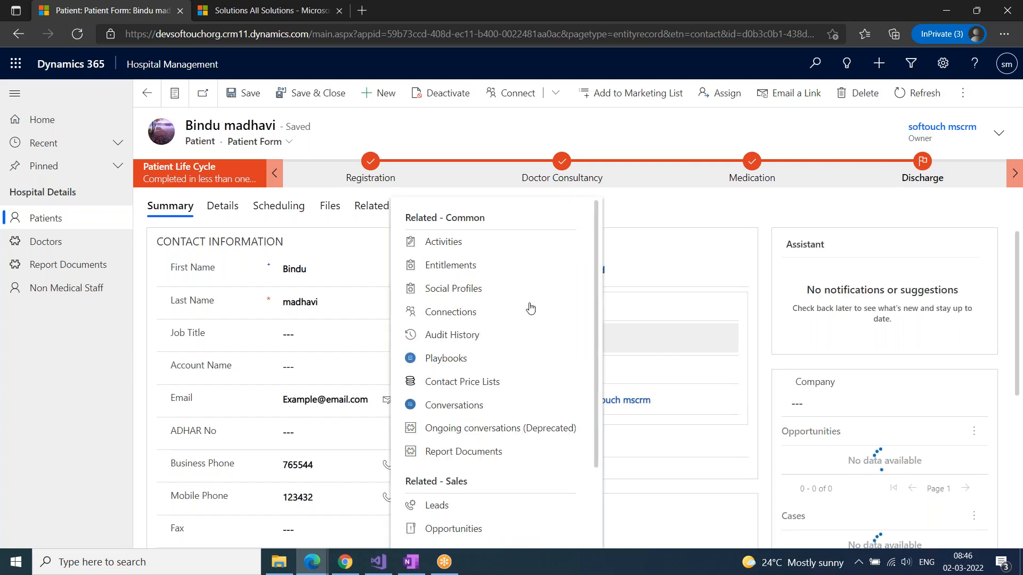
pyautogui.click(444, 242)
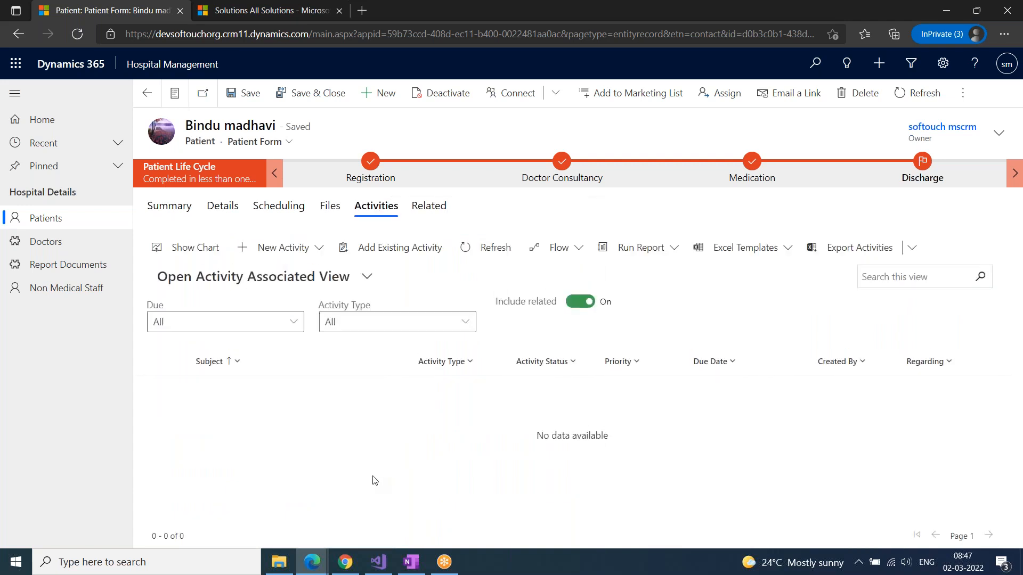
pyautogui.click(479, 248)
pyautogui.click(368, 278)
pyautogui.click(426, 439)
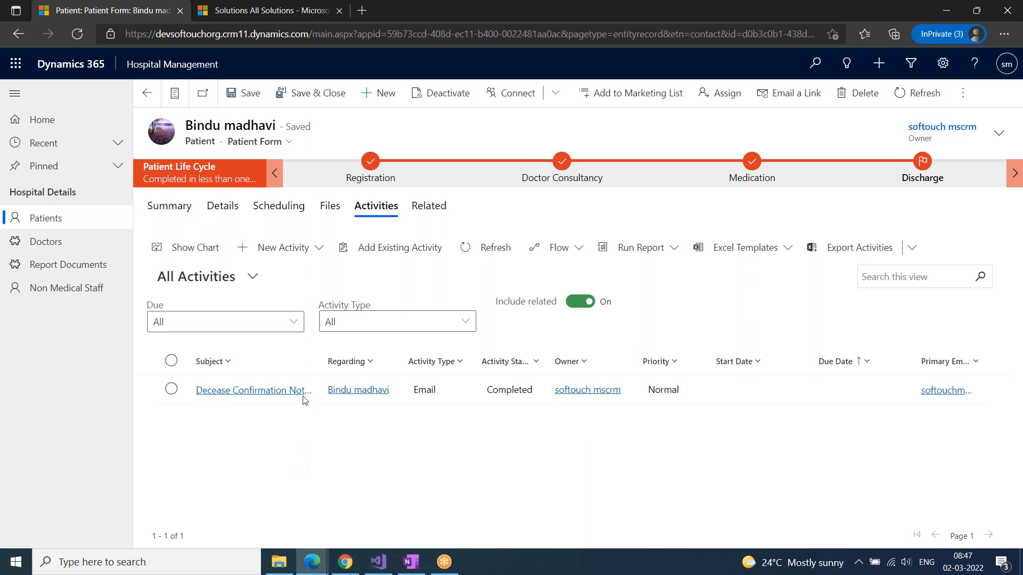
pyautogui.moveTo(320, 362); pyautogui.dragTo(538, 361)
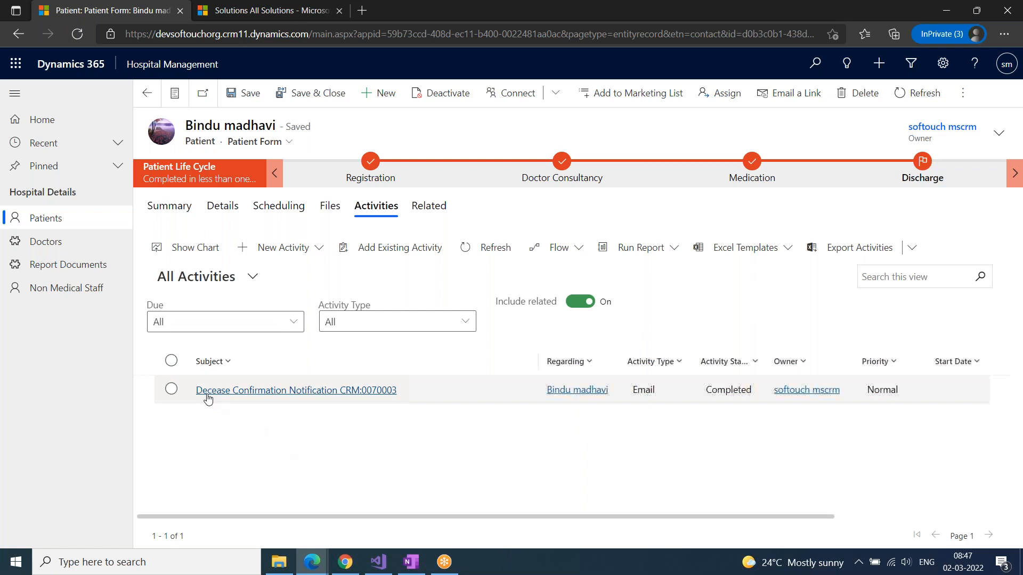
# Step: Open the Decease Confirmation Notification email and examine the patient name, decease value and message in its body
pyautogui.click(301, 397)
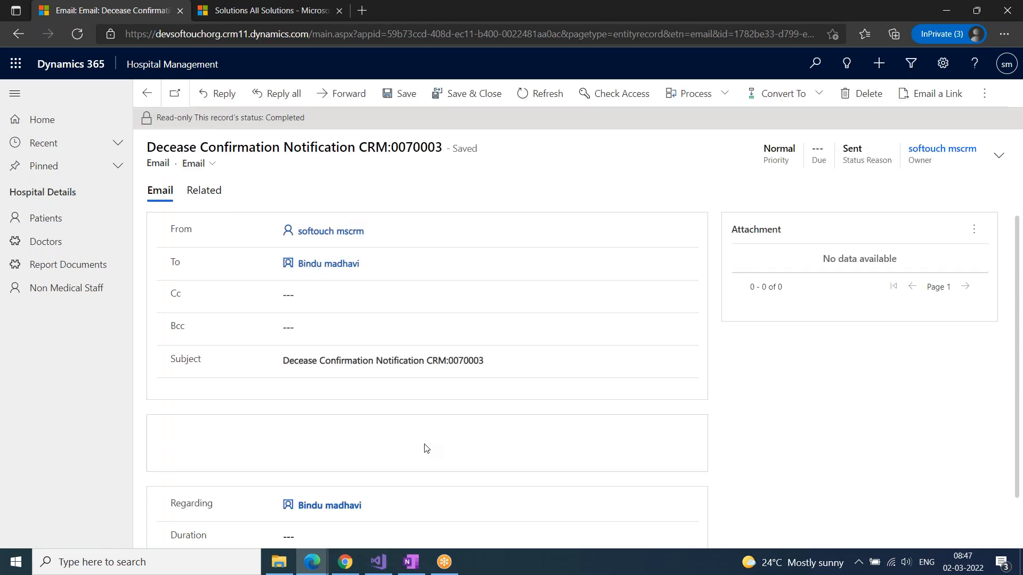
pyautogui.scroll(-1, 426, 449)
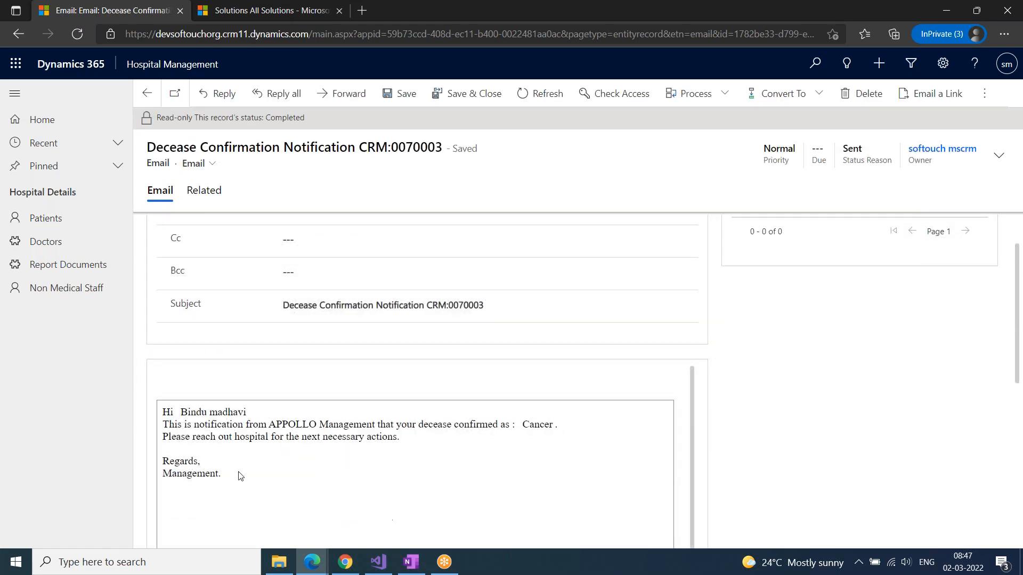
pyautogui.moveTo(181, 413); pyautogui.dragTo(252, 414)
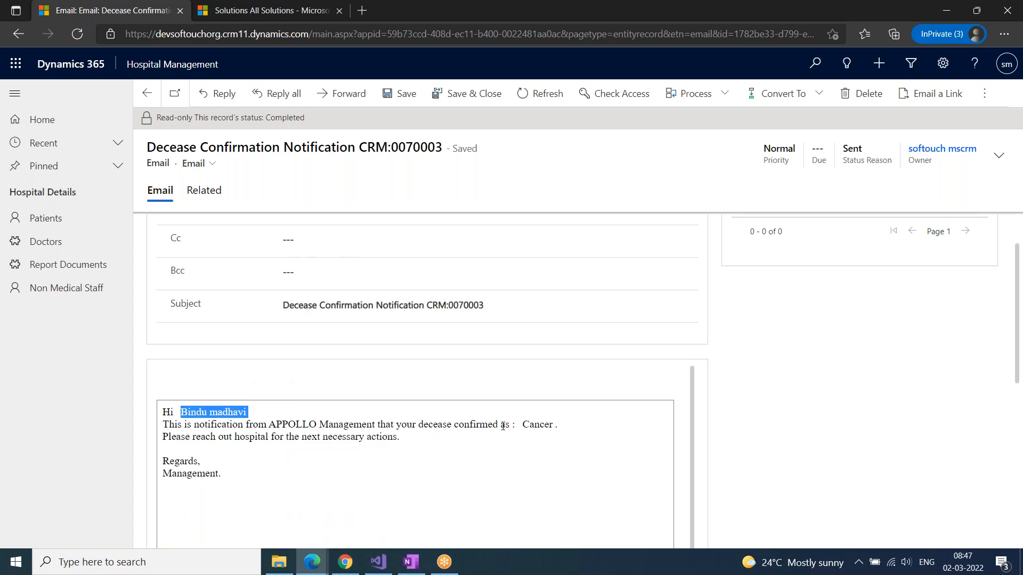
pyautogui.doubleClick(536, 425)
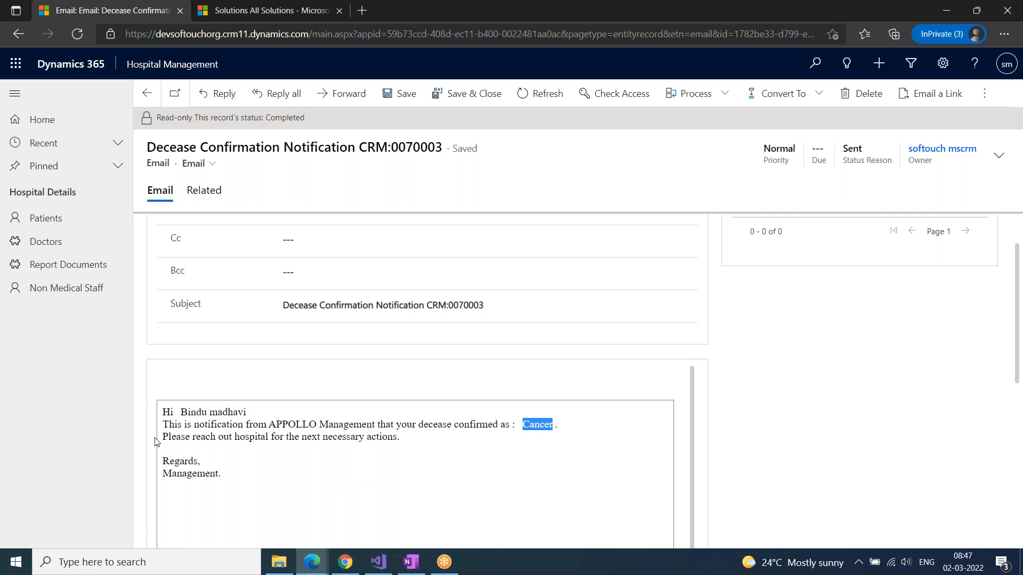
pyautogui.moveTo(163, 437); pyautogui.dragTo(410, 443)
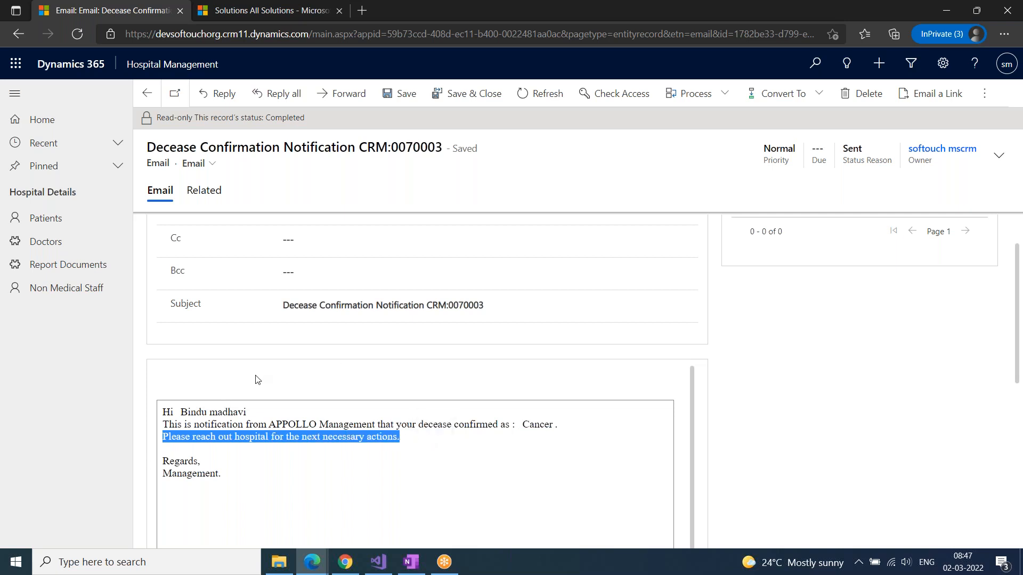
# Step: Return to the patient's summary, set Decease to "CORONA" and save the record
pyautogui.click(155, 96)
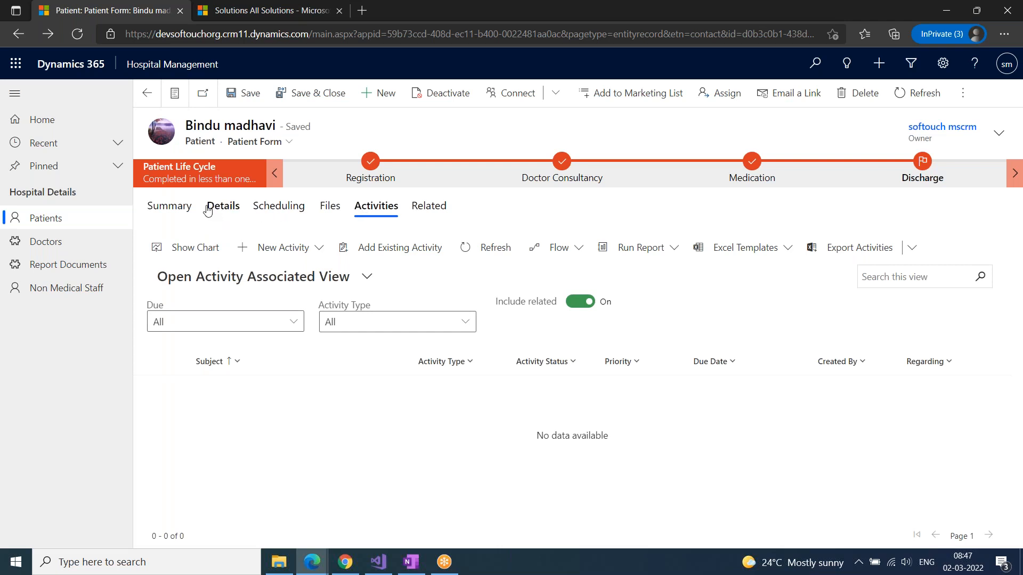
pyautogui.click(169, 206)
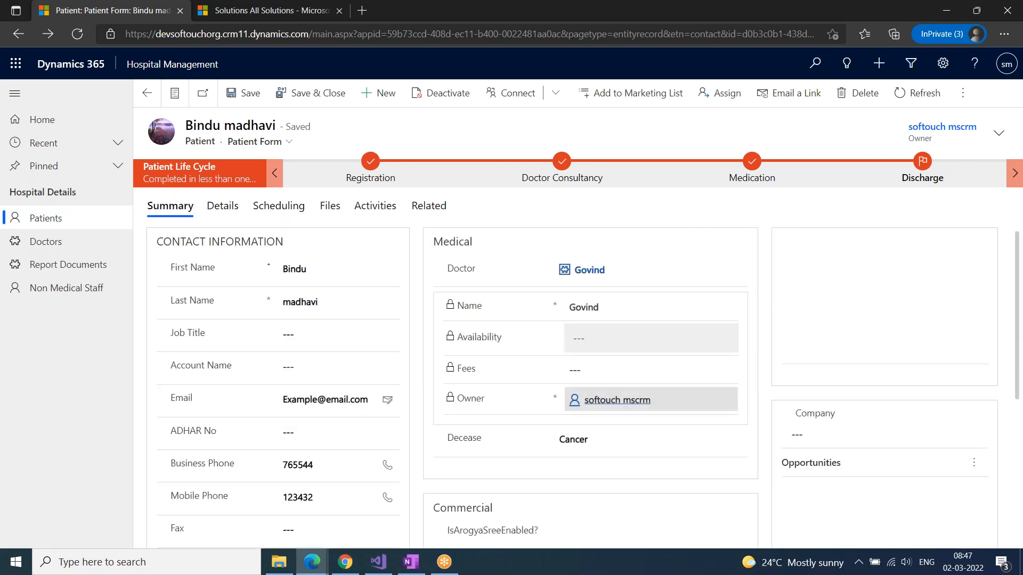
pyautogui.click(575, 439)
pyautogui.write('CORONA')
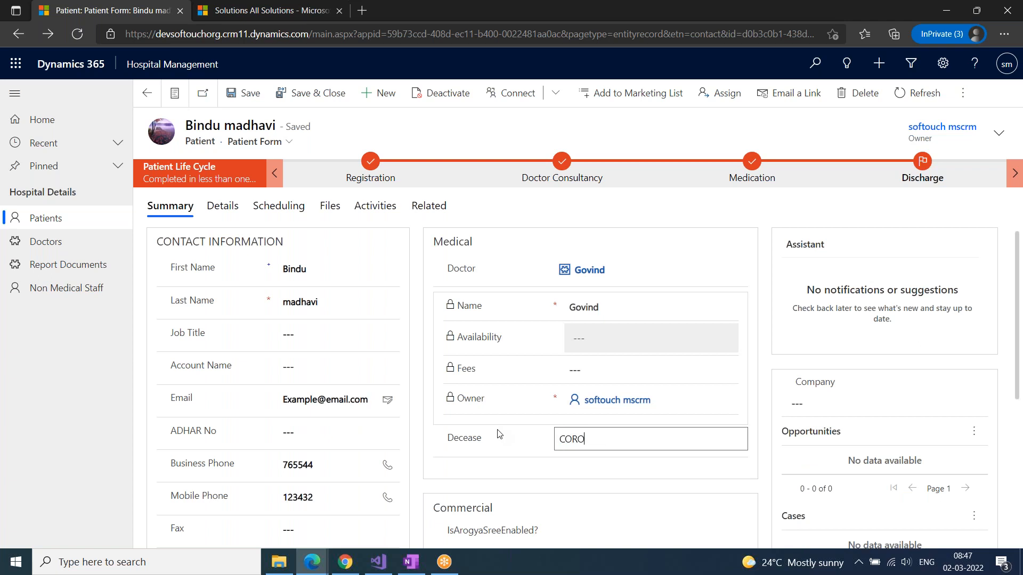
pyautogui.click(238, 94)
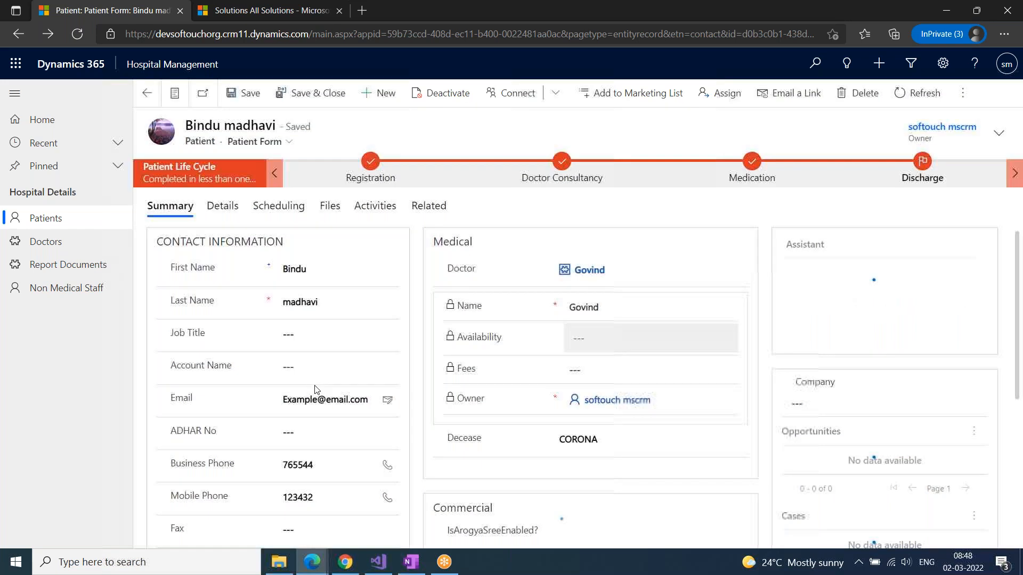
# Step: Run Demo Workflow on demand on the patient record with Decease set to CORONA
pyautogui.click(962, 93)
pyautogui.click(831, 242)
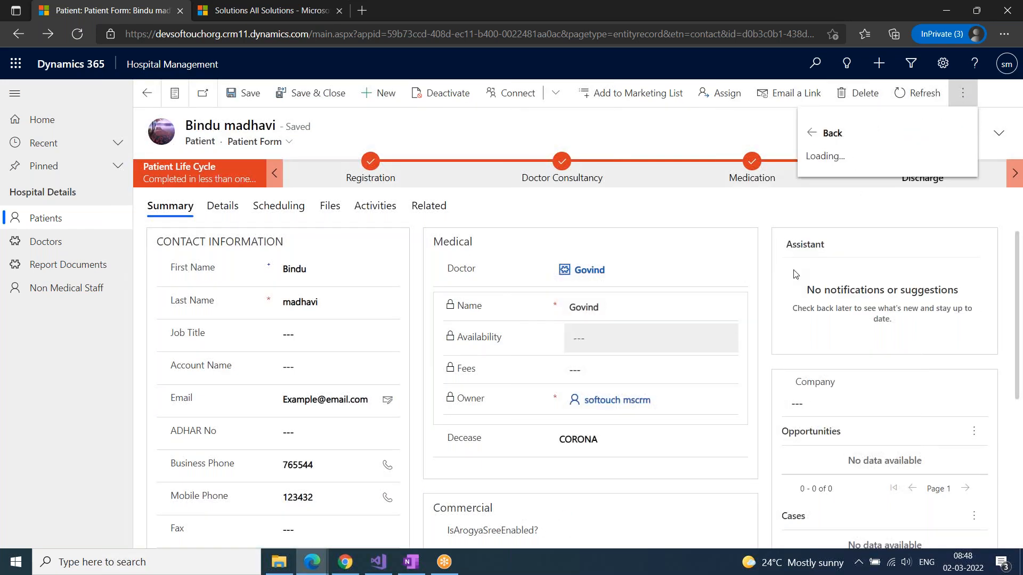
pyautogui.click(873, 260)
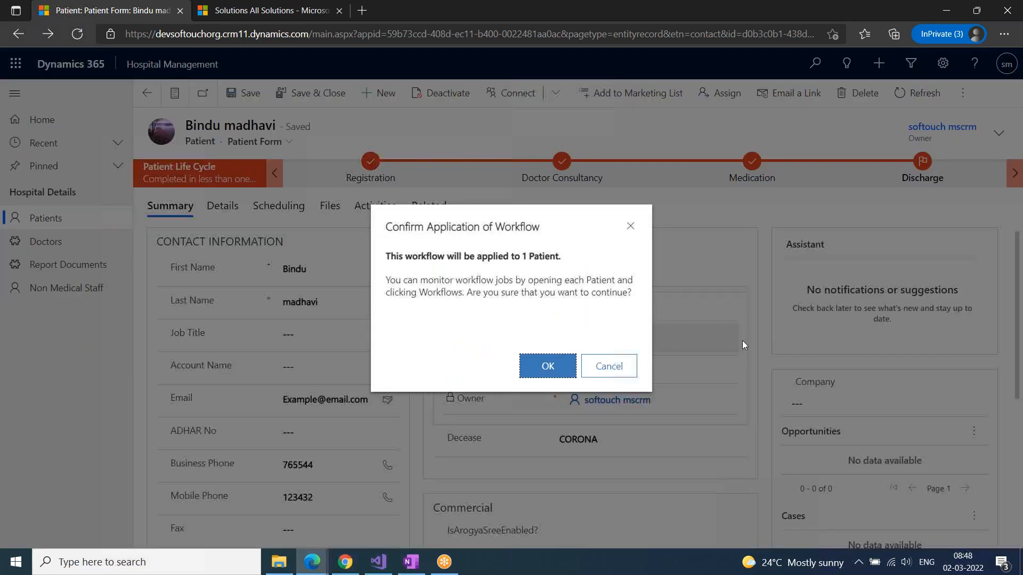
pyautogui.press('Return')
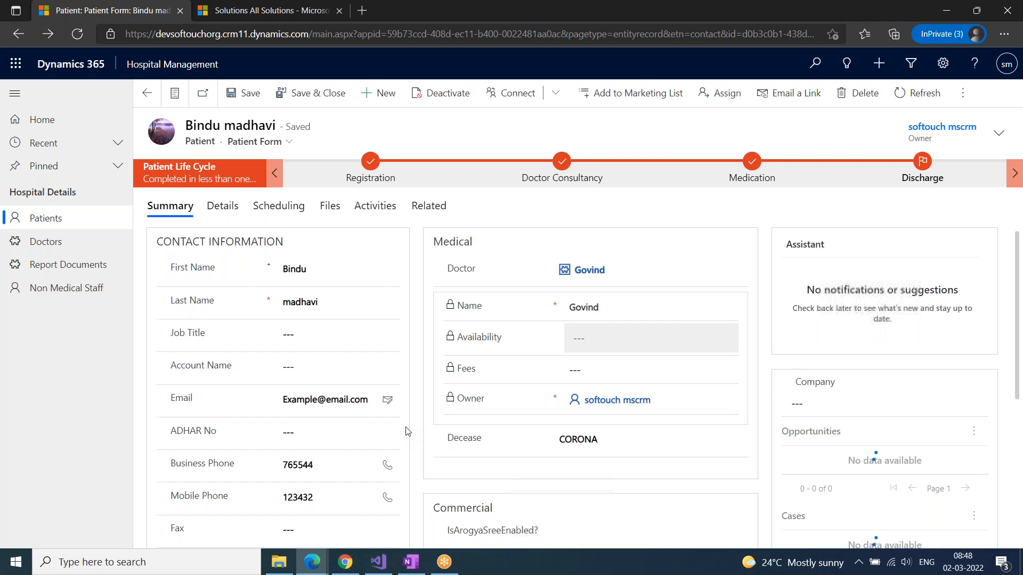
# Step: Review the Personal Notes in the patient's details and compare the note's timestamp with the system clock
pyautogui.click(223, 206)
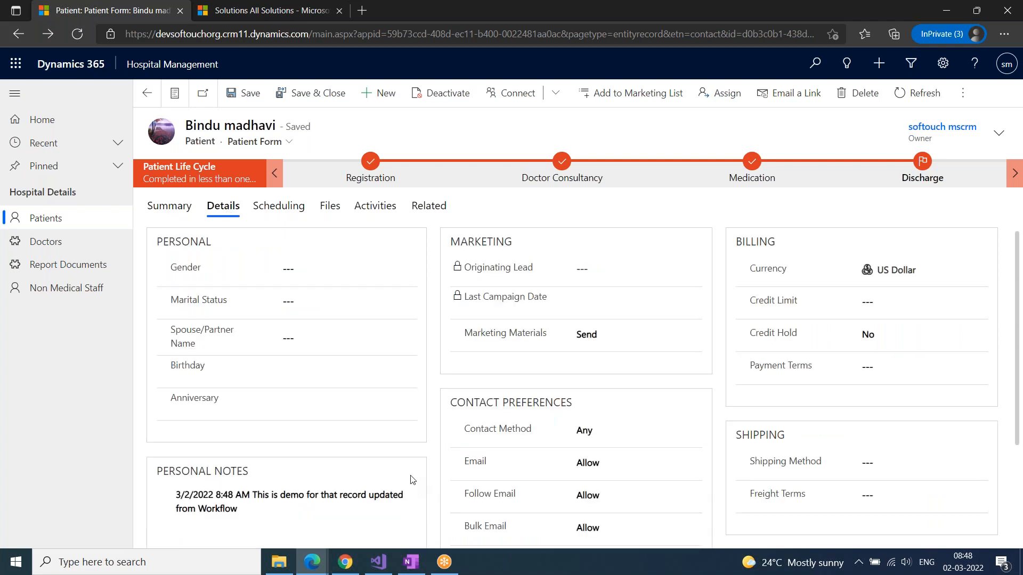
pyautogui.scroll(-2, 410, 479)
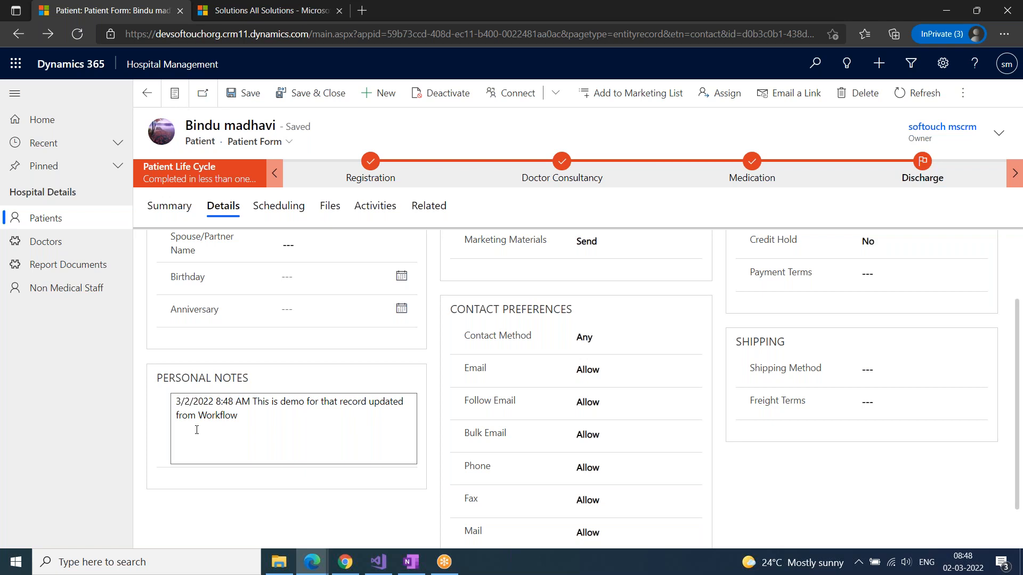
pyautogui.moveTo(973, 564)
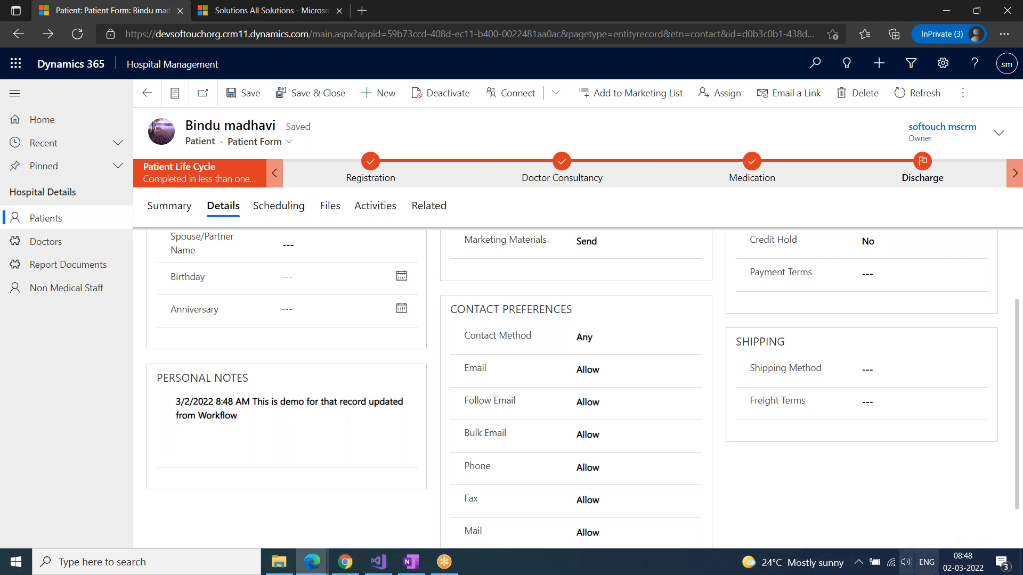
pyautogui.click(976, 566)
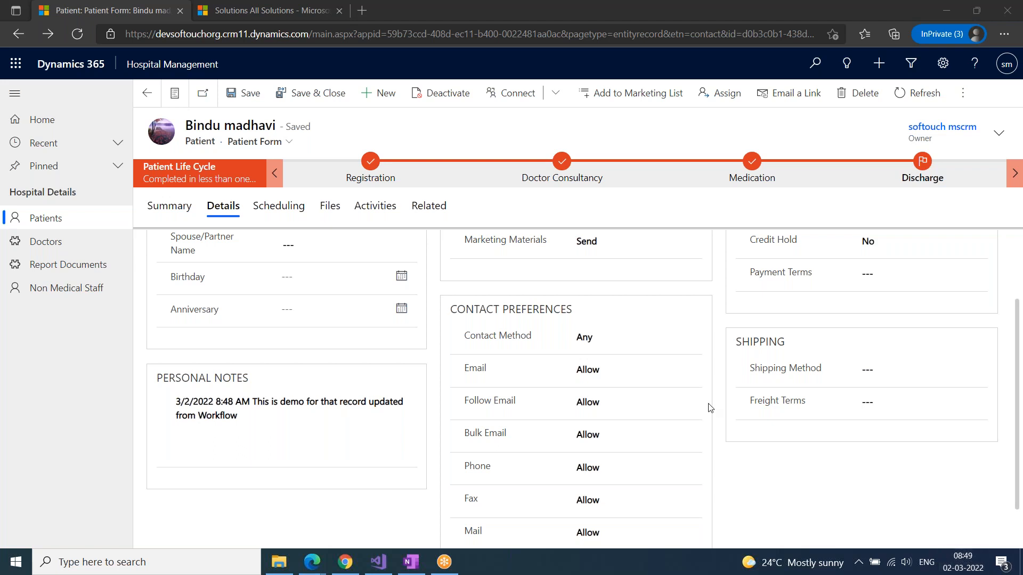
pyautogui.click(626, 201)
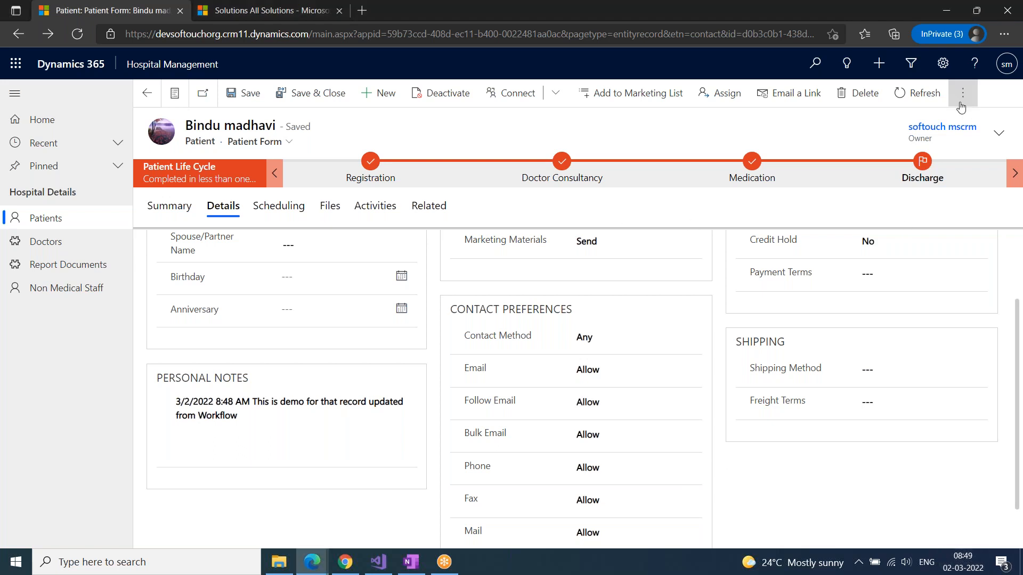
# Step: Run Demo Workflow on demand once more on the open patient record to refresh its Personal Notes
pyautogui.click(962, 93)
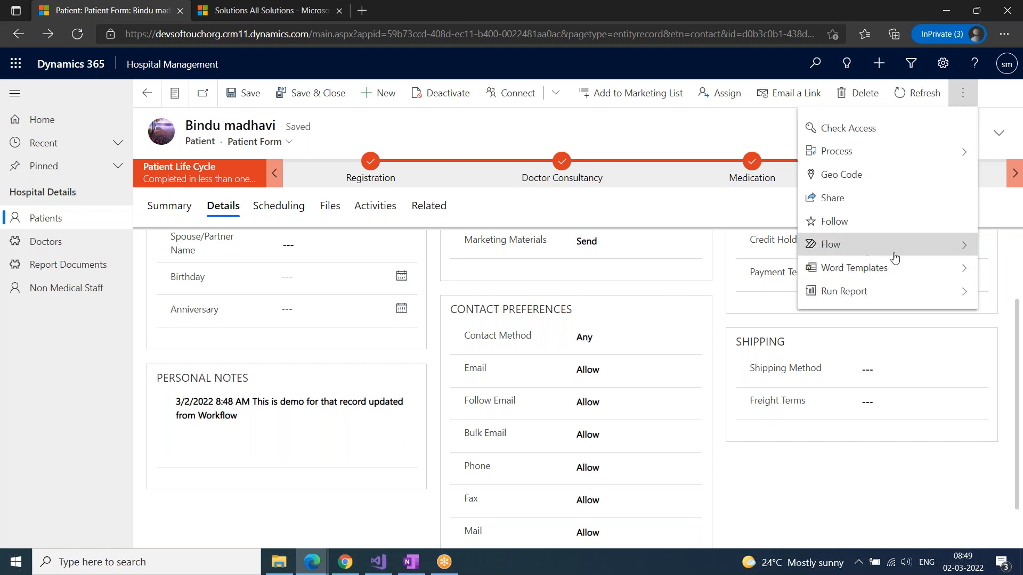
pyautogui.click(959, 246)
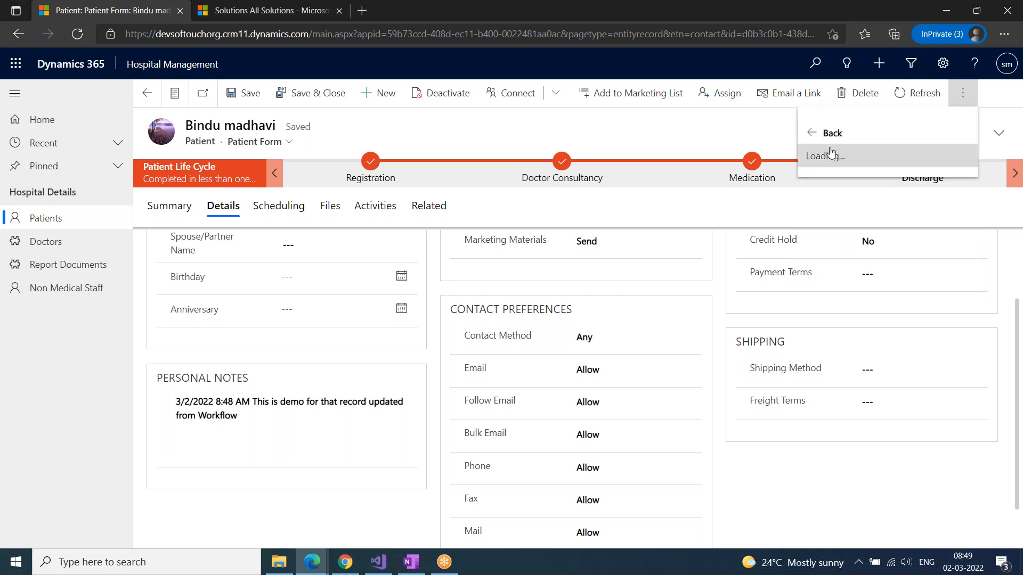
pyautogui.click(856, 261)
pyautogui.click(543, 365)
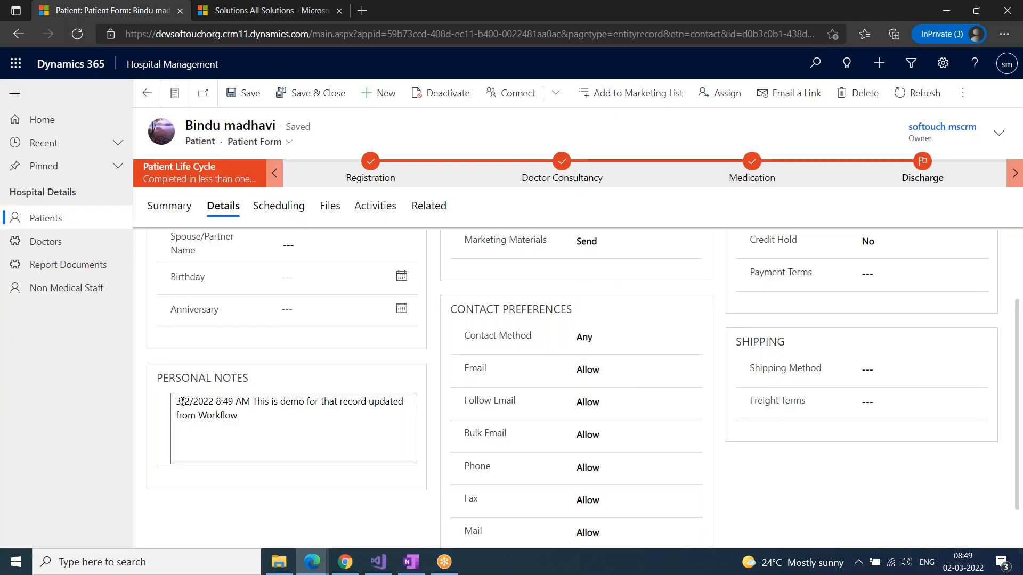
# Step: Examine the timestamp and the message text in the patient's Personal Notes
pyautogui.moveTo(176, 401); pyautogui.dragTo(250, 403)
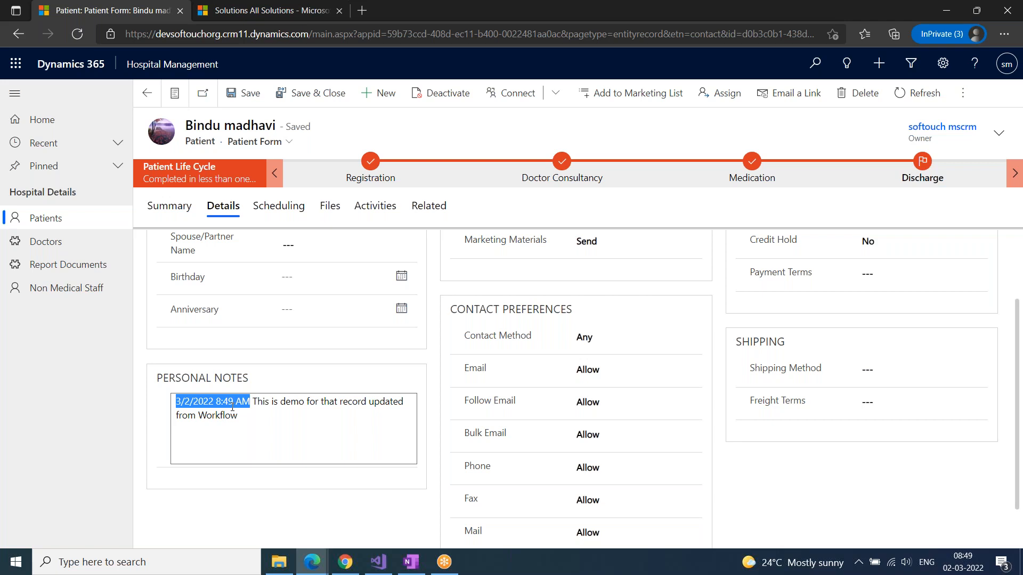
pyautogui.moveTo(253, 402); pyautogui.dragTo(275, 419)
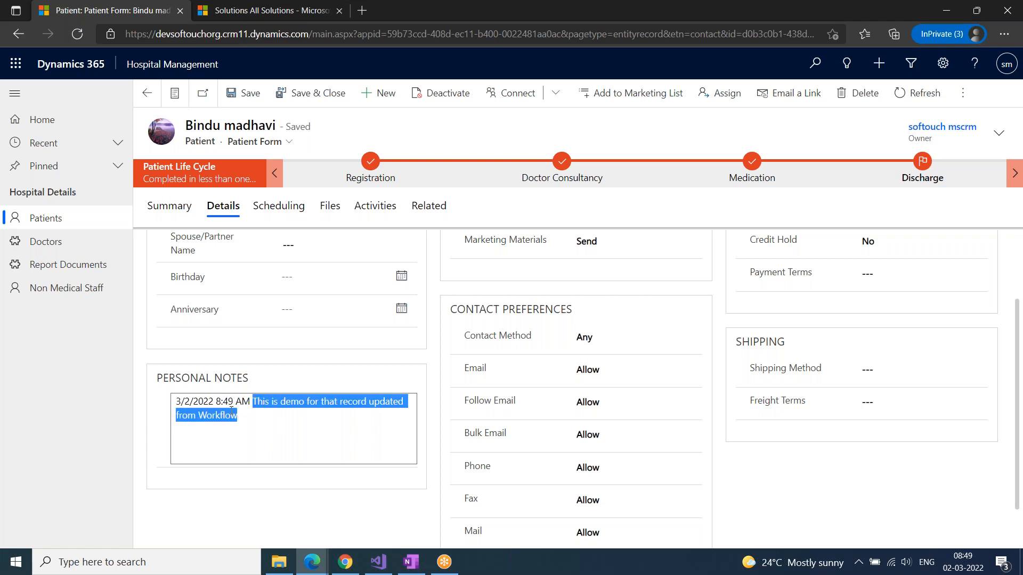
pyautogui.doubleClick(204, 402)
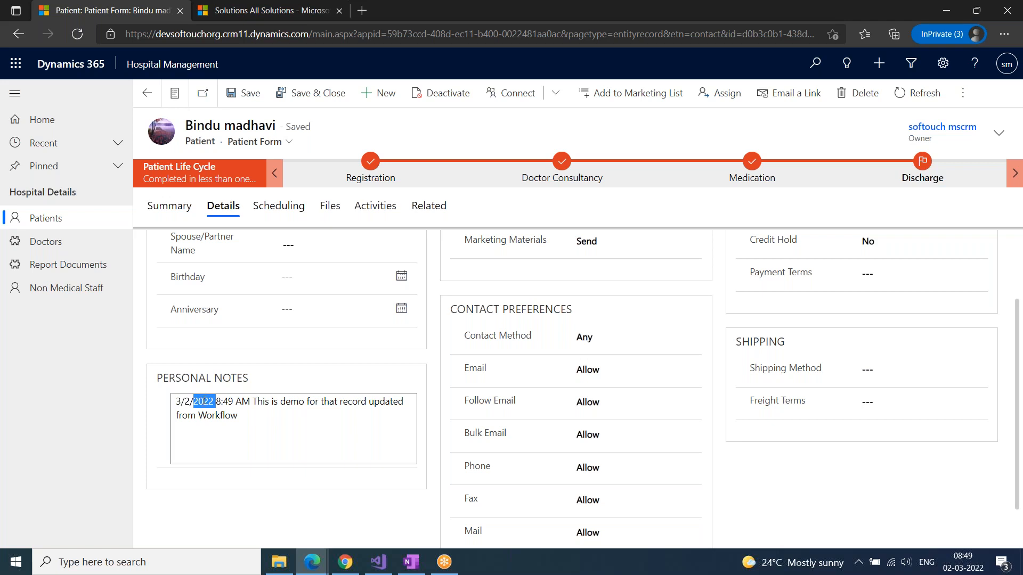
pyautogui.click(763, 26)
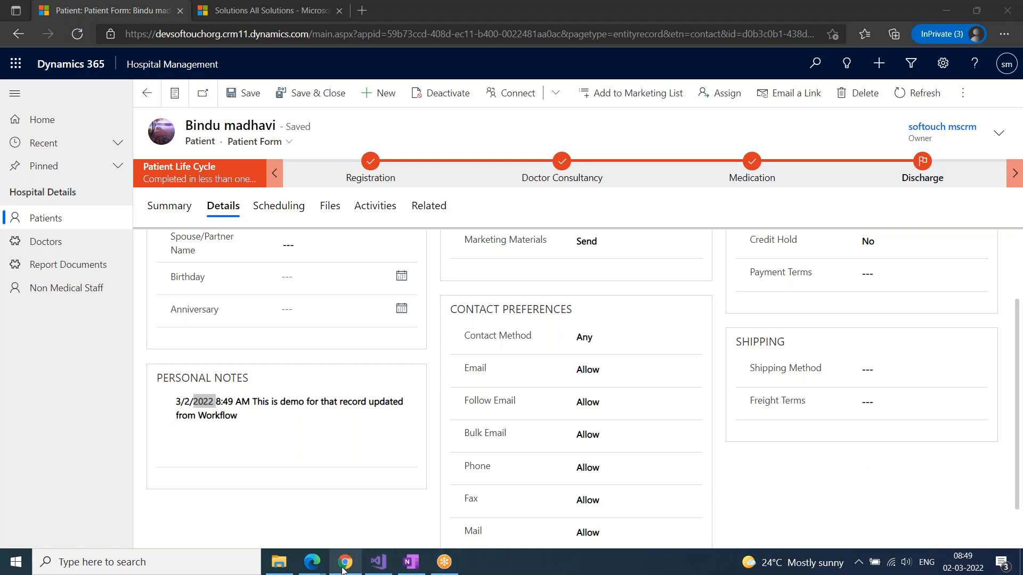
# Step: Switch to the Batch FEB notes in OneNote and review the workflow step types under the IF-ELSE clause
pyautogui.moveTo(403, 570)
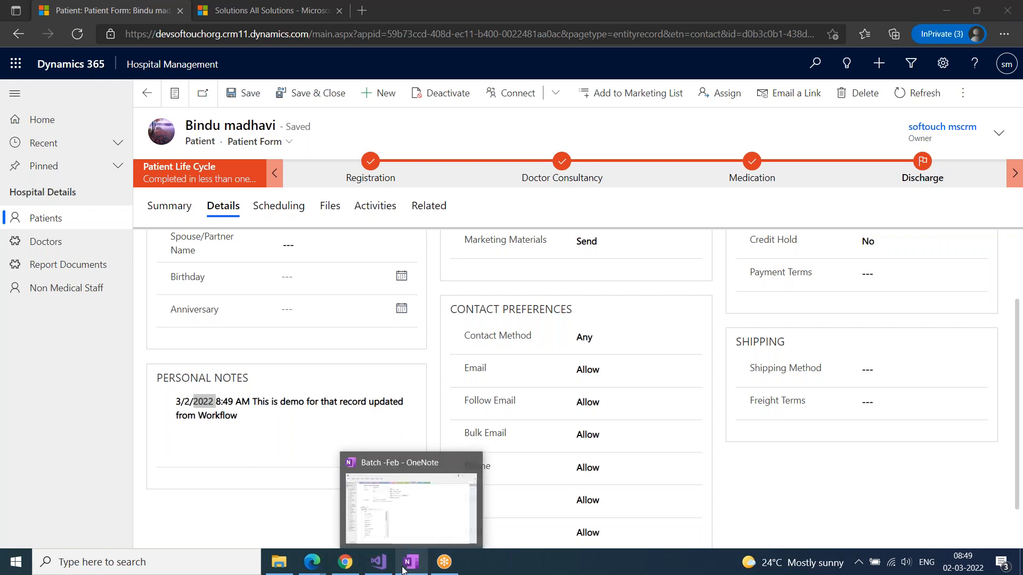
pyautogui.click(403, 570)
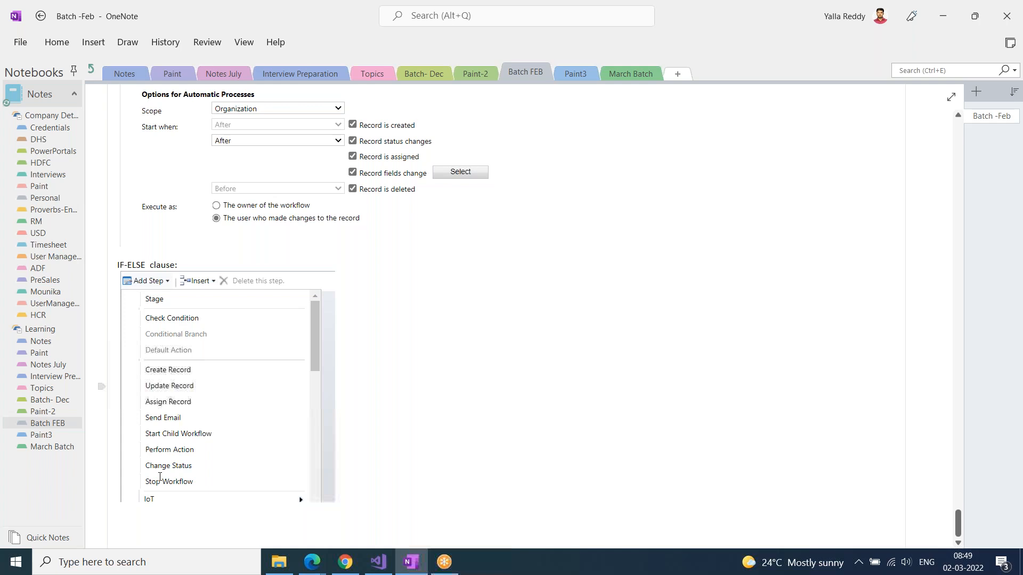
pyautogui.scroll(-1, 160, 478)
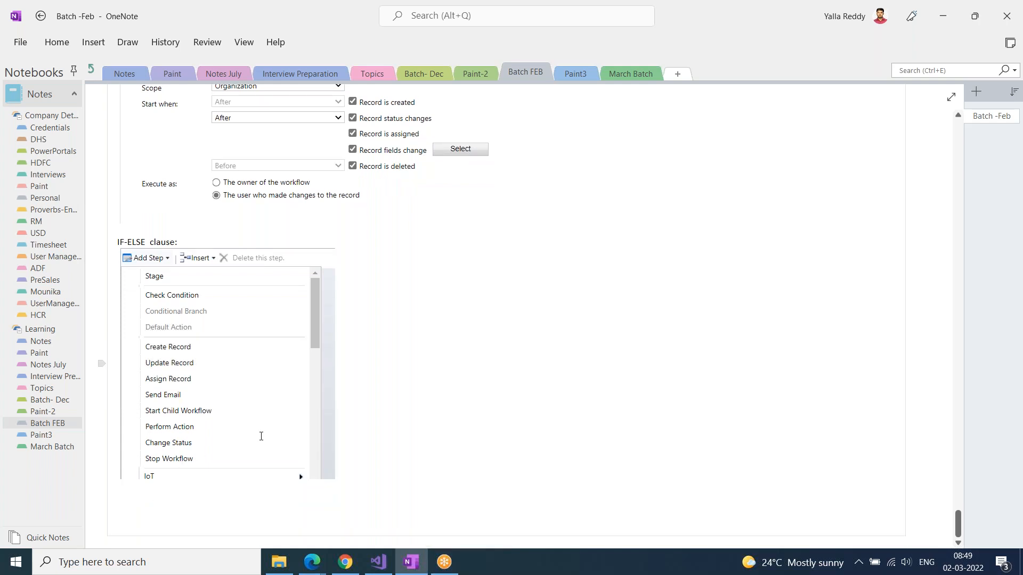